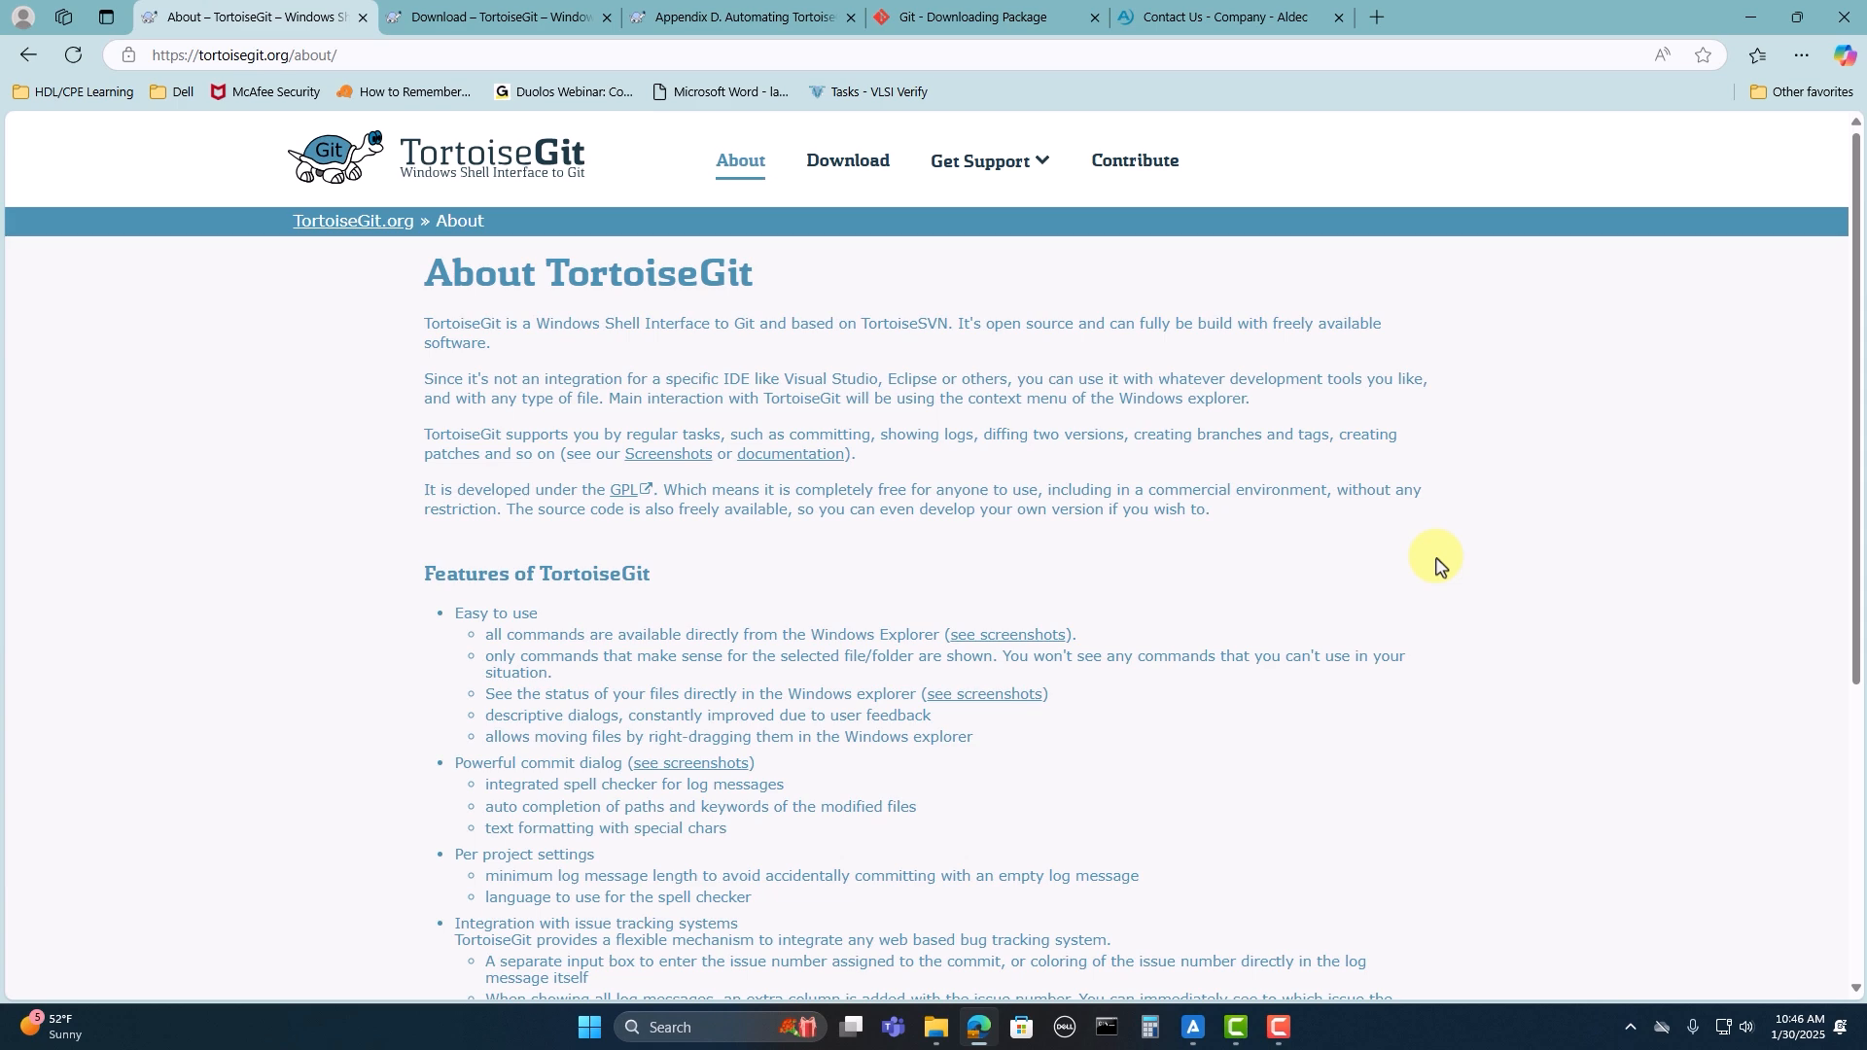
Step: Review the Git for Windows and TortoiseGit download pages, including the FAQ entry on TortoiseGit's system prerequisites and installation
left_click(1193, 1027)
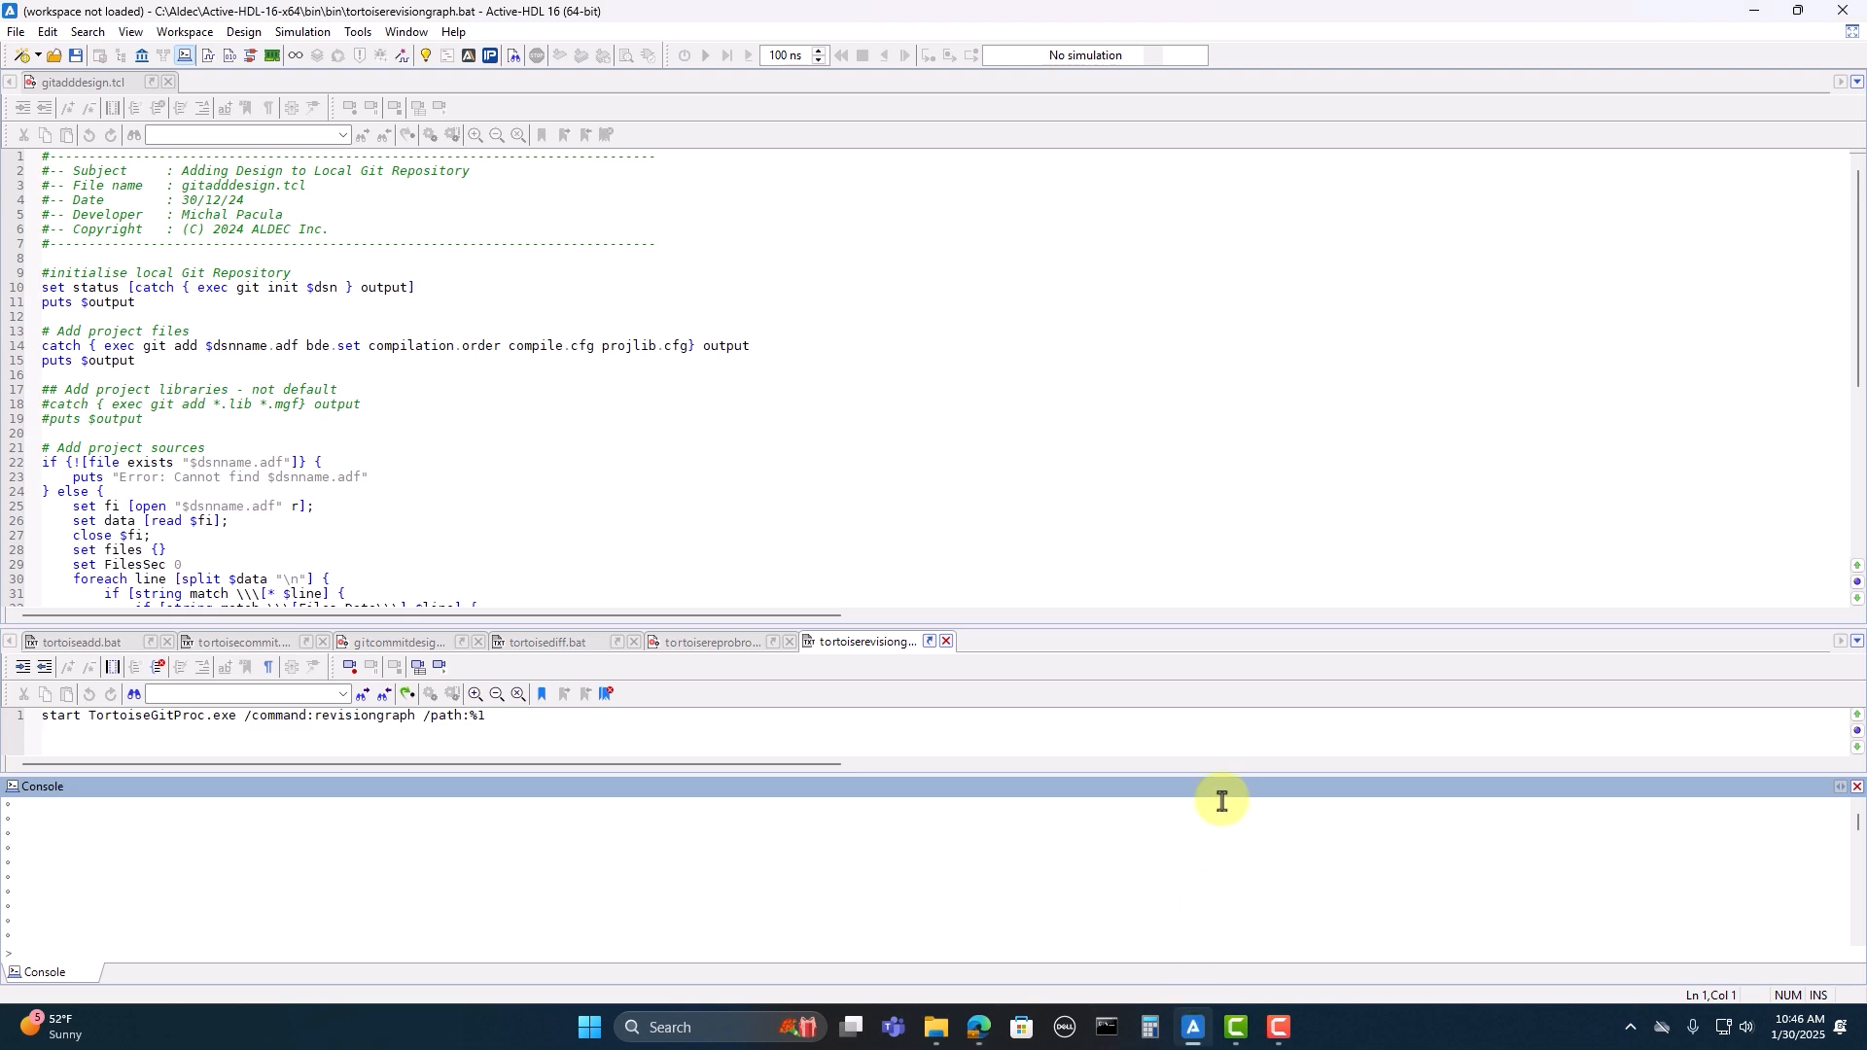
left_click(1193, 1027)
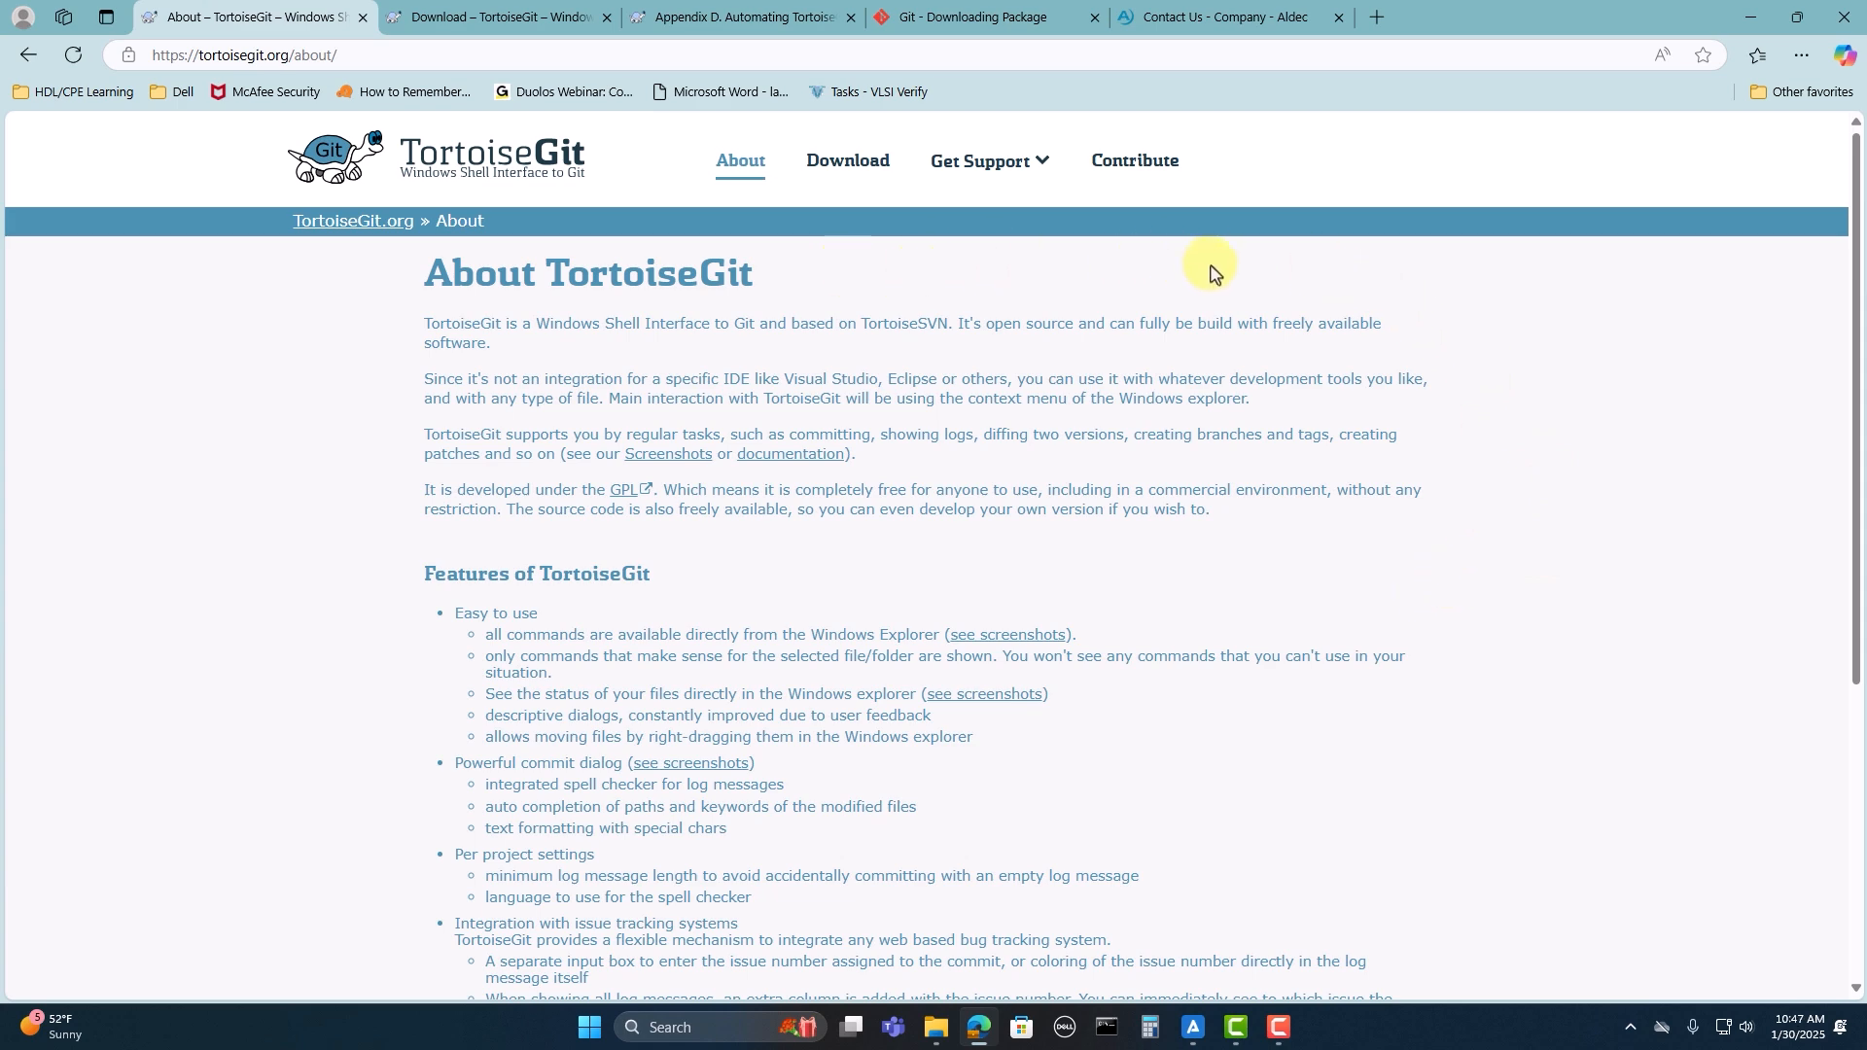
left_click(1016, 17)
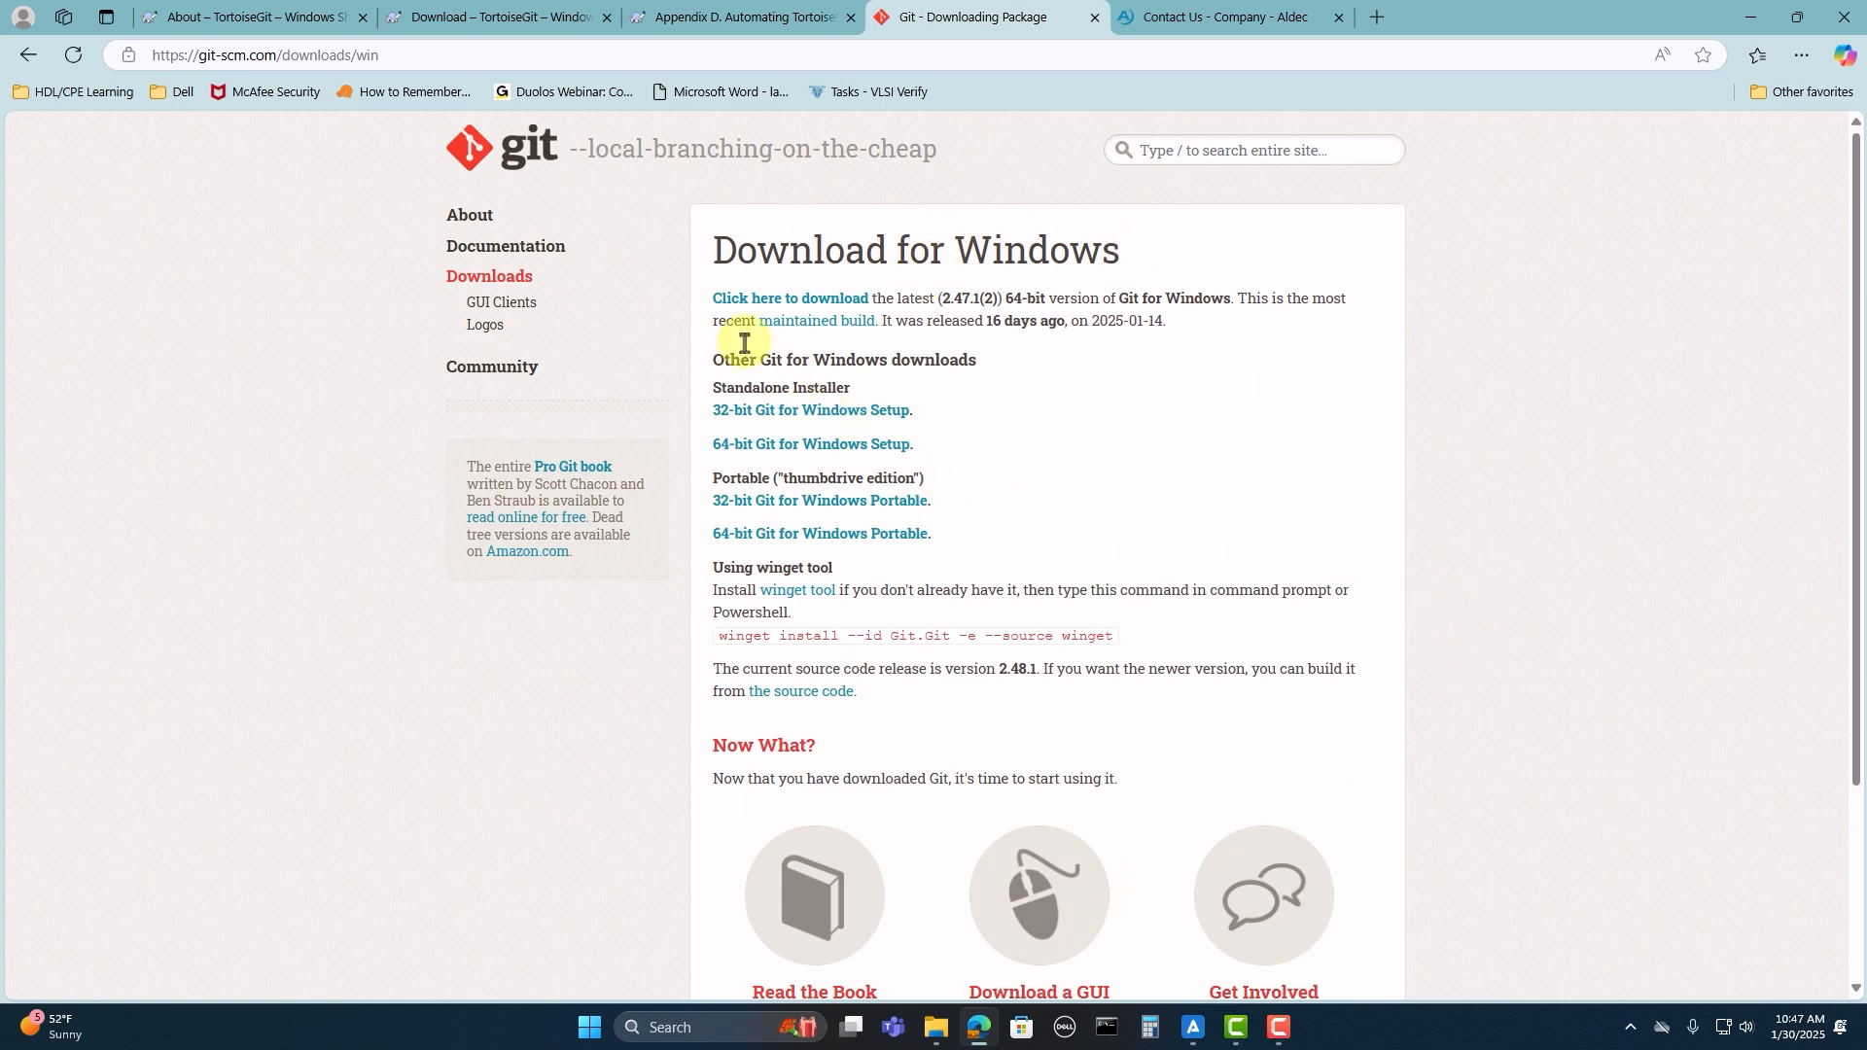
left_click(511, 40)
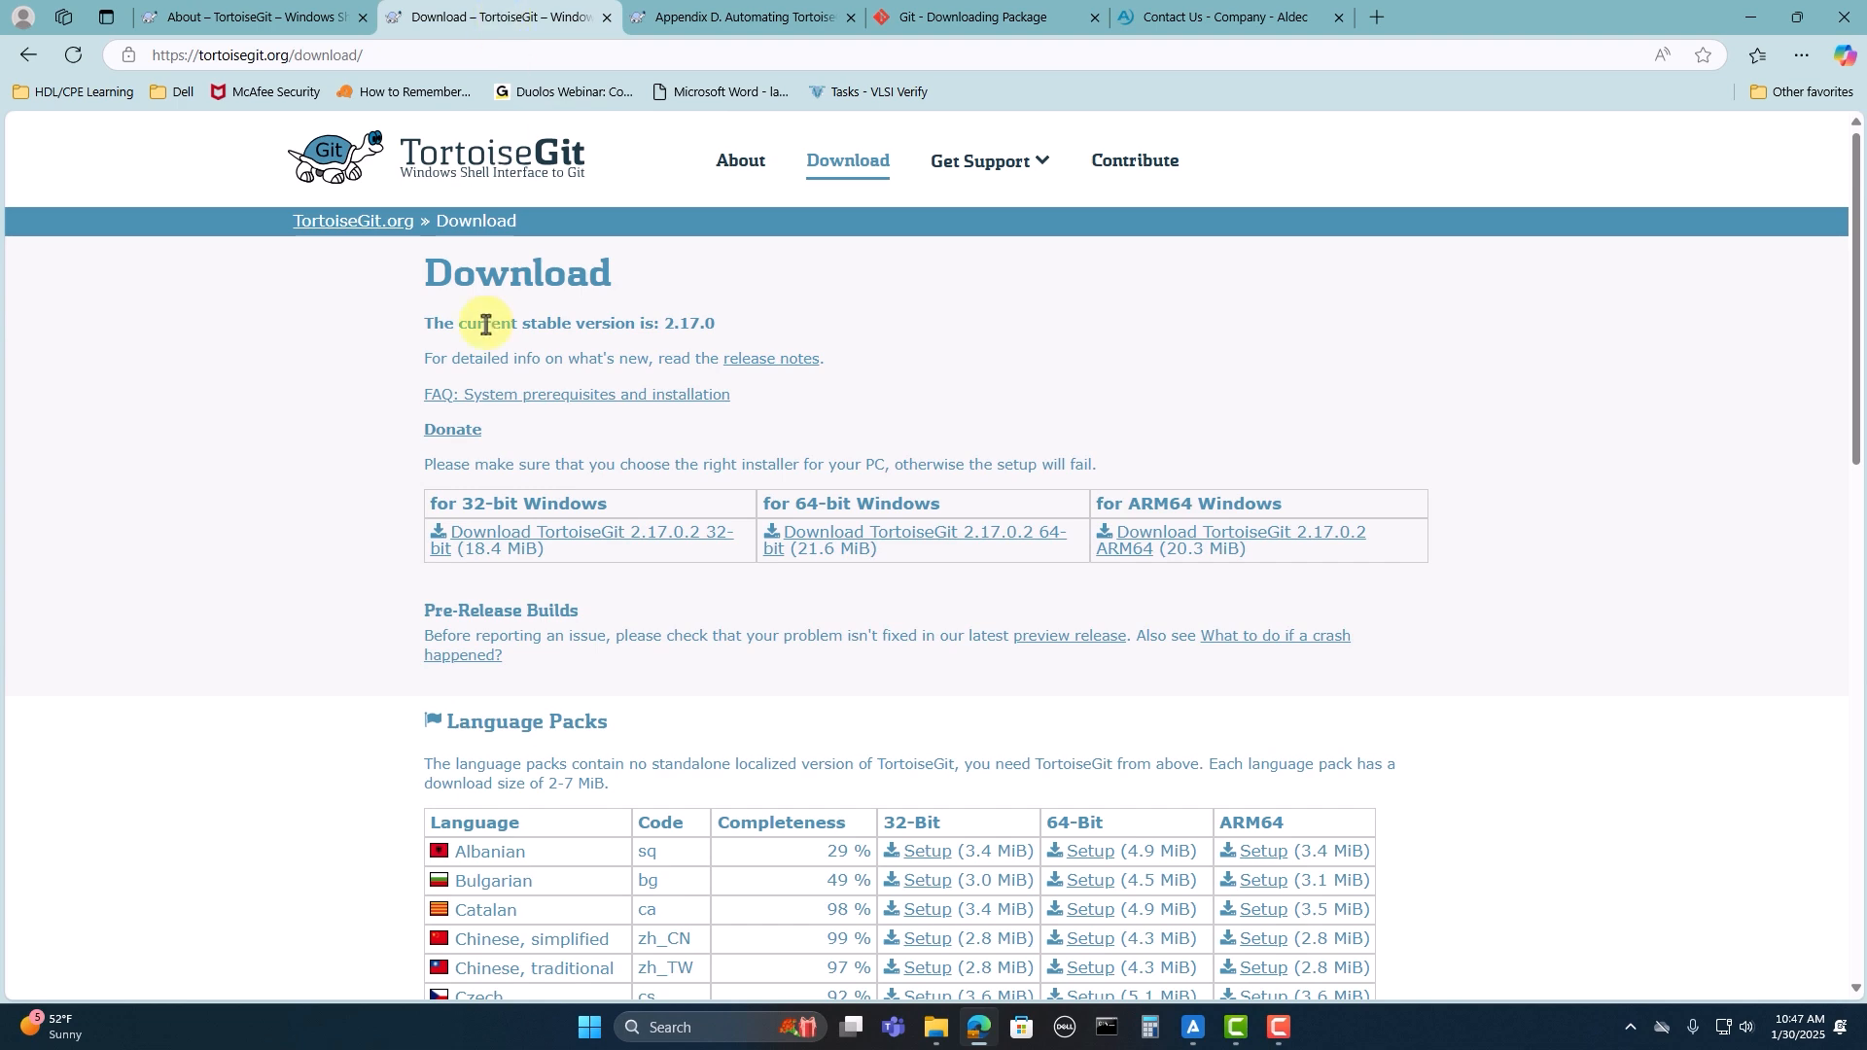
scroll(377, 457, "down", 1)
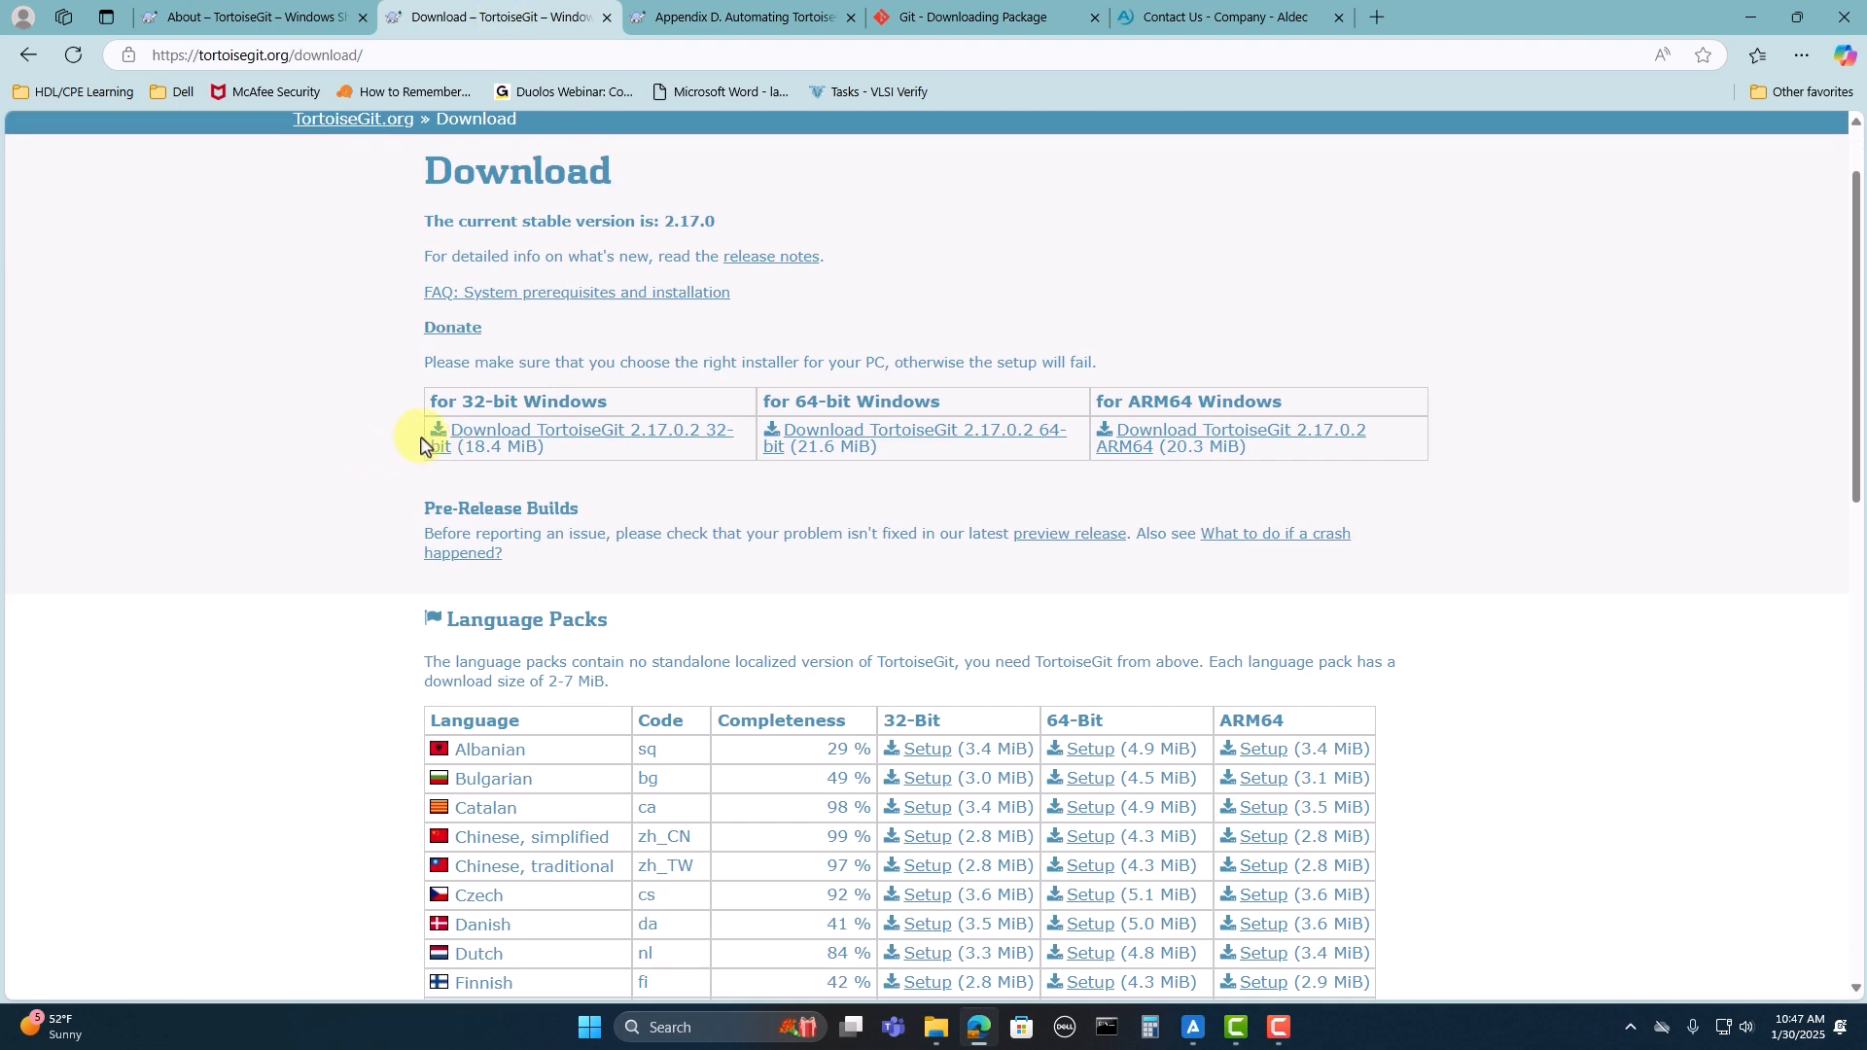
left_click(633, 294)
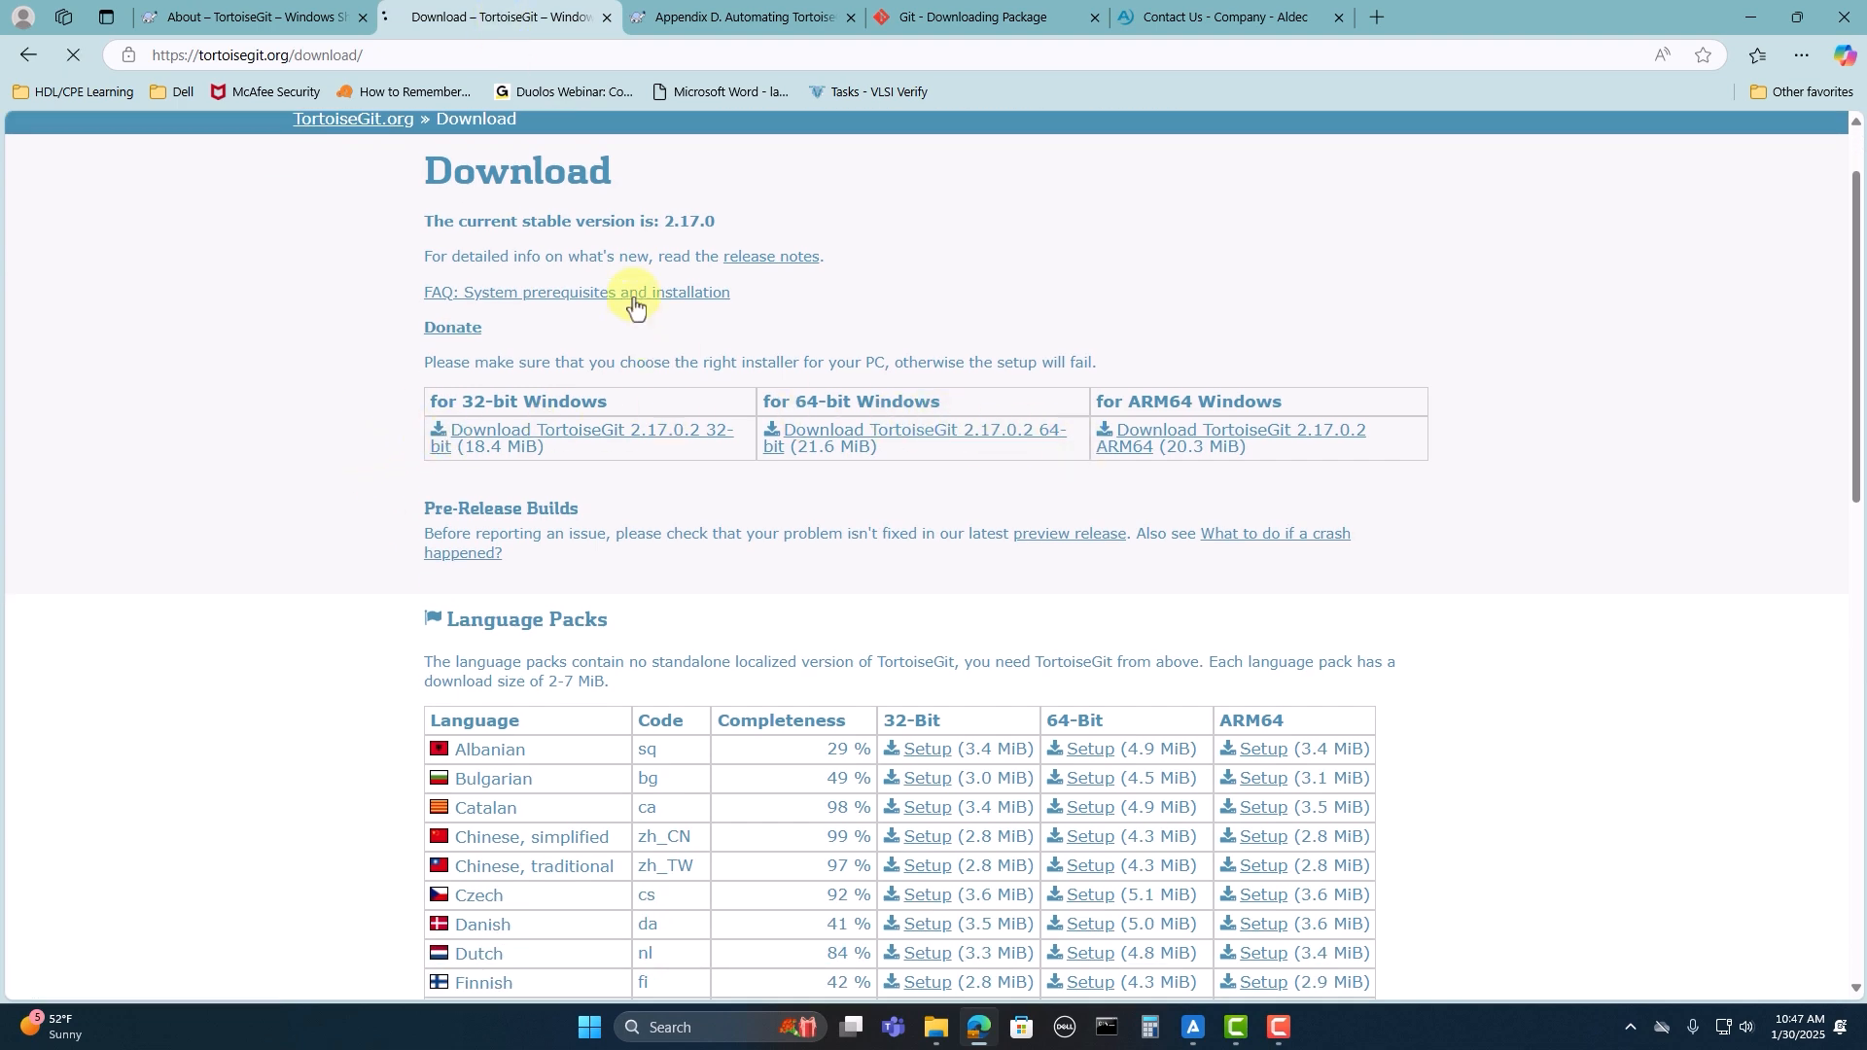
scroll(834, 540, "up", 1)
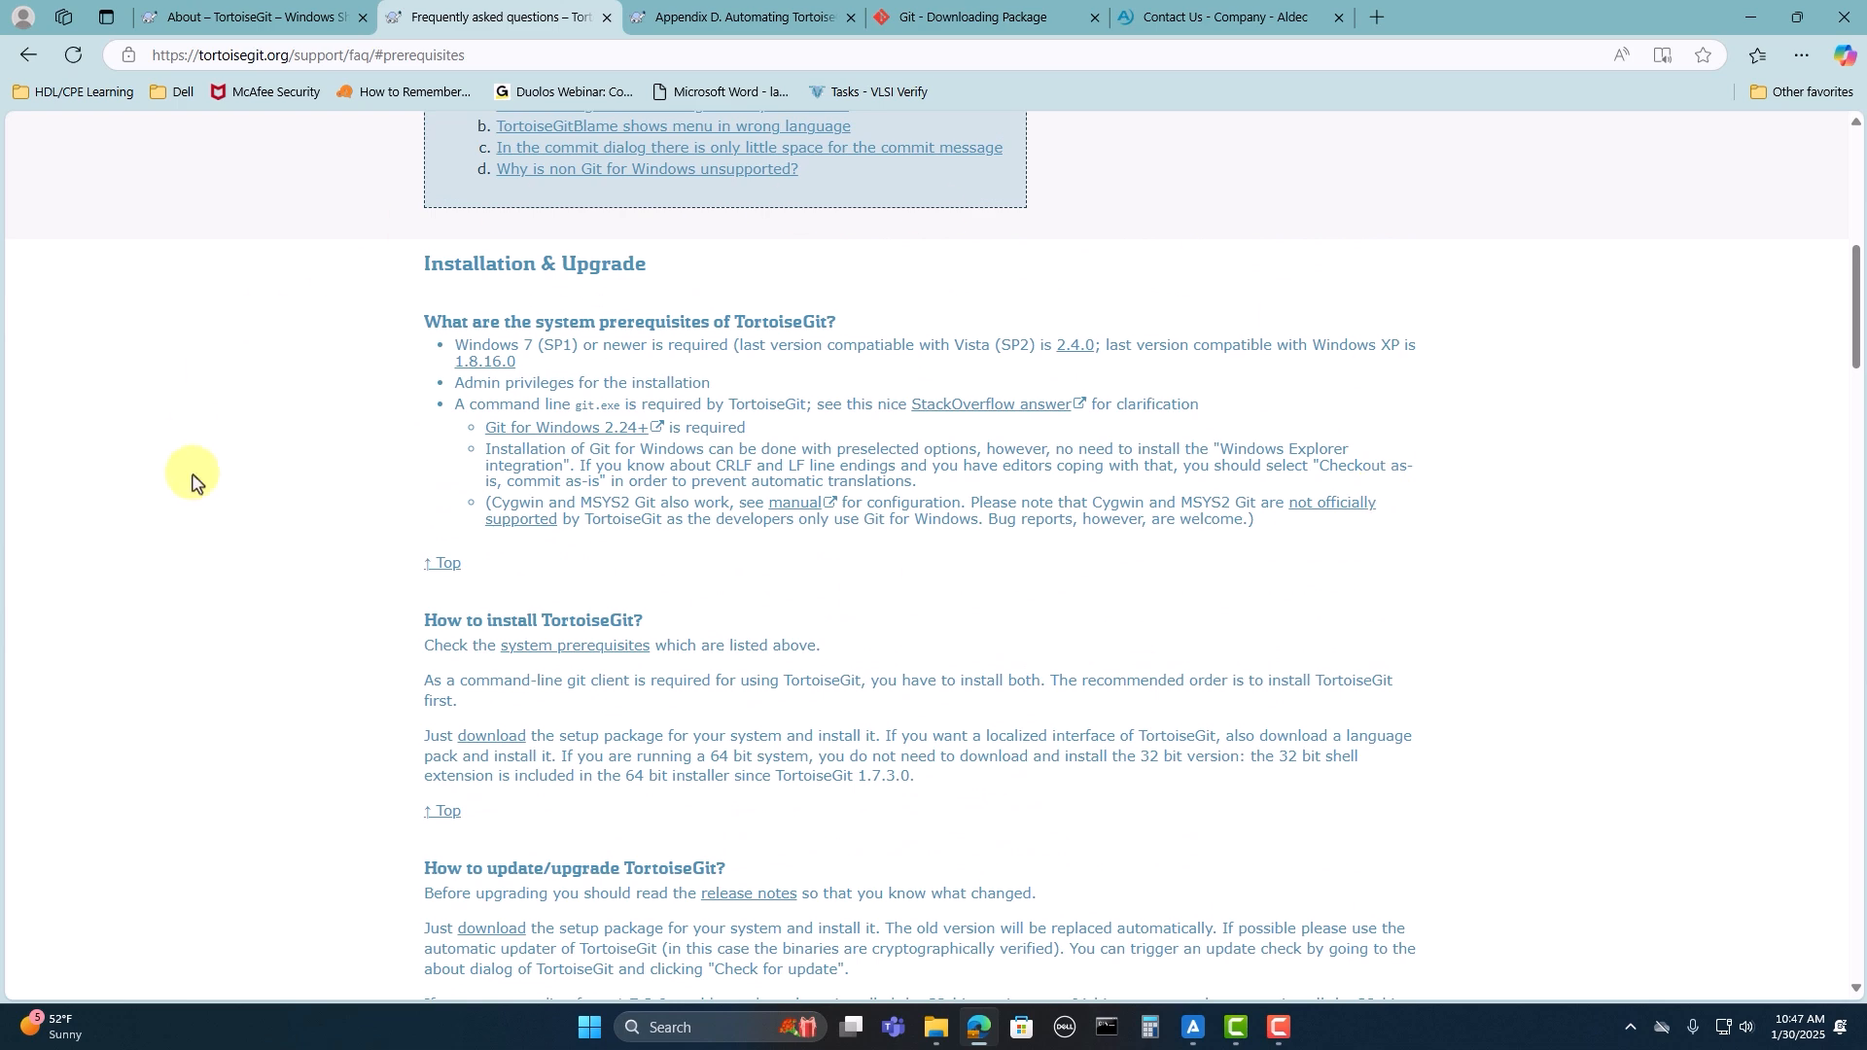
left_click(28, 56)
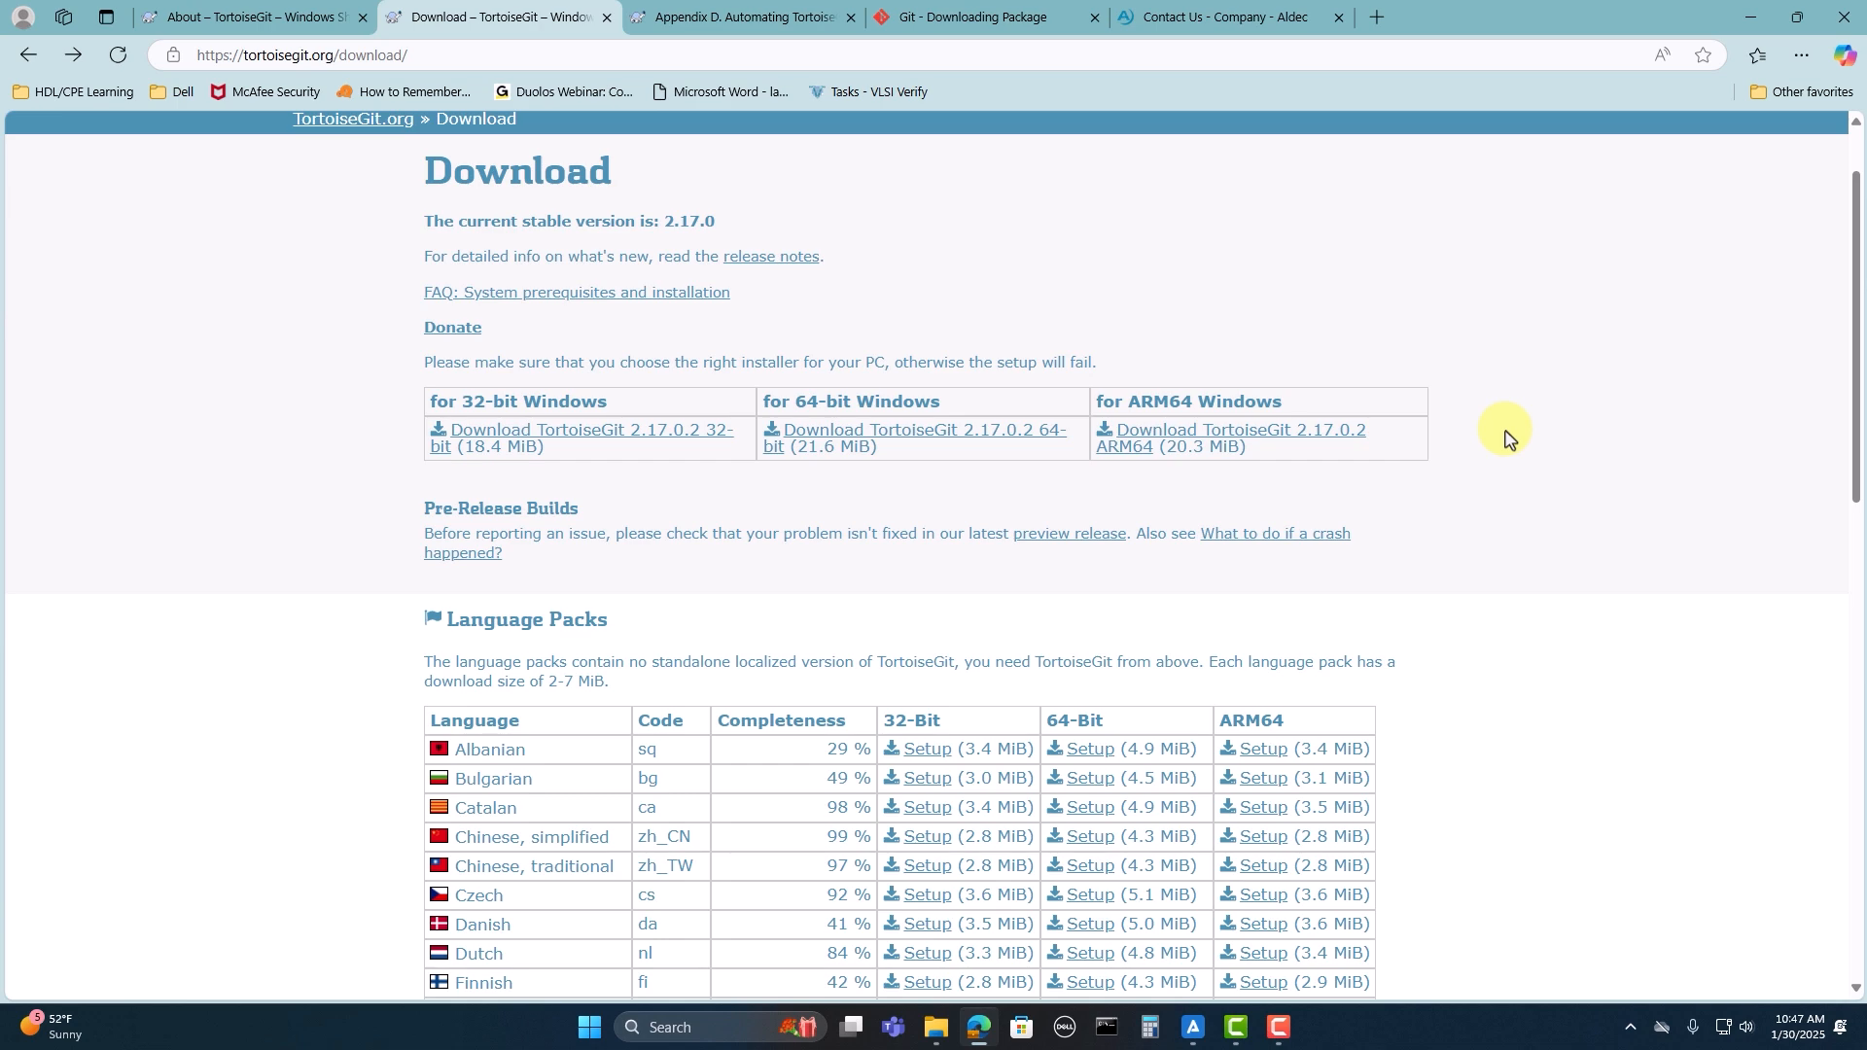
Step: Examine the Git scripts inside bin.zip in the Downloads folder and view Aldec's contact page
left_click(886, 948)
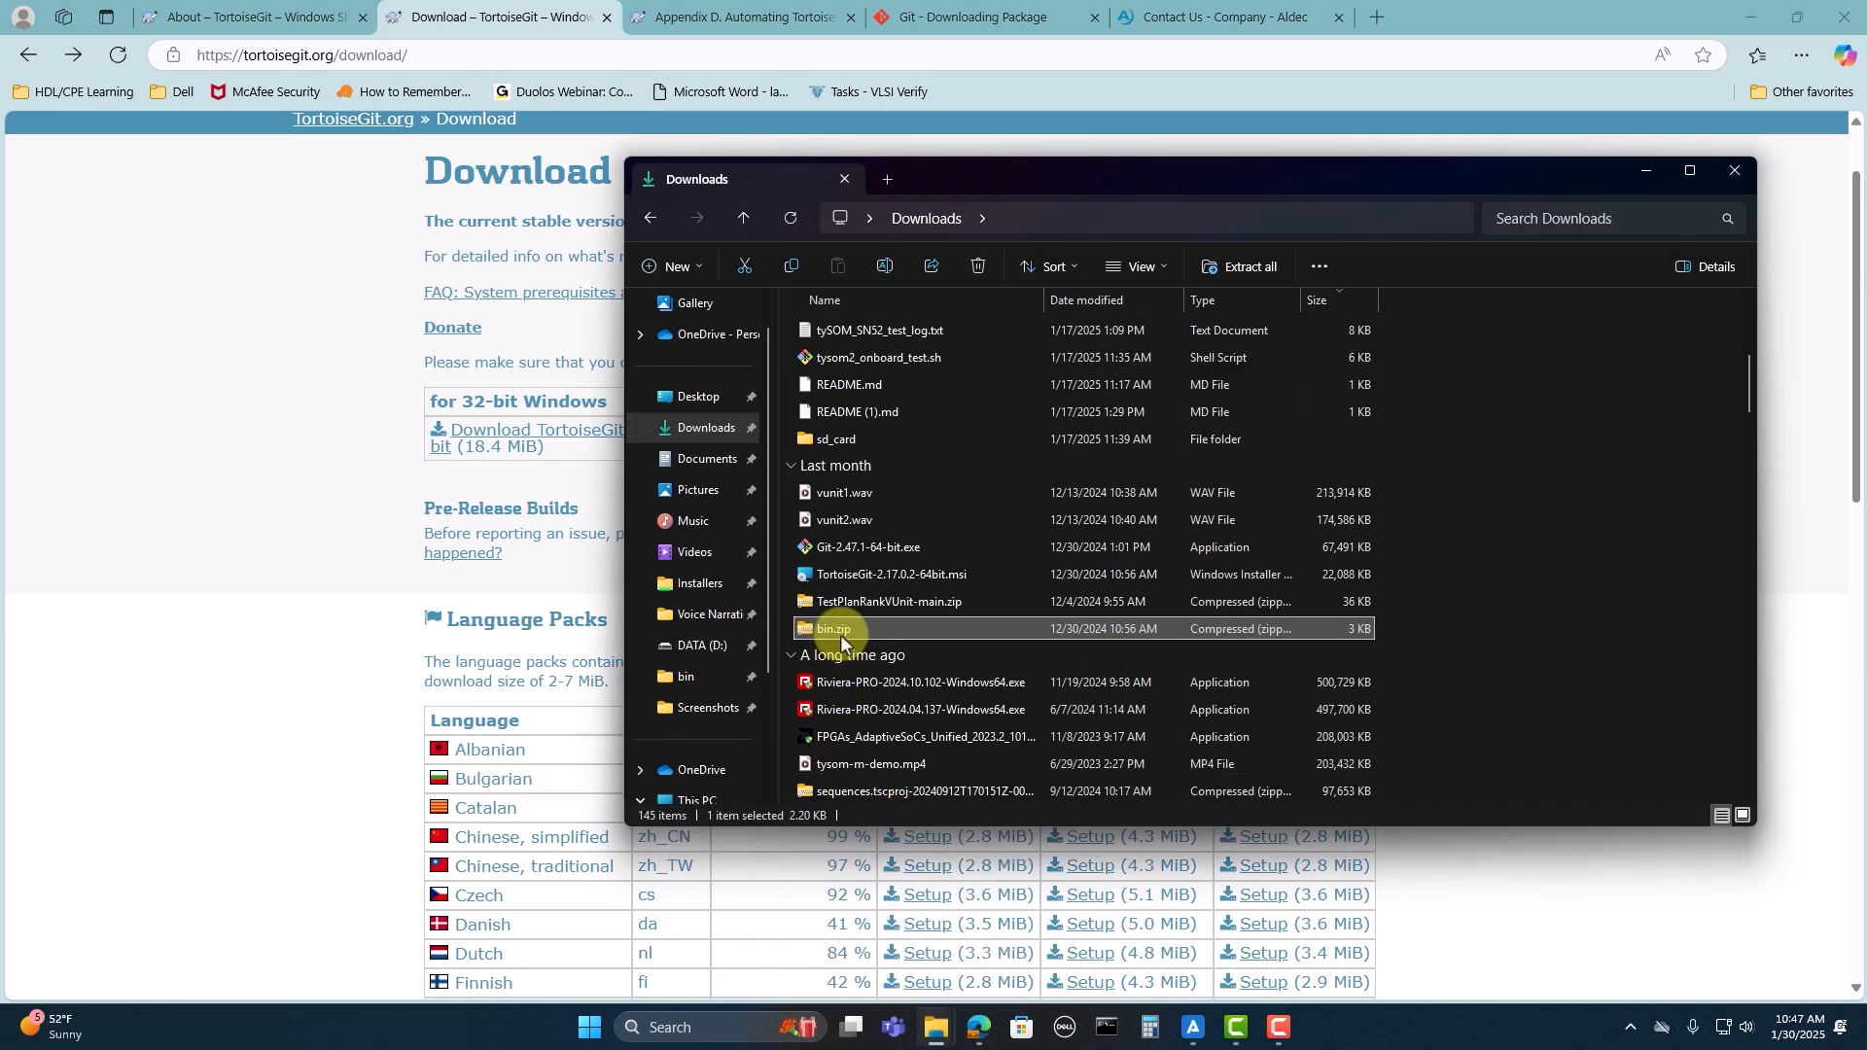
double_click(840, 634)
double_click(955, 330)
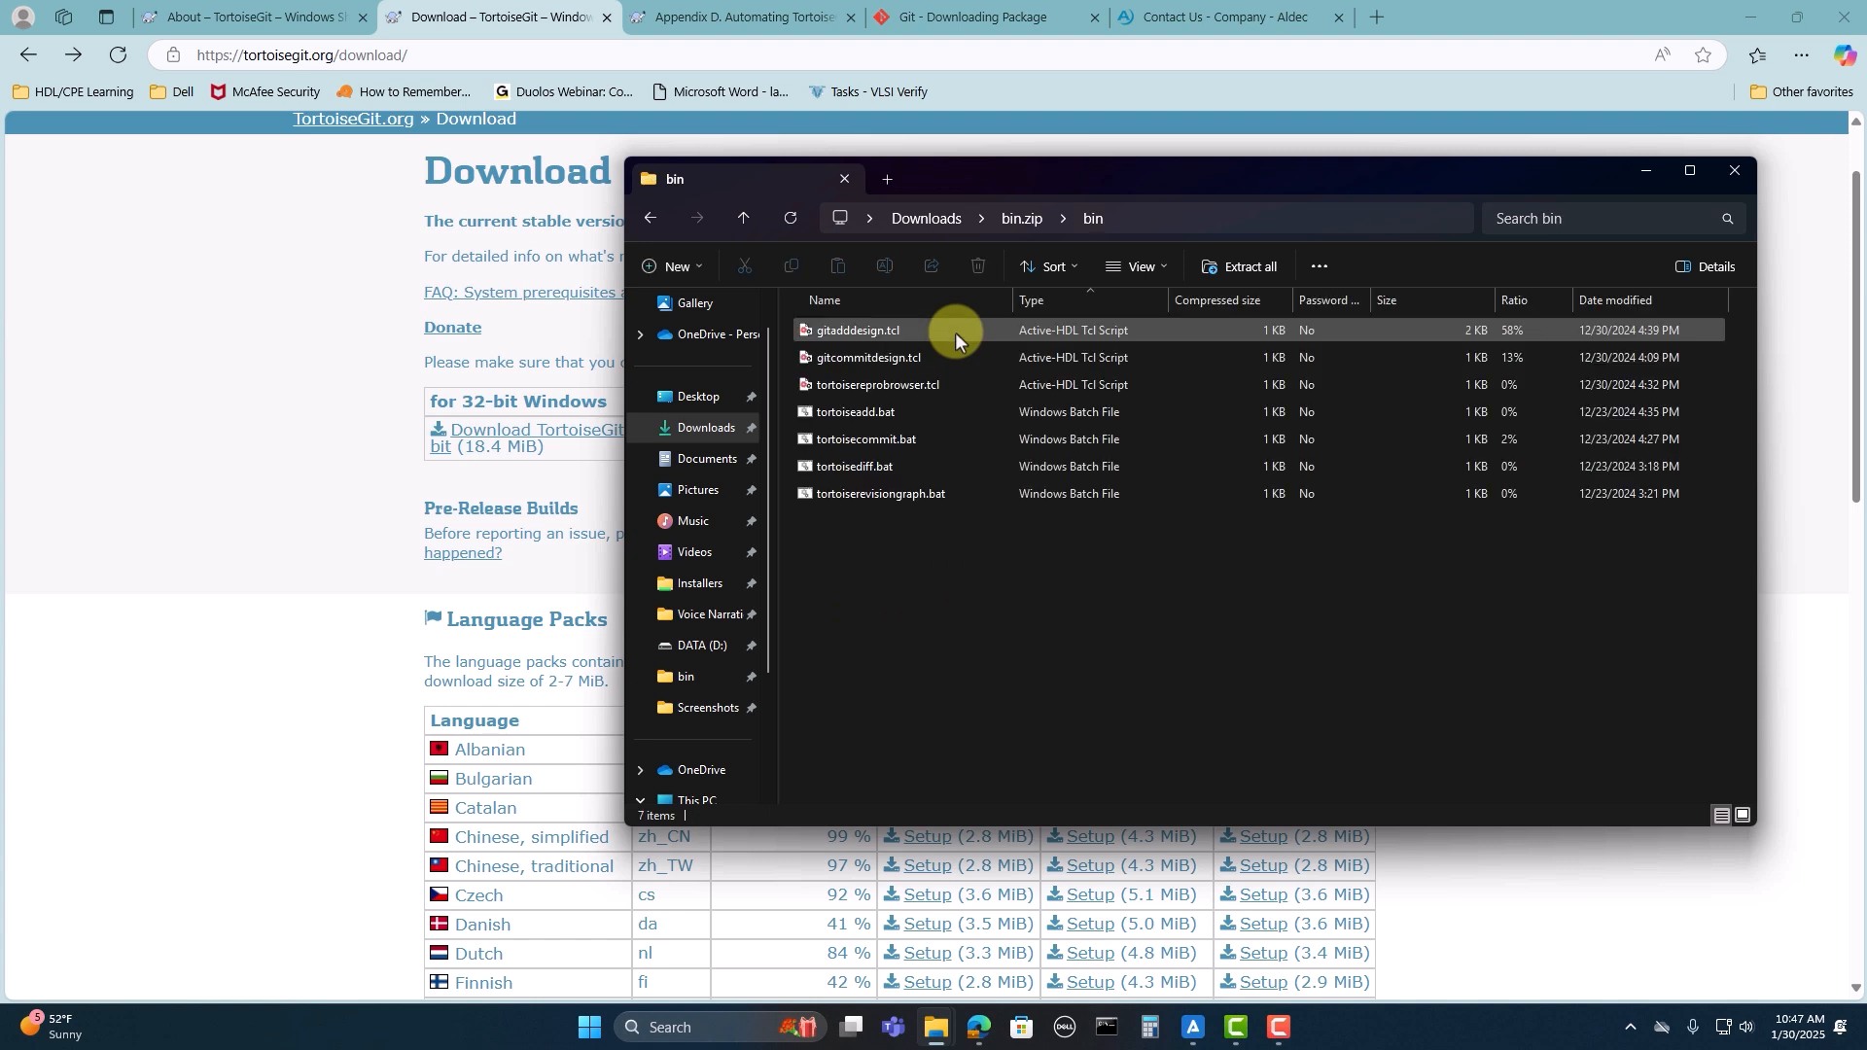
left_click(1644, 173)
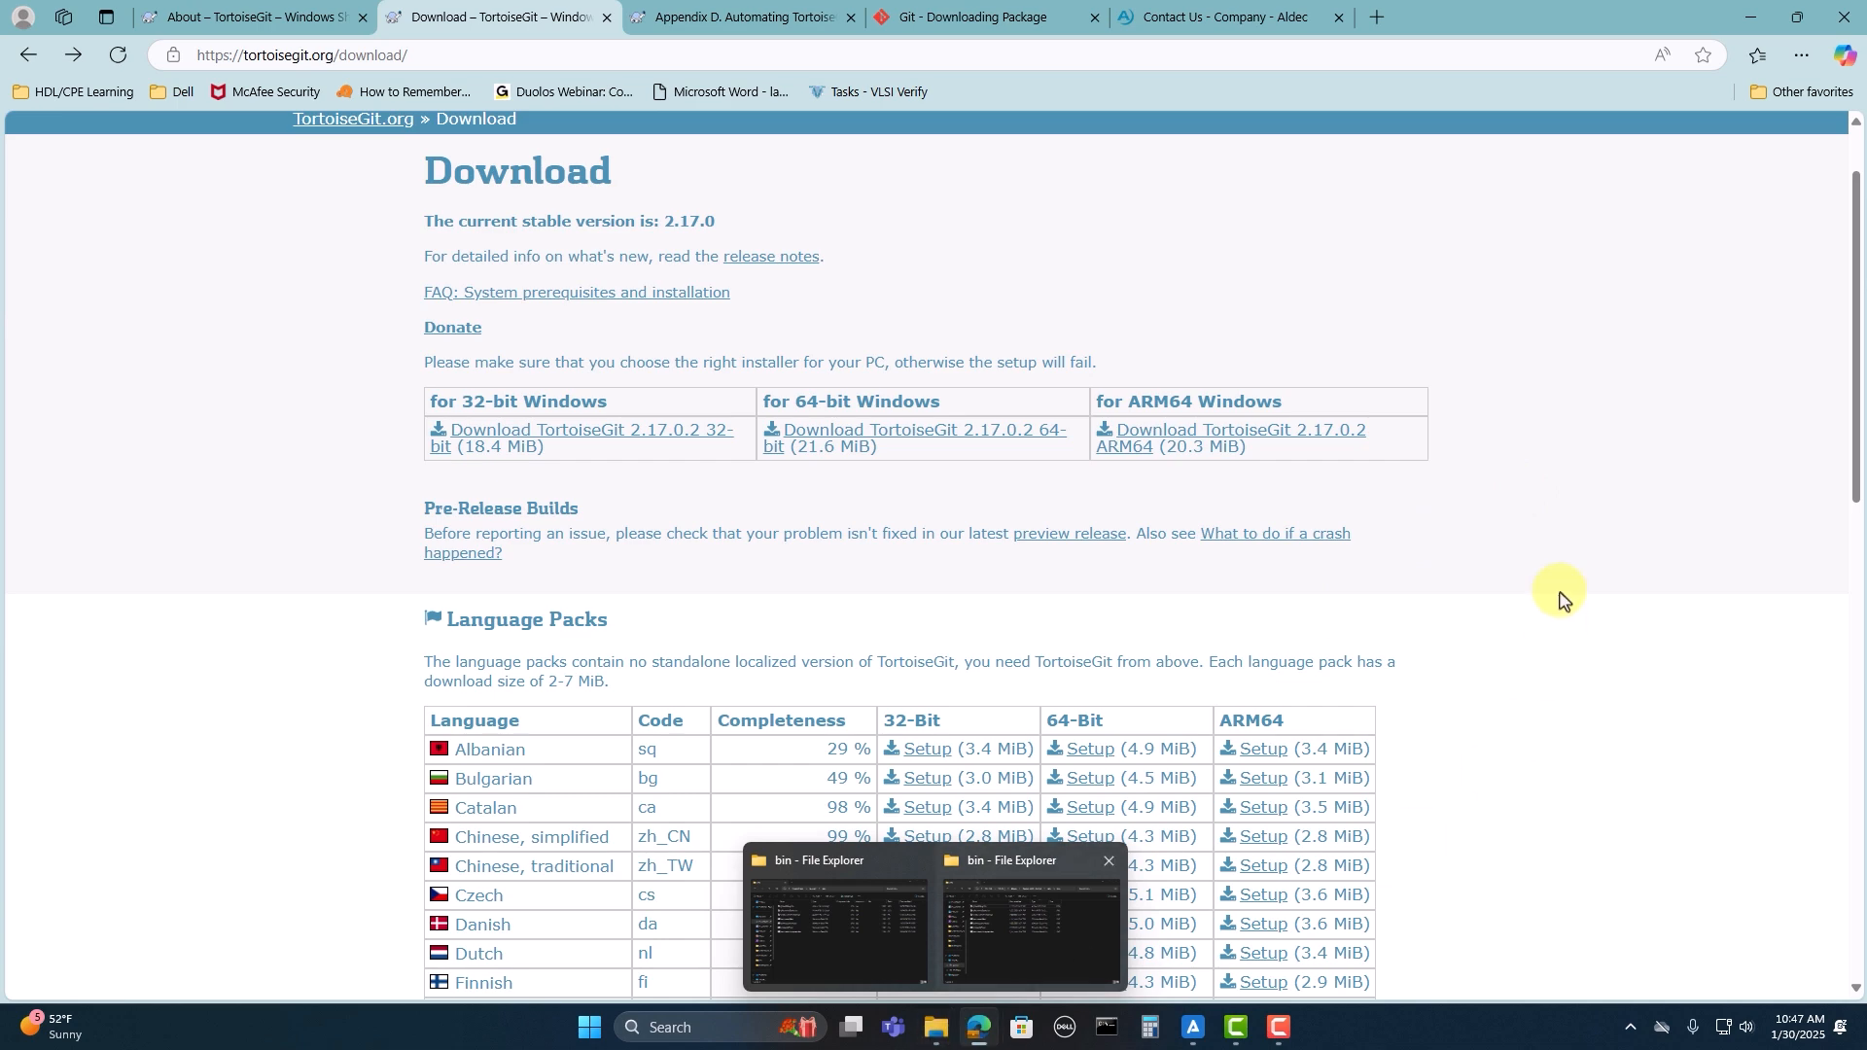
left_click(1208, 17)
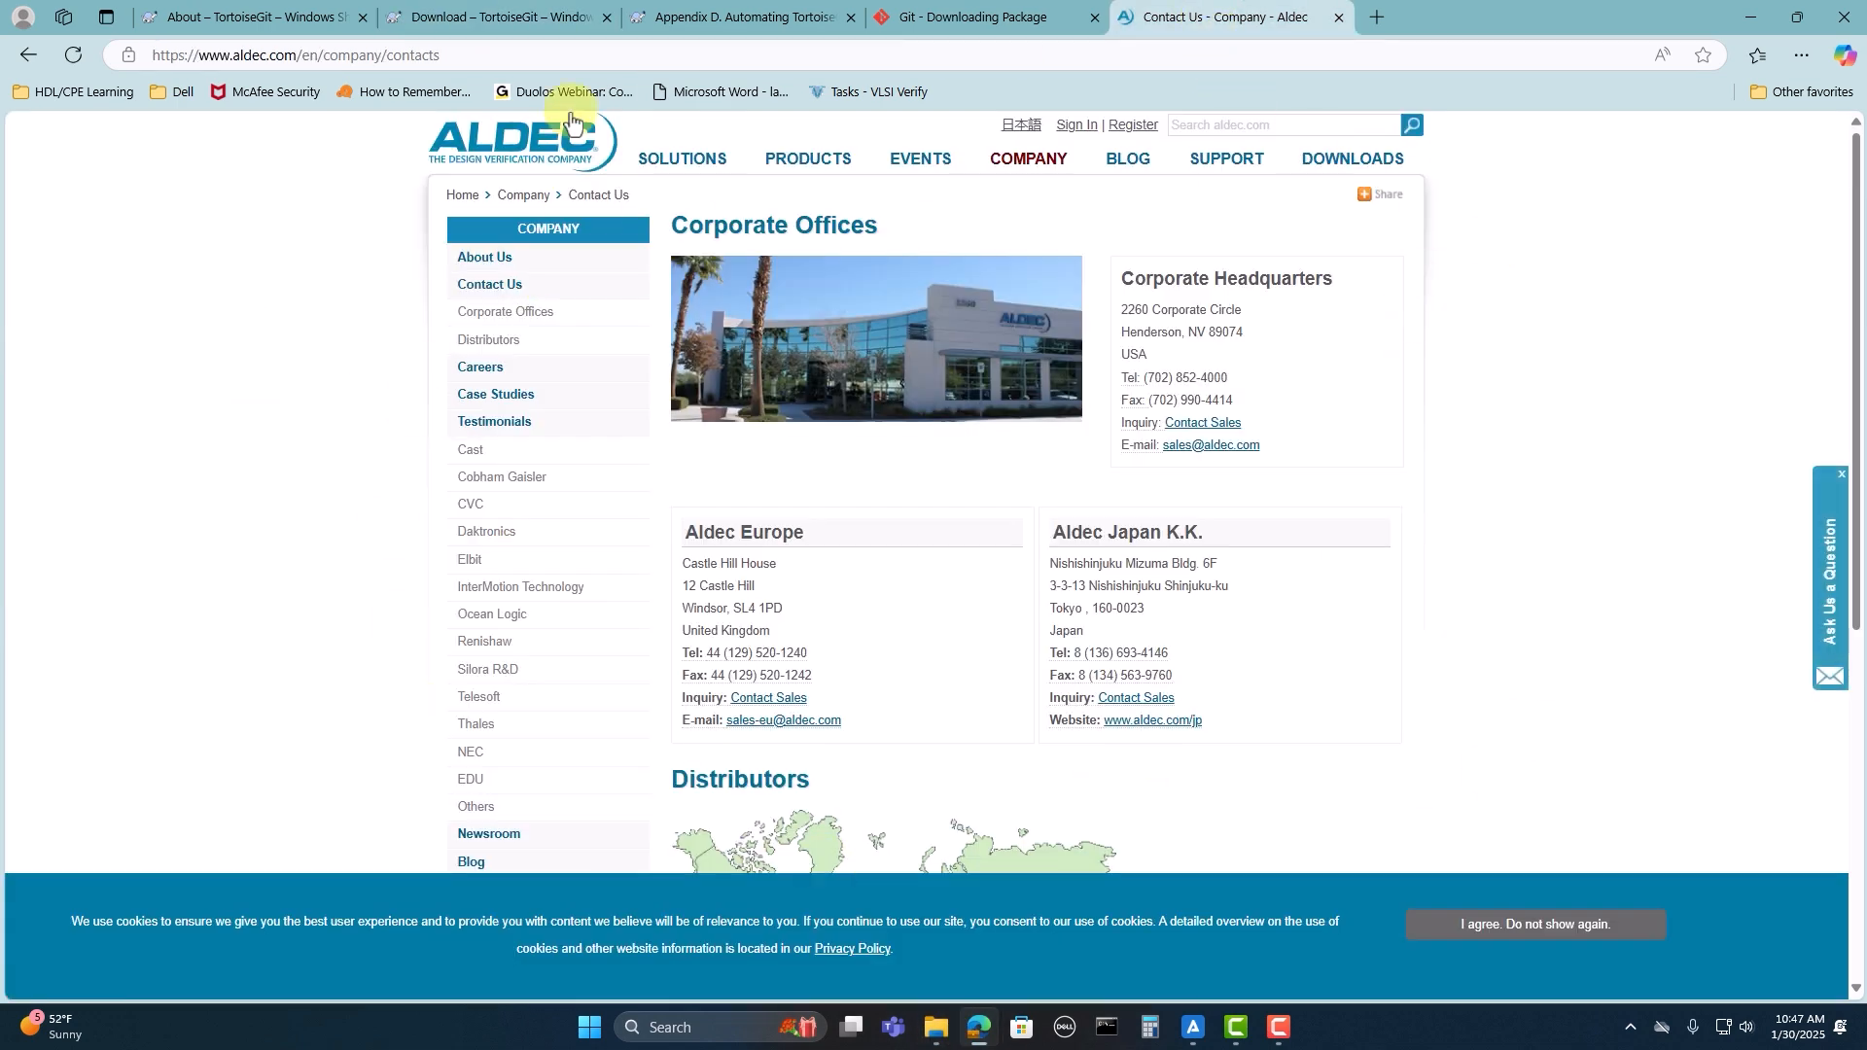
left_click(489, 8)
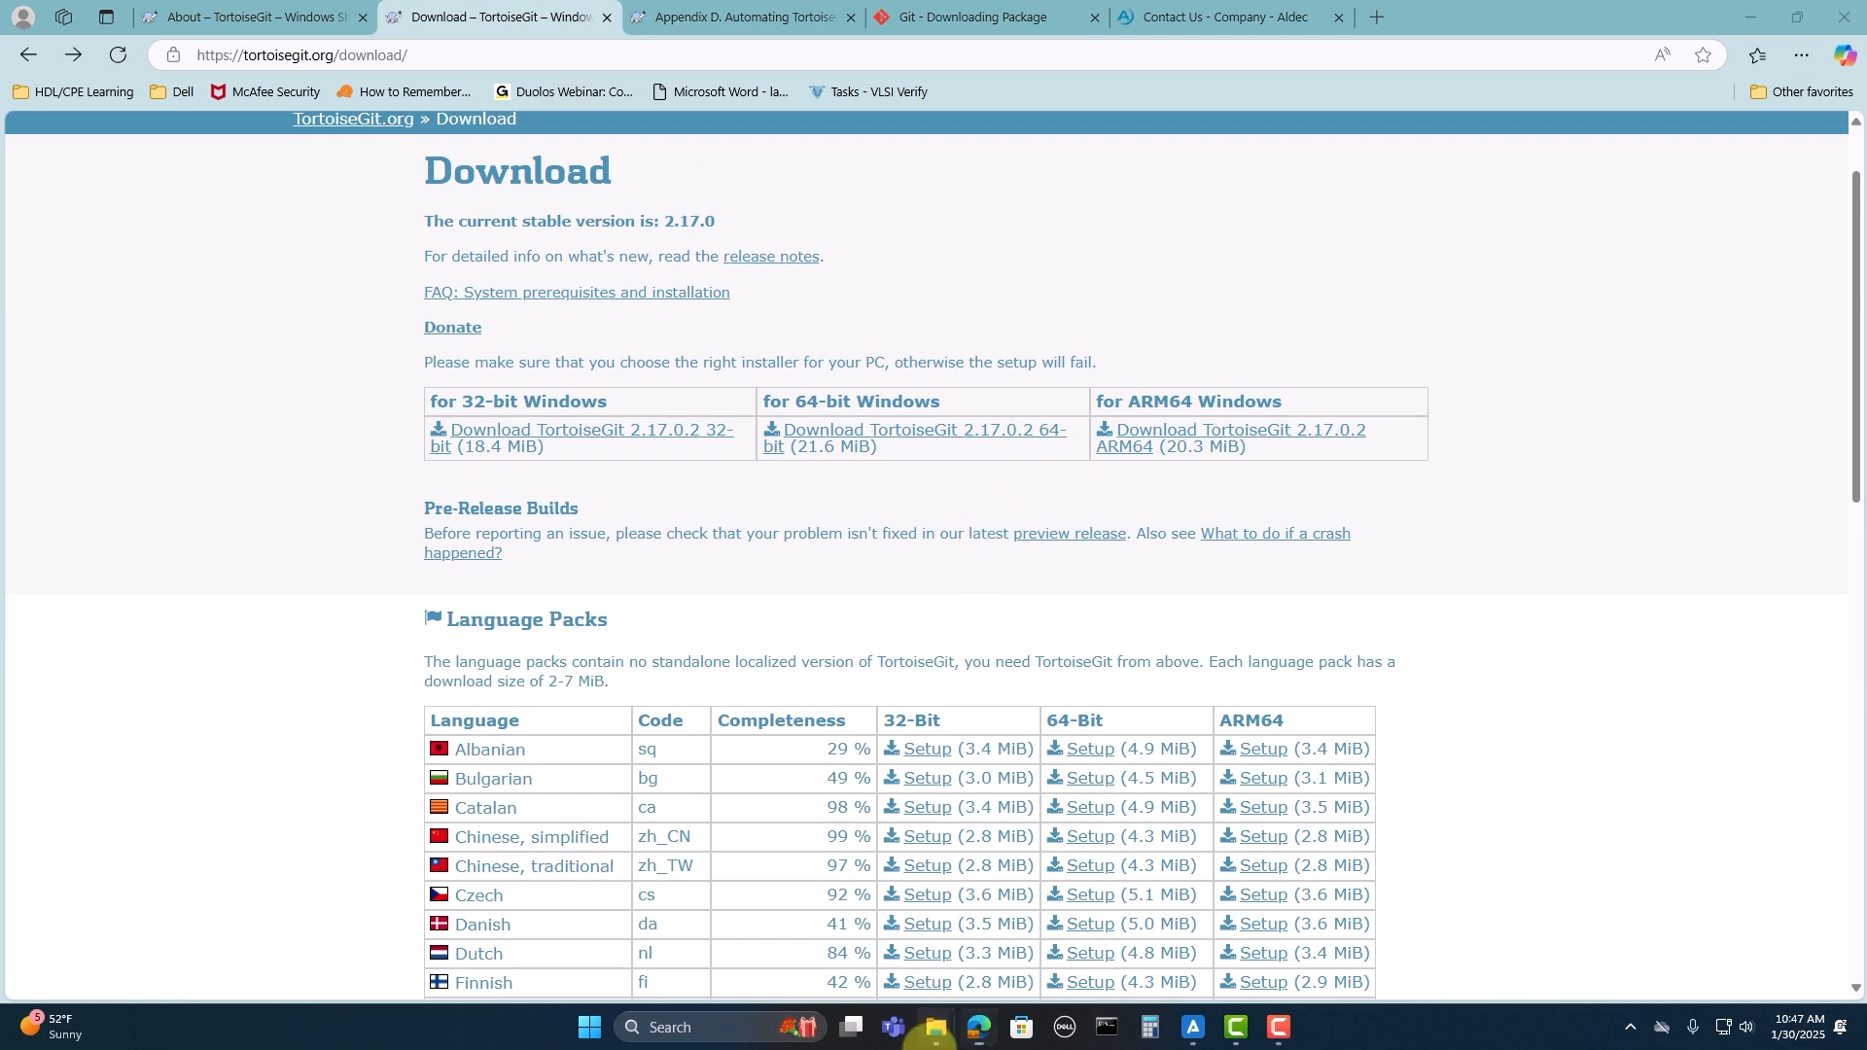
Step: Compare the scripts in C:\Aldec\Active-HDL-16-x64\bin\bin with the contents of the downloaded bin.zip
mouse_move(935, 1027)
left_click(1026, 934)
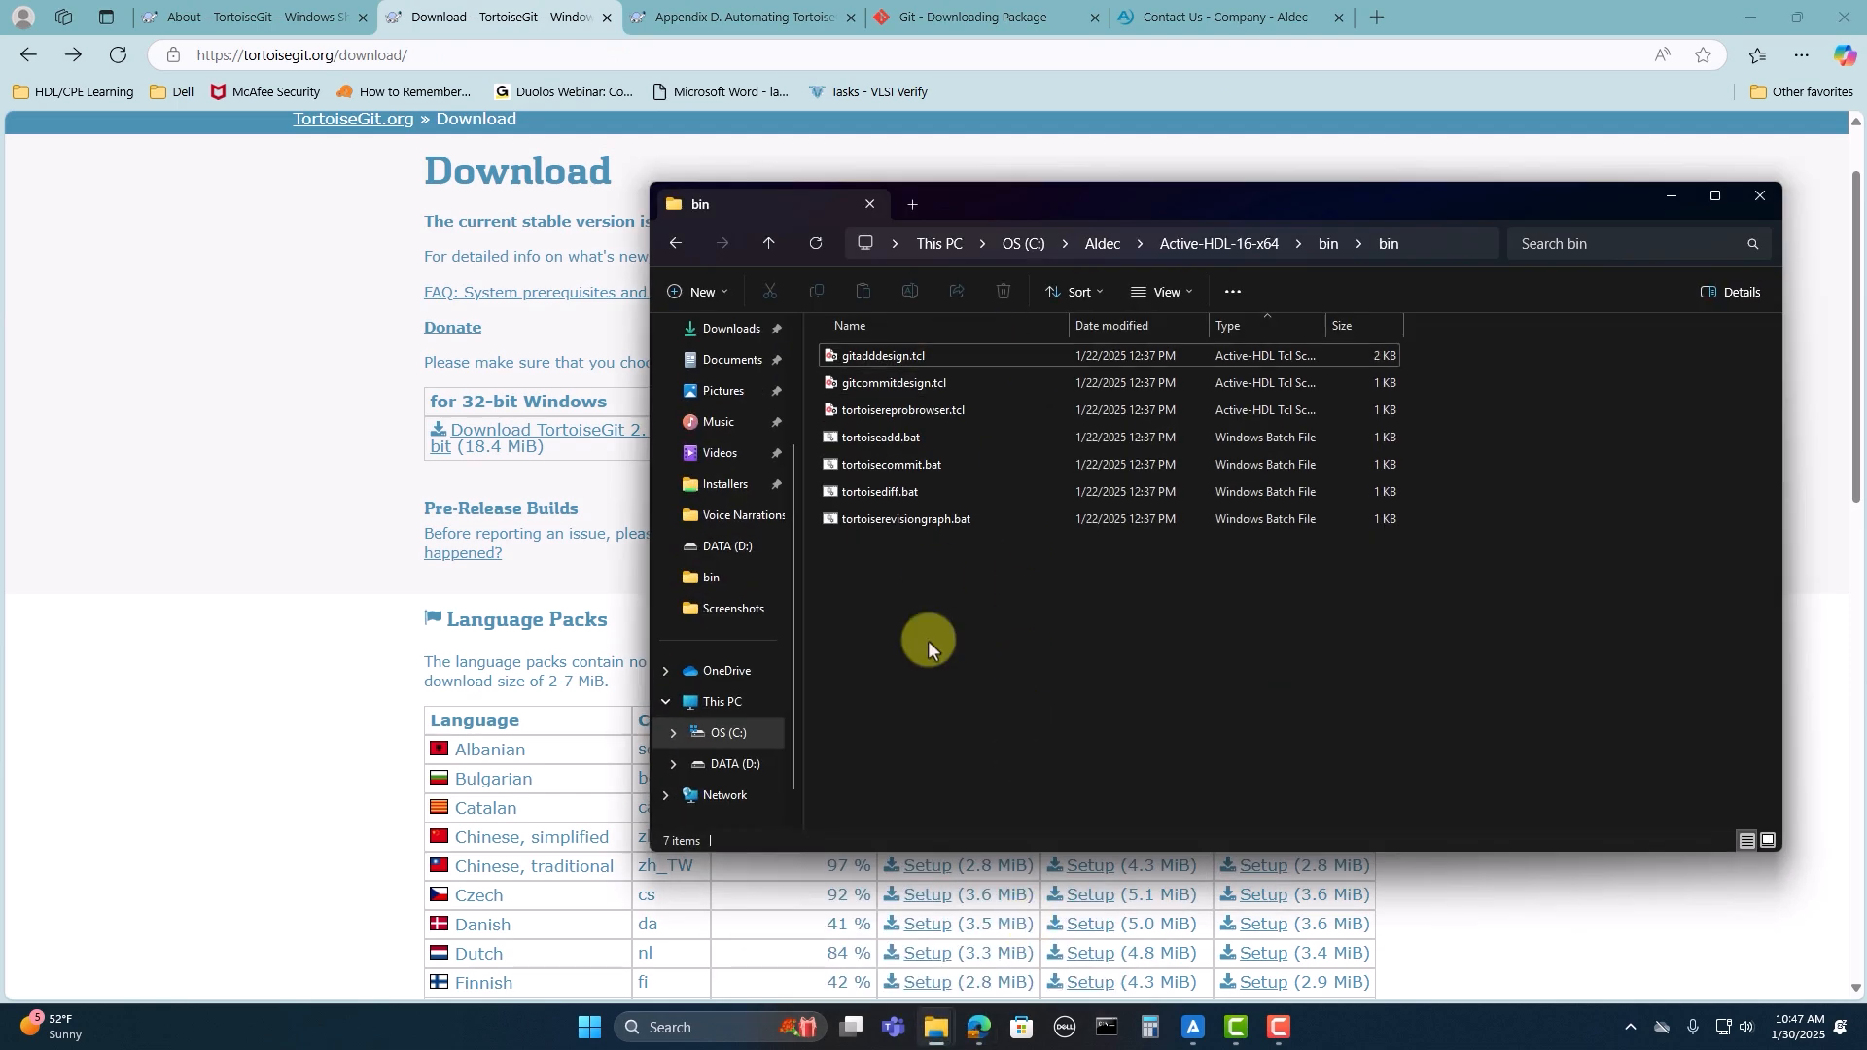
left_click(855, 935)
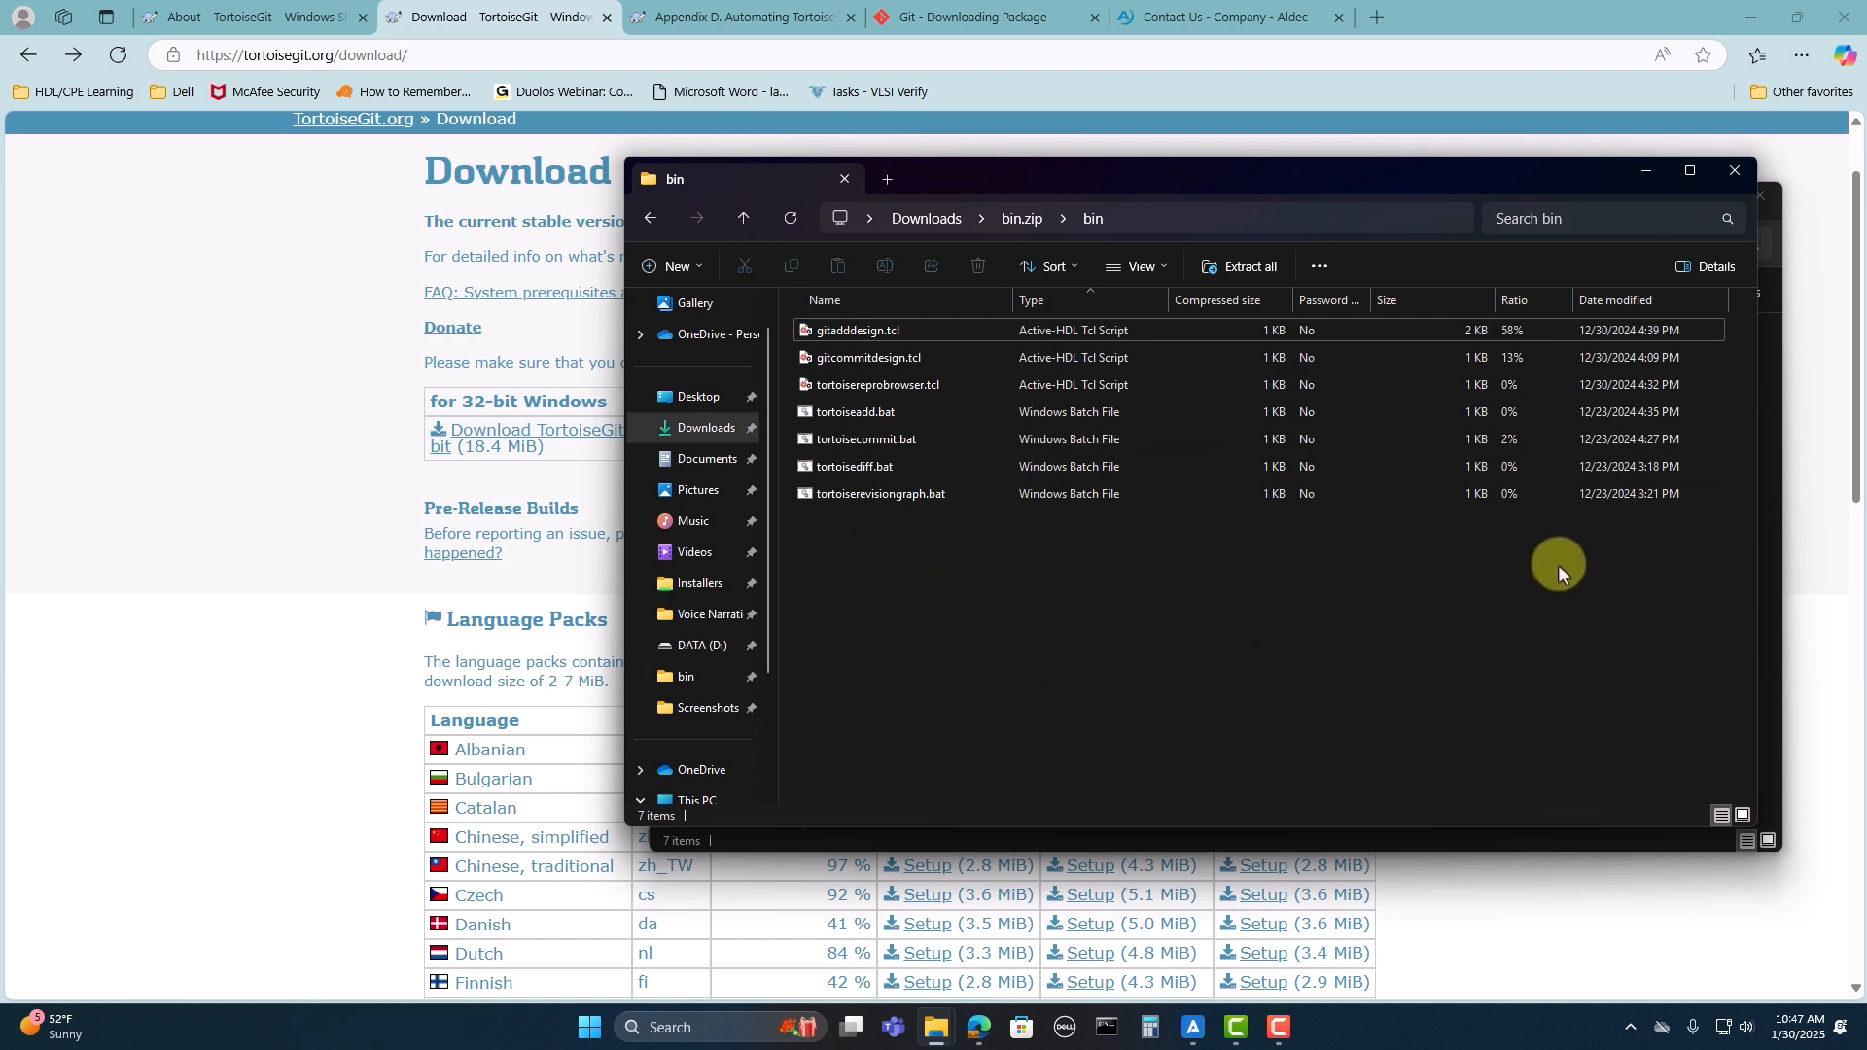
left_click(1643, 178)
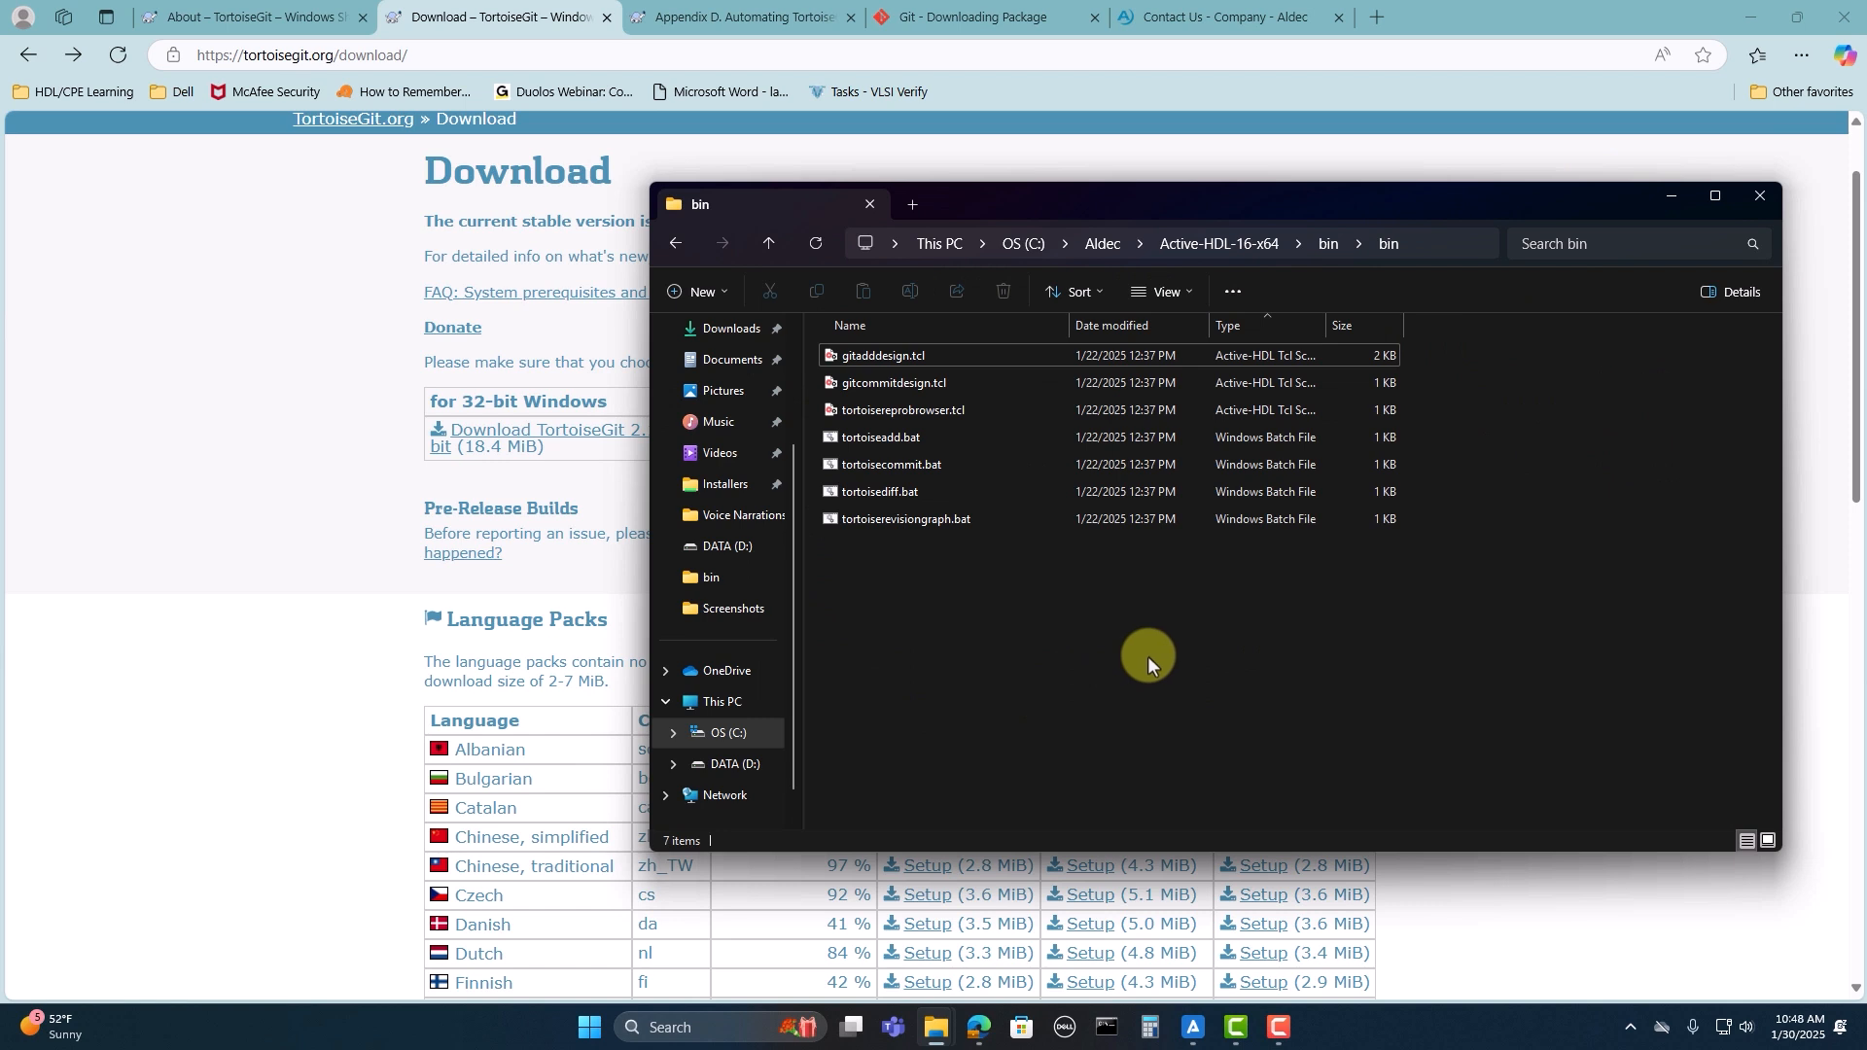
left_click(1668, 198)
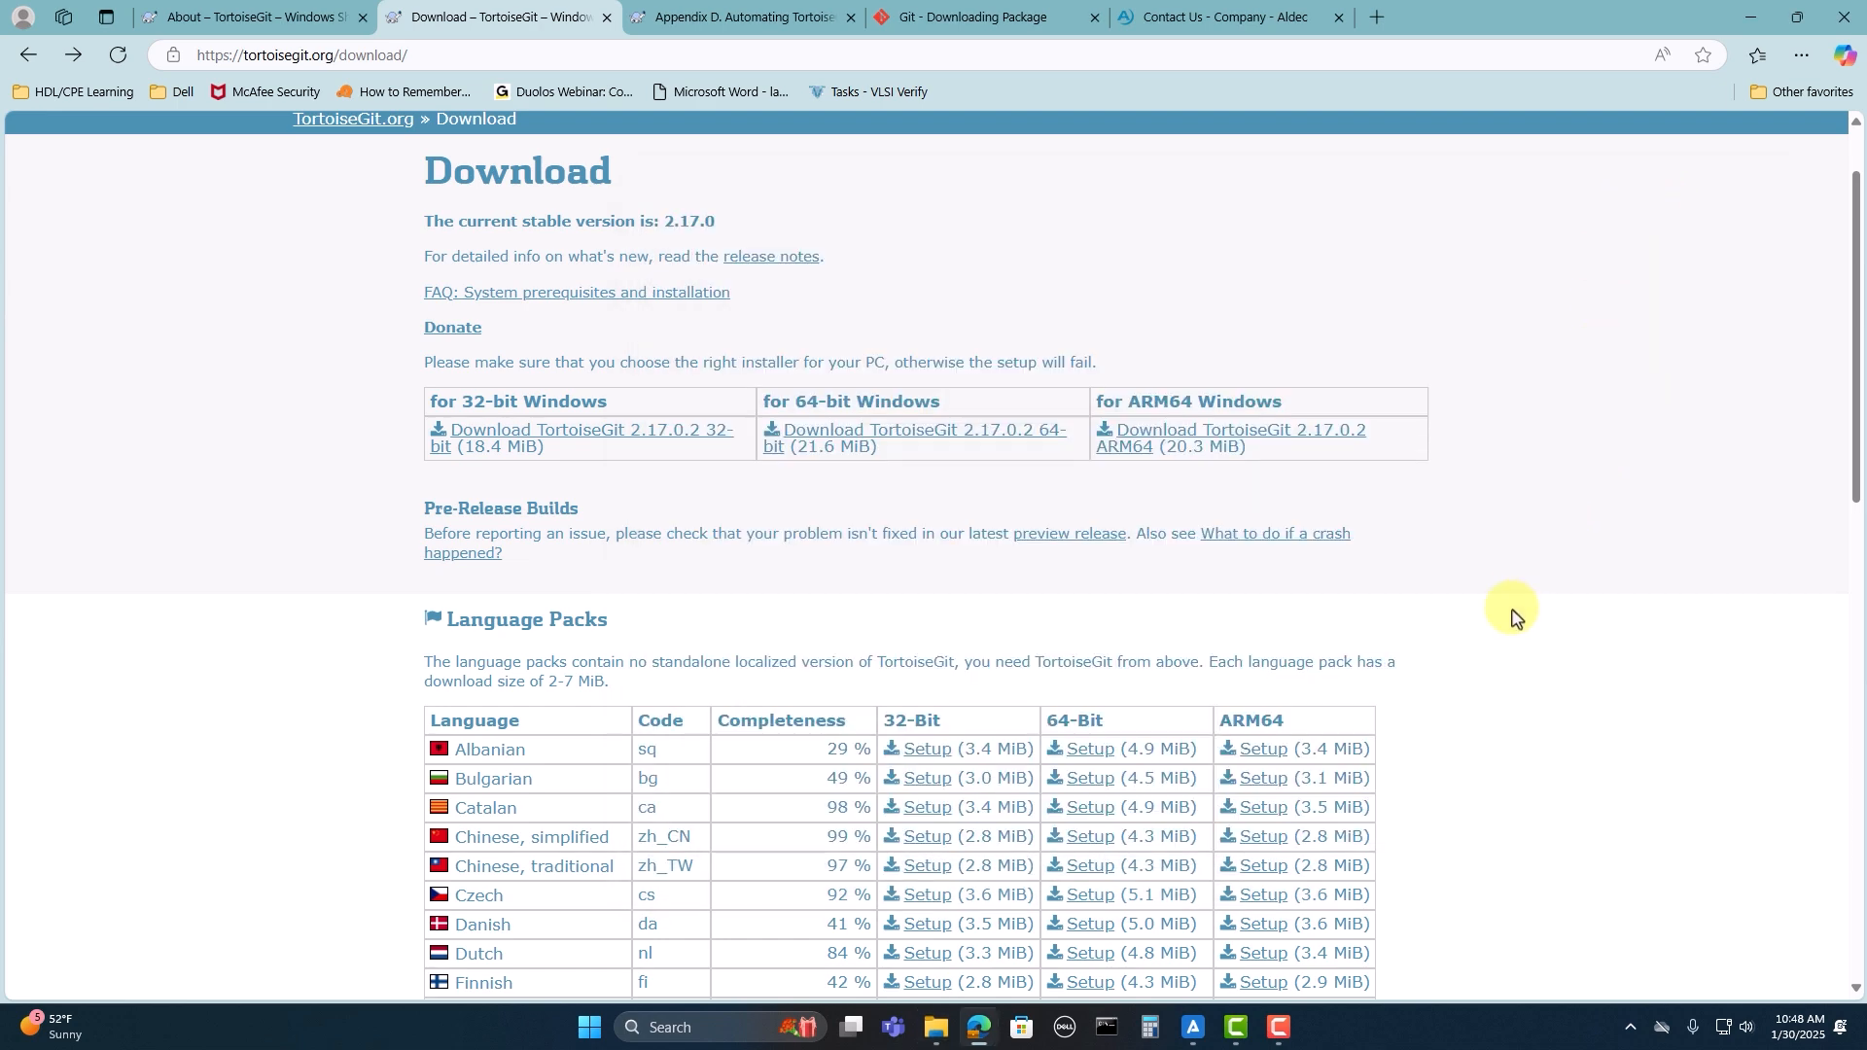
Step: Switch to Active-HDL and open the File Tools settings in the environment preferences, selecting the entry for a new tool
left_click(1194, 1026)
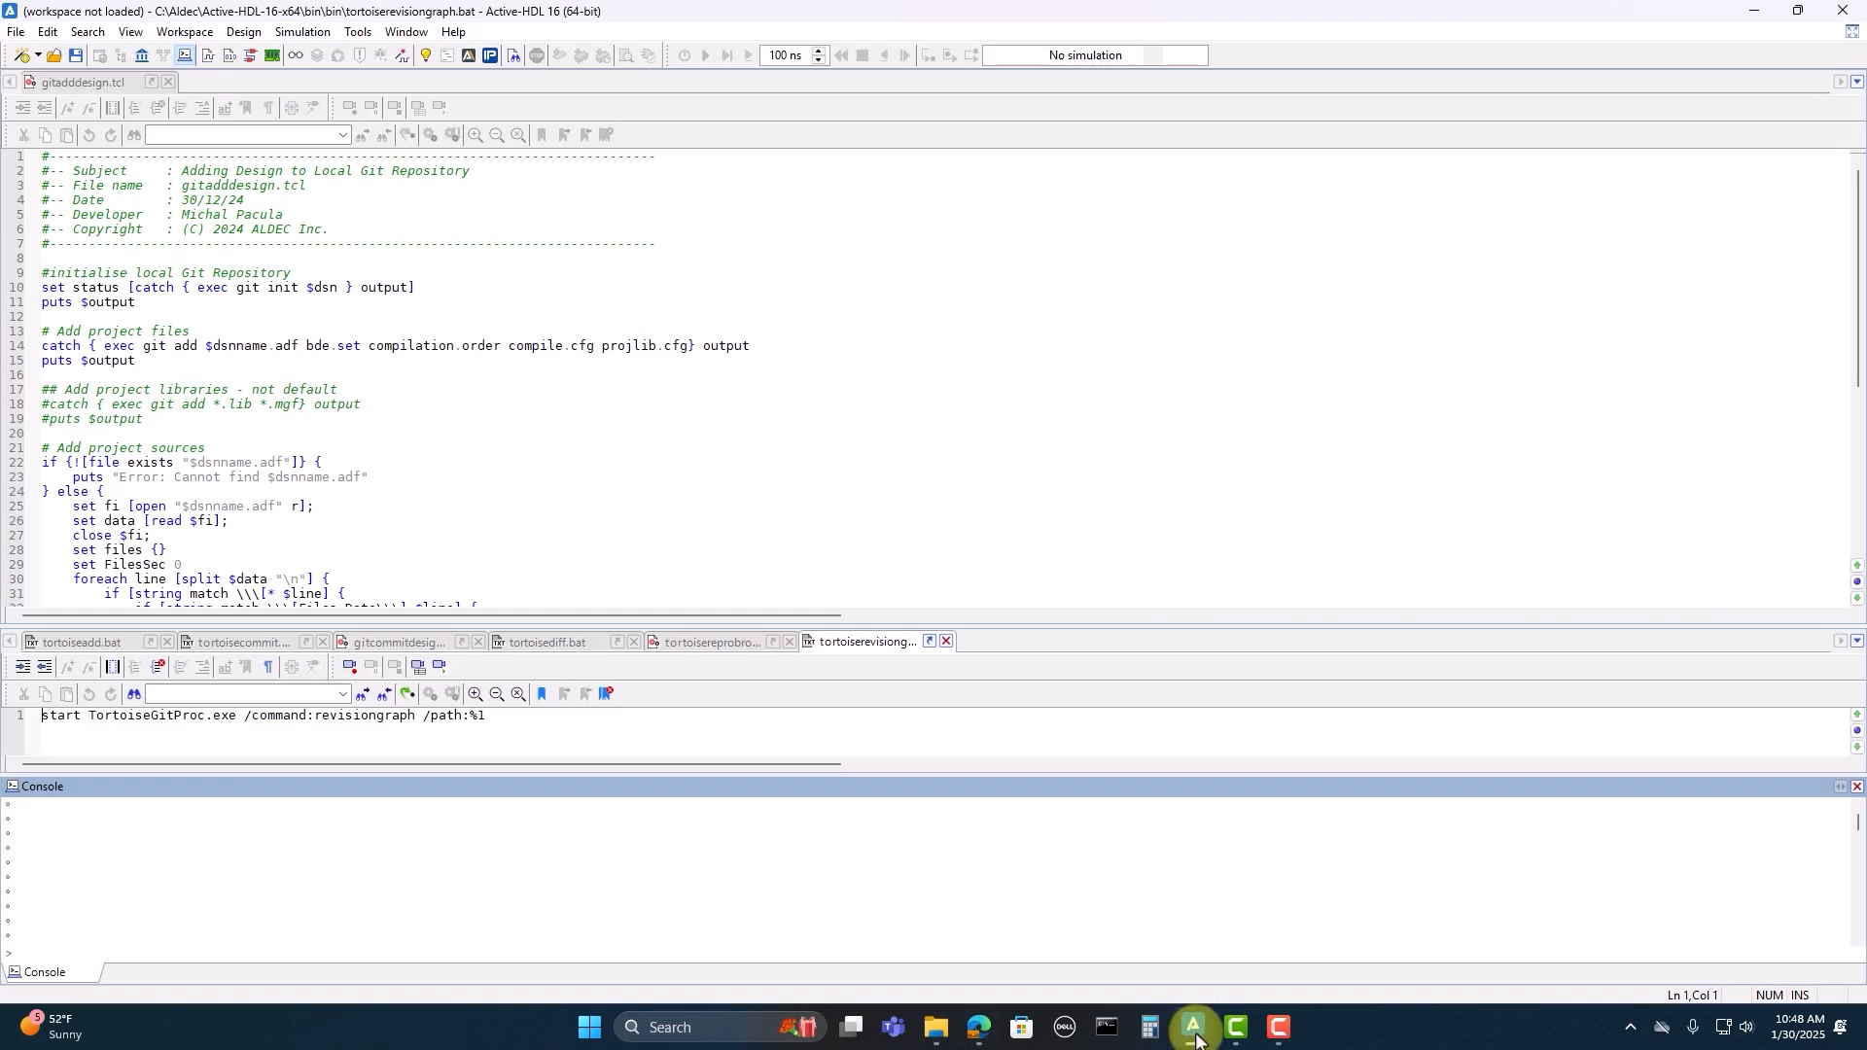
left_click(362, 37)
left_click(409, 399)
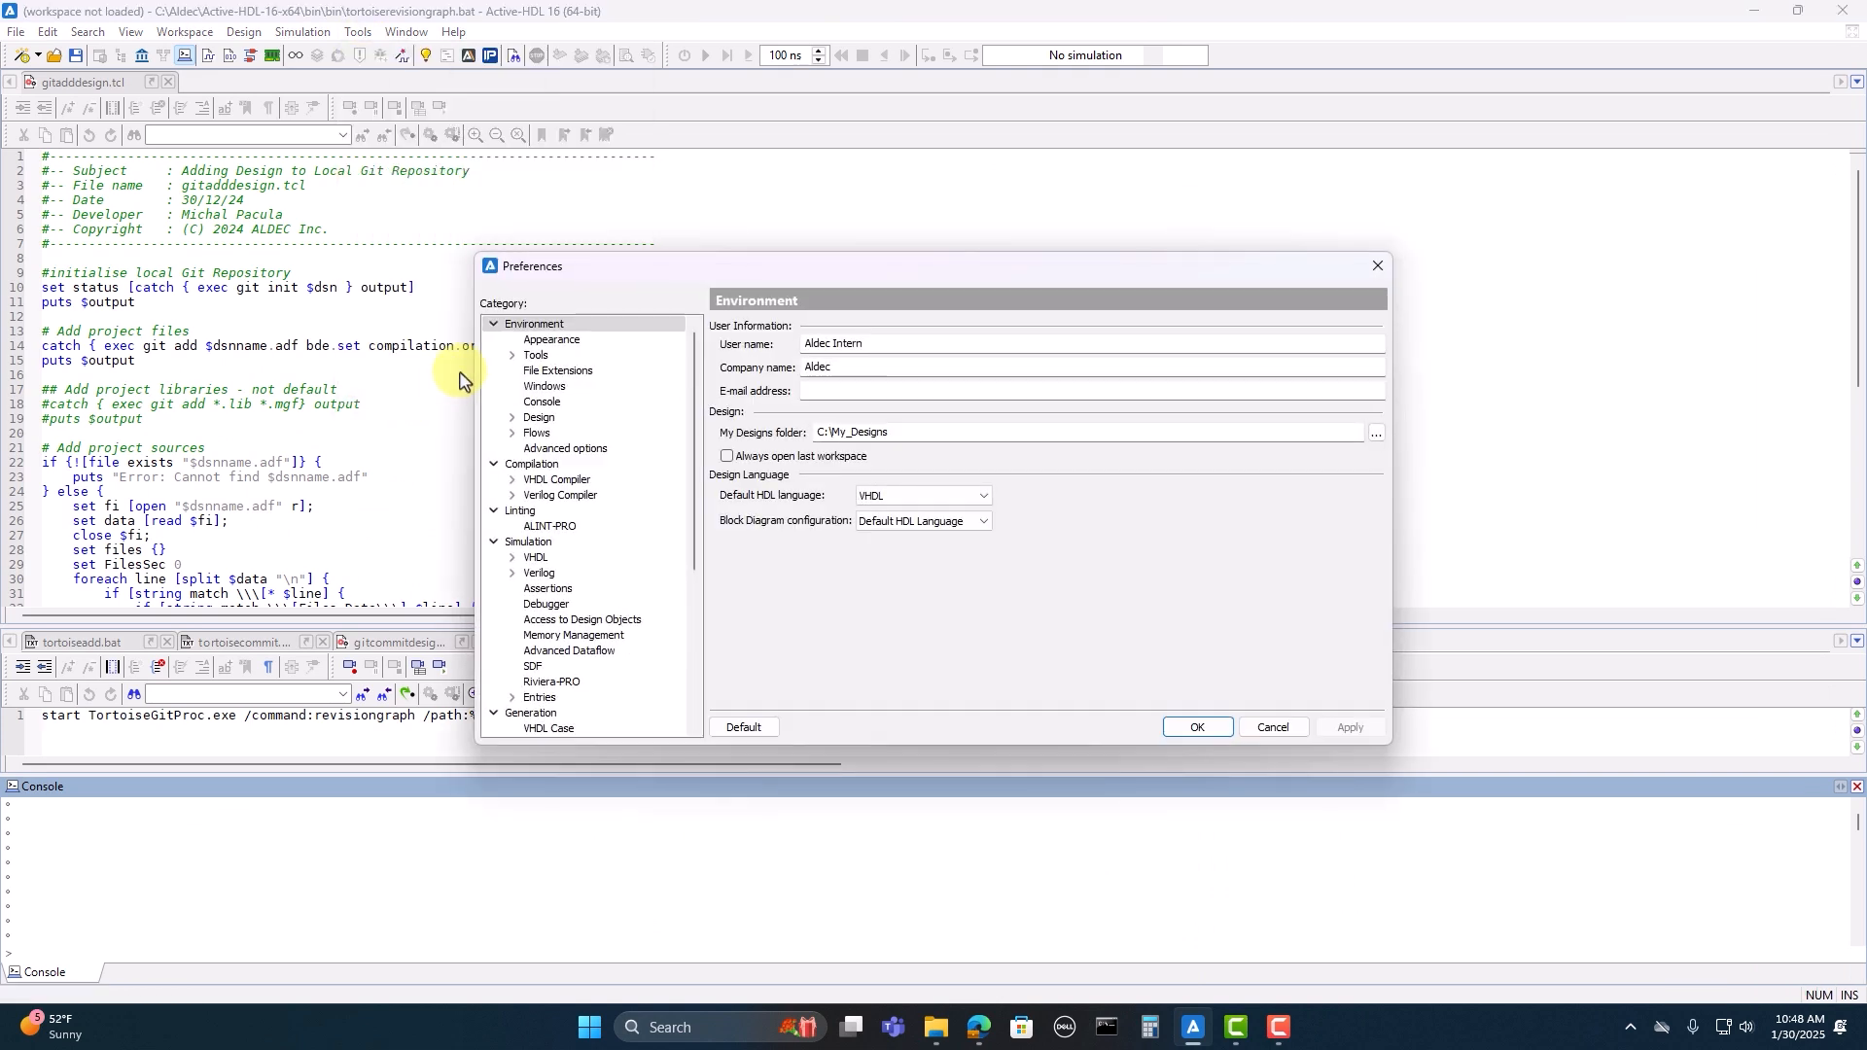
left_click(512, 357)
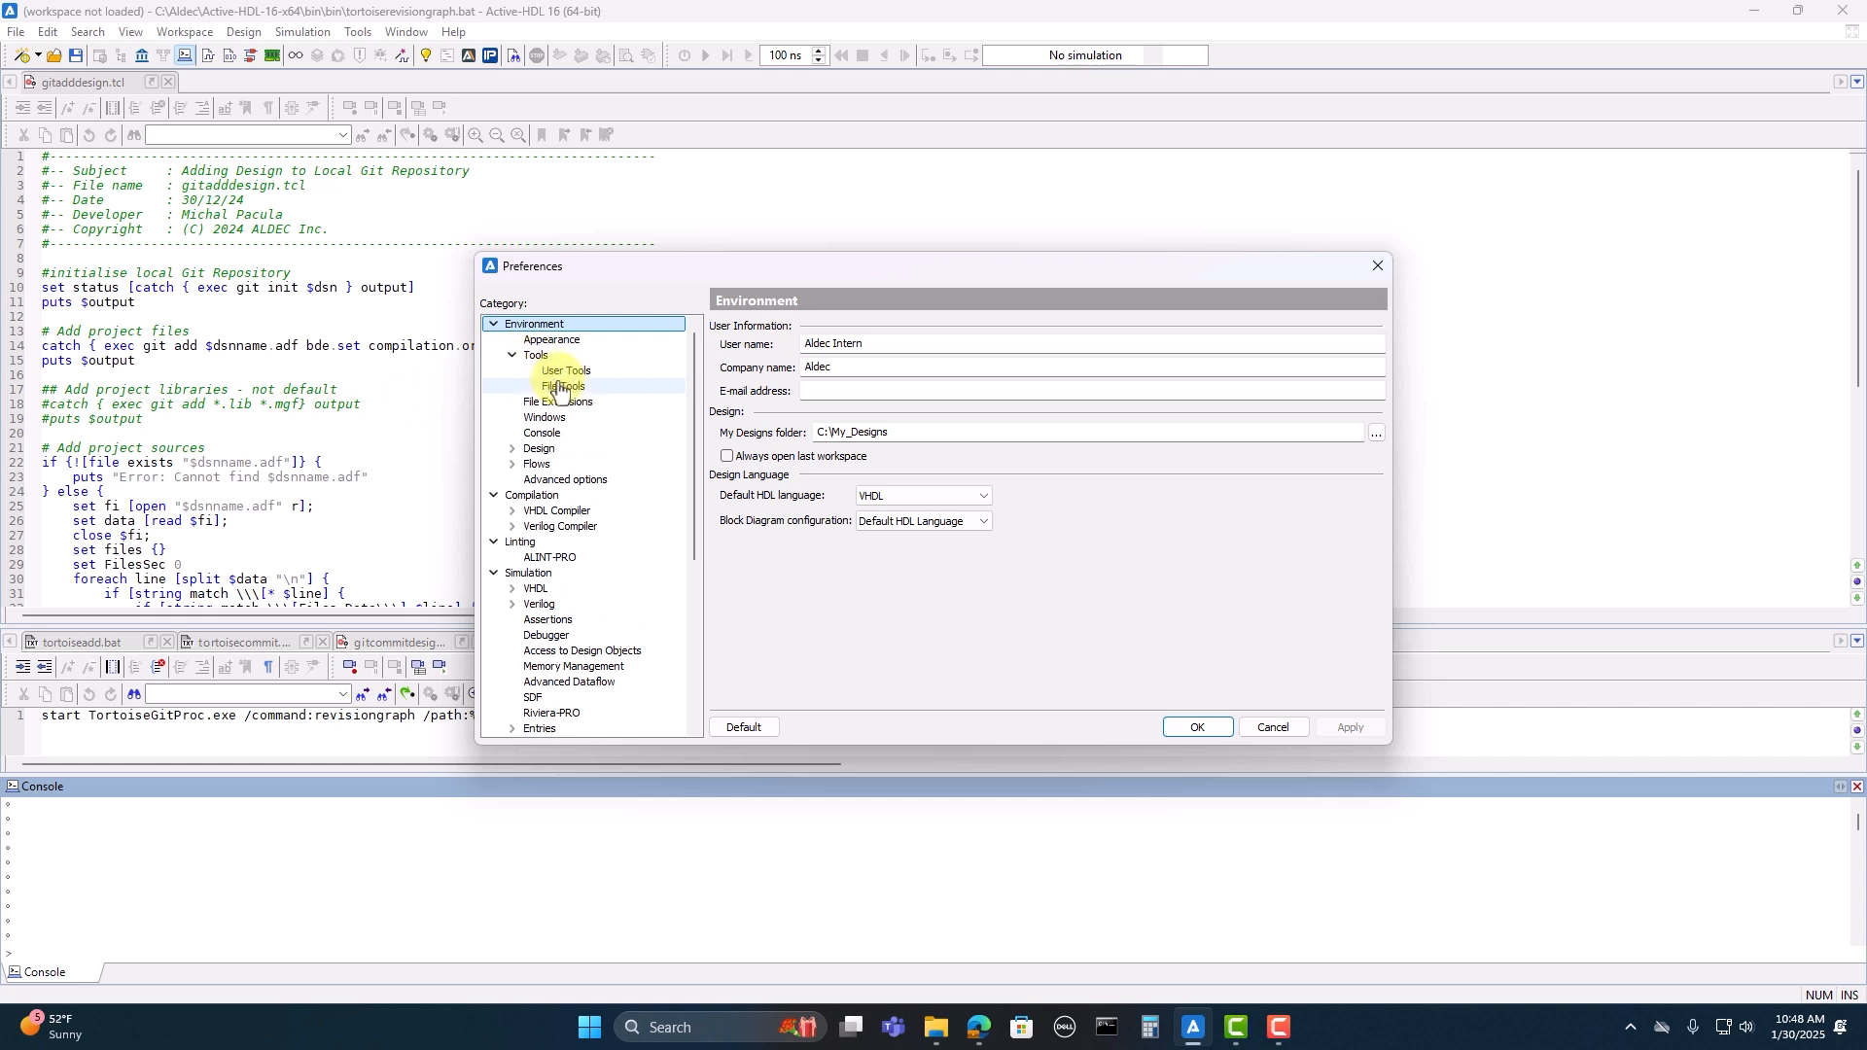
left_click(557, 389)
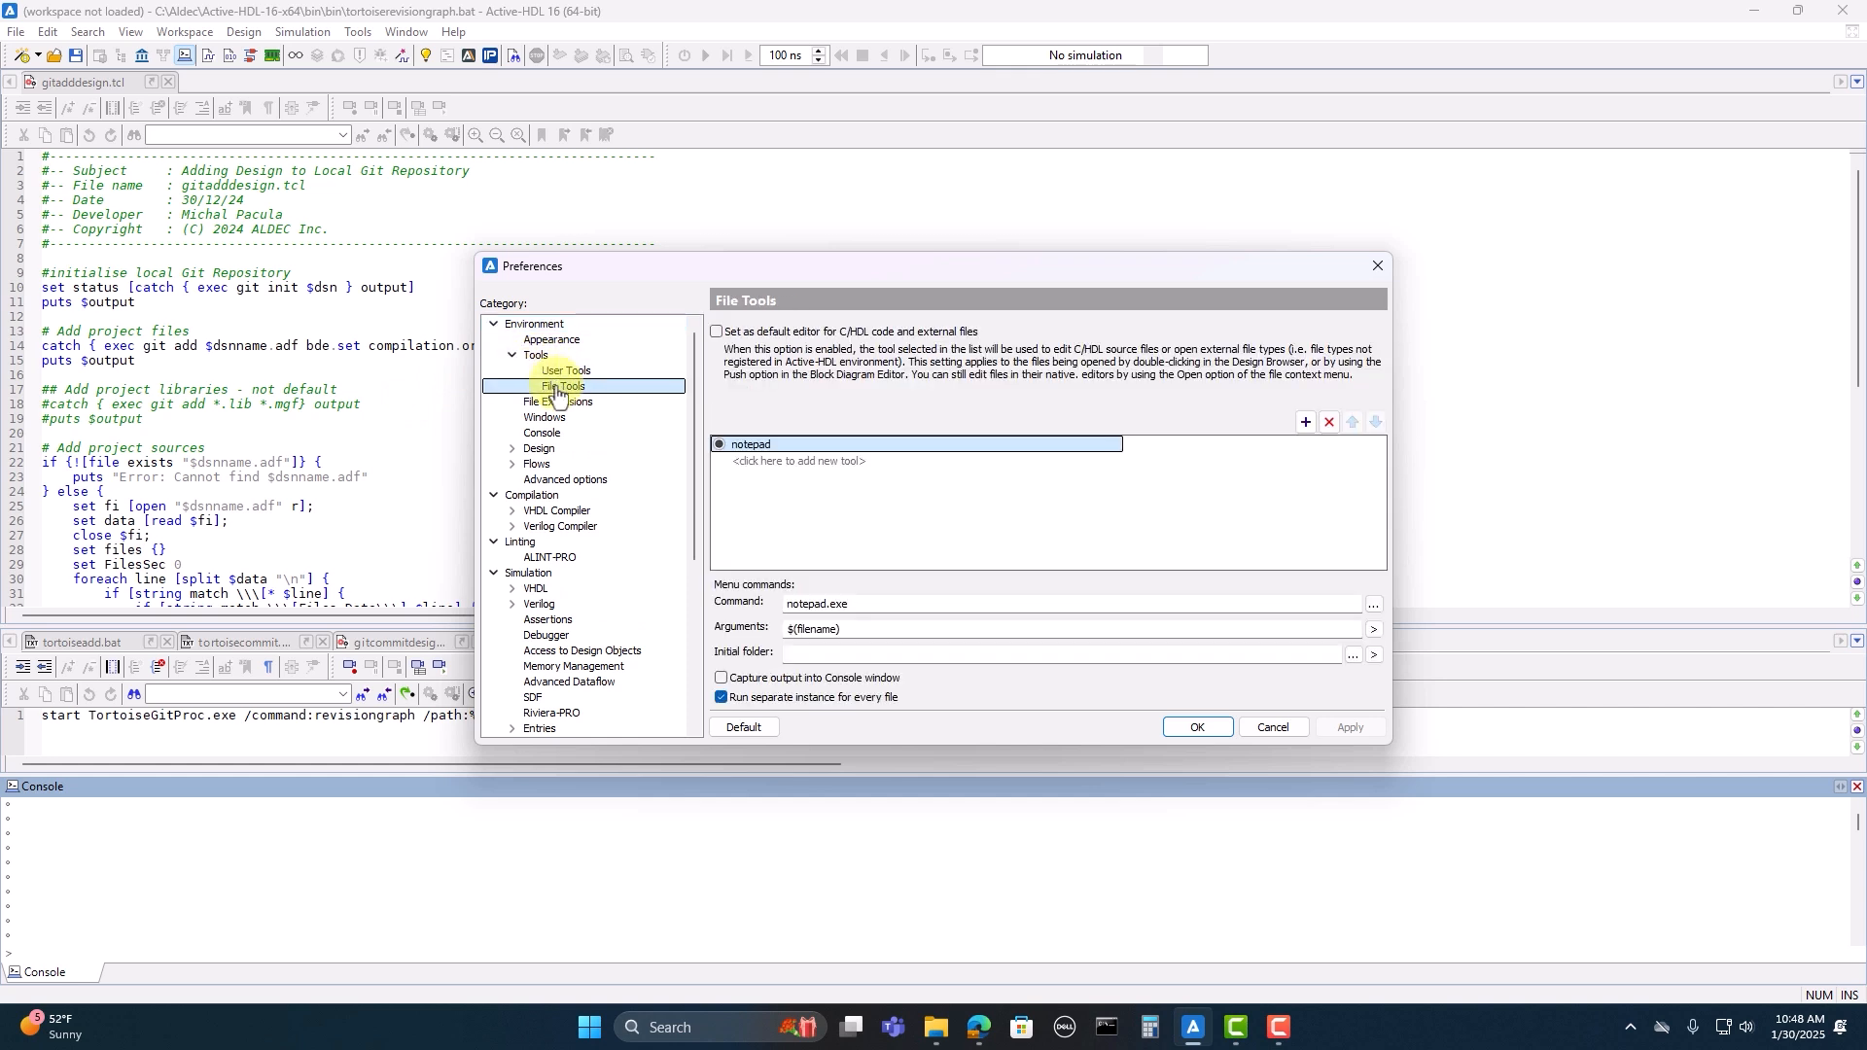
left_click(880, 461)
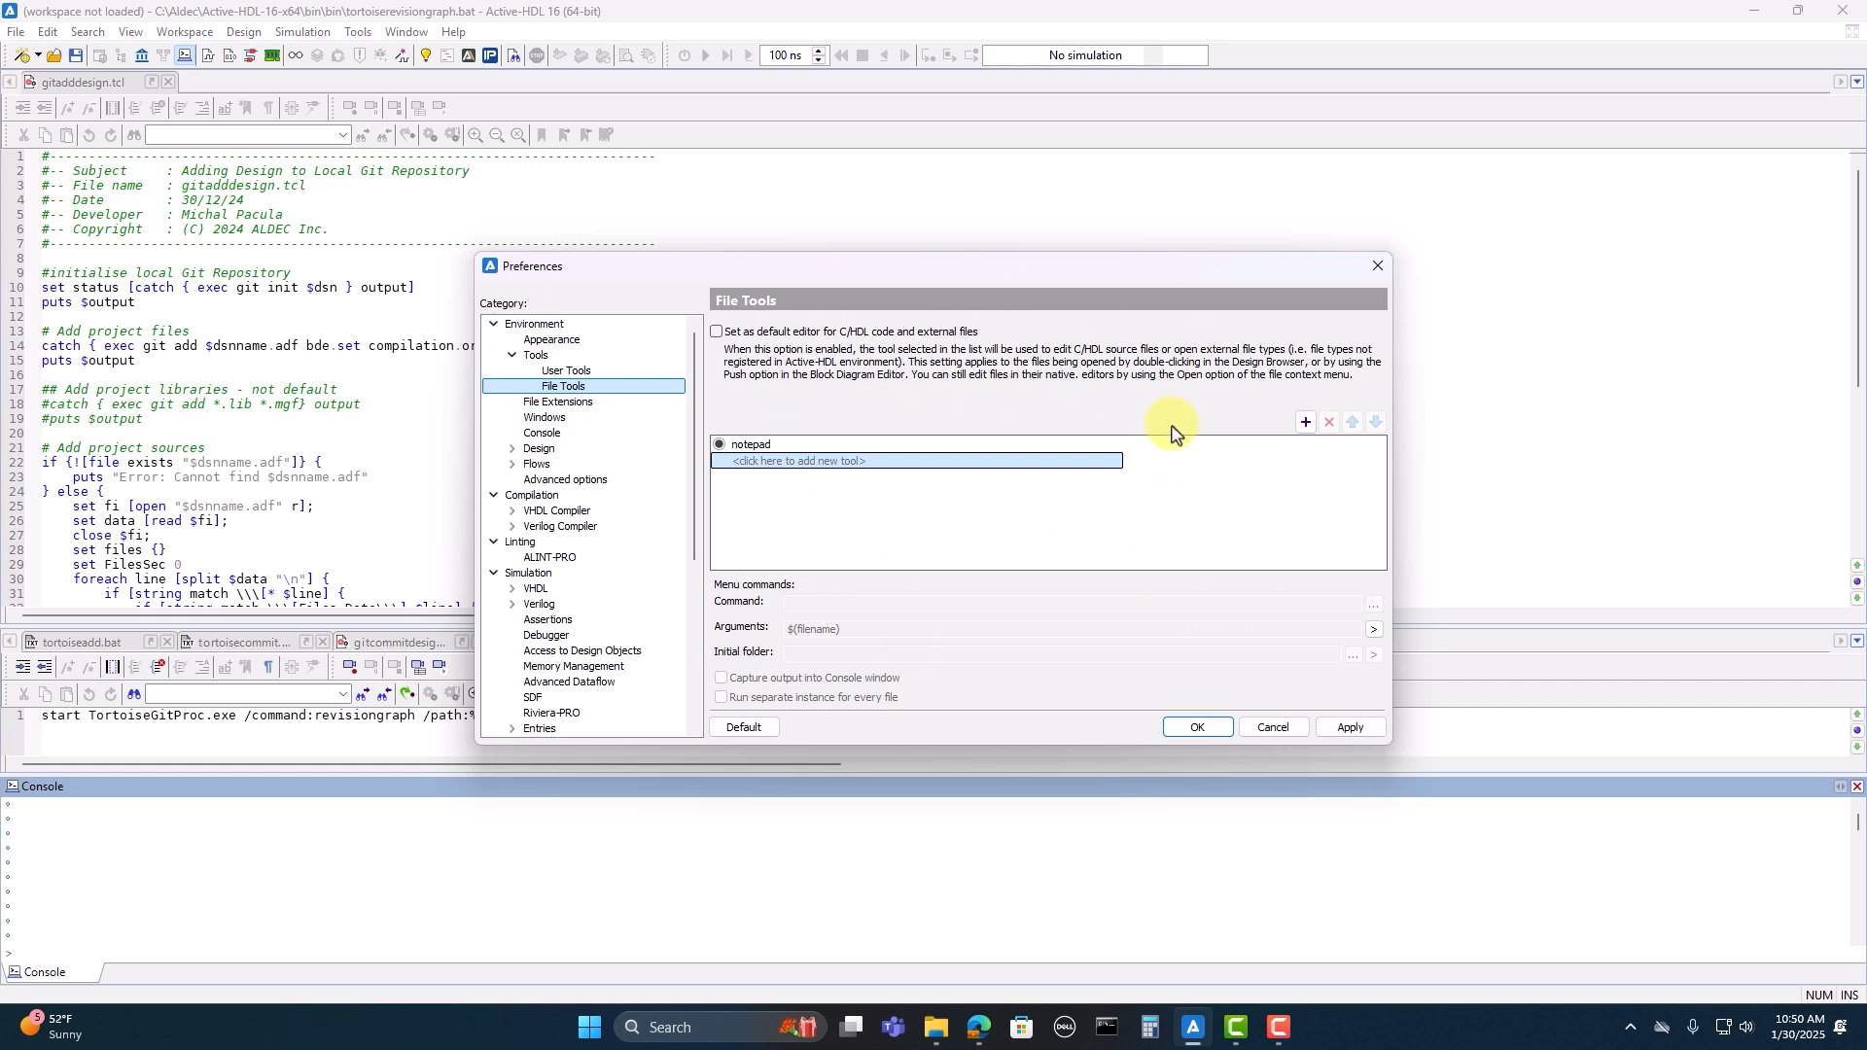
Step: Check the TortoiseGit batch files in the Active-HDL-16-x64\bin\bin folder, then return to the File Tools preferences
left_click(936, 1027)
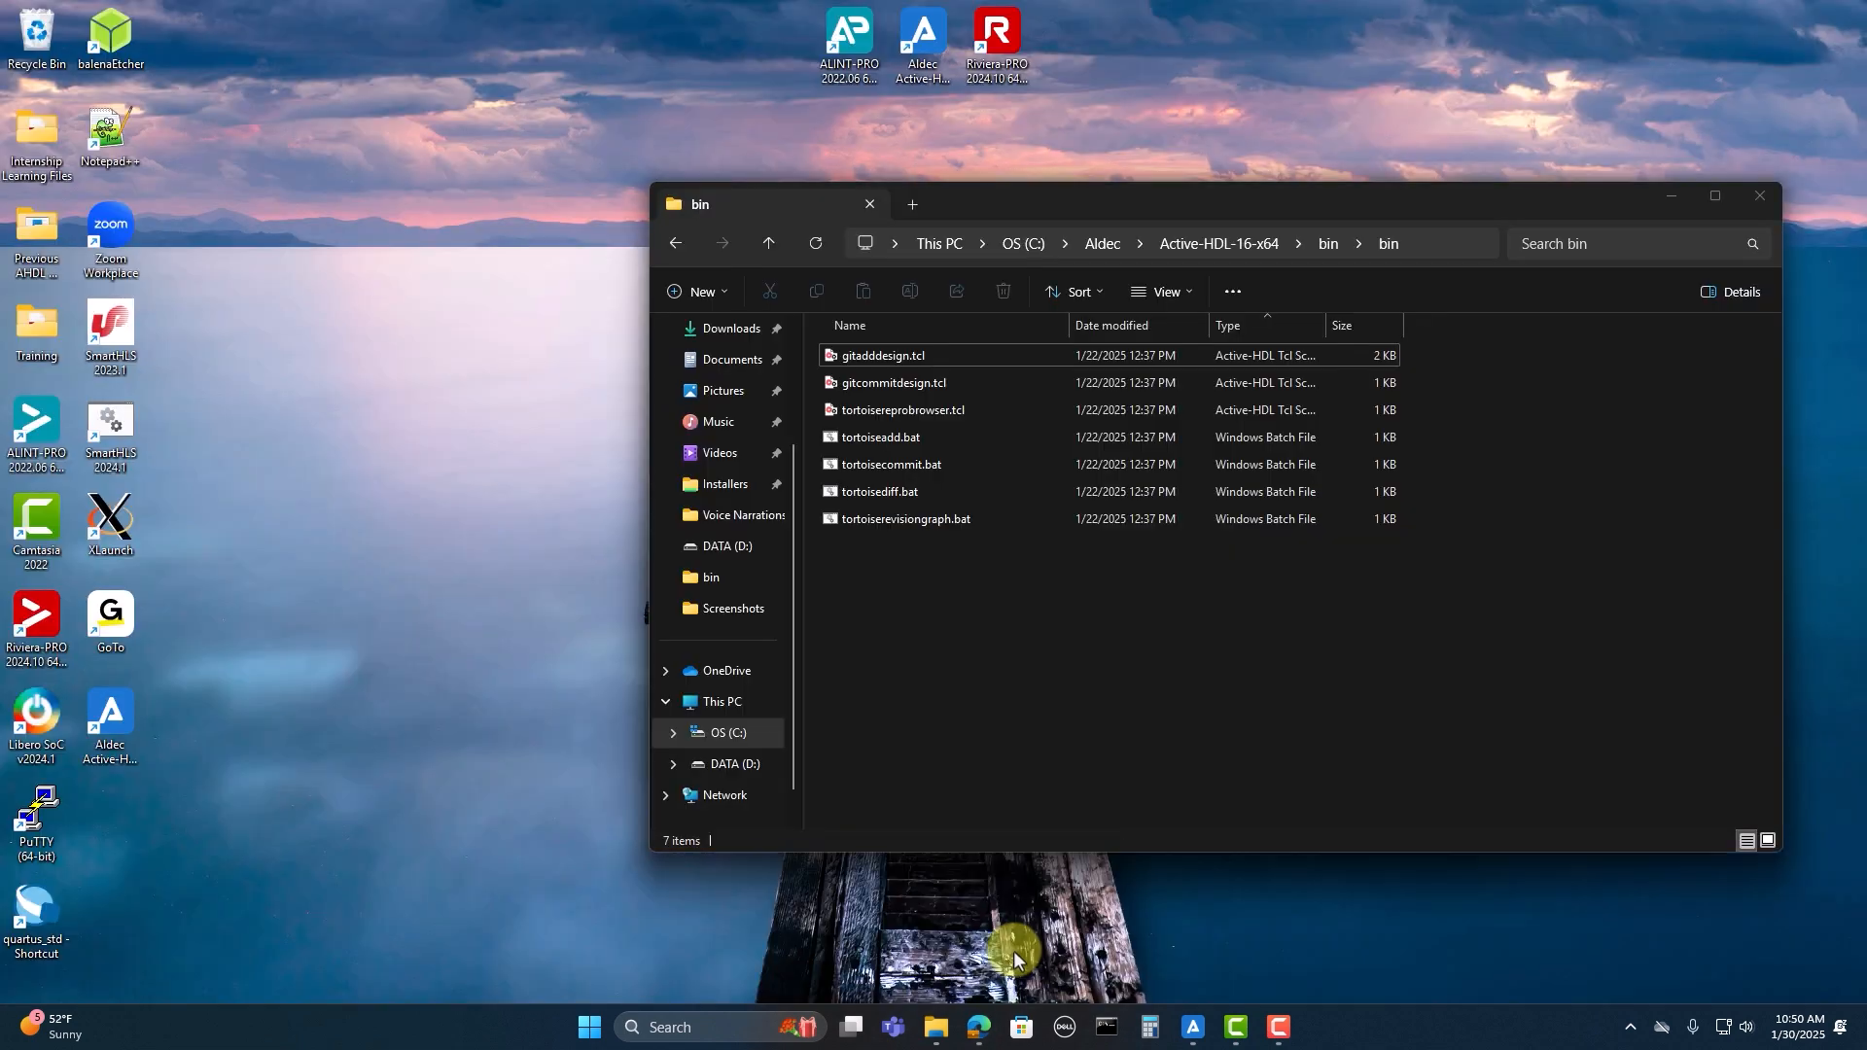
left_click(1013, 949)
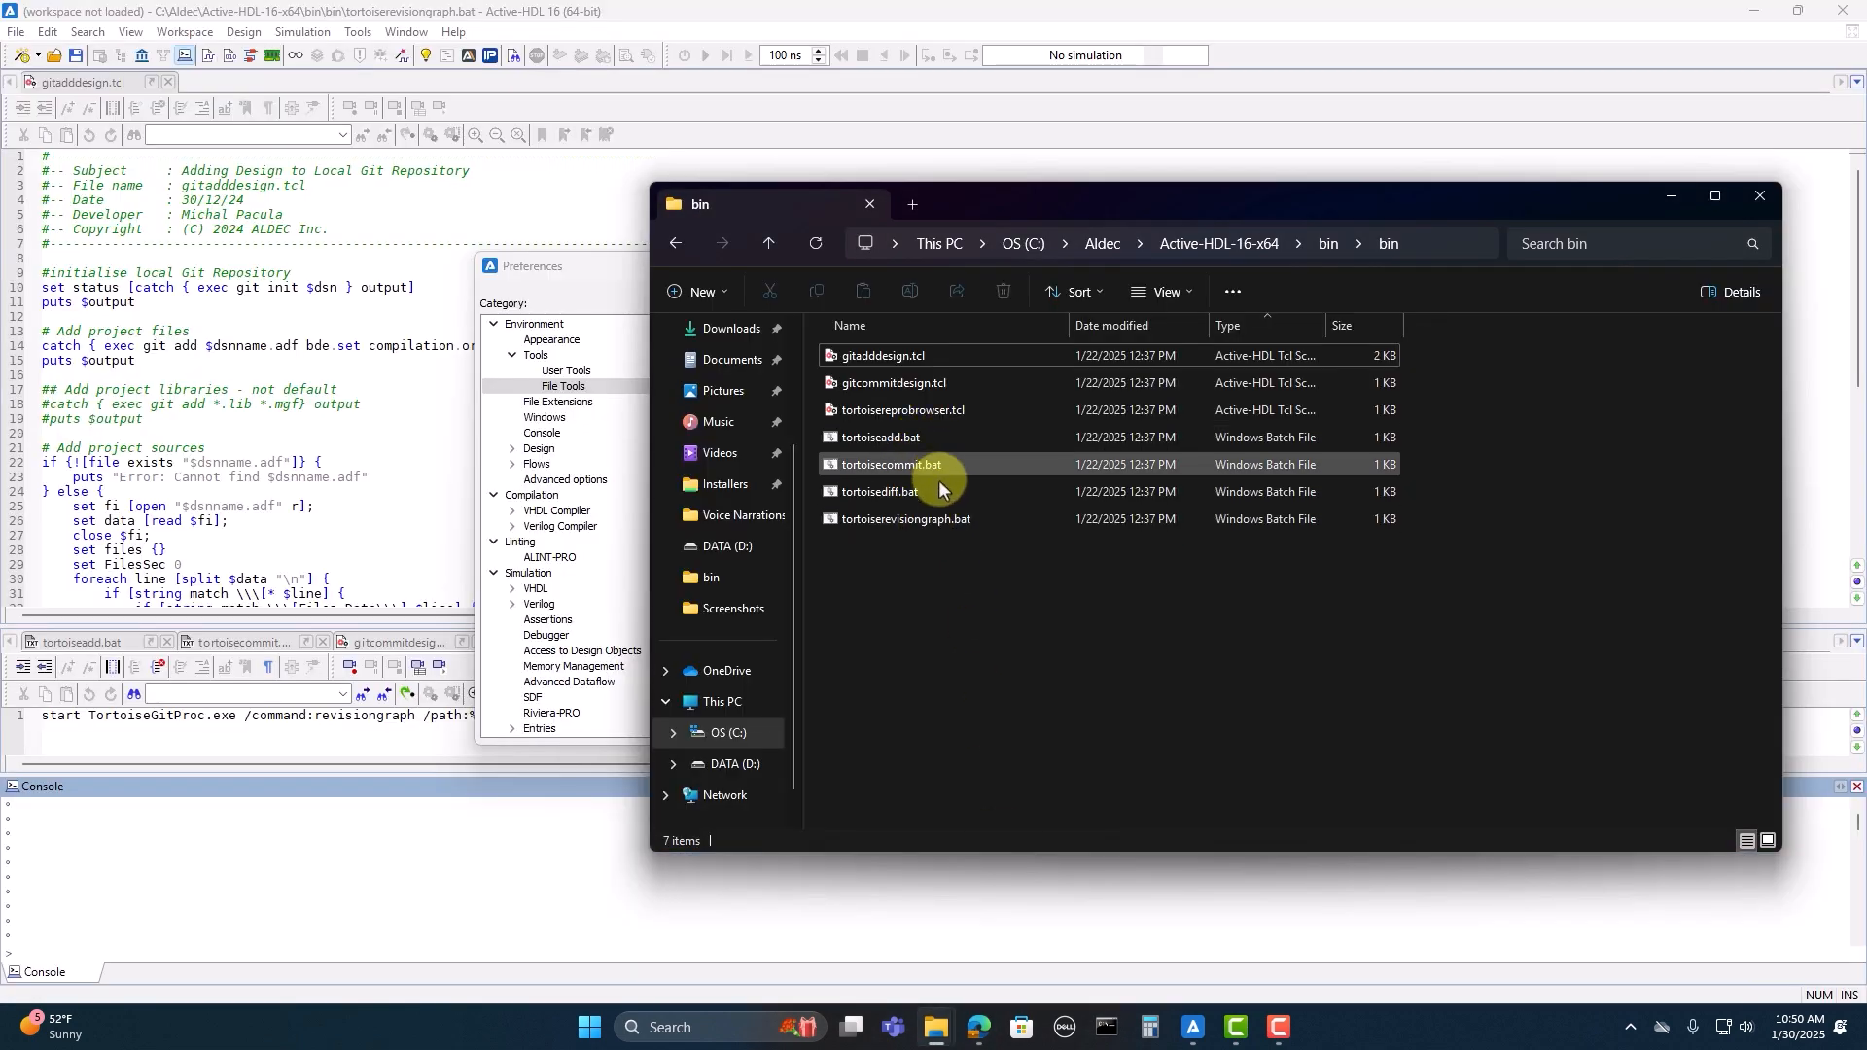
left_click(1670, 200)
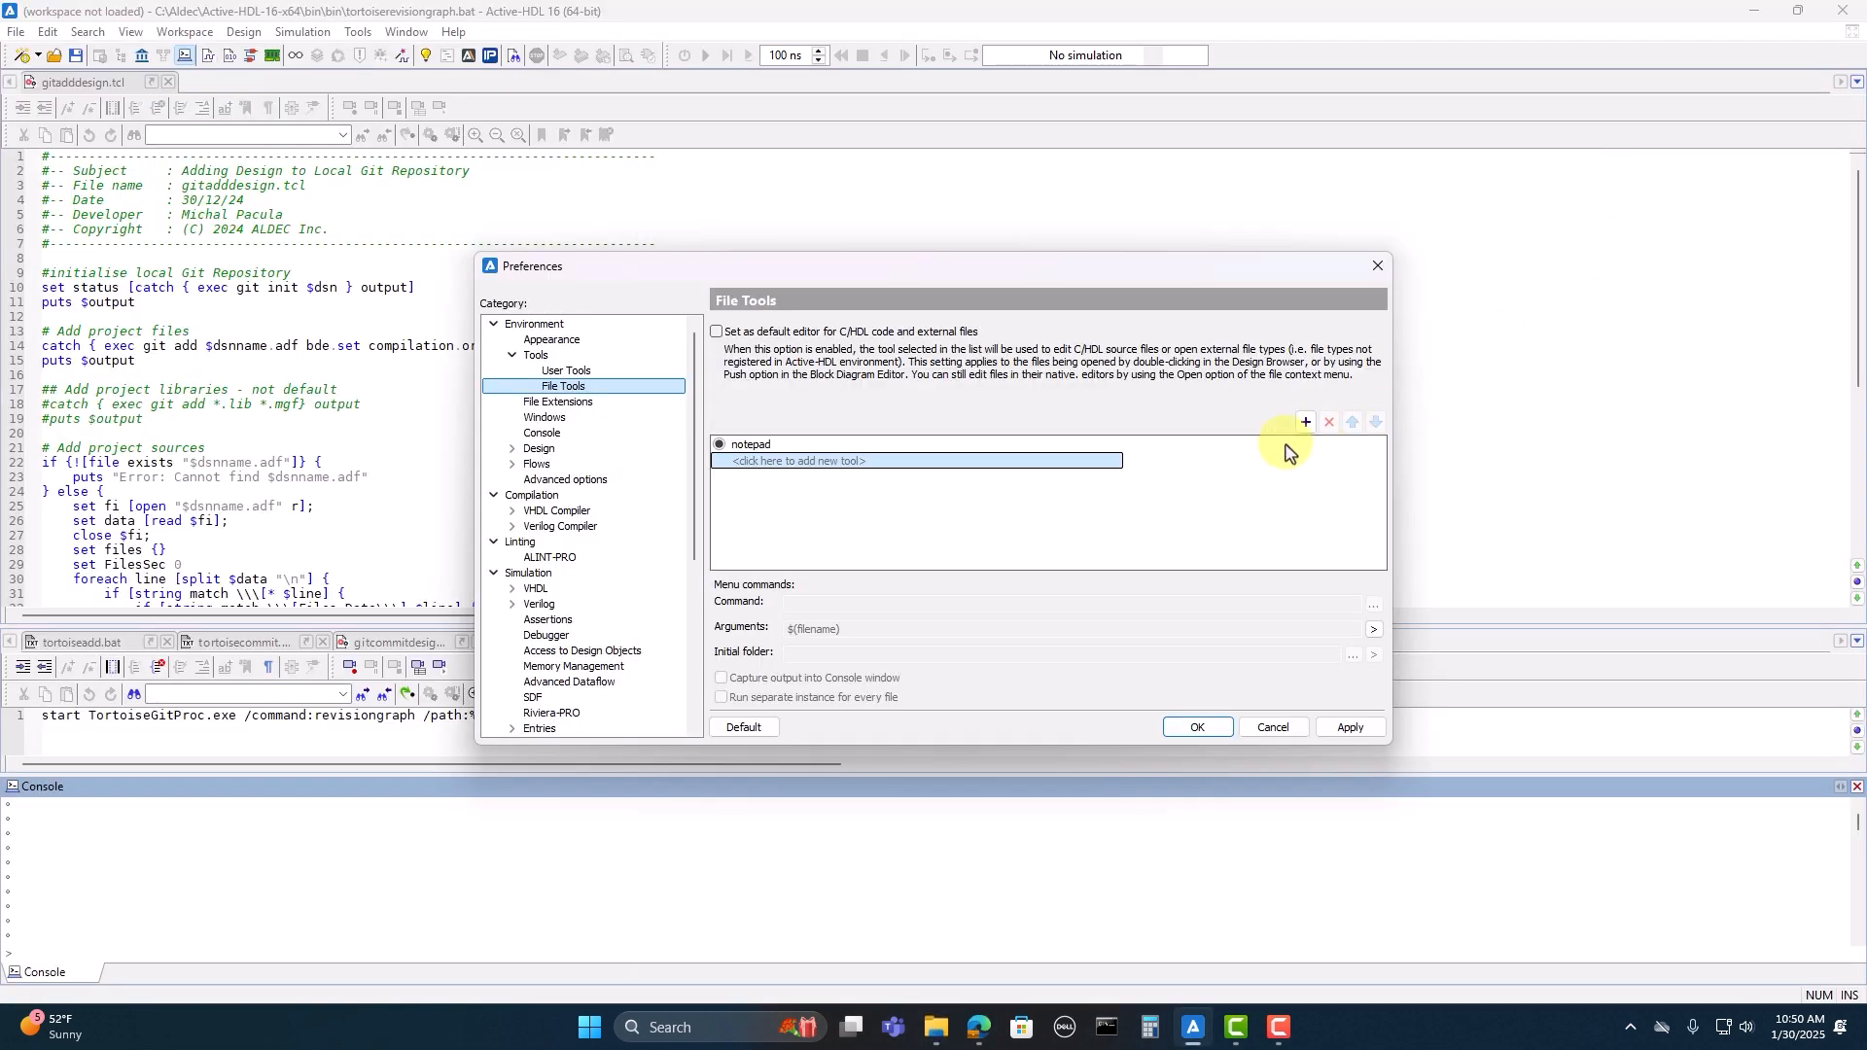
Step: Add a file tool named TortoiseGitAdd that runs tortoiseadd.bat from C:\Aldec\Active-HDL-16-x64\bin\bin
left_click(946, 463)
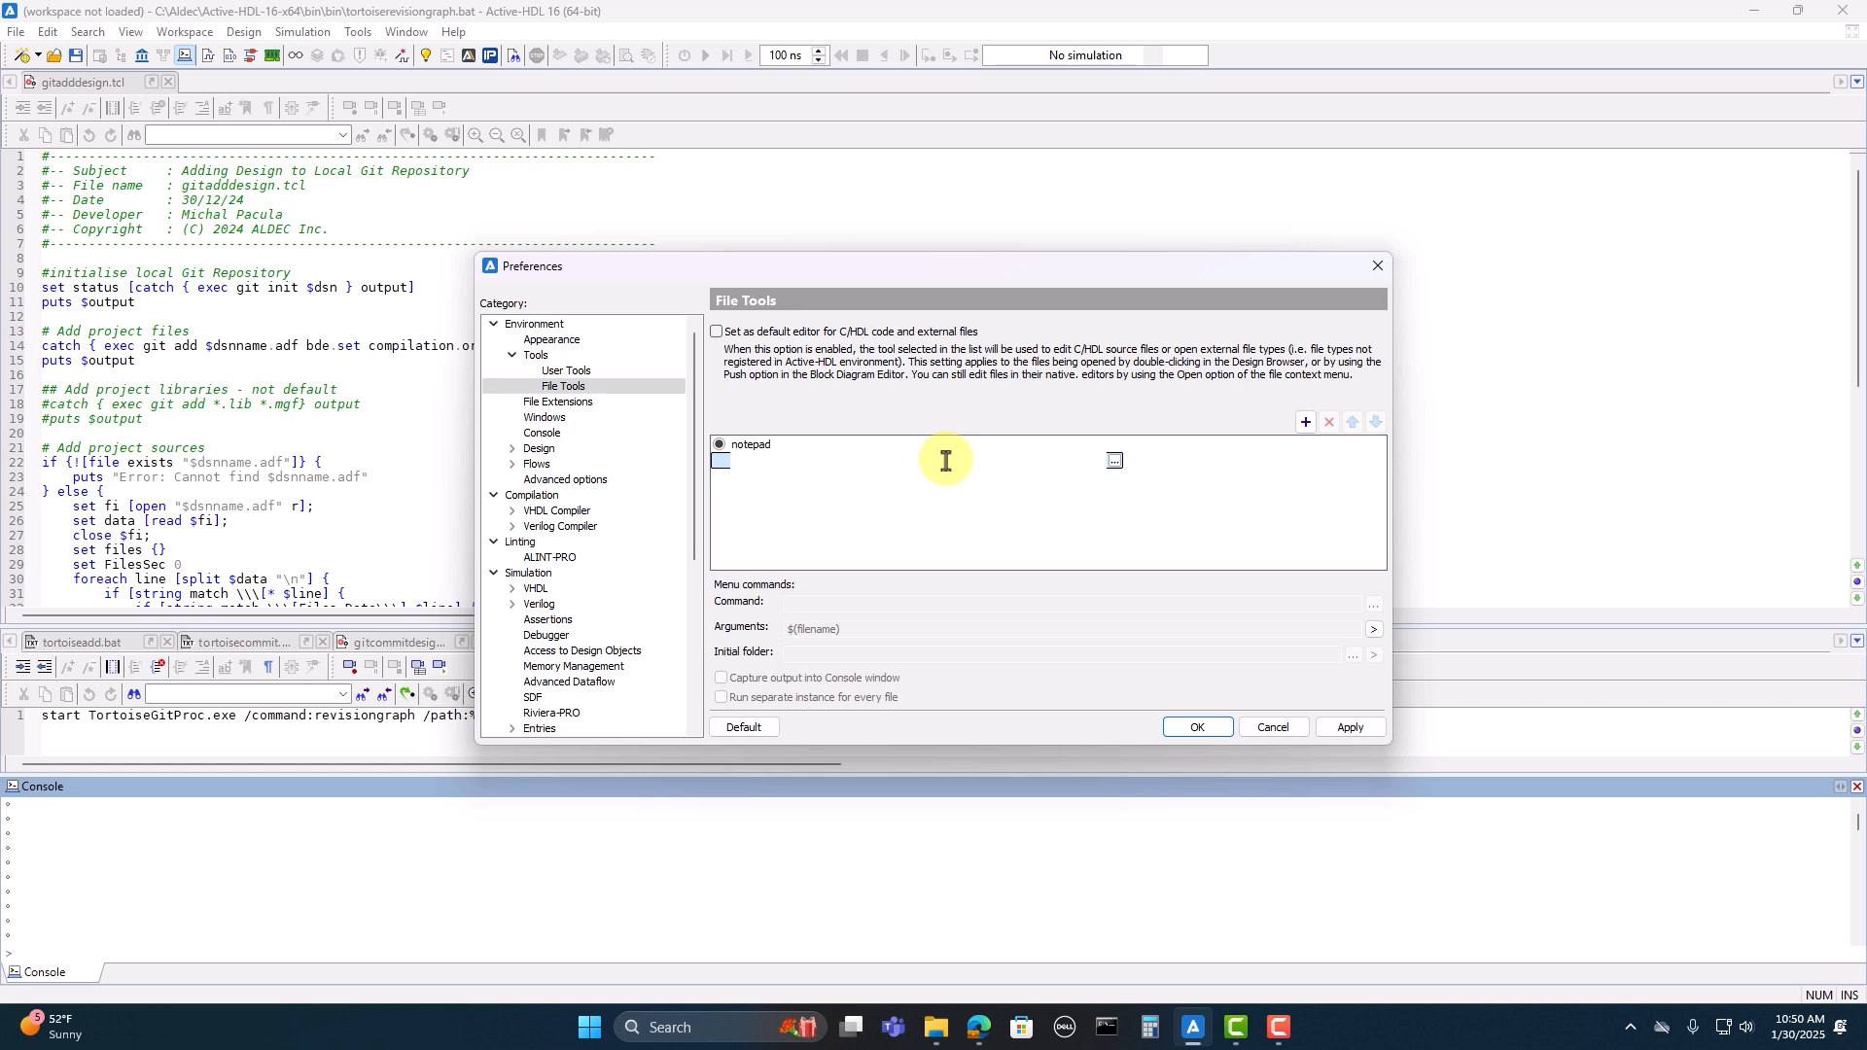
type("TortoiseGitAdd")
key("Return")
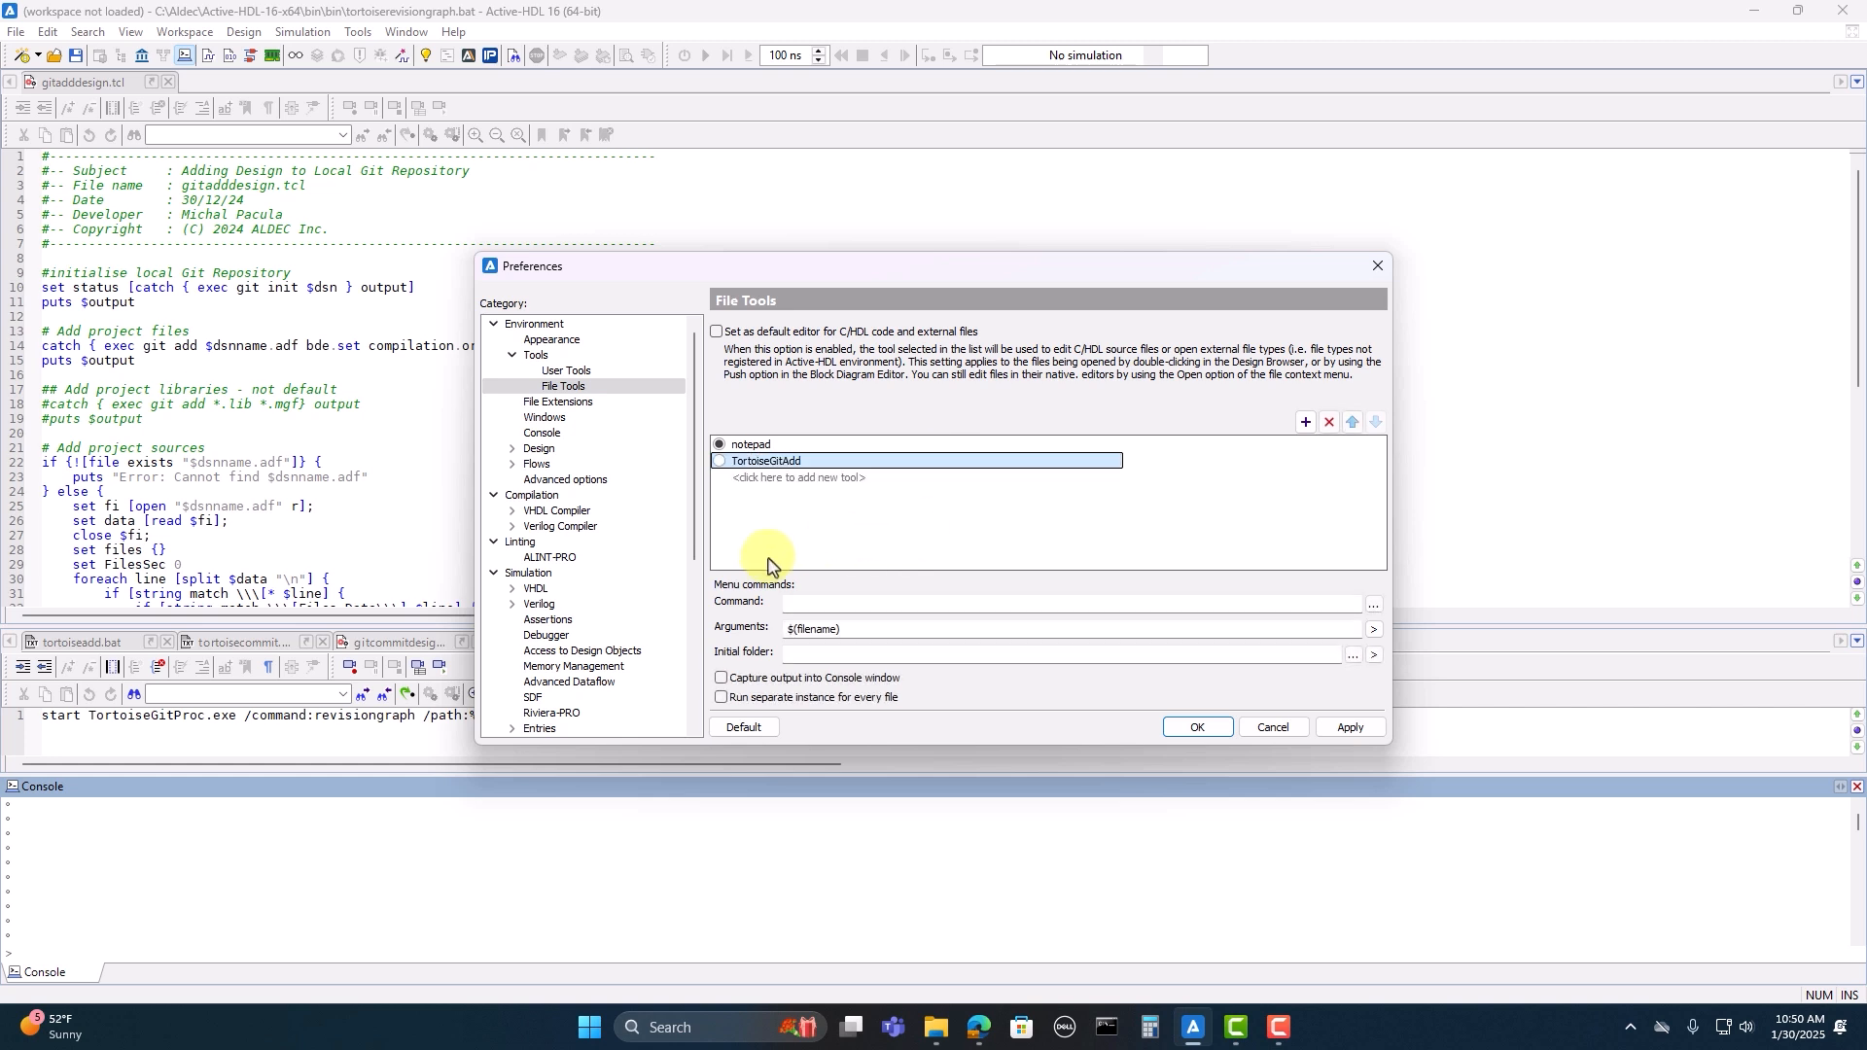
left_click(1373, 605)
left_click(715, 438)
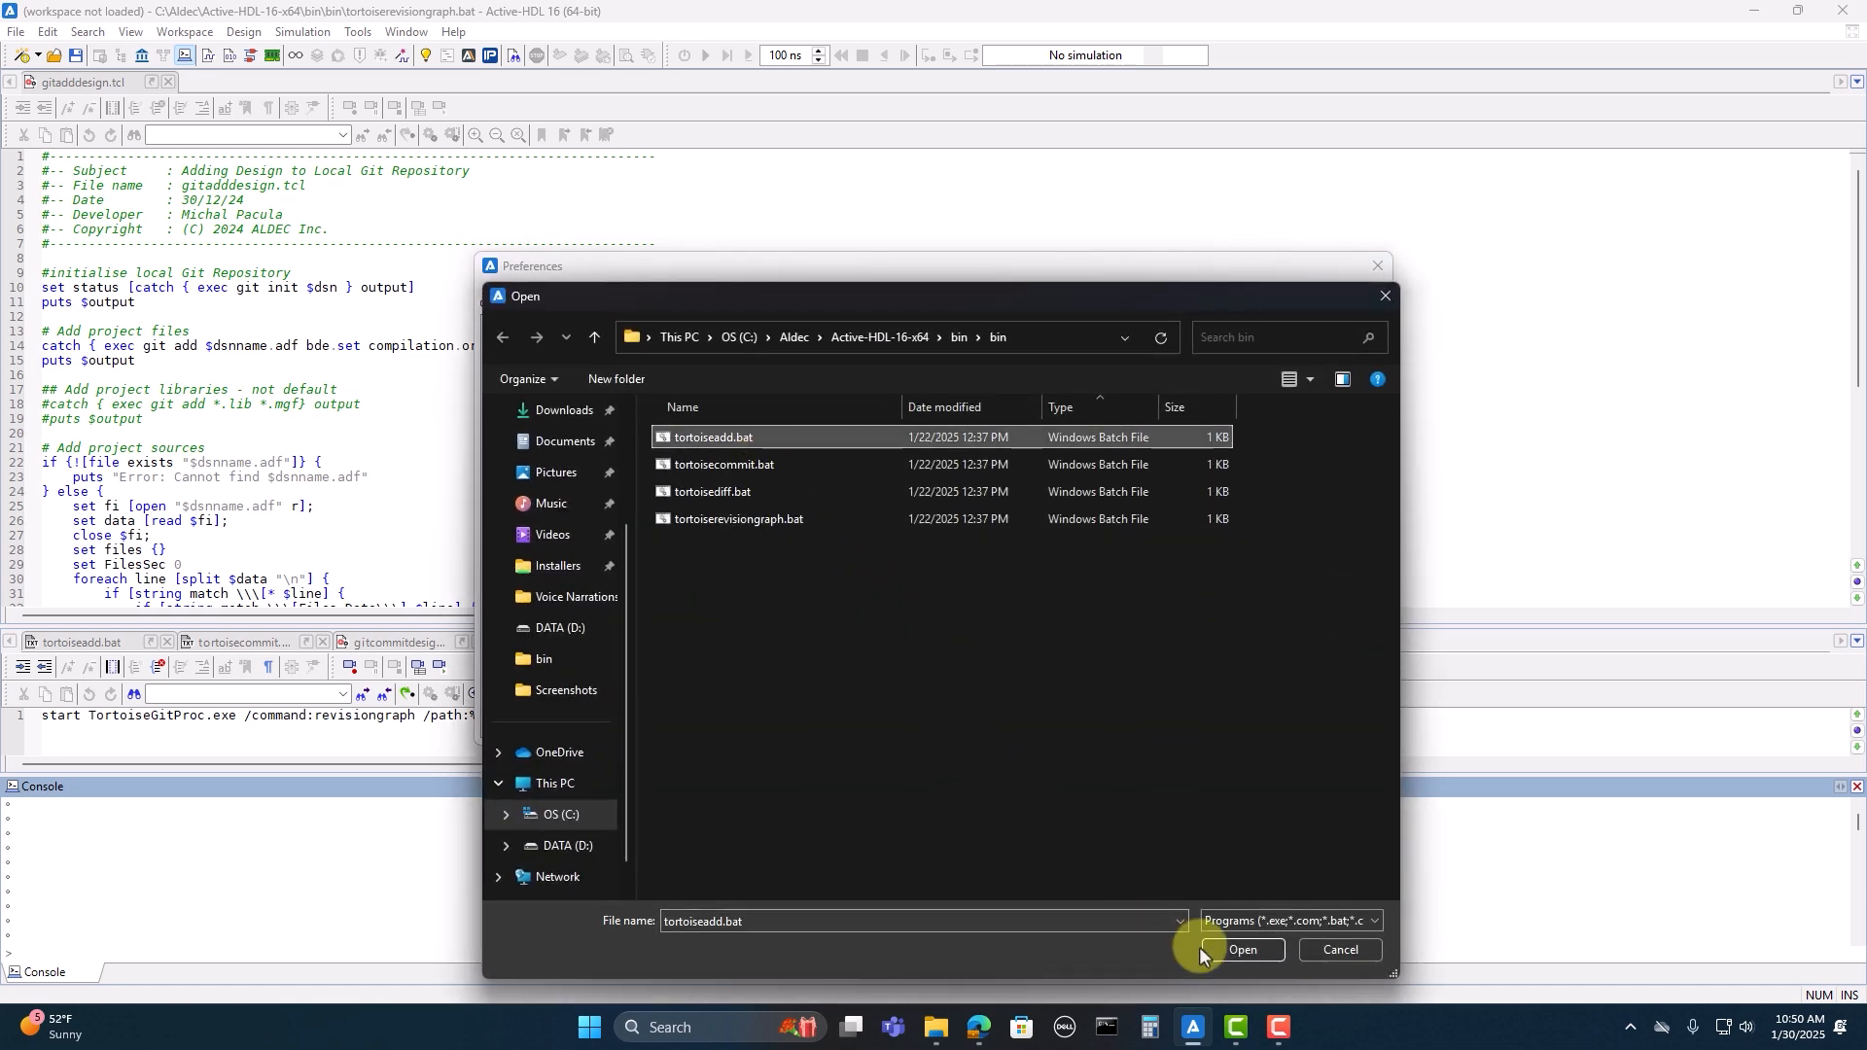
left_click(1230, 951)
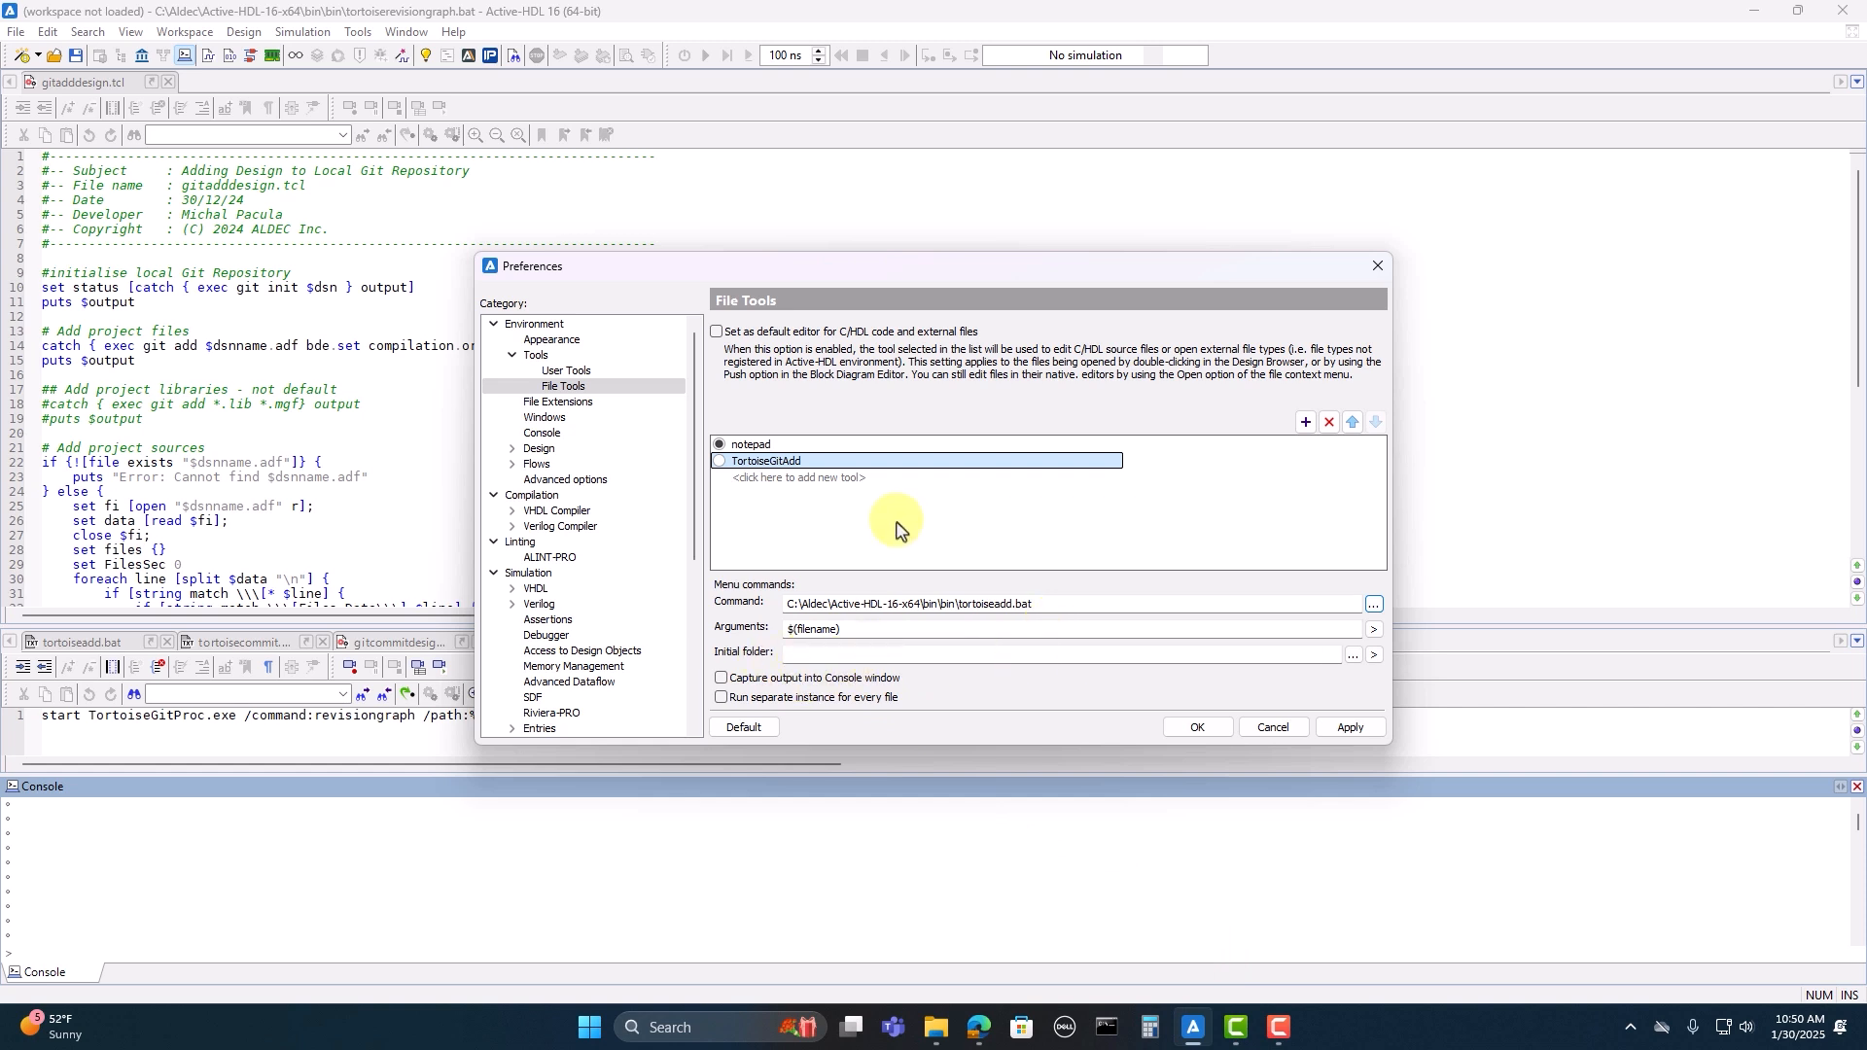
Step: Add the TortoiseGitCommit, TortoiseGitDiff and TortoiseGitRevisionGraph file tools and apply the preferences
left_click(875, 479)
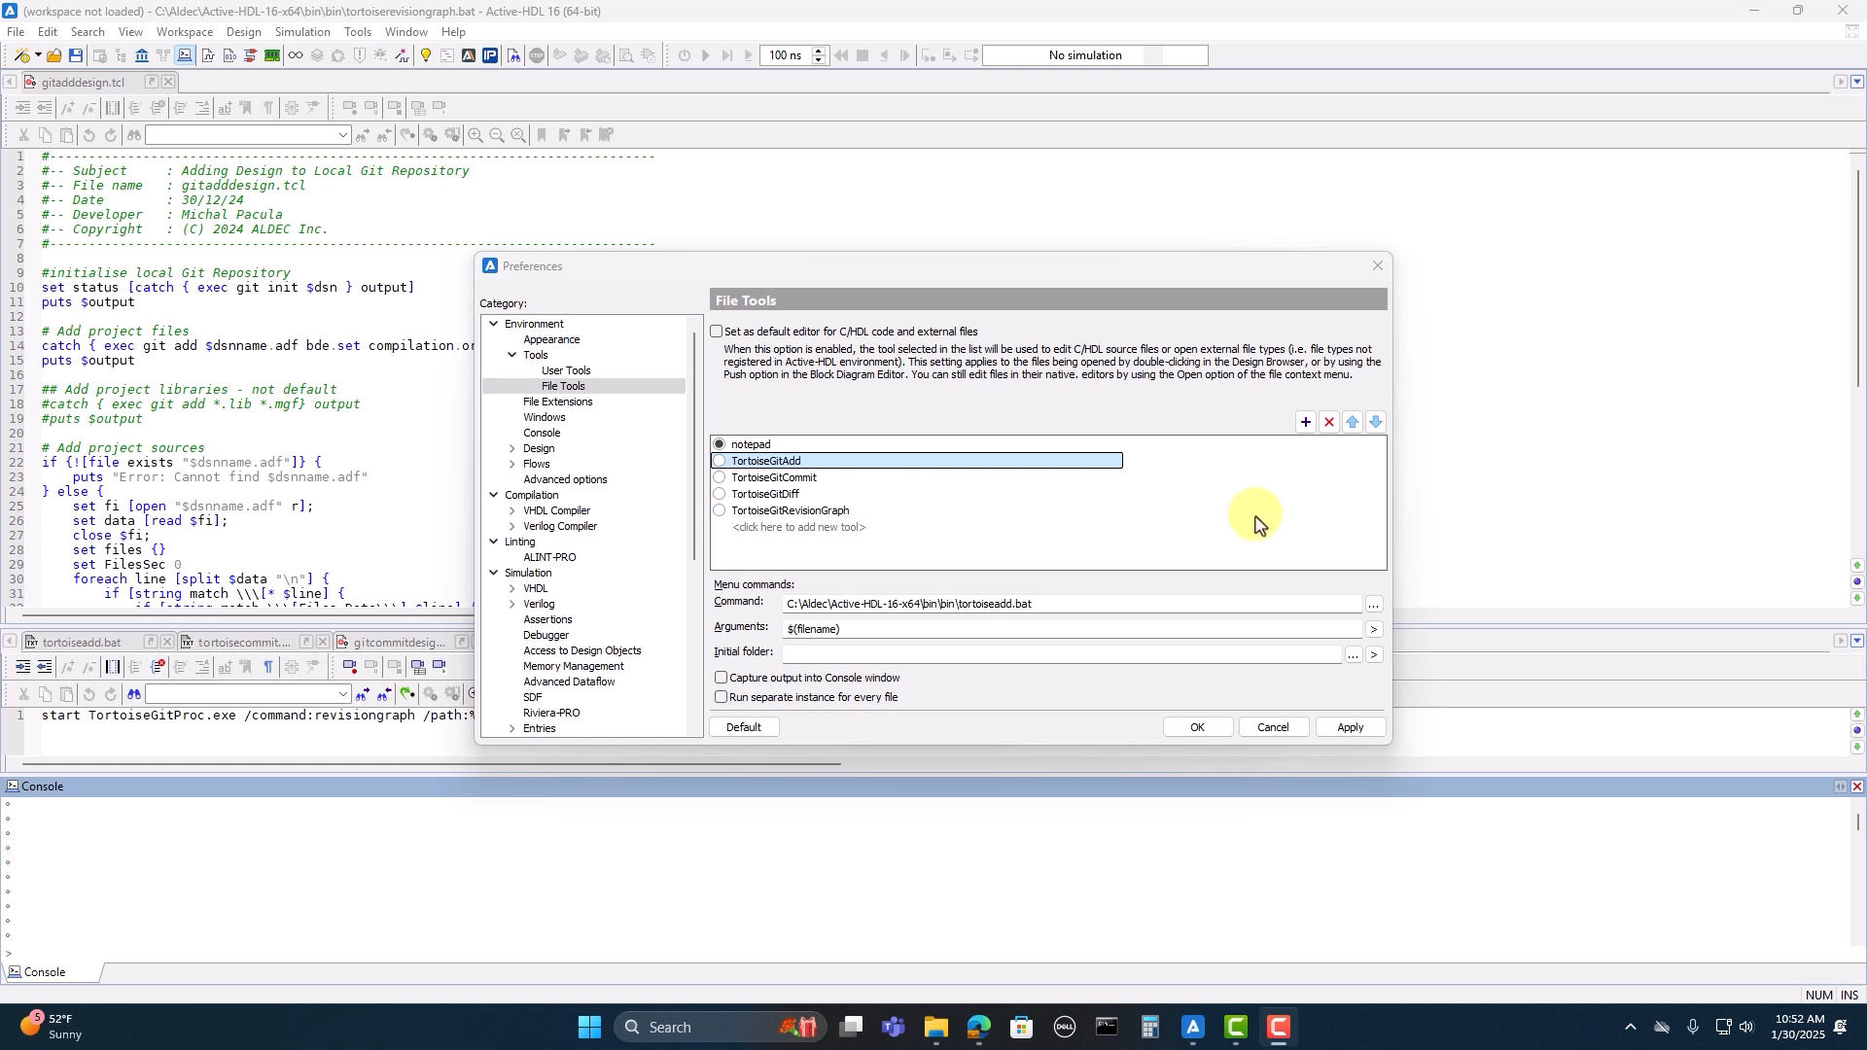
left_click(1350, 727)
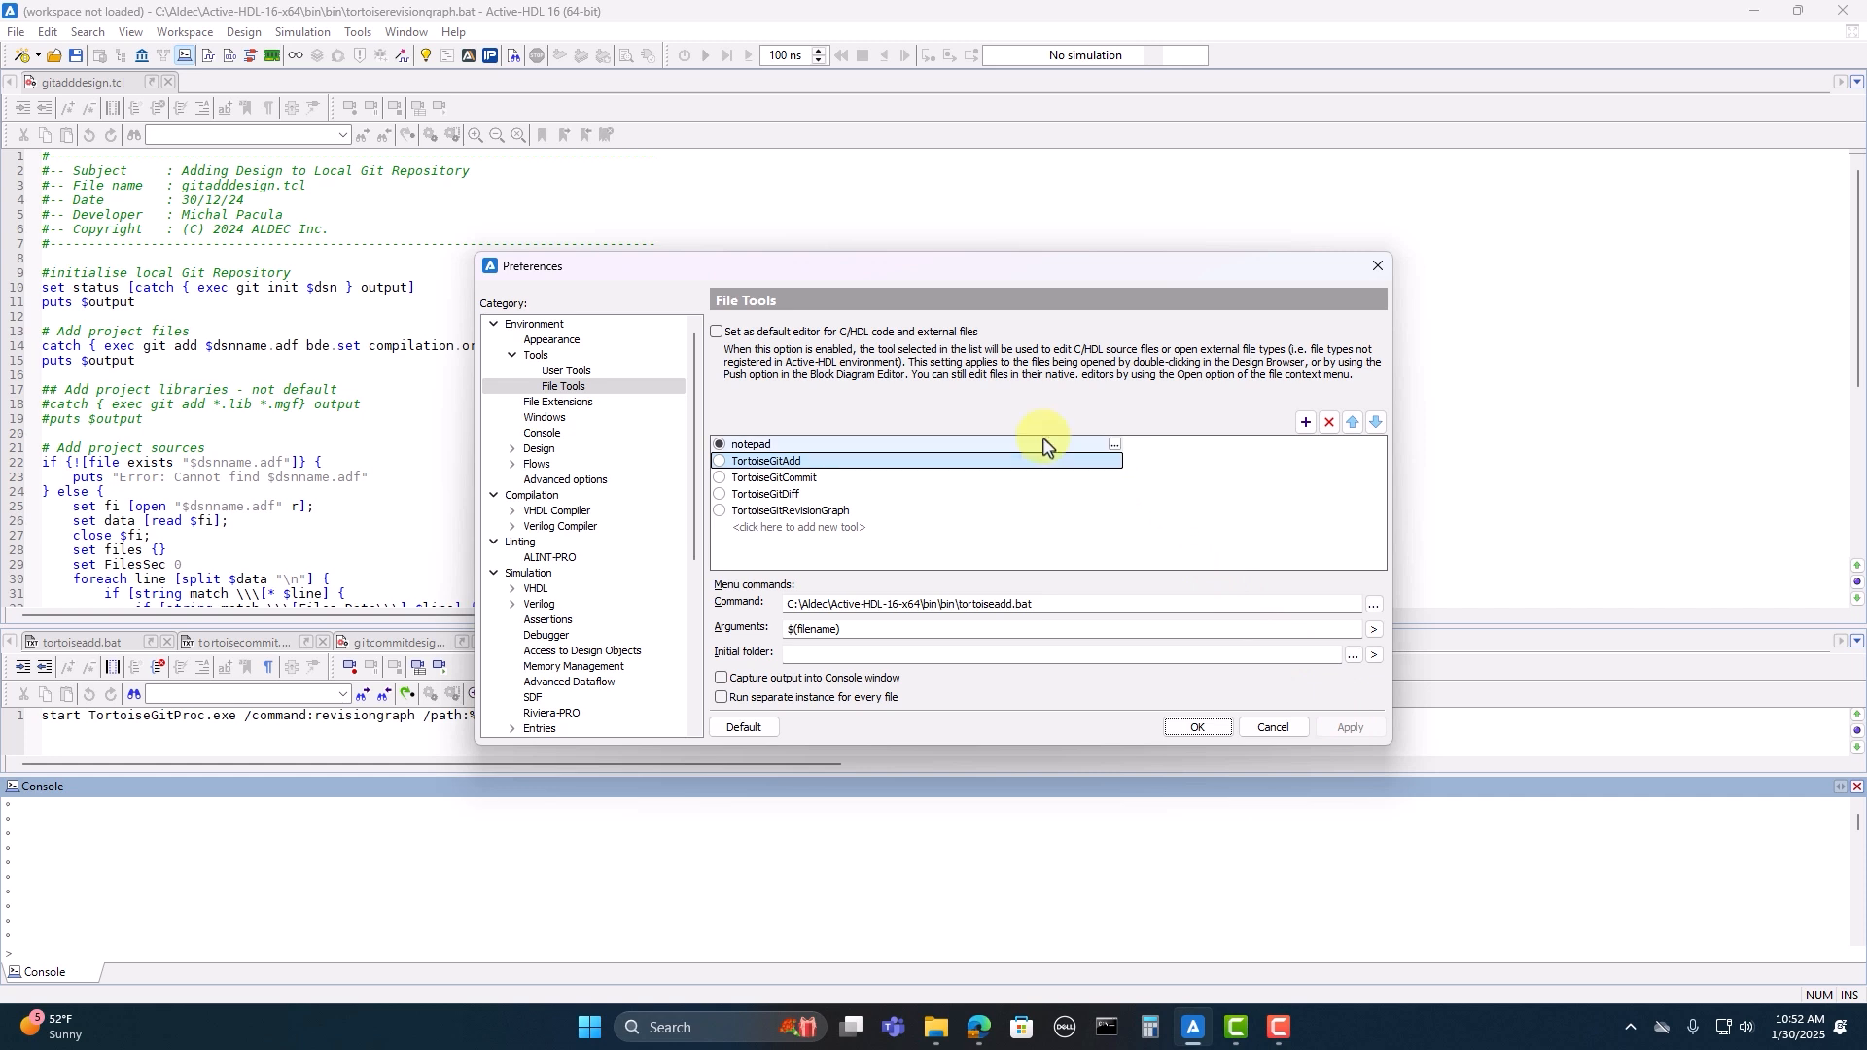
Step: Open the User Tools preferences and check the scripts available in the Active-HDL-16-x64\bin\bin folder
left_click(632, 377)
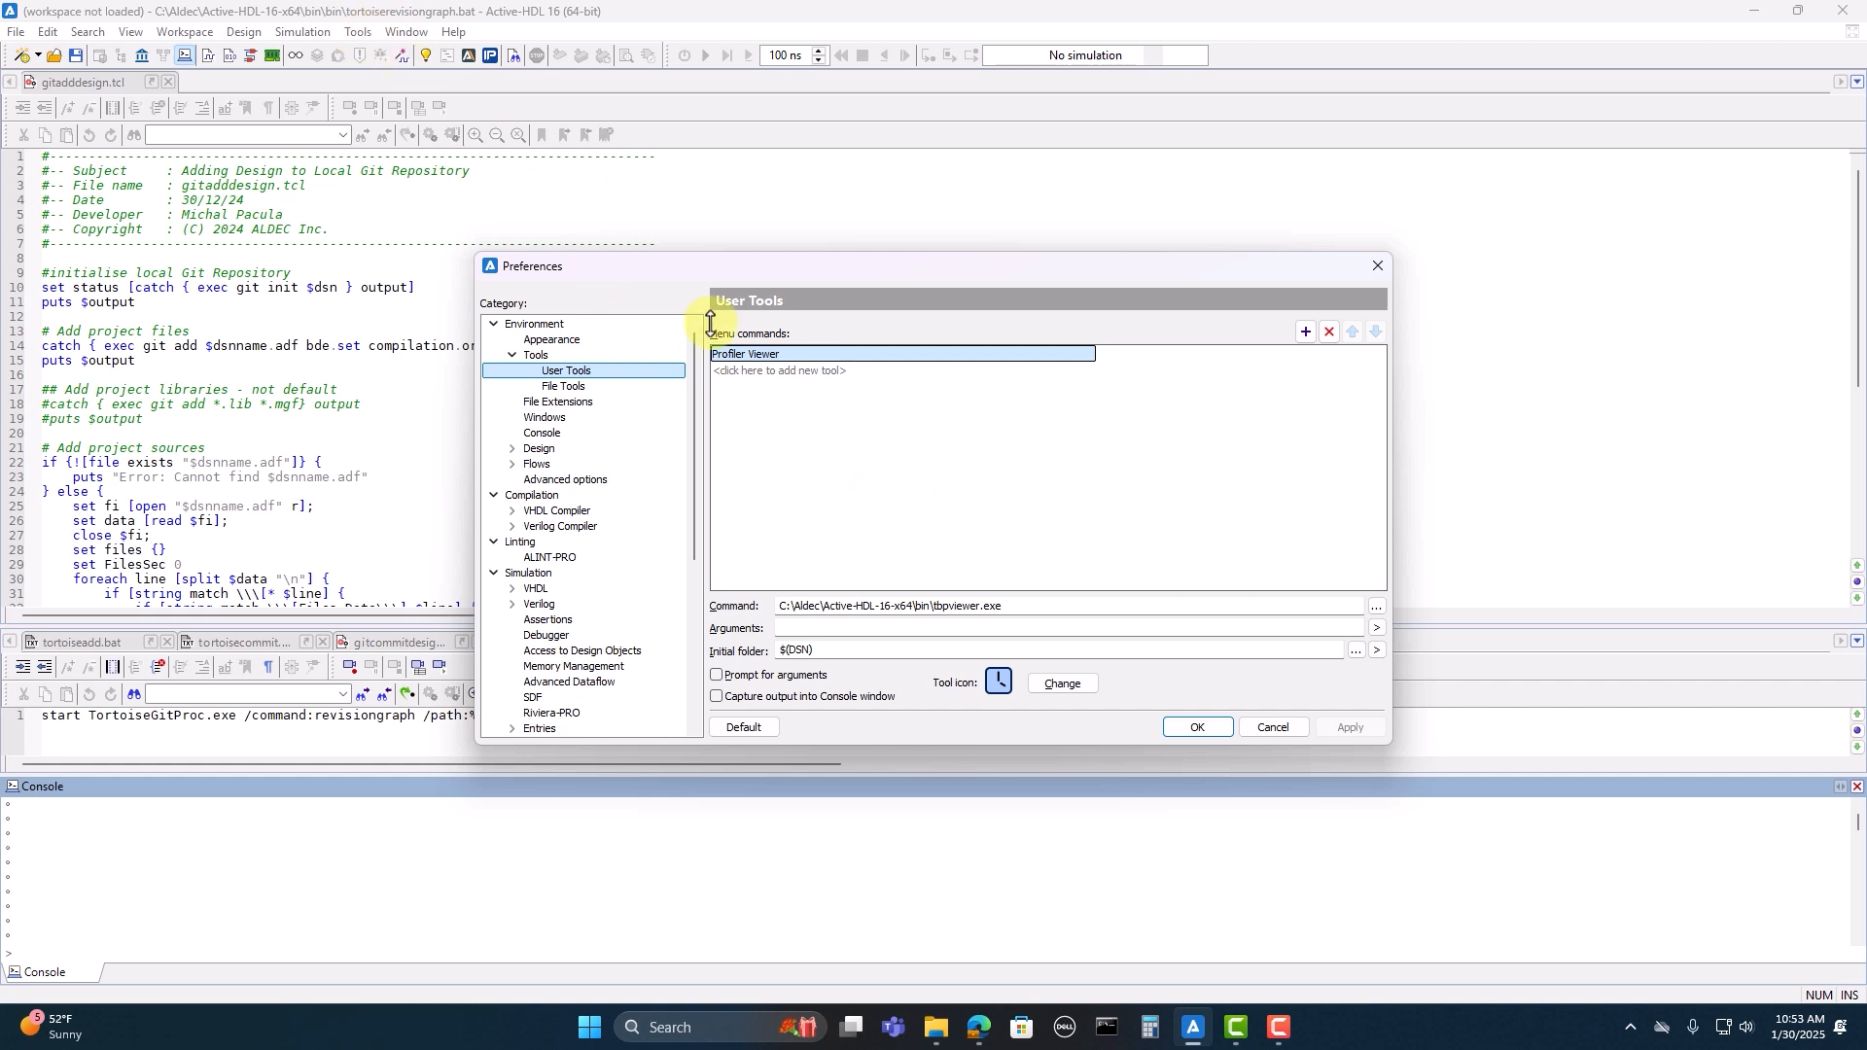
mouse_move(948, 1038)
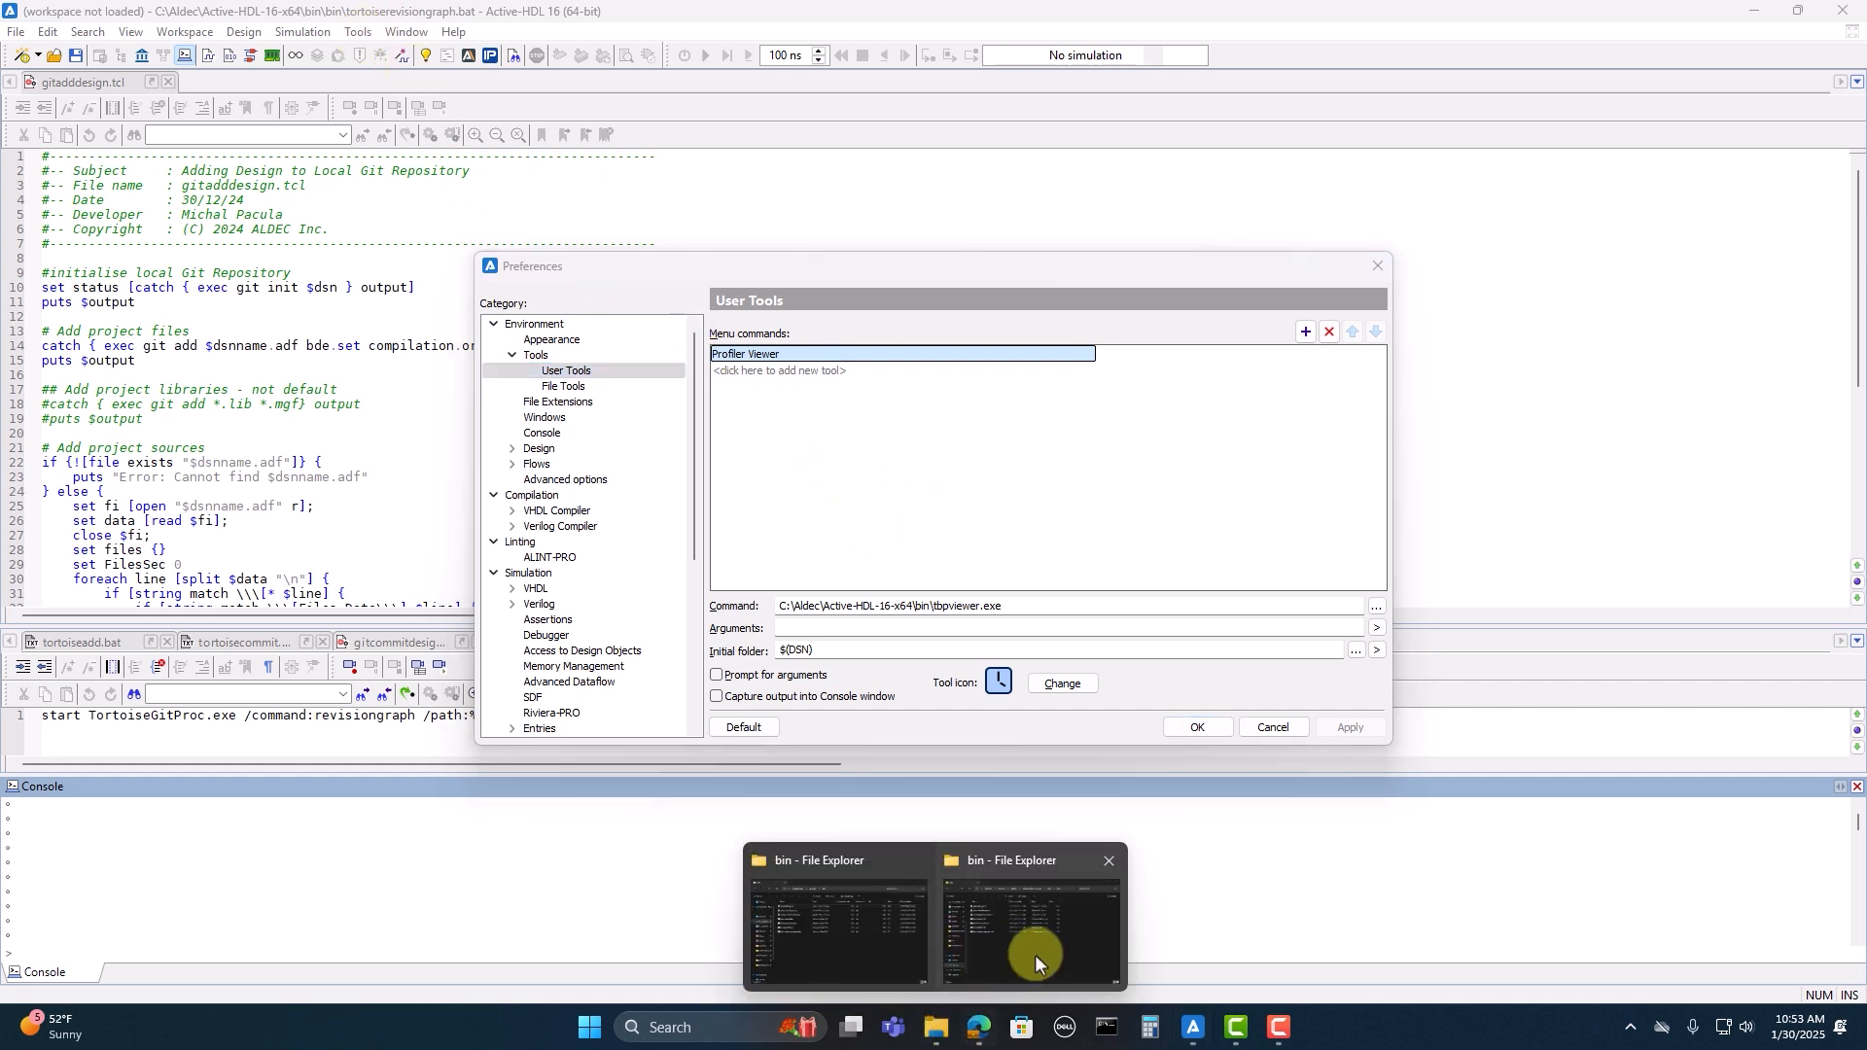
left_click(1034, 953)
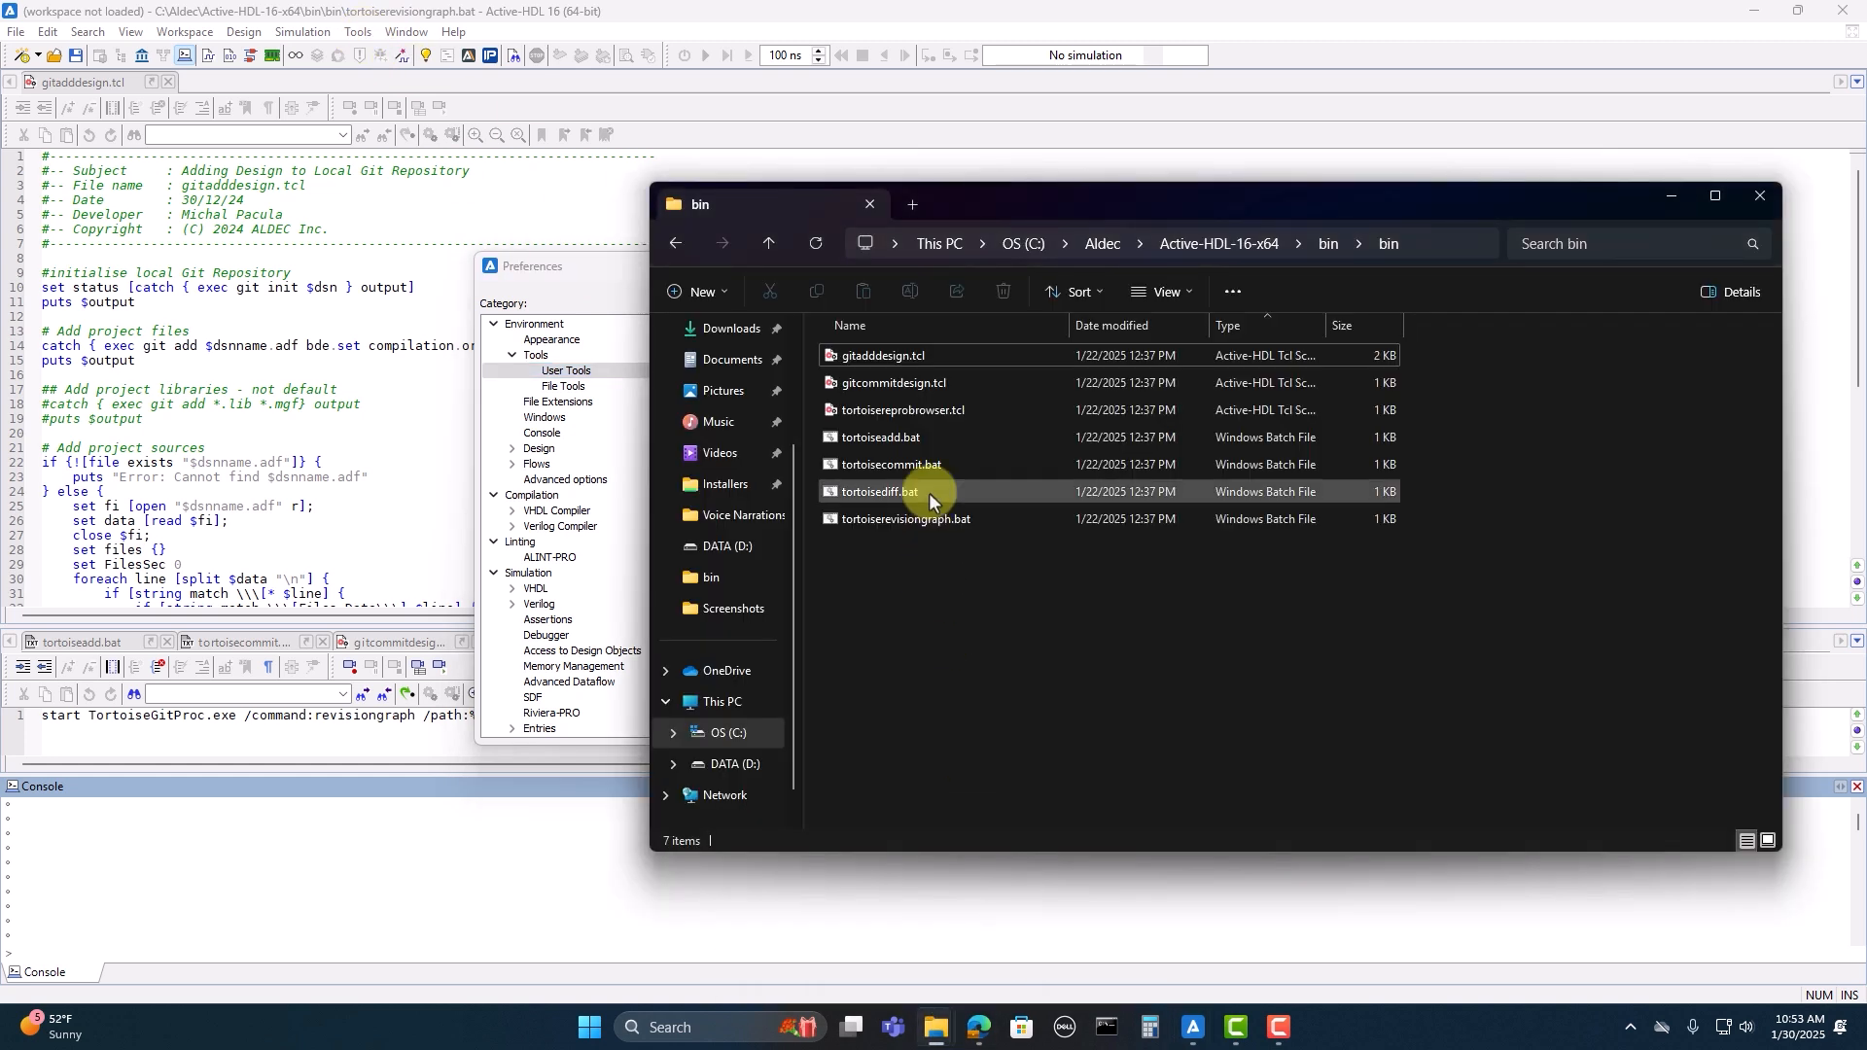
left_click(1671, 197)
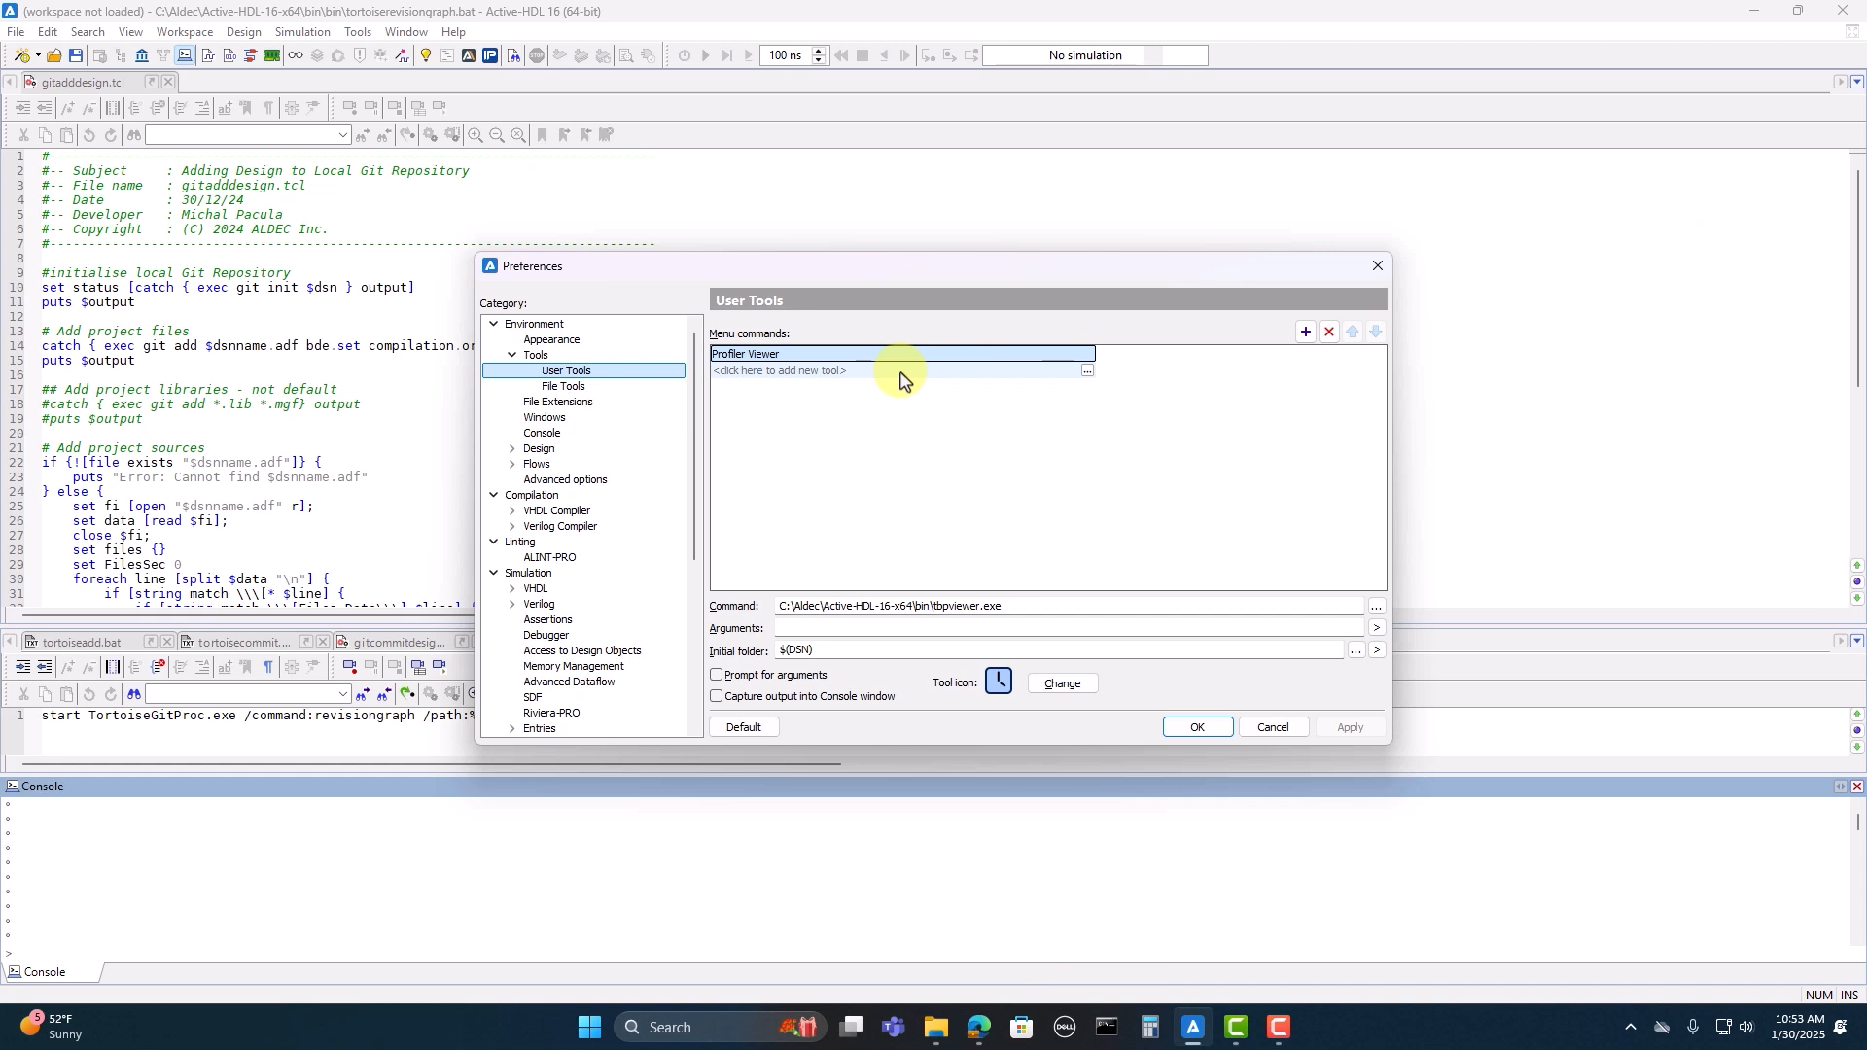
Step: Add a user tool named GitAddDesign that runs gitadddesign.tcl from C:\Aldec\Active-HDL-16-x64\bin\bin with $(DSN) as its initial folder
left_click(1305, 332)
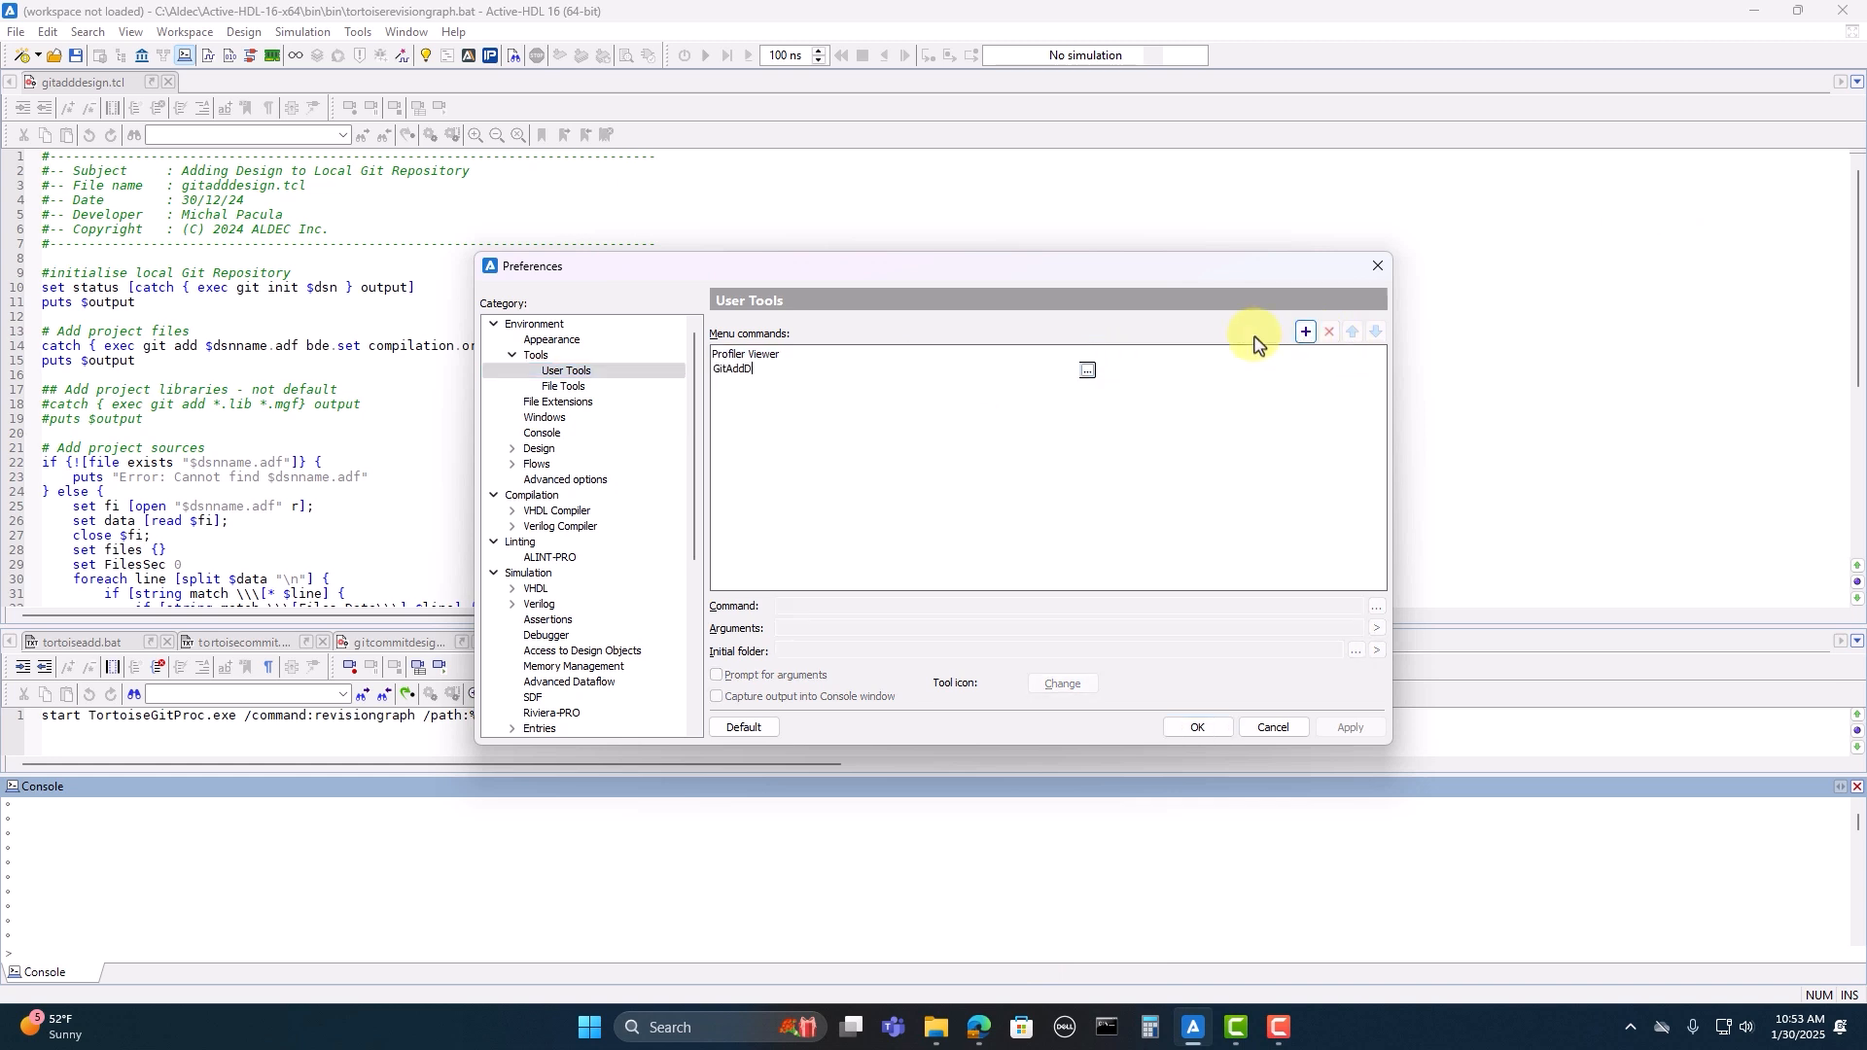
key("Return")
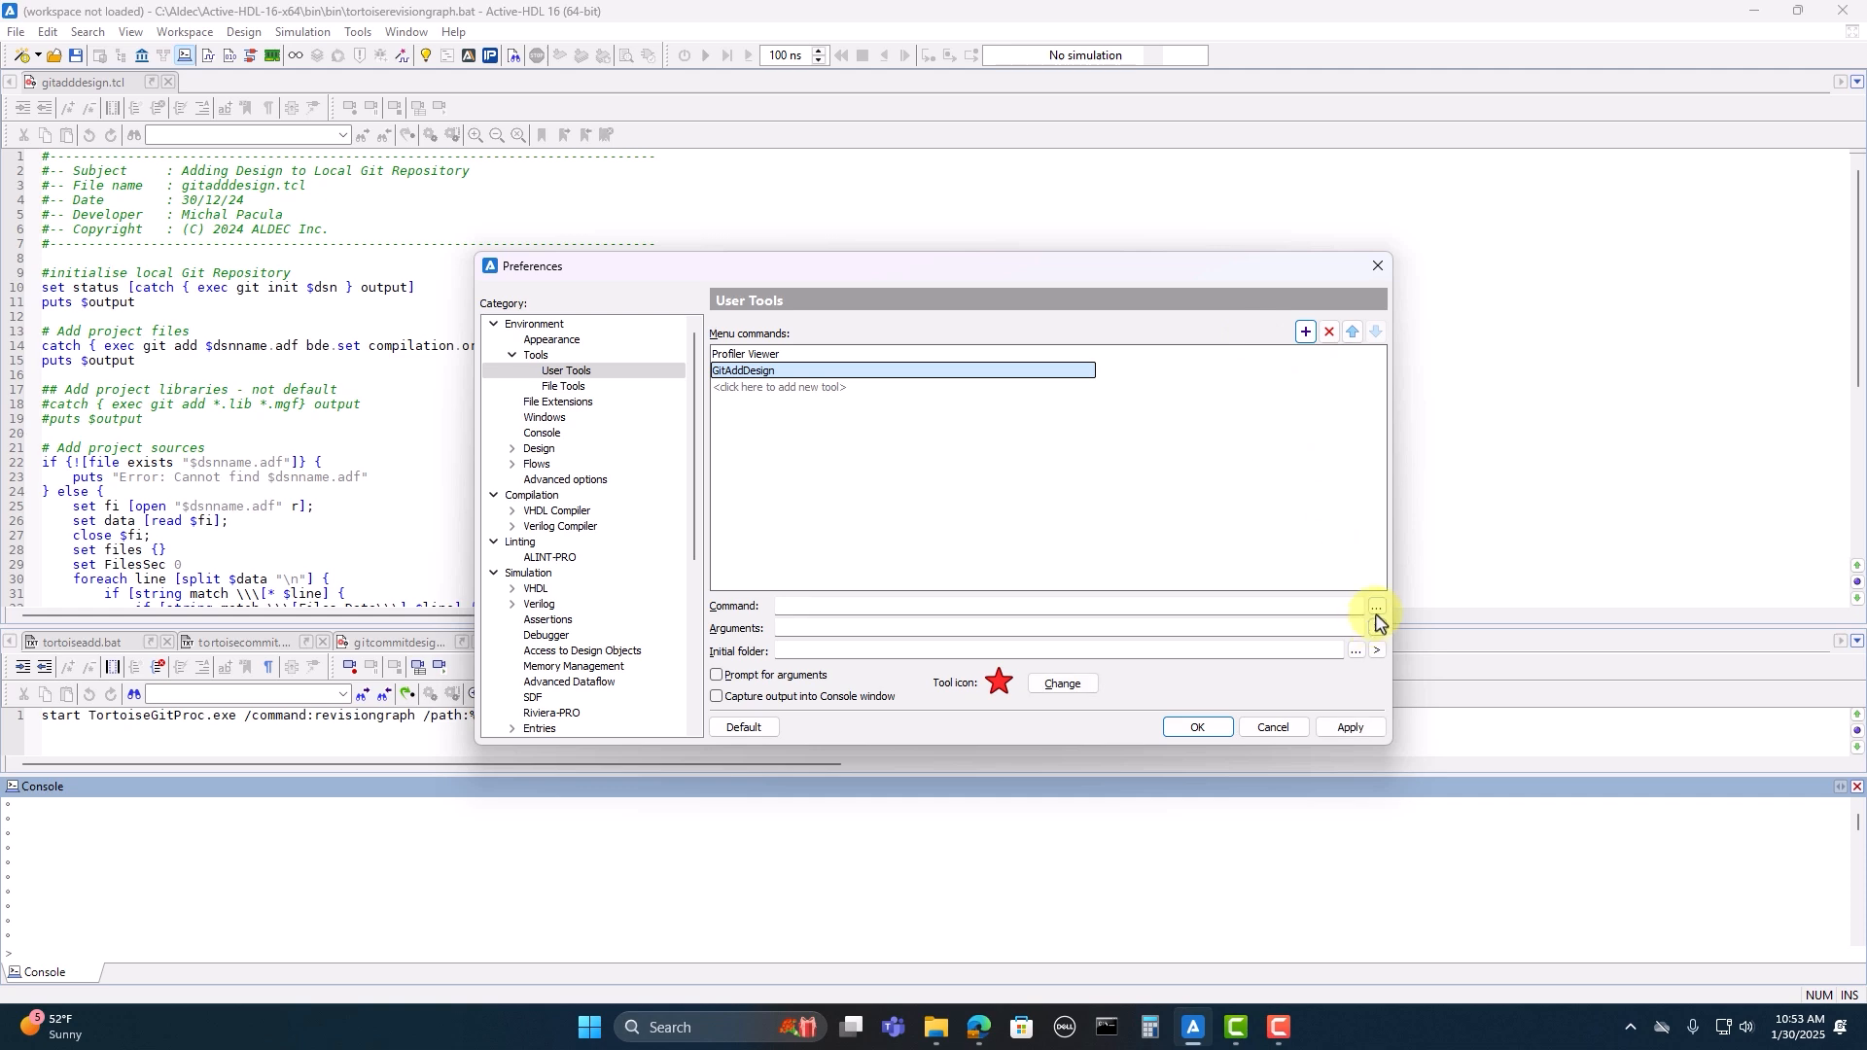
left_click(1376, 607)
left_click(1256, 921)
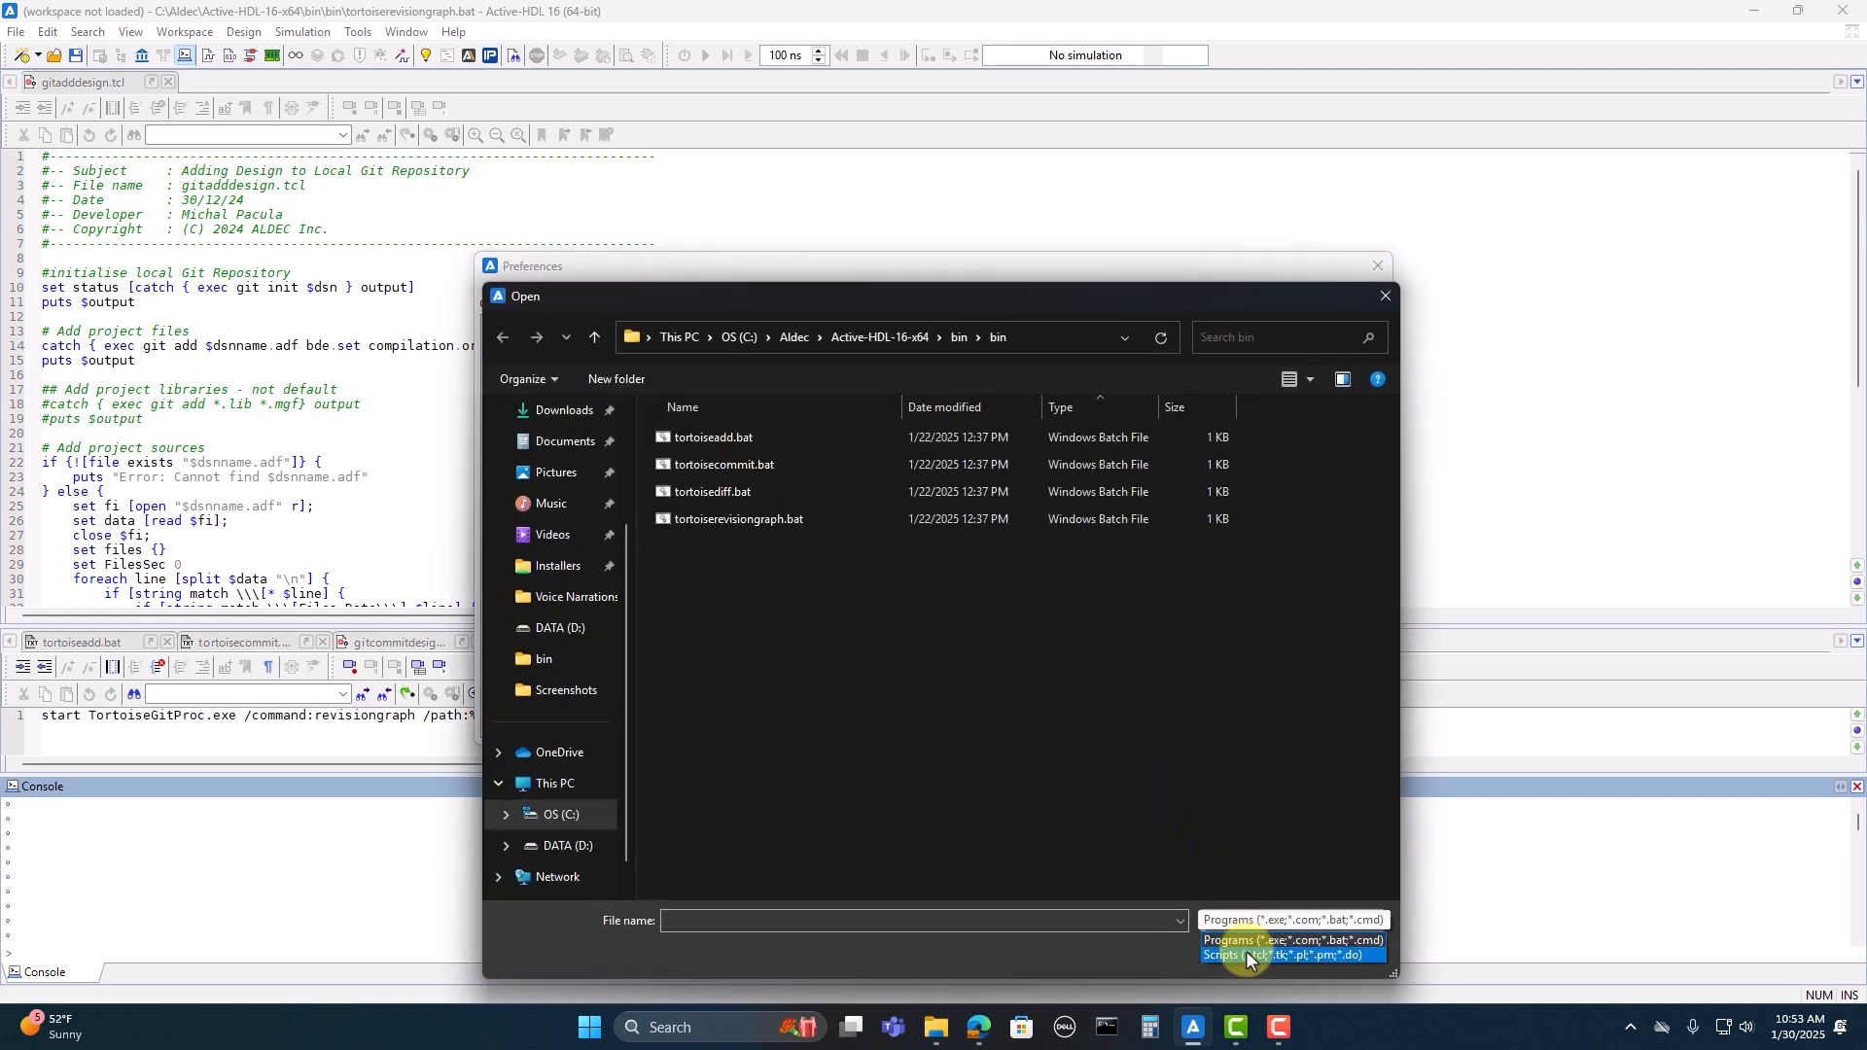
left_click(1253, 941)
left_click(686, 432)
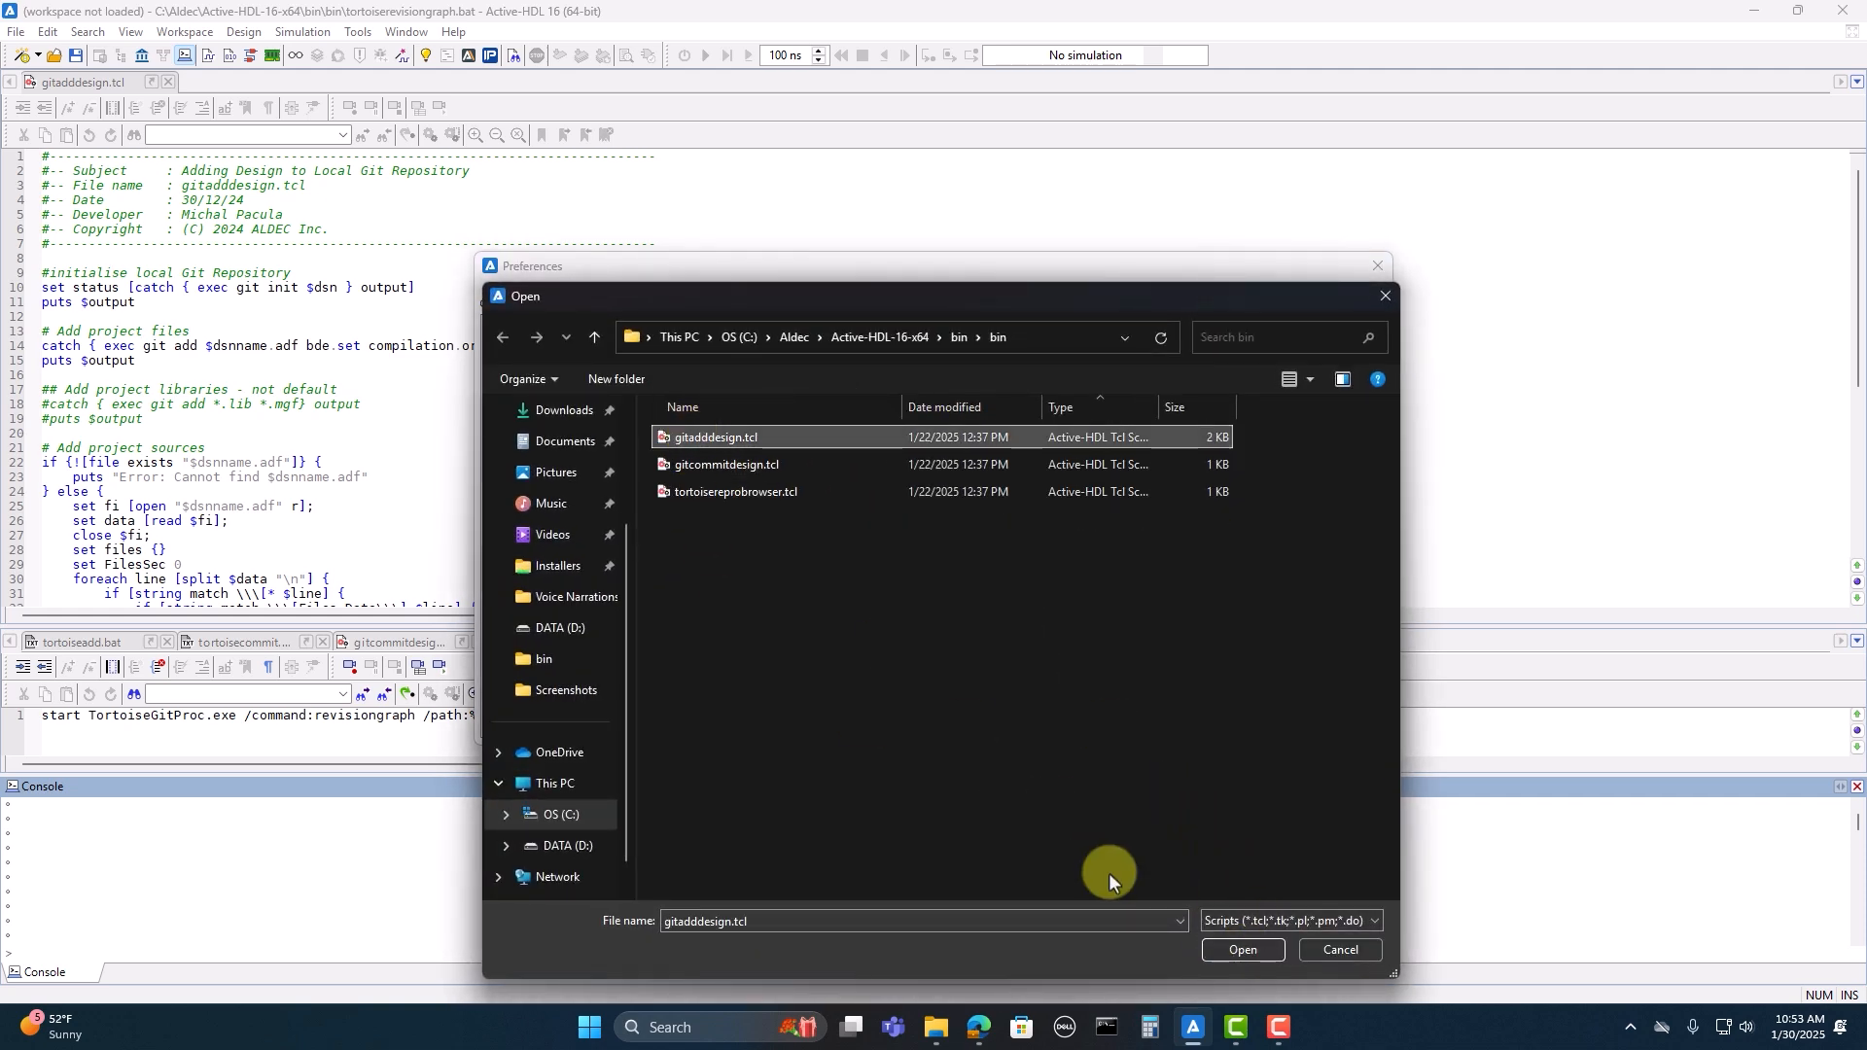
left_click(1240, 950)
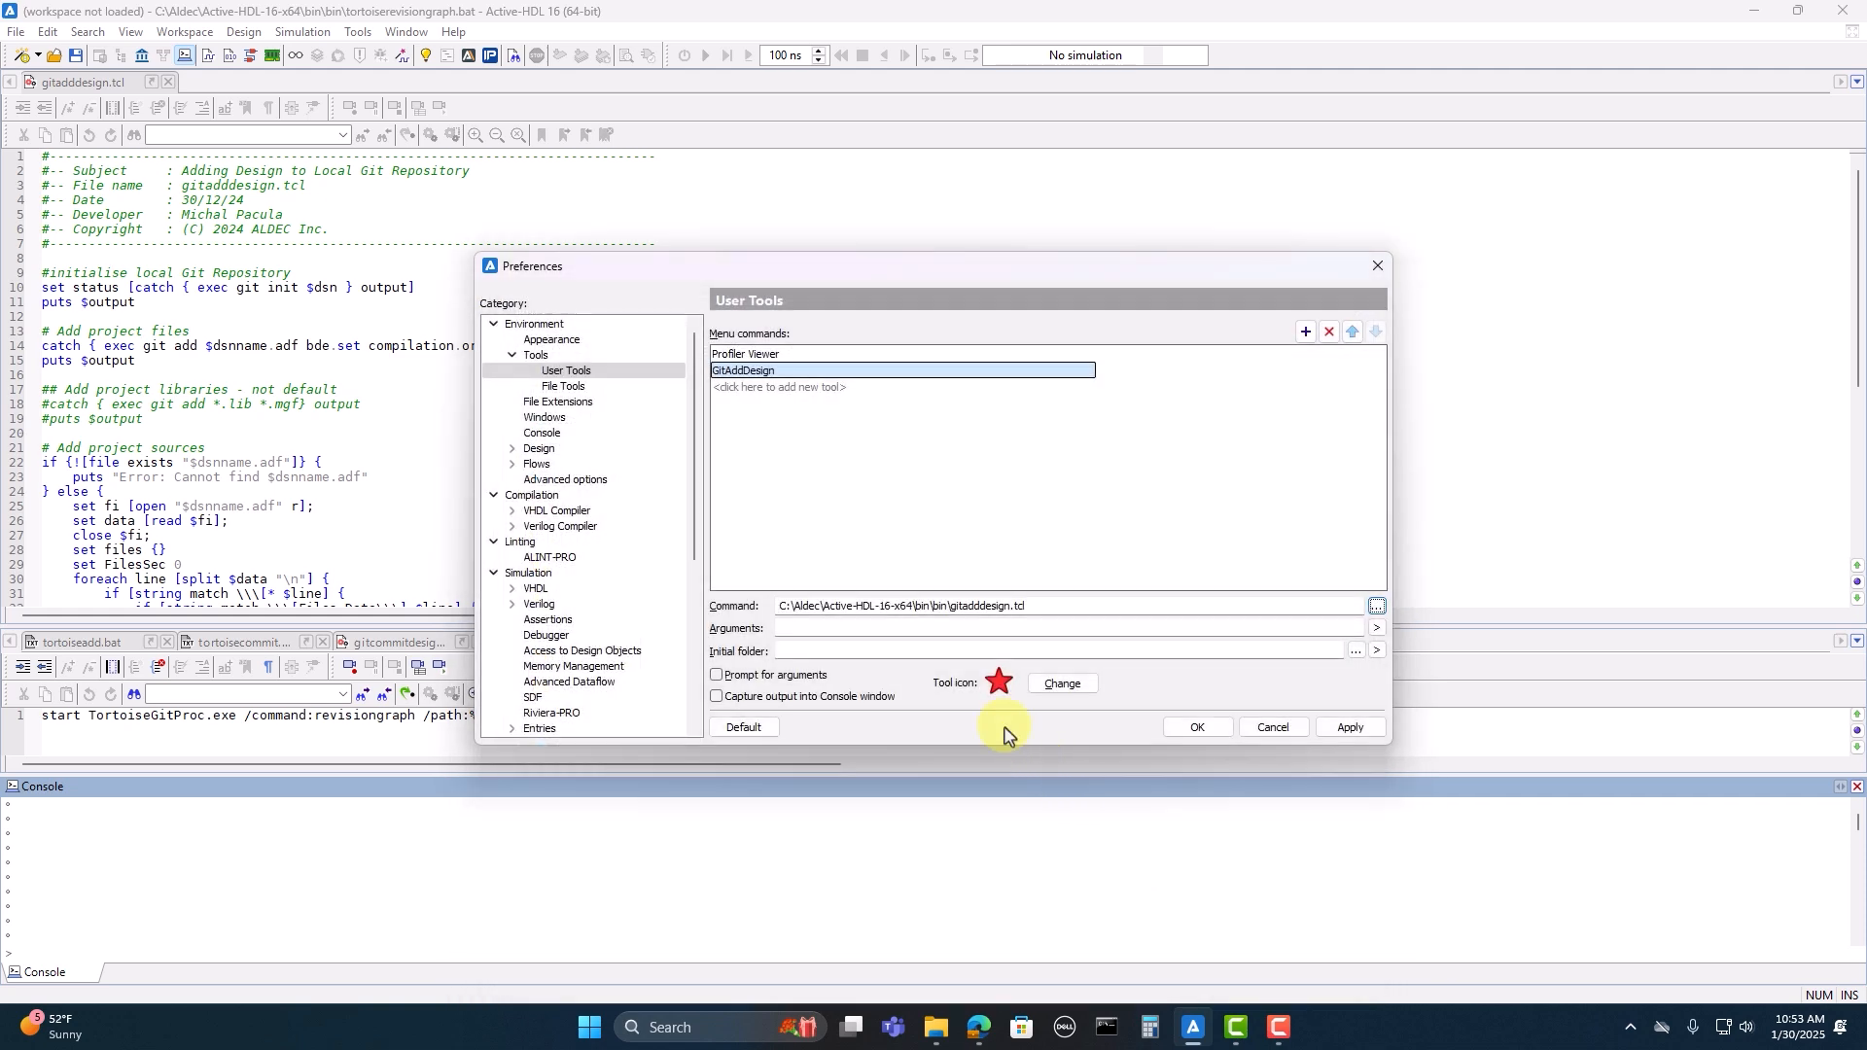
left_click(897, 651)
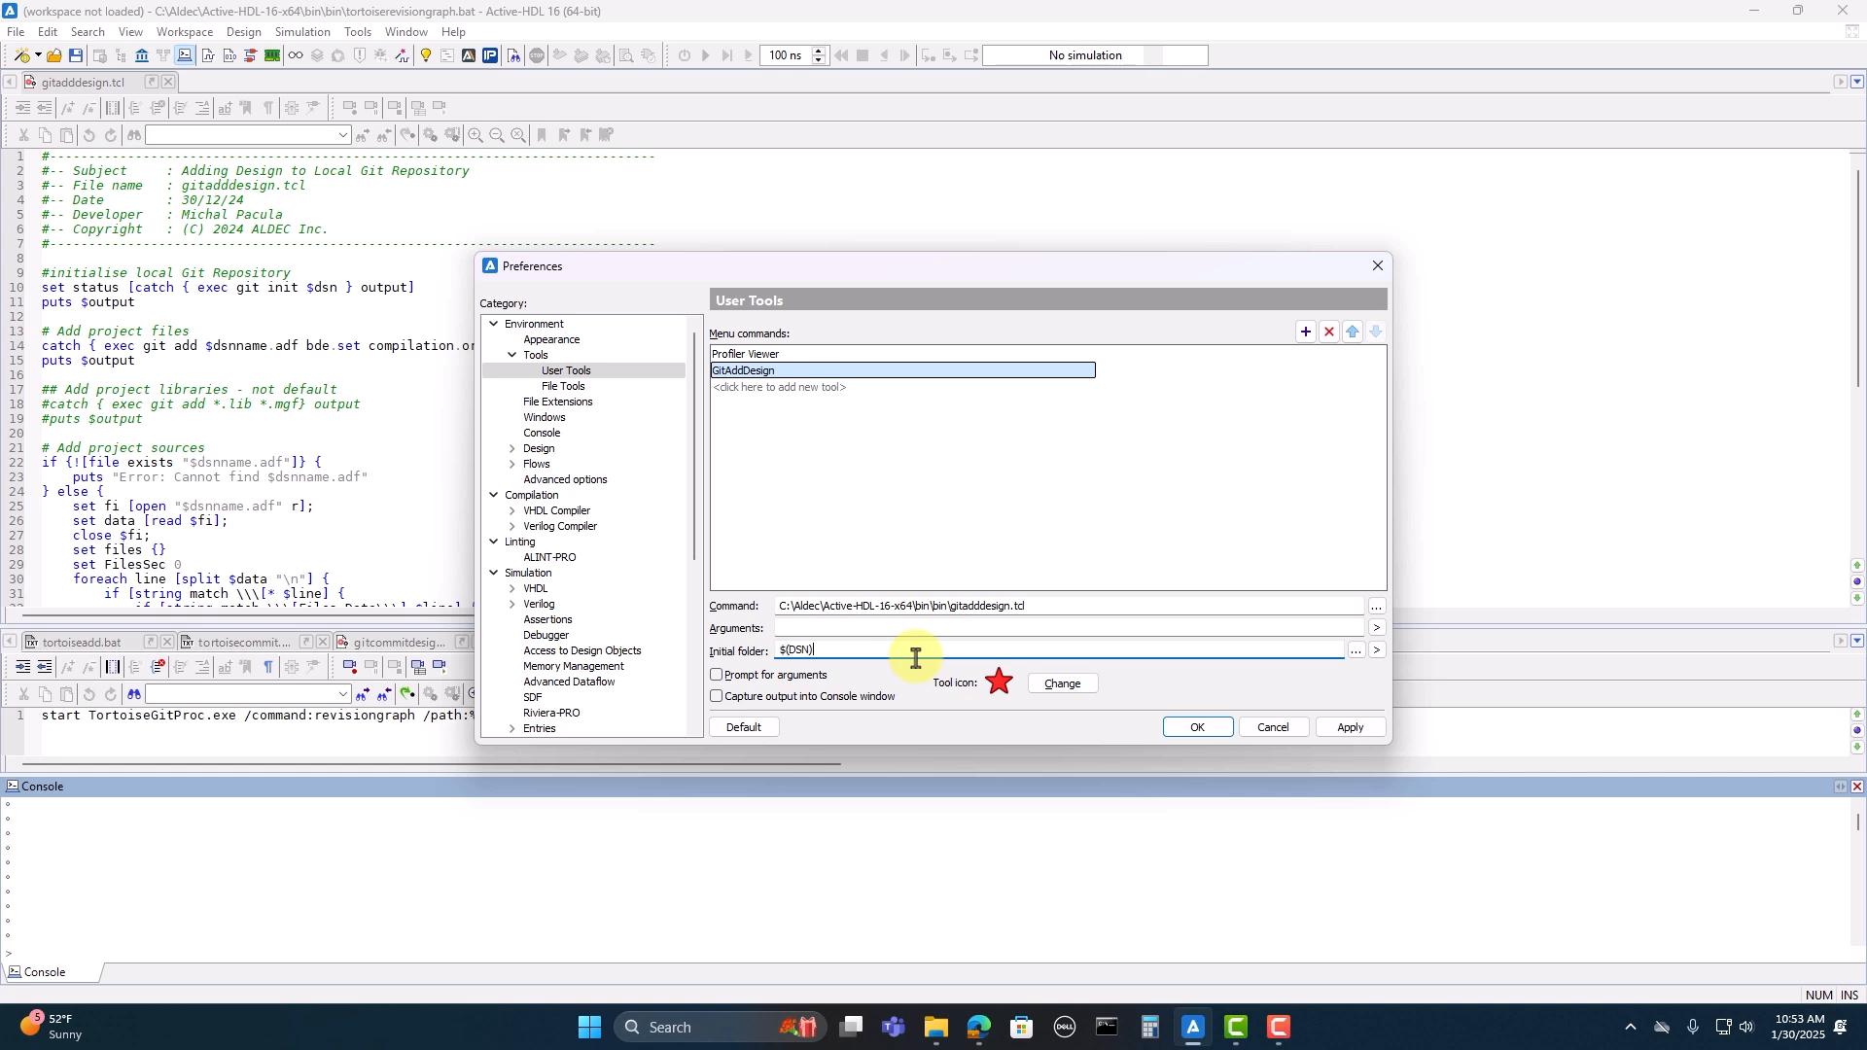
Step: Add the GitCommitDesign user tool and a TortoiseGitRepoBrowser tool running tortoisereprobrowser.tcl with initial folder $(DSN), then apply and close the preferences
left_click(972, 388)
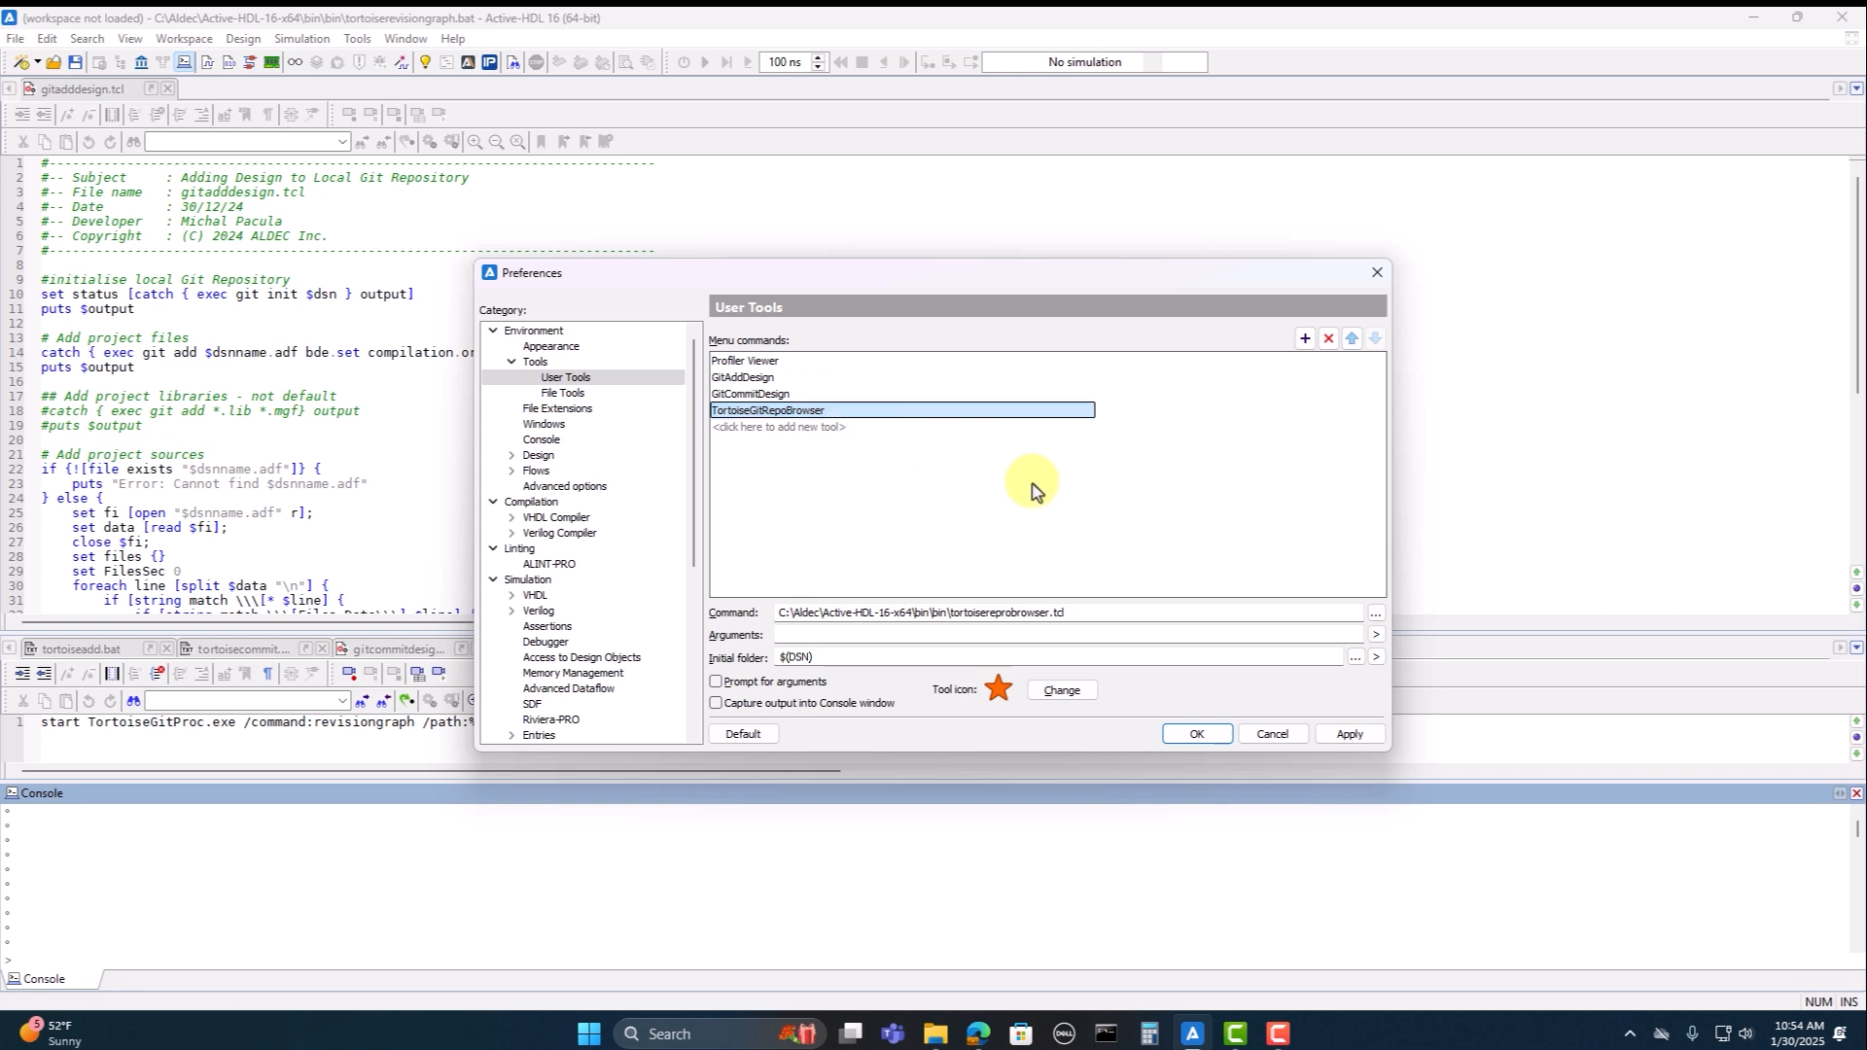
left_click(1341, 735)
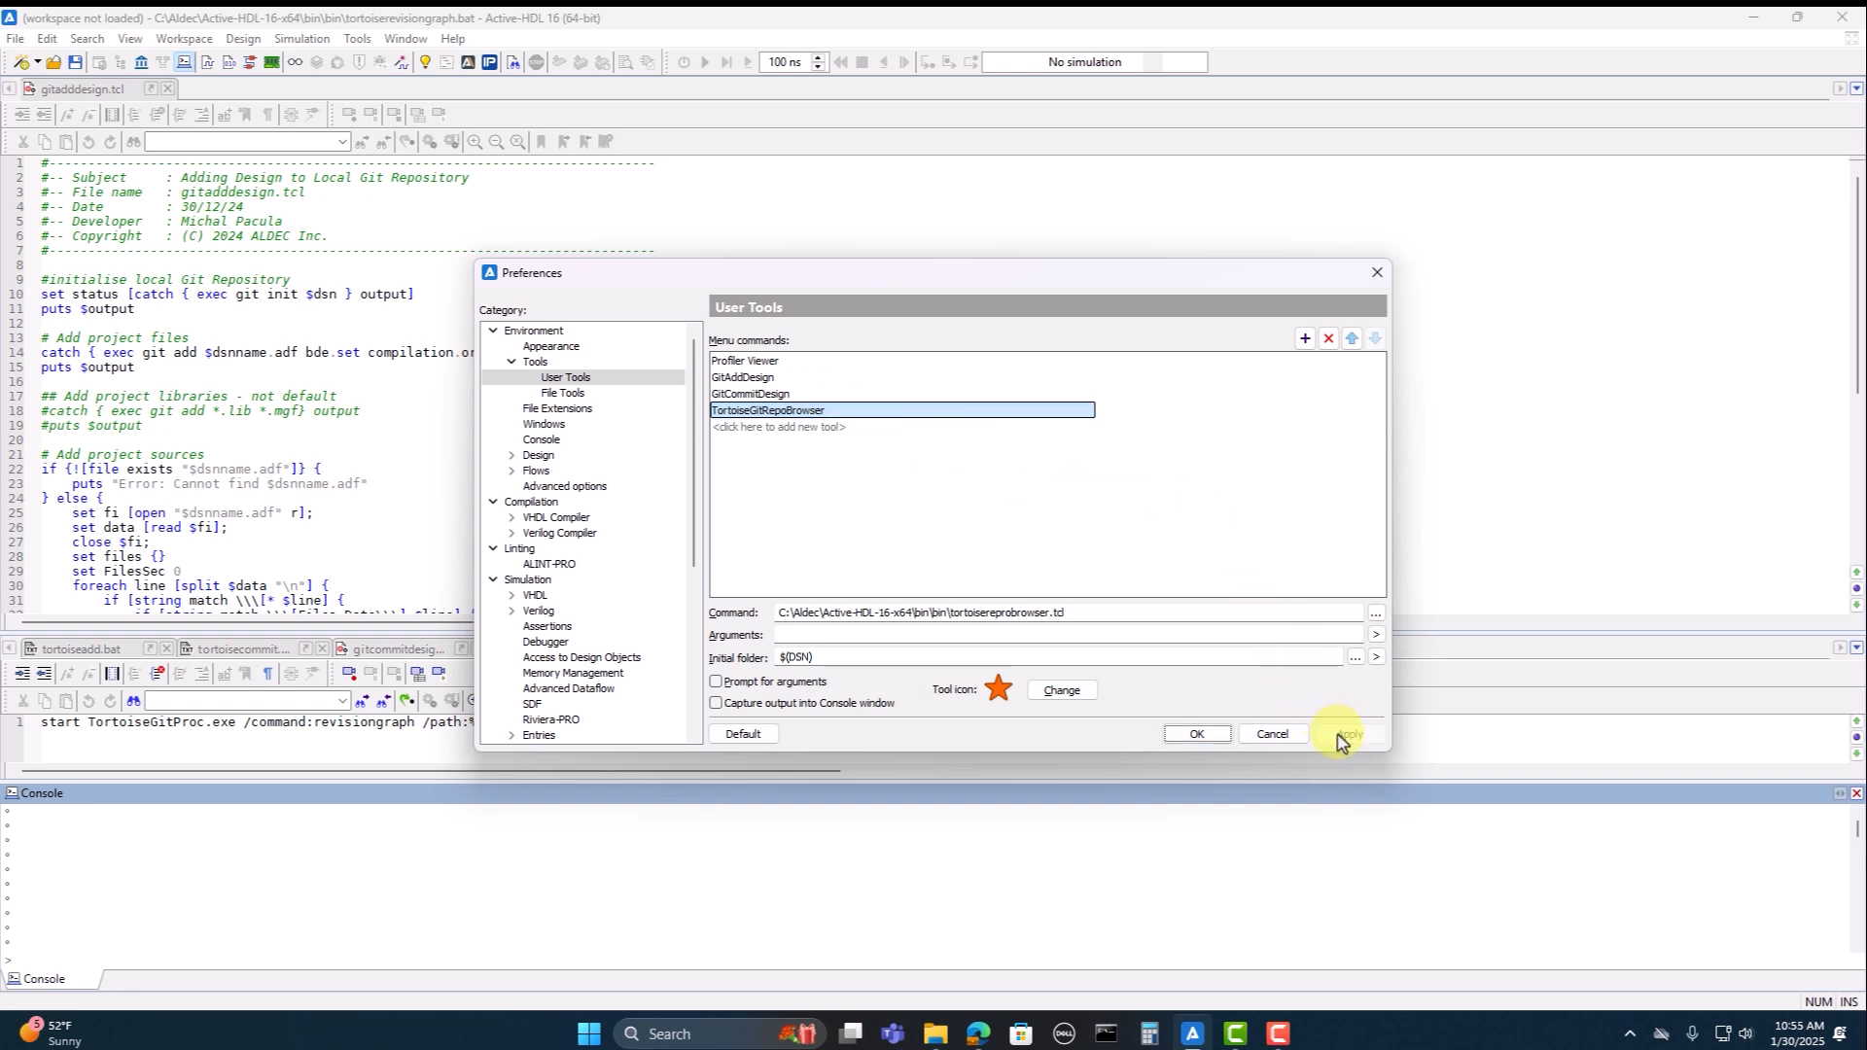
left_click(1197, 734)
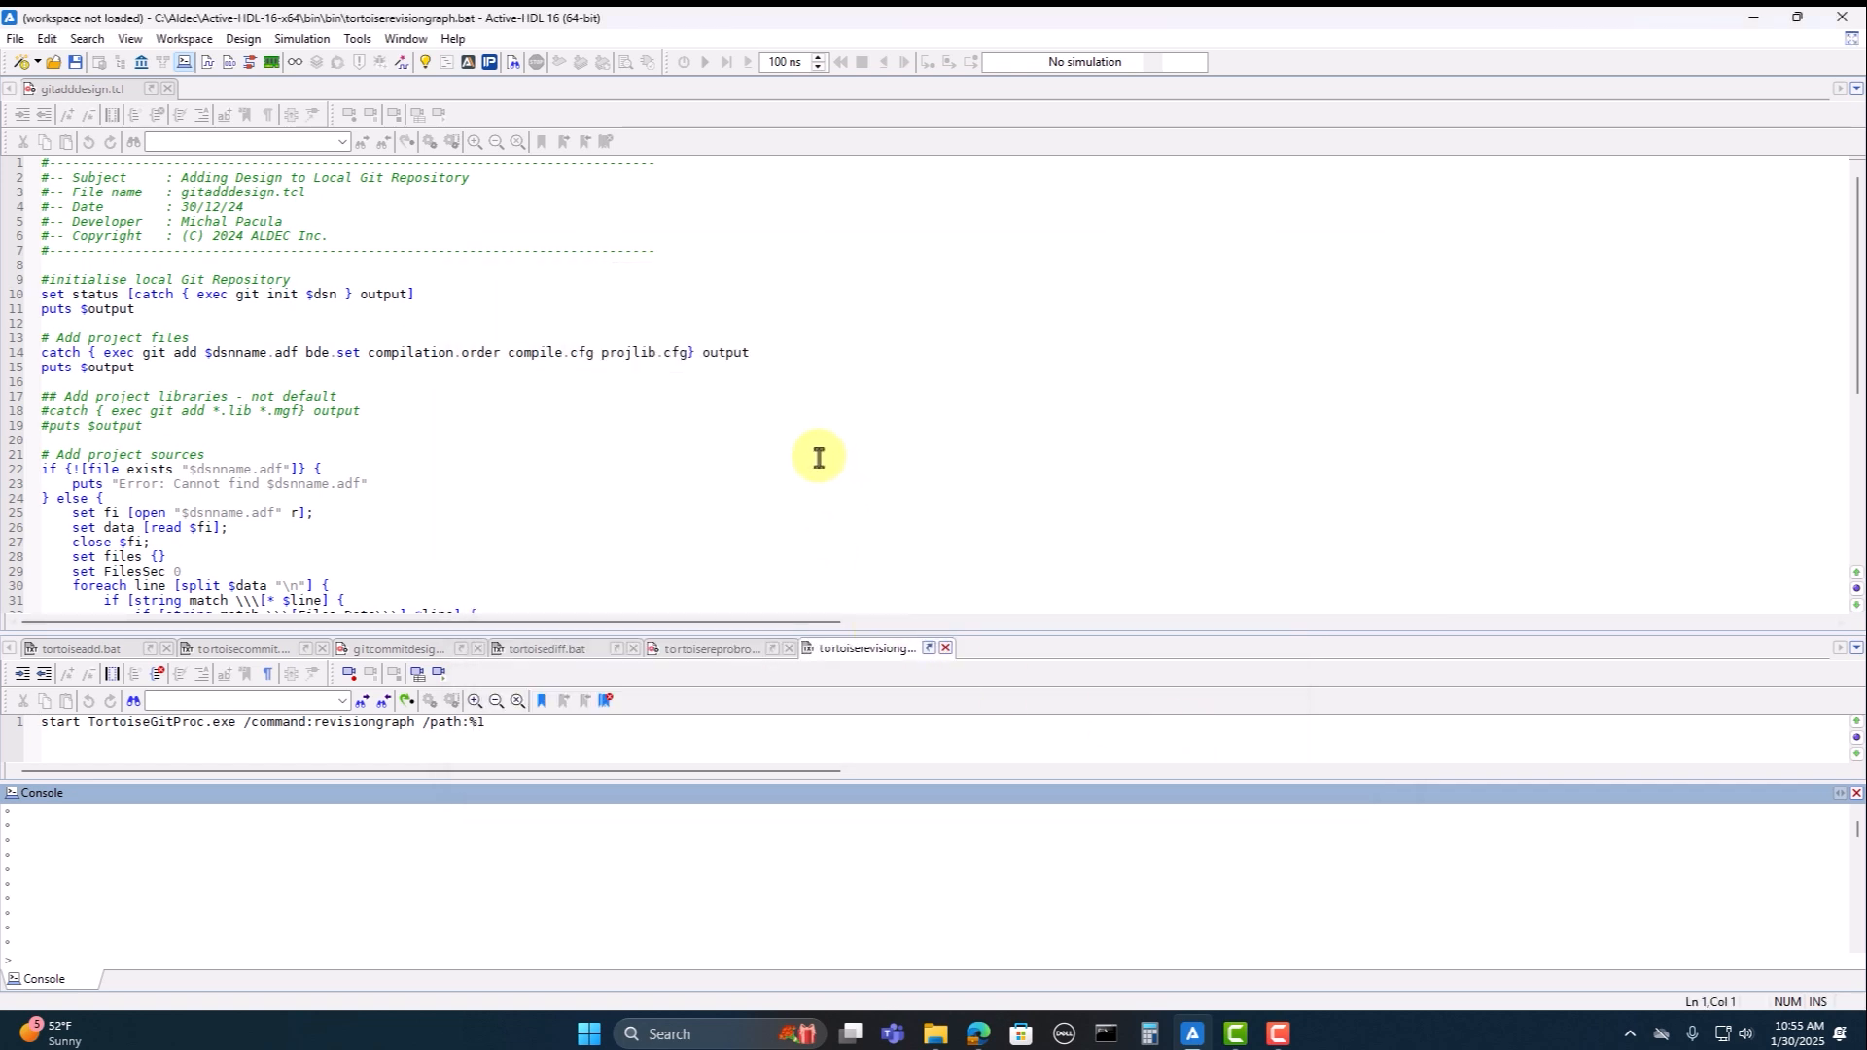
Step: Create a new workspace named tortoise in c:\my_designs with the option to add a new design
left_click(13, 40)
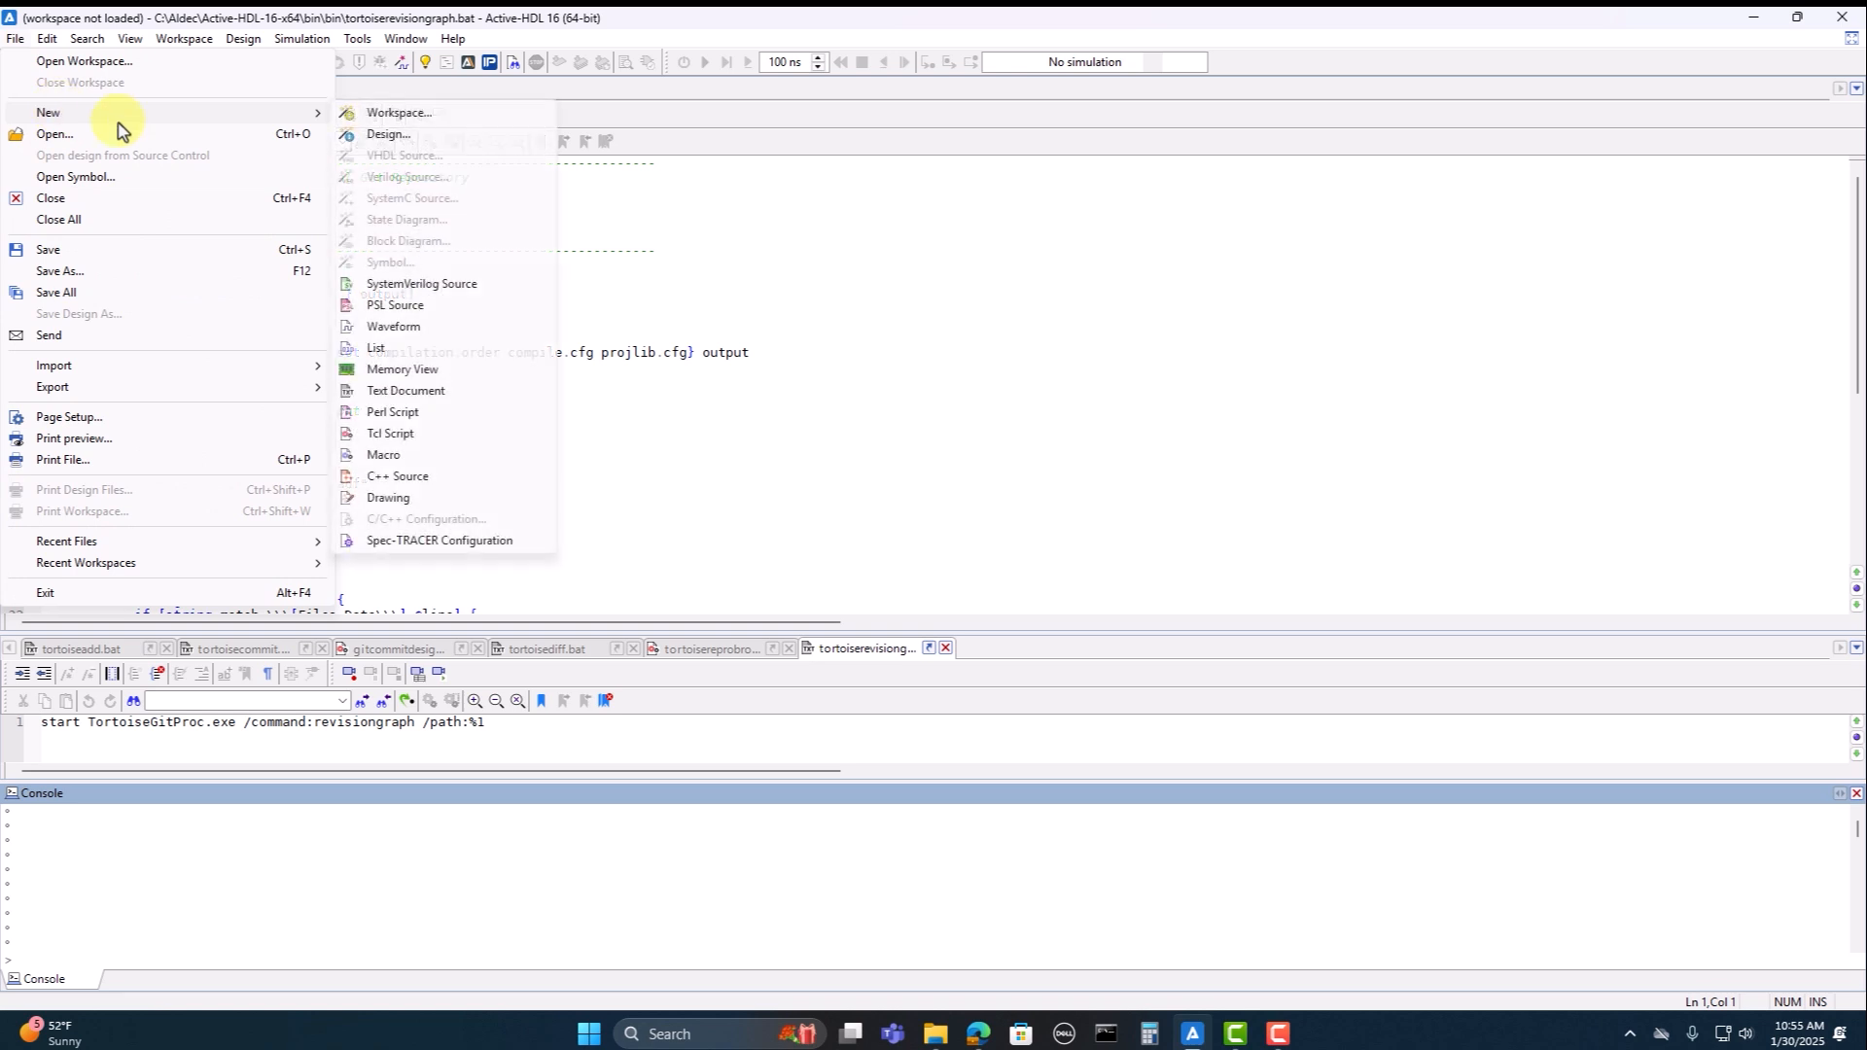
left_click(605, 350)
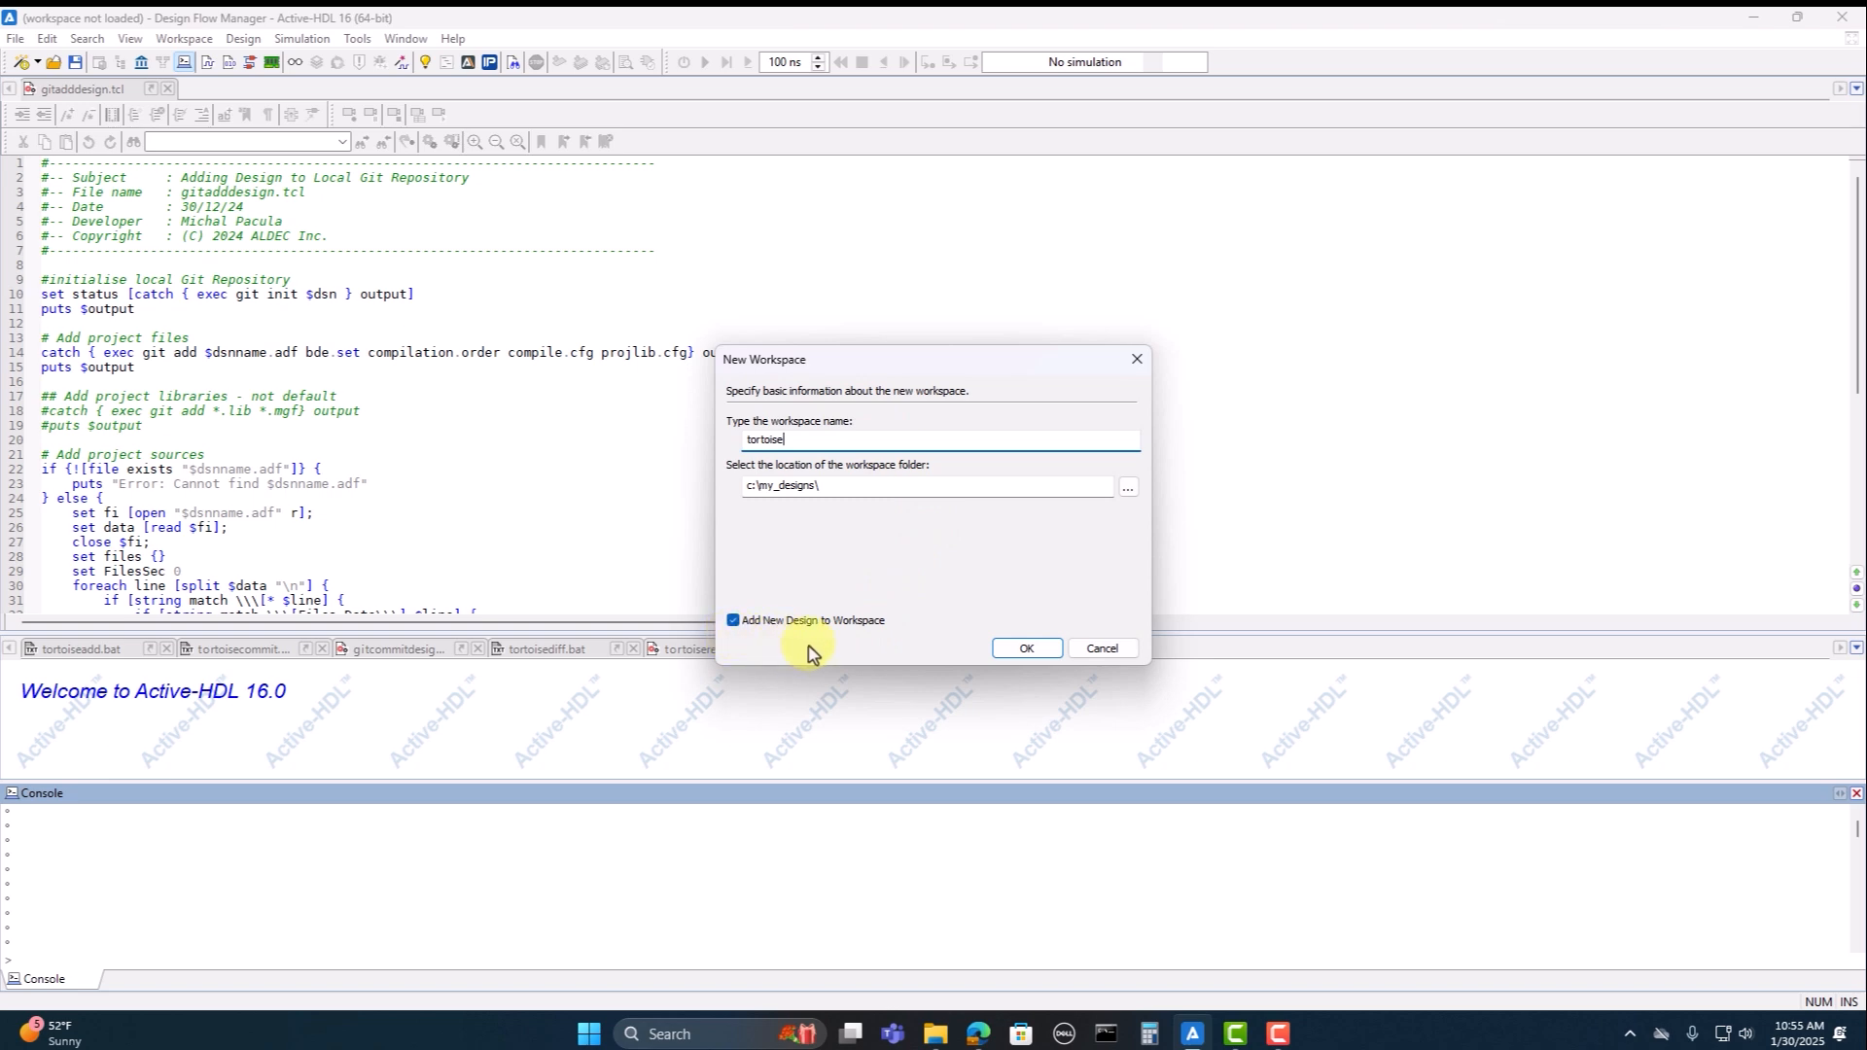
left_click(1029, 647)
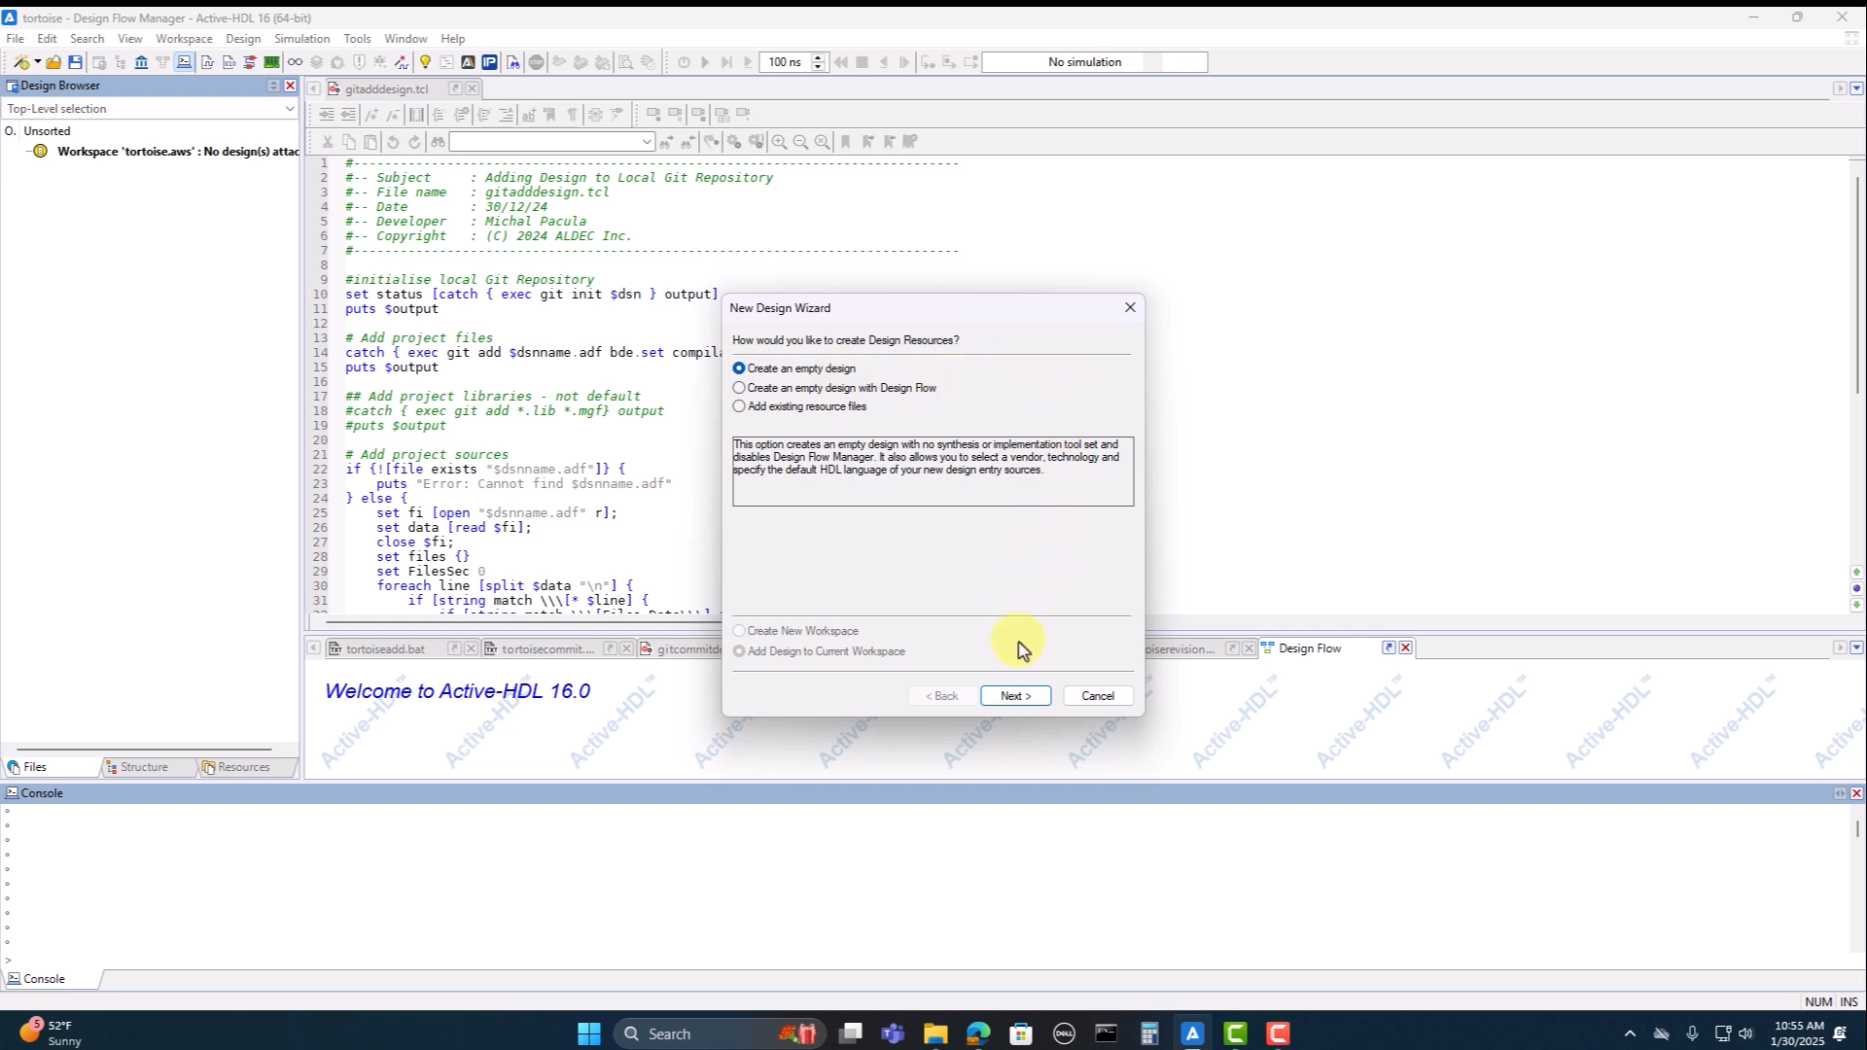
Step: Create an empty design named example in the tortoise workspace with VERILOG as the default HDL language
left_click(1011, 696)
left_click(958, 418)
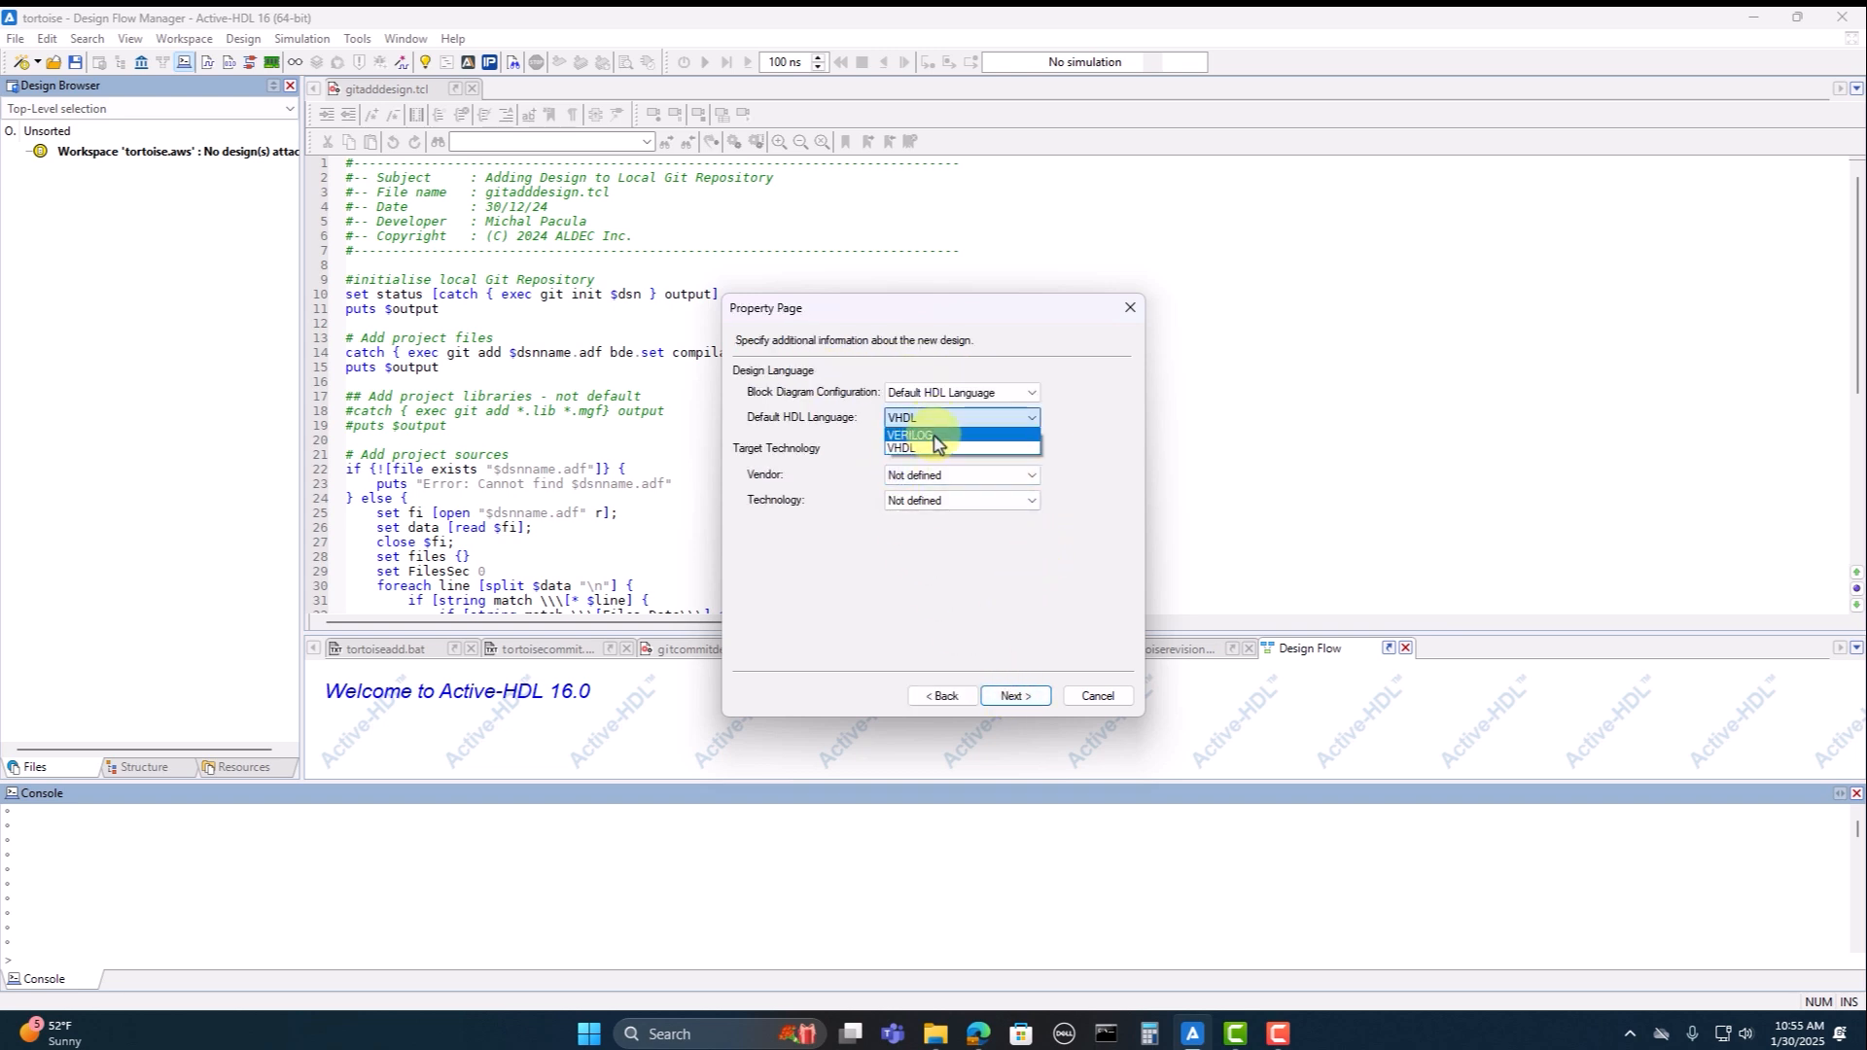
left_click(934, 444)
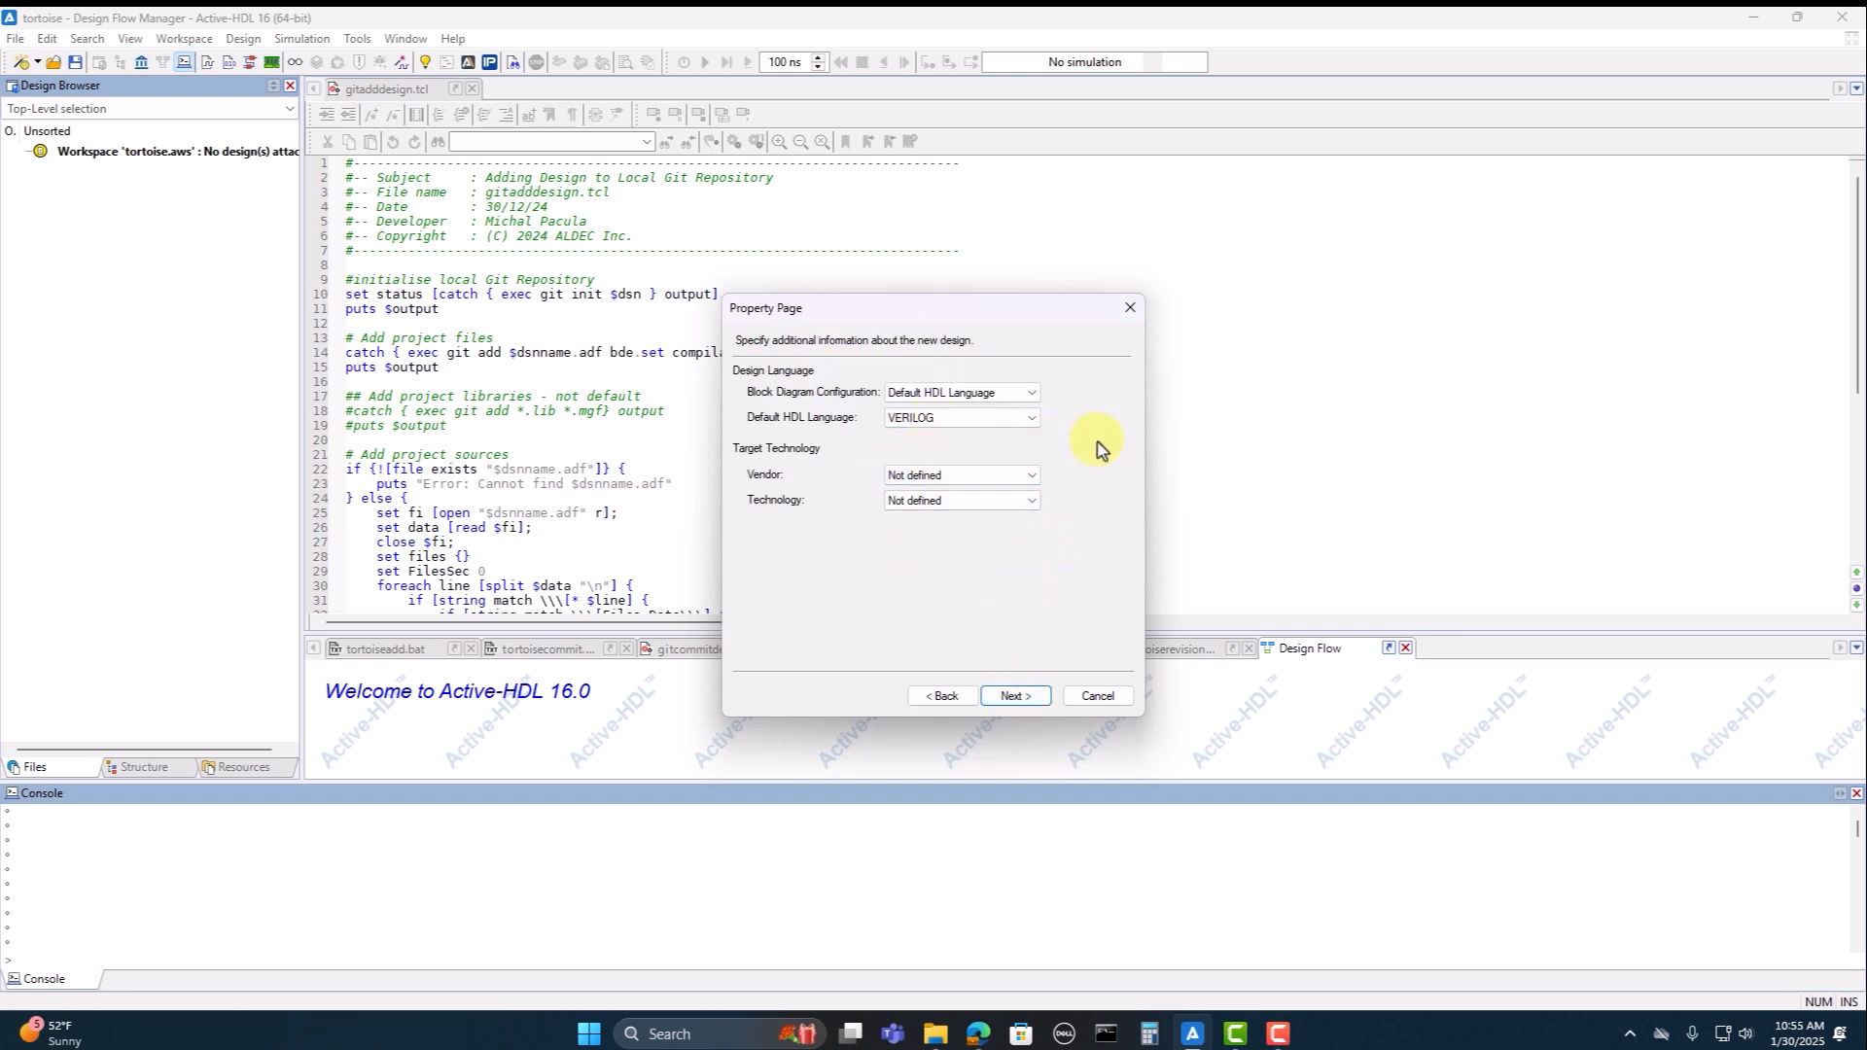
left_click(1002, 696)
left_click(908, 388)
type("example")
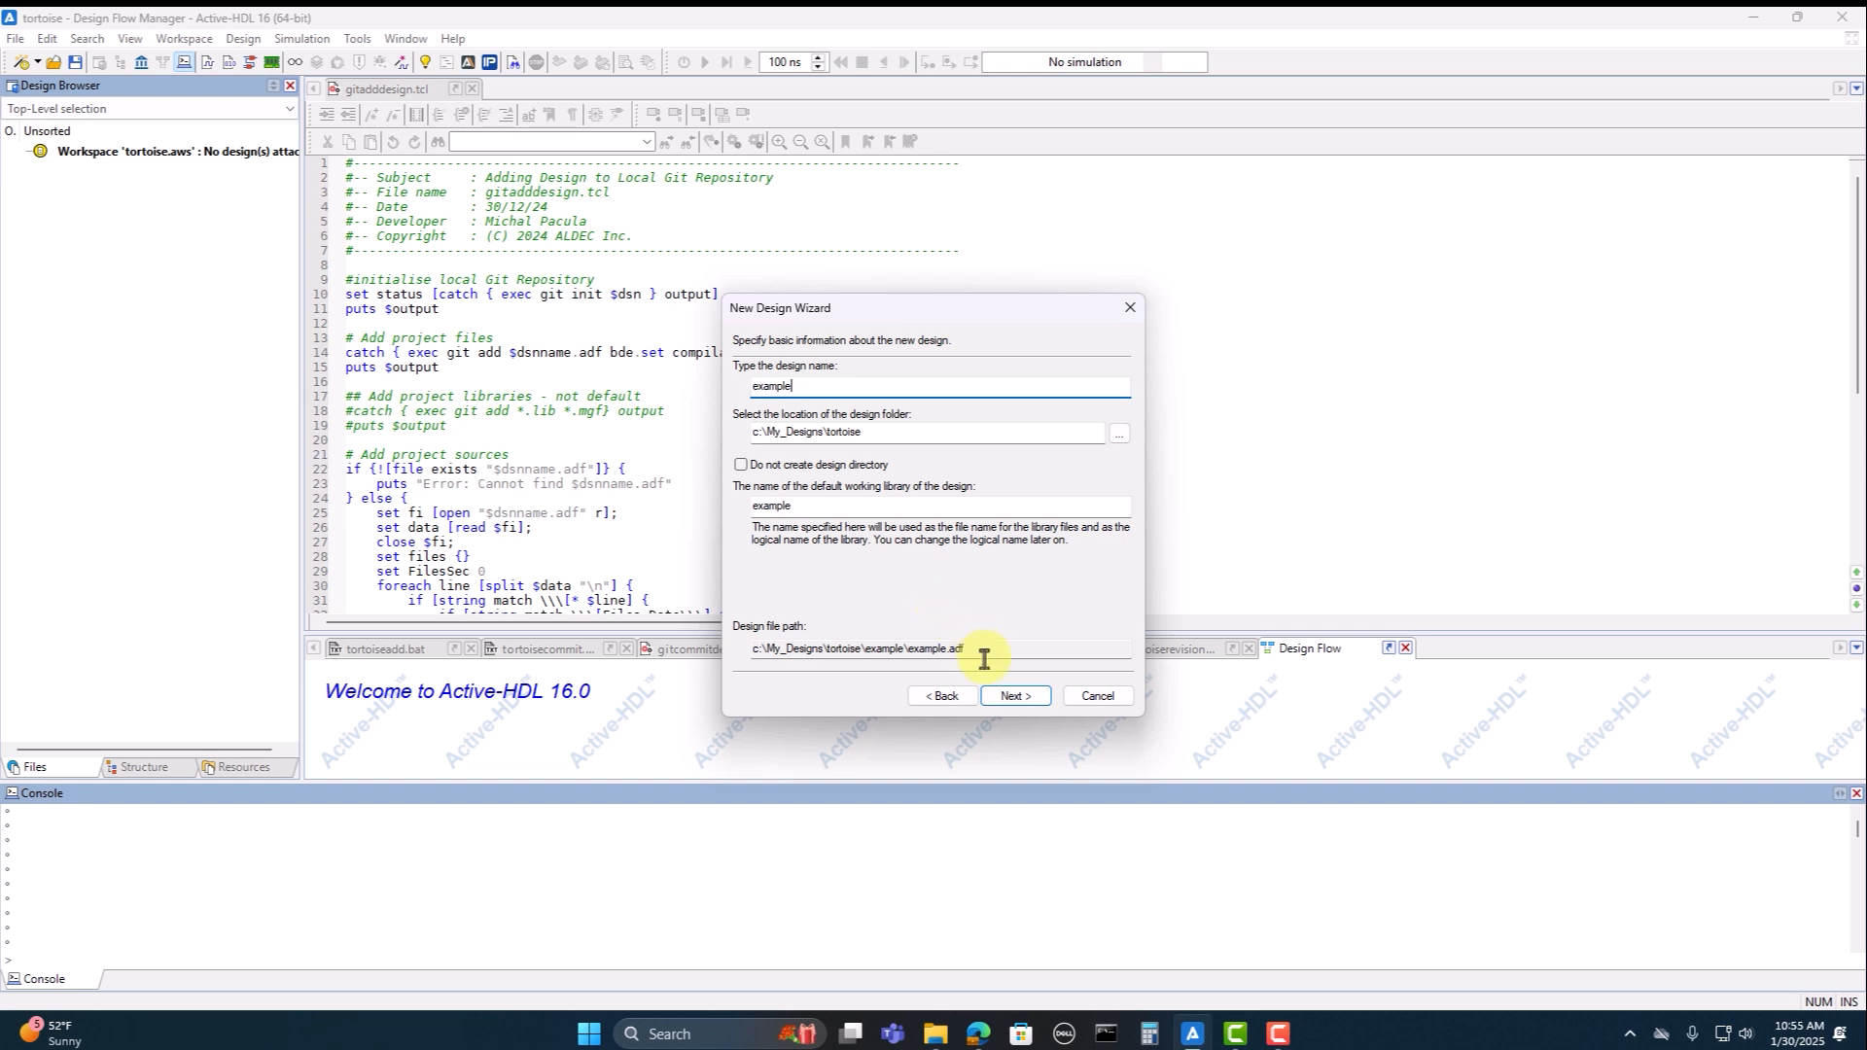
left_click(1014, 696)
left_click(1011, 698)
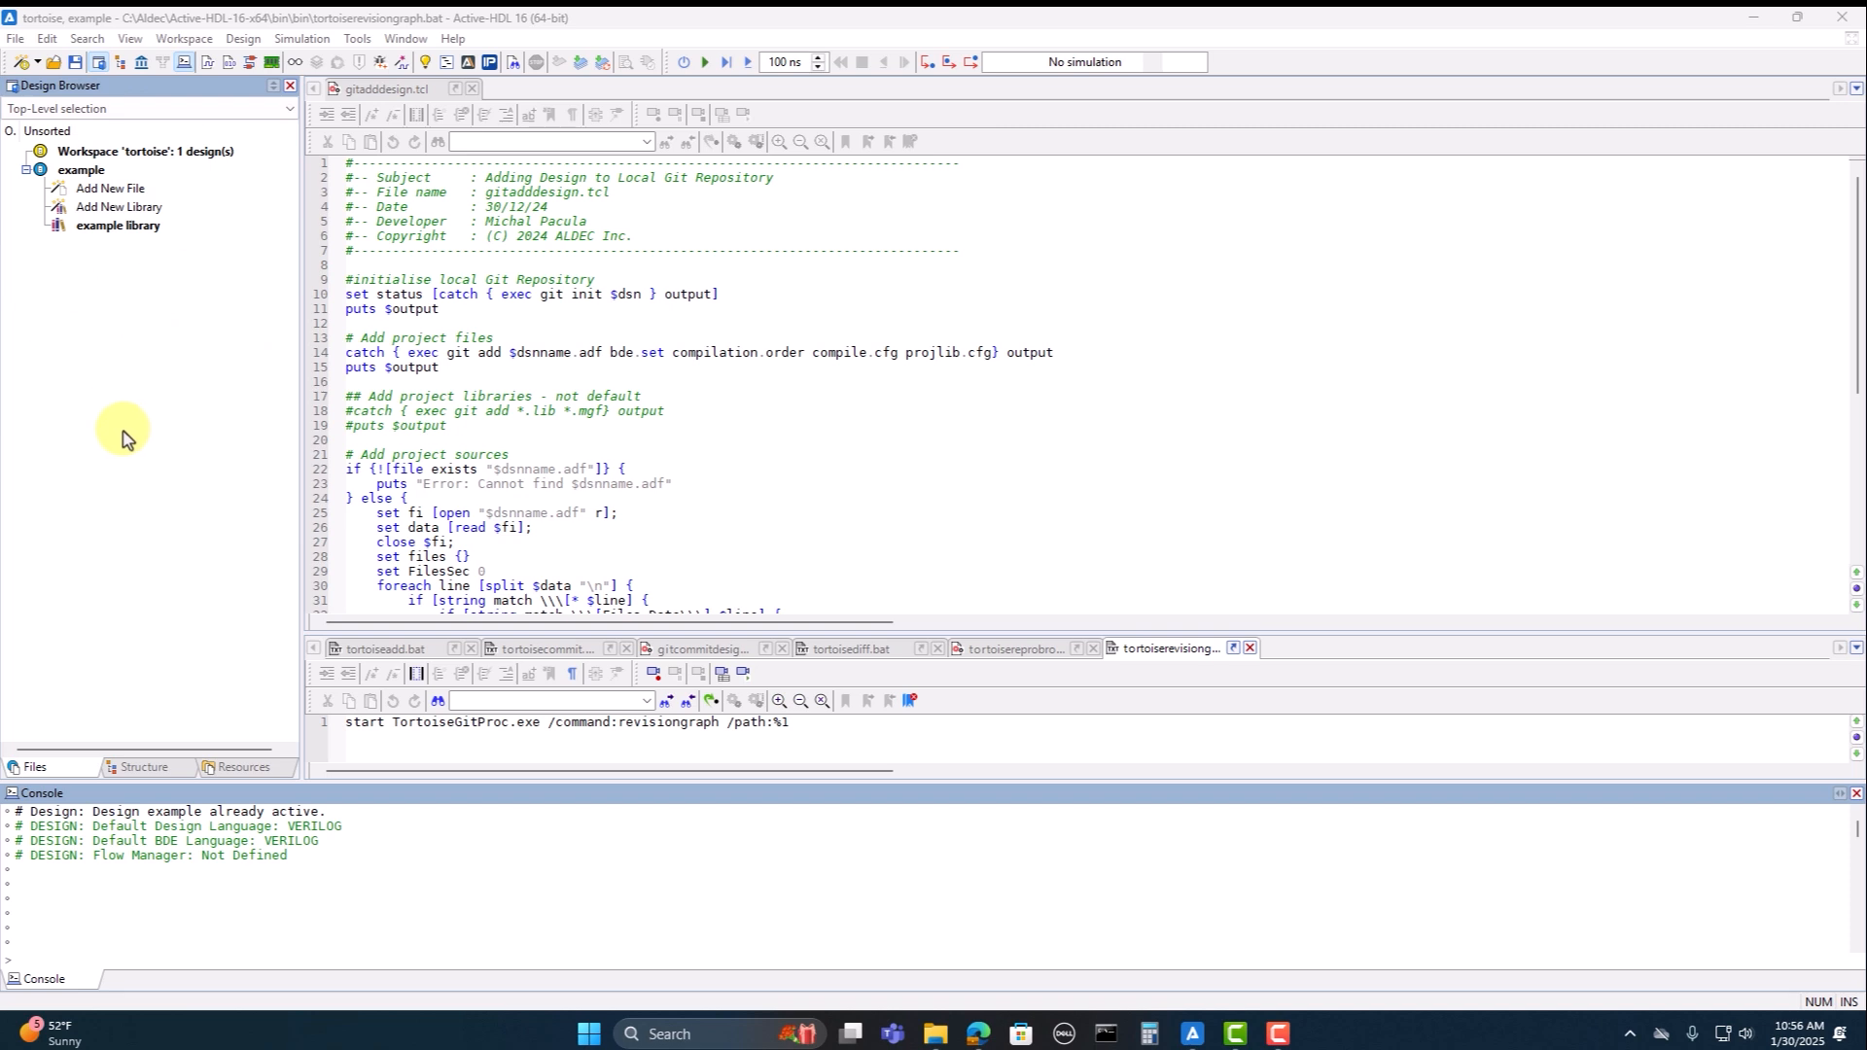
Step: Review the gitadddesign.tcl script from the repository initialisation to the initial commit section
left_click(391, 91)
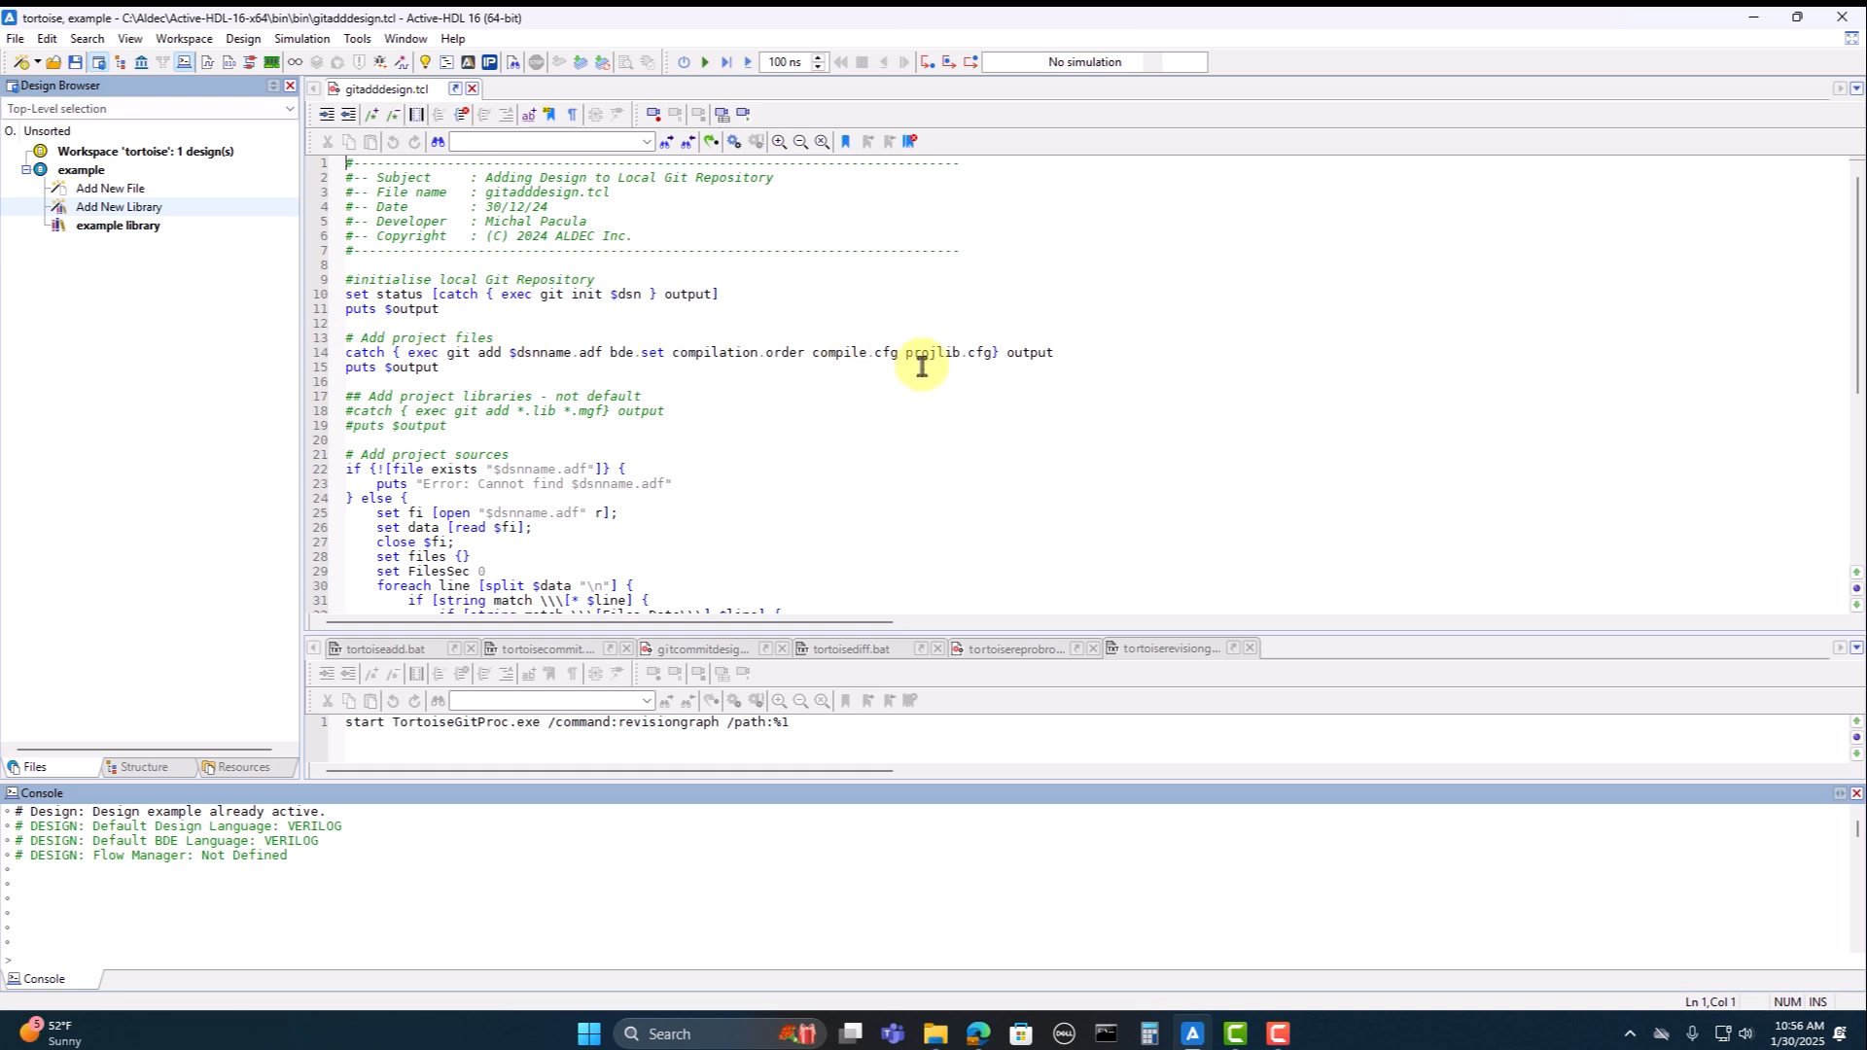
scroll(330, 409, "down", 2)
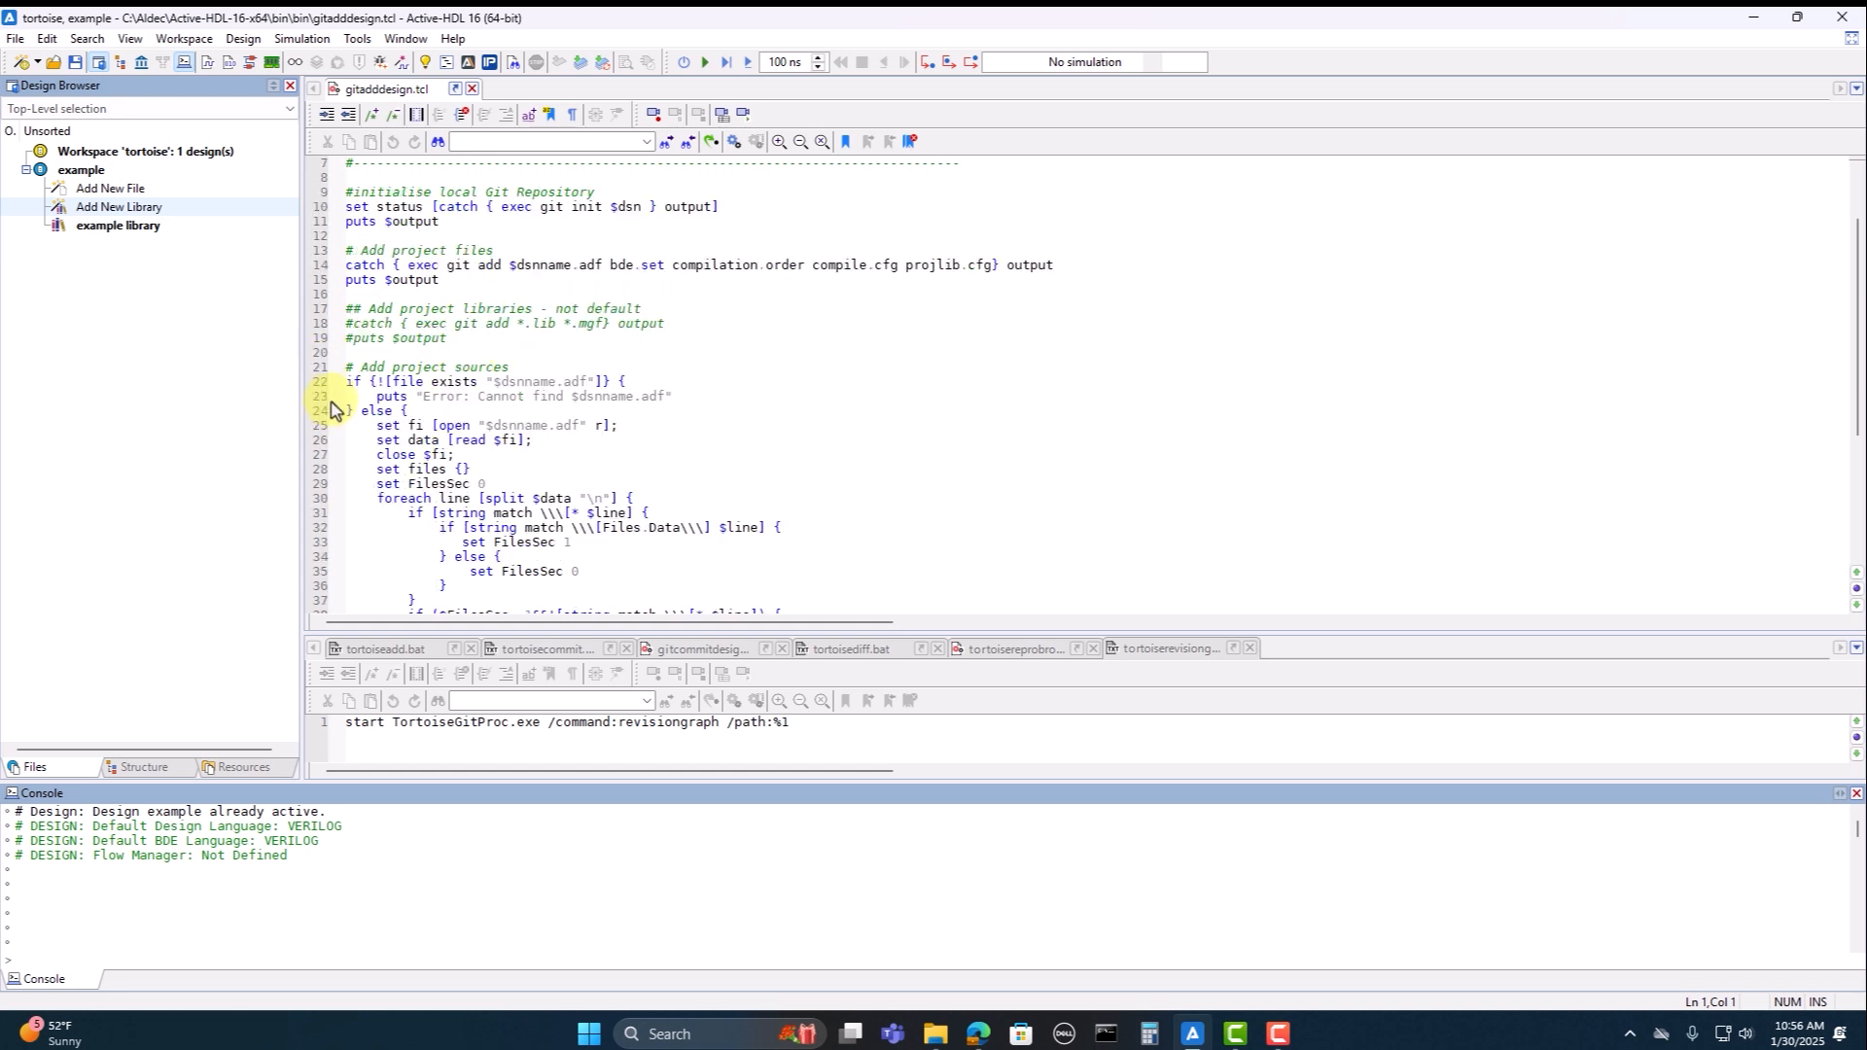
scroll(729, 362, "down", 2)
scroll(758, 355, "down", 2)
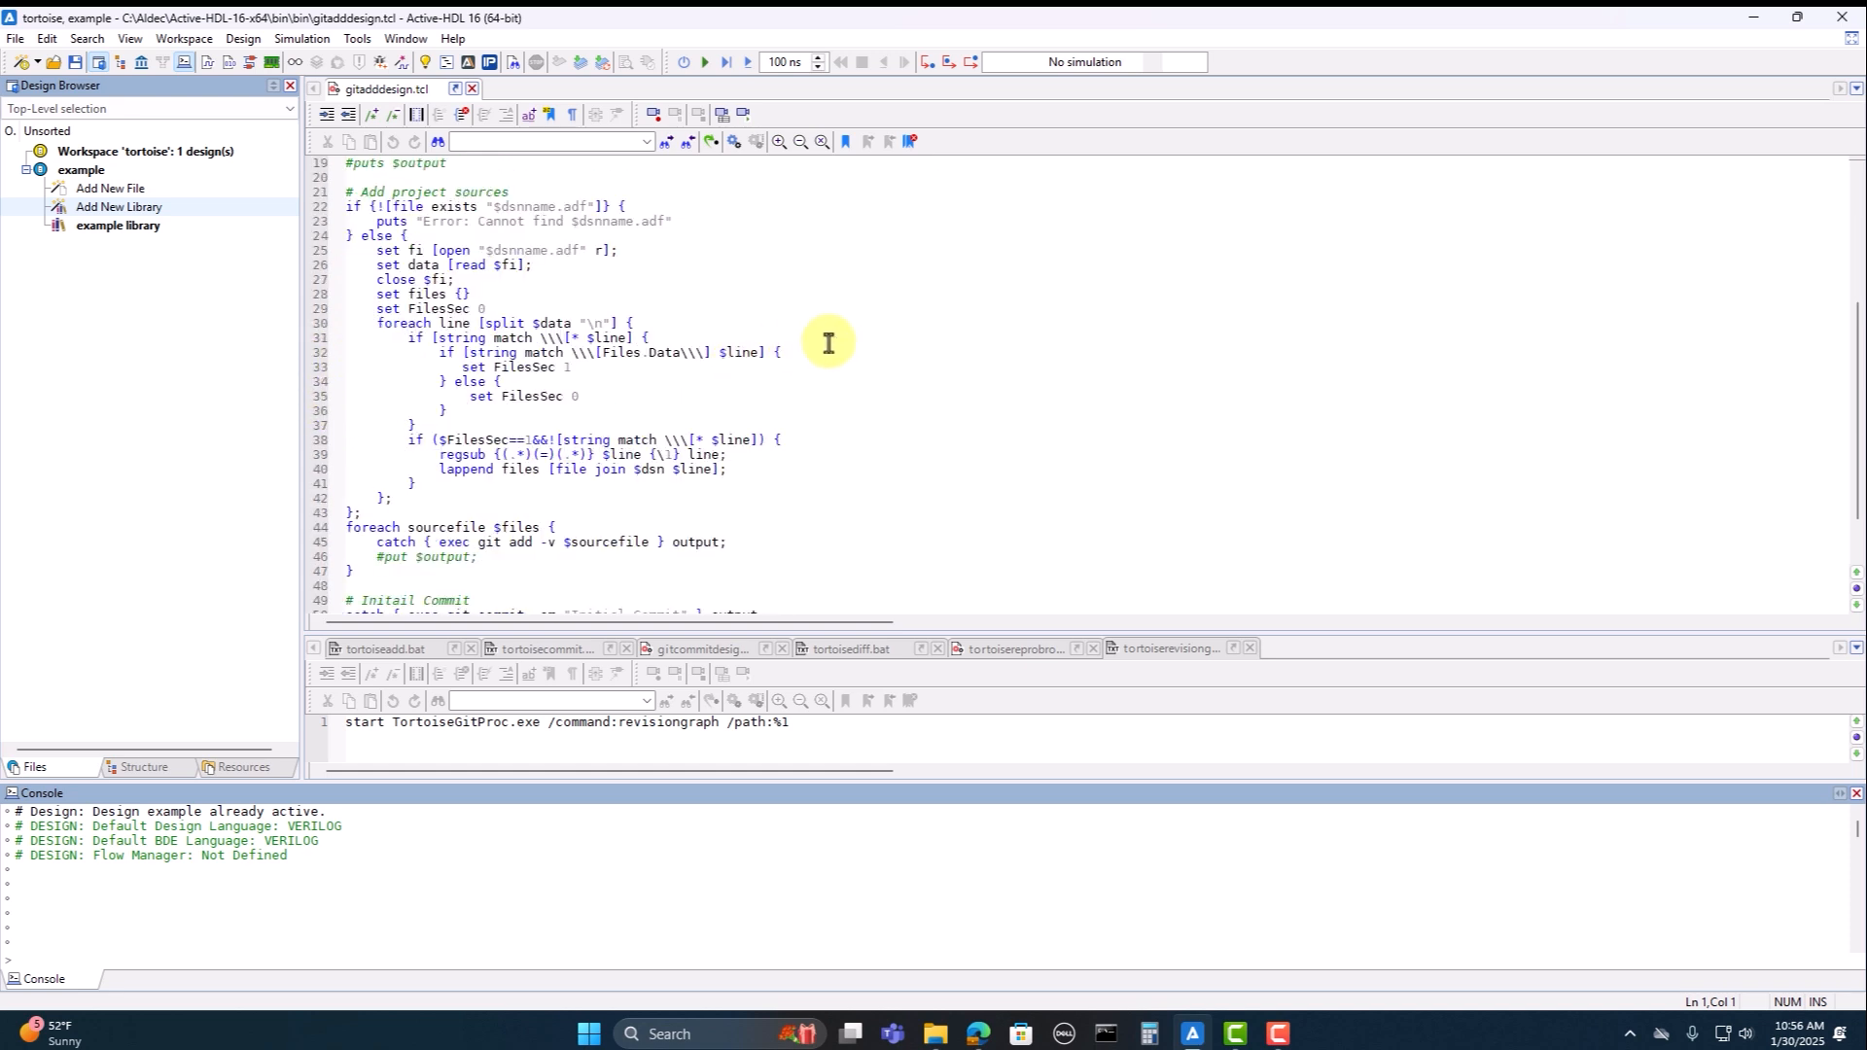
scroll(856, 341, "down", 2)
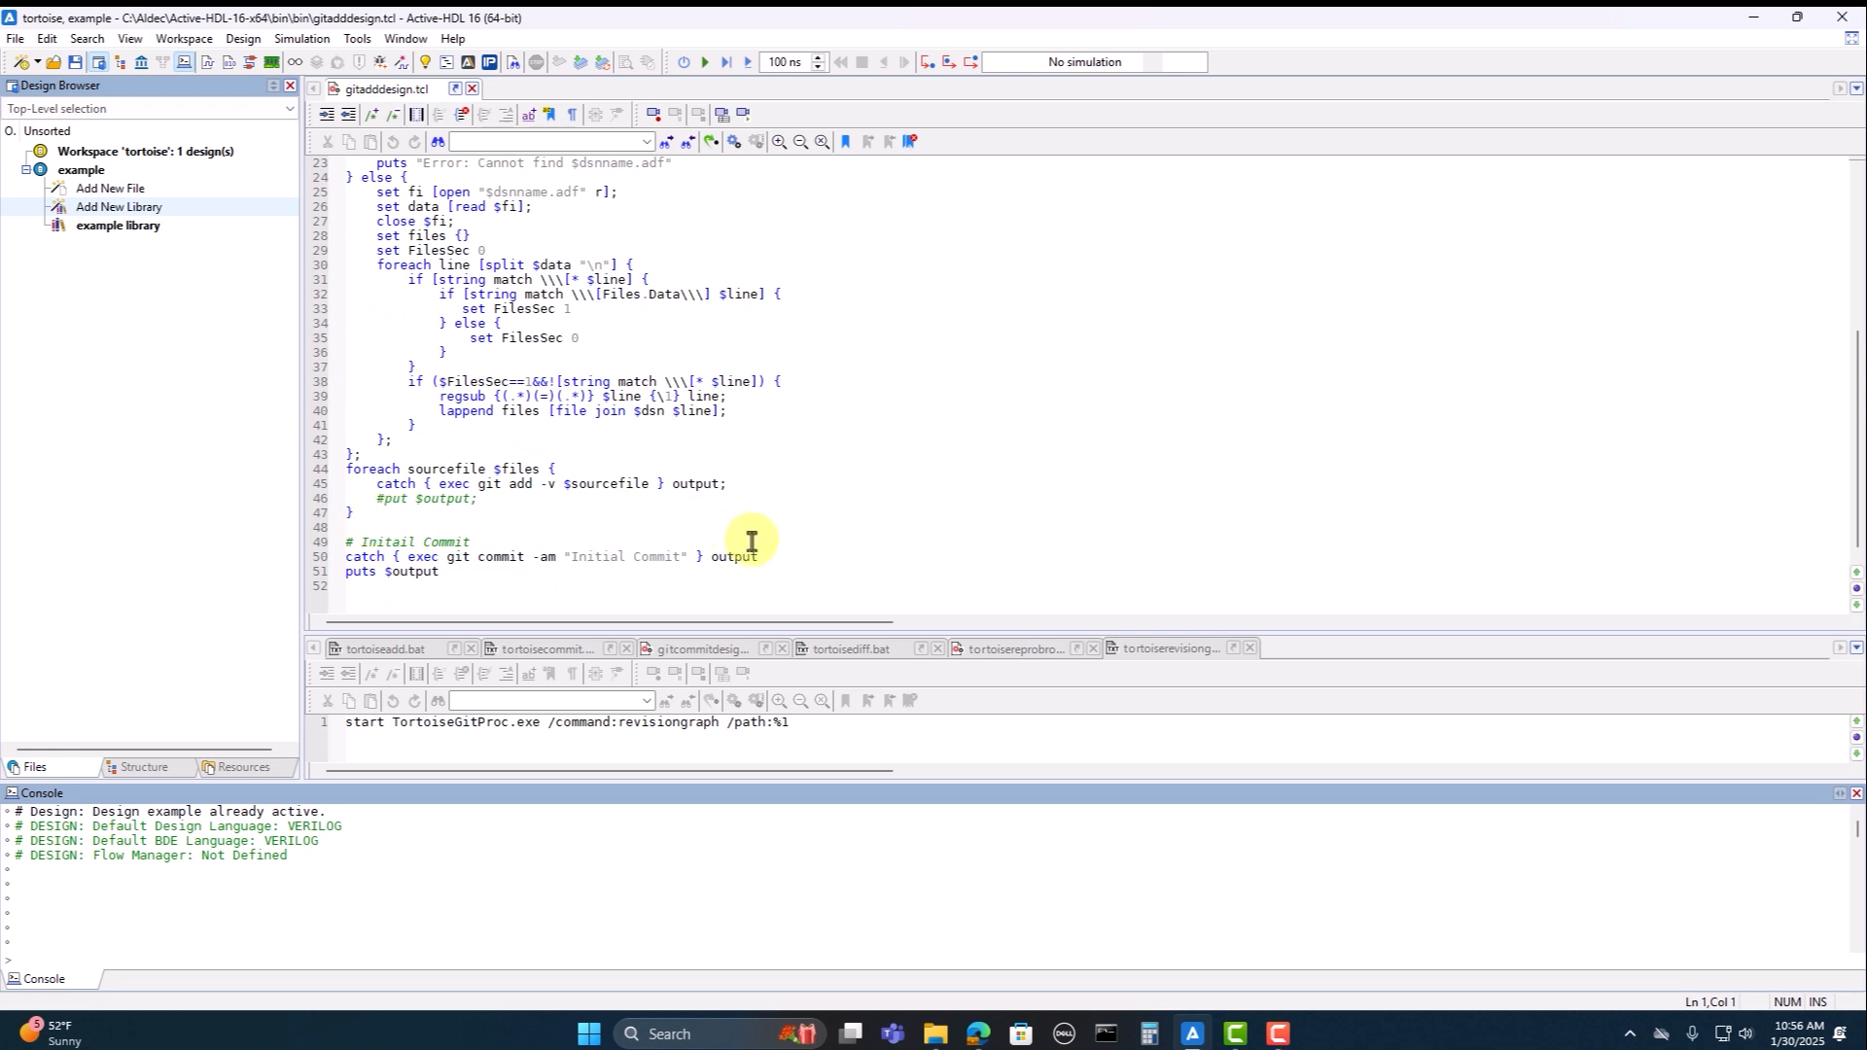
scroll(771, 549, "up", 7)
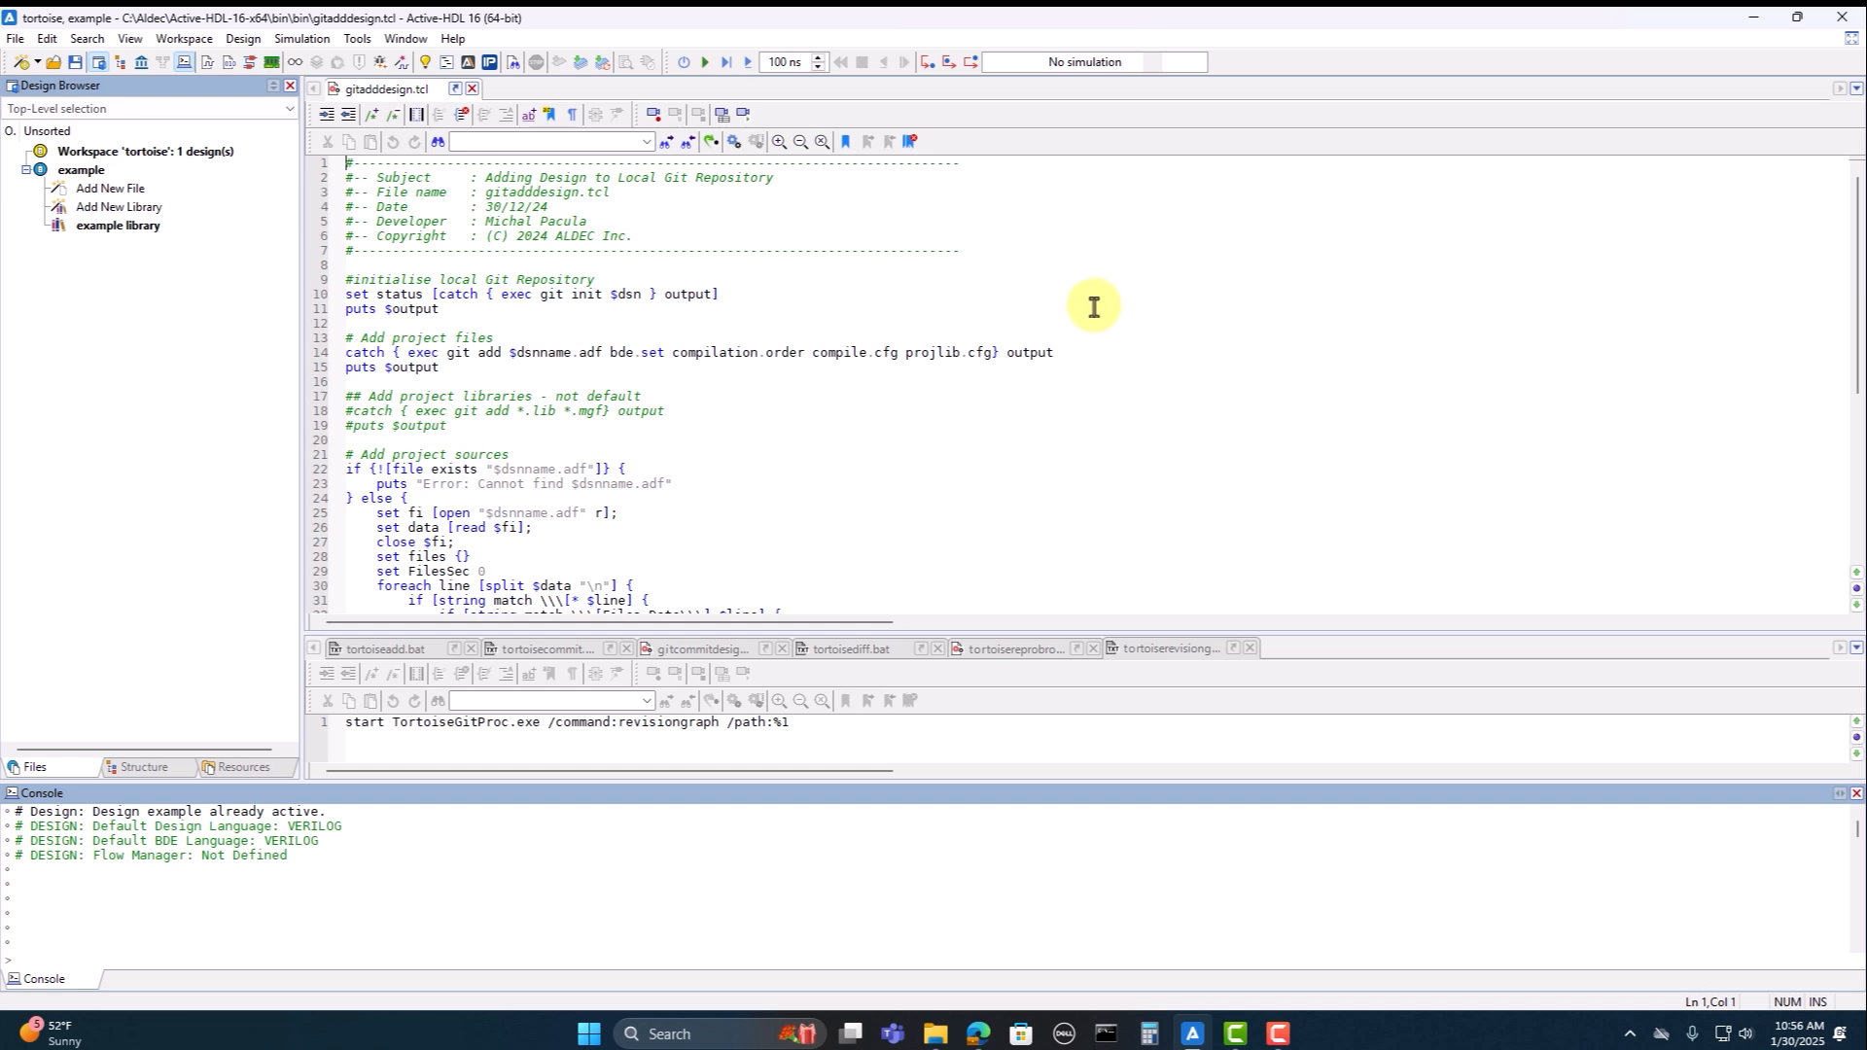
Step: Move the console's working directory up to the example design folder with cd .., checking the path with pwd before and after
left_click(227, 961)
type("pwd")
key("Return")
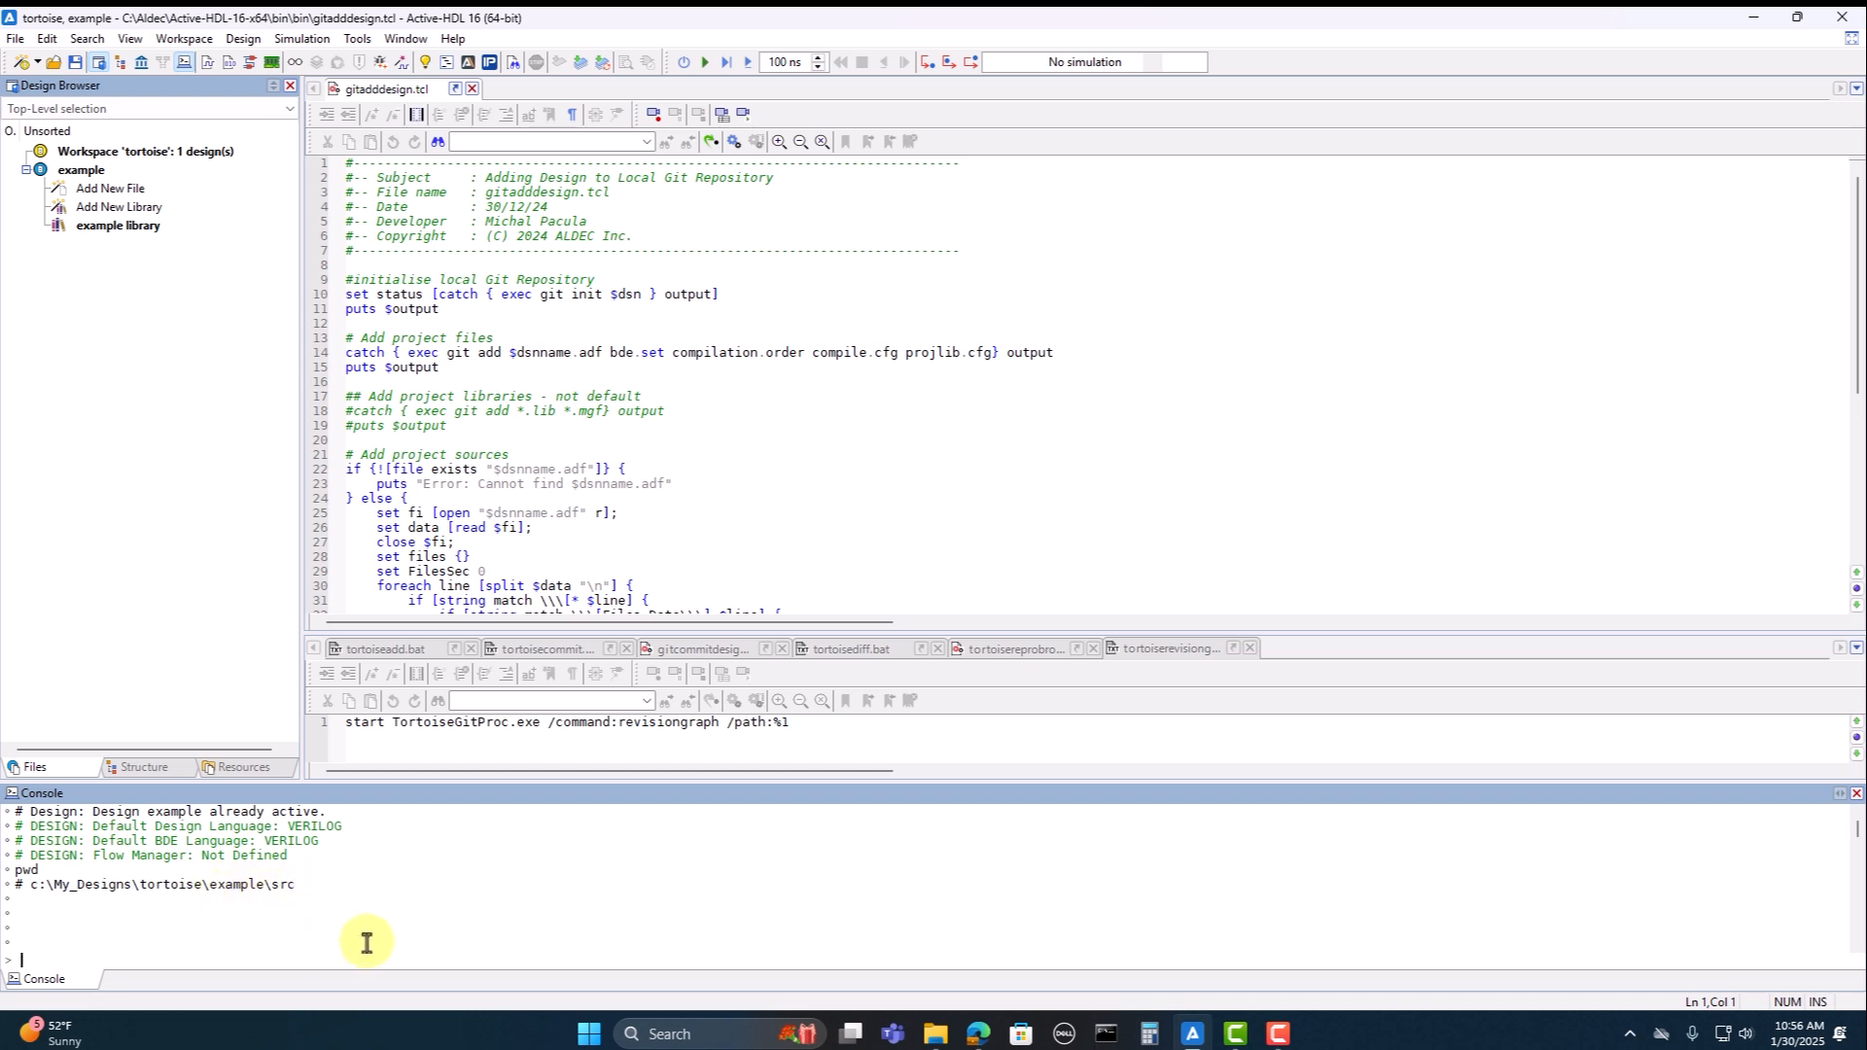
type("pwd")
key("Return")
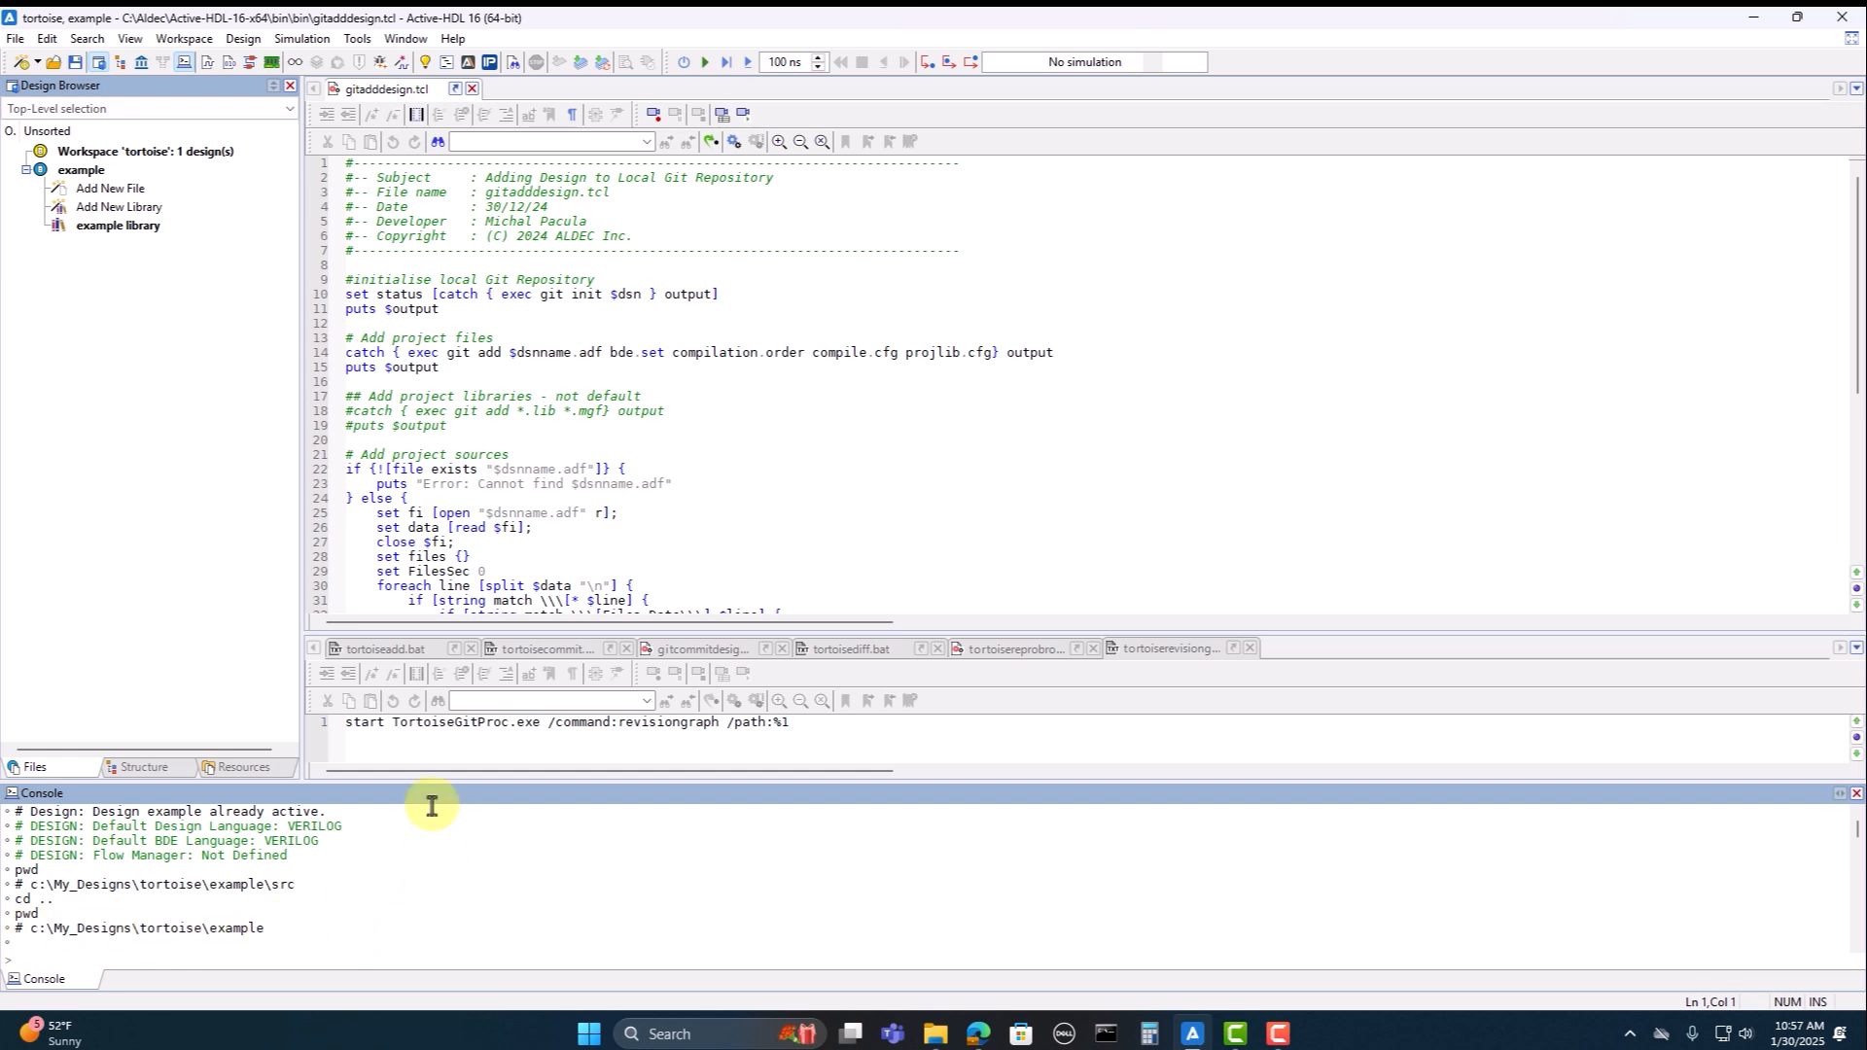
Step: Run the GitAddDesign user tool to add the example design to a local Git repository
left_click(232, 584)
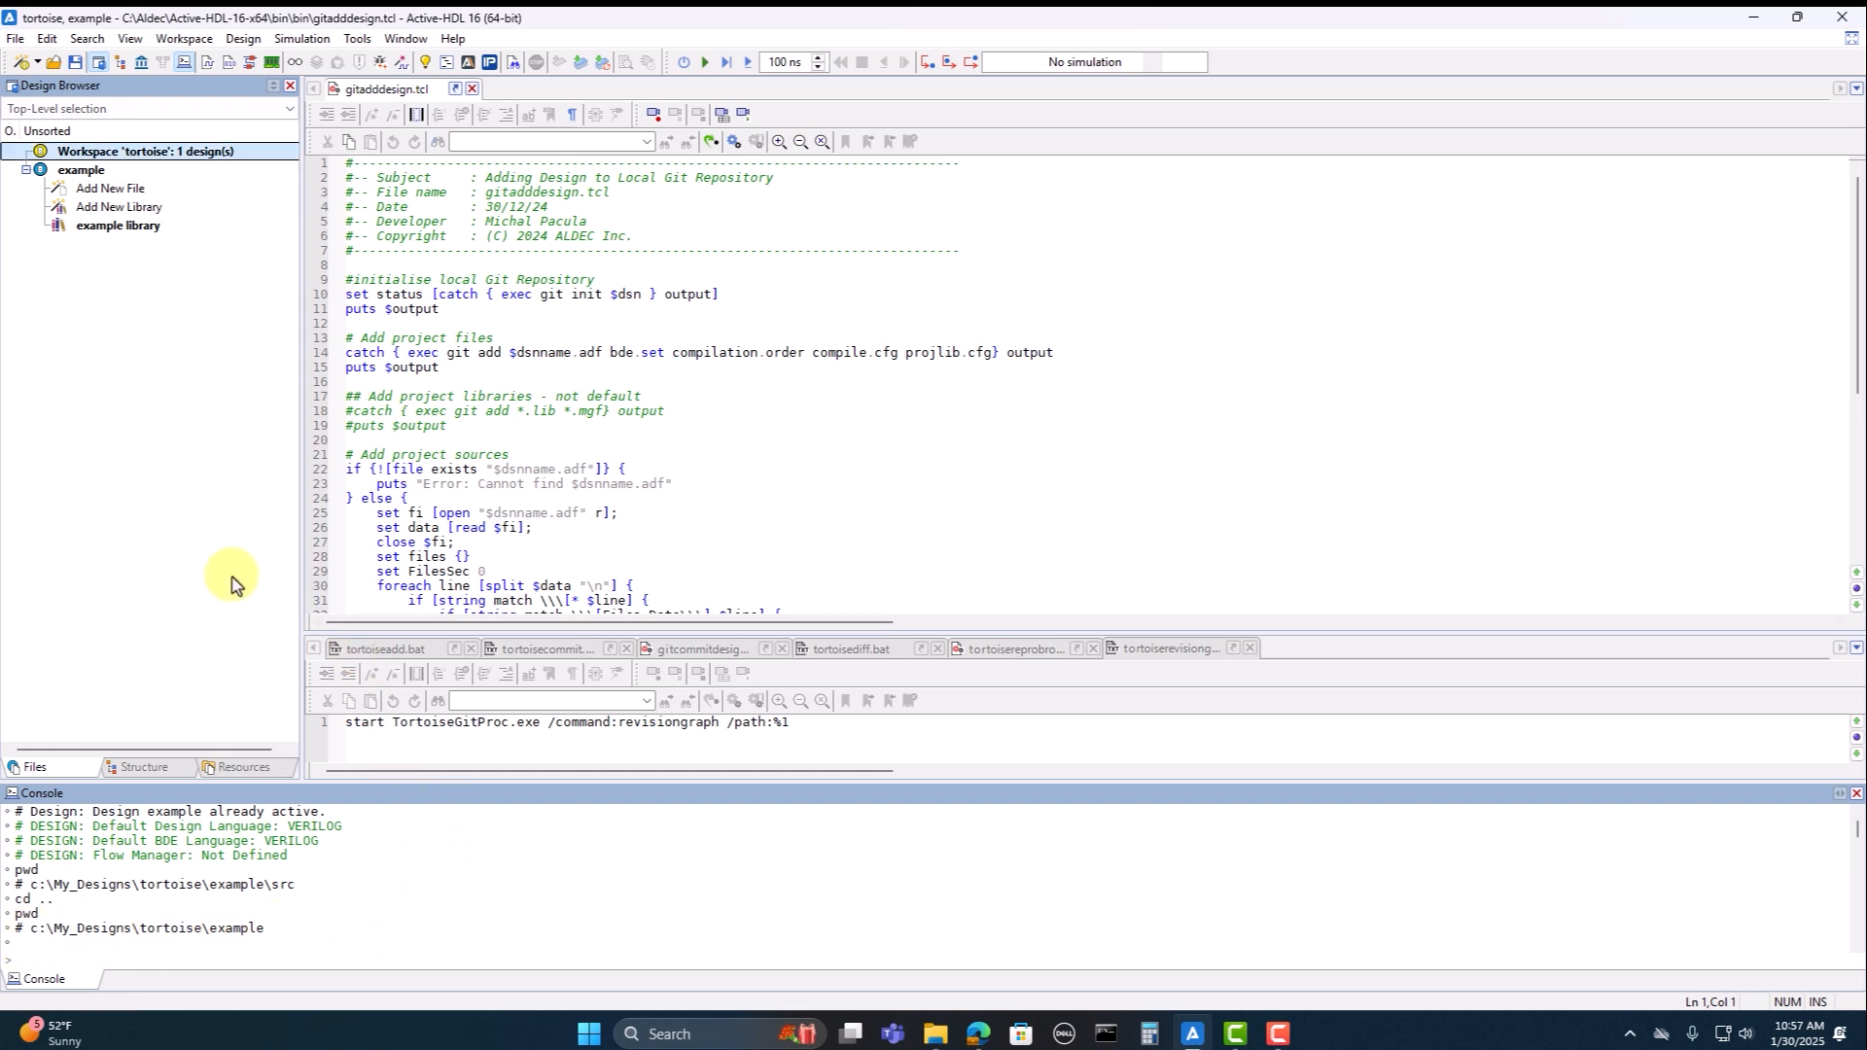
left_click(356, 43)
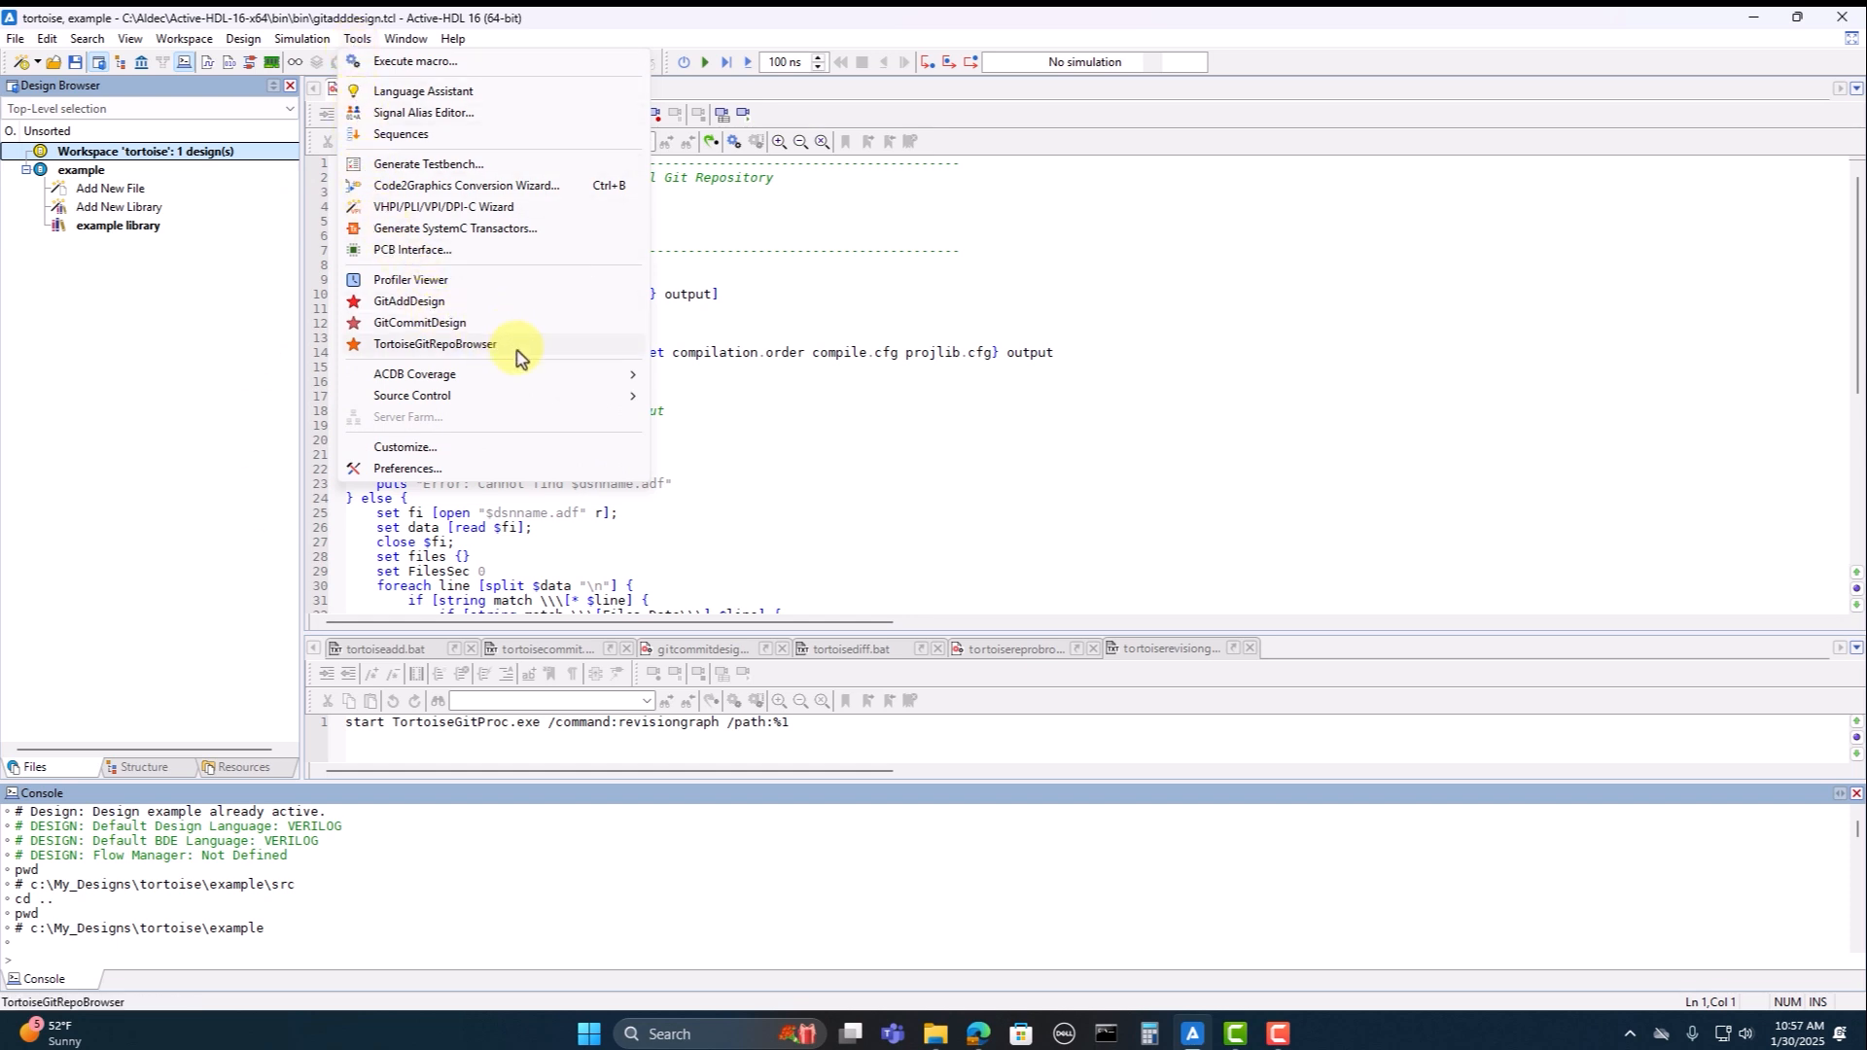
left_click(513, 303)
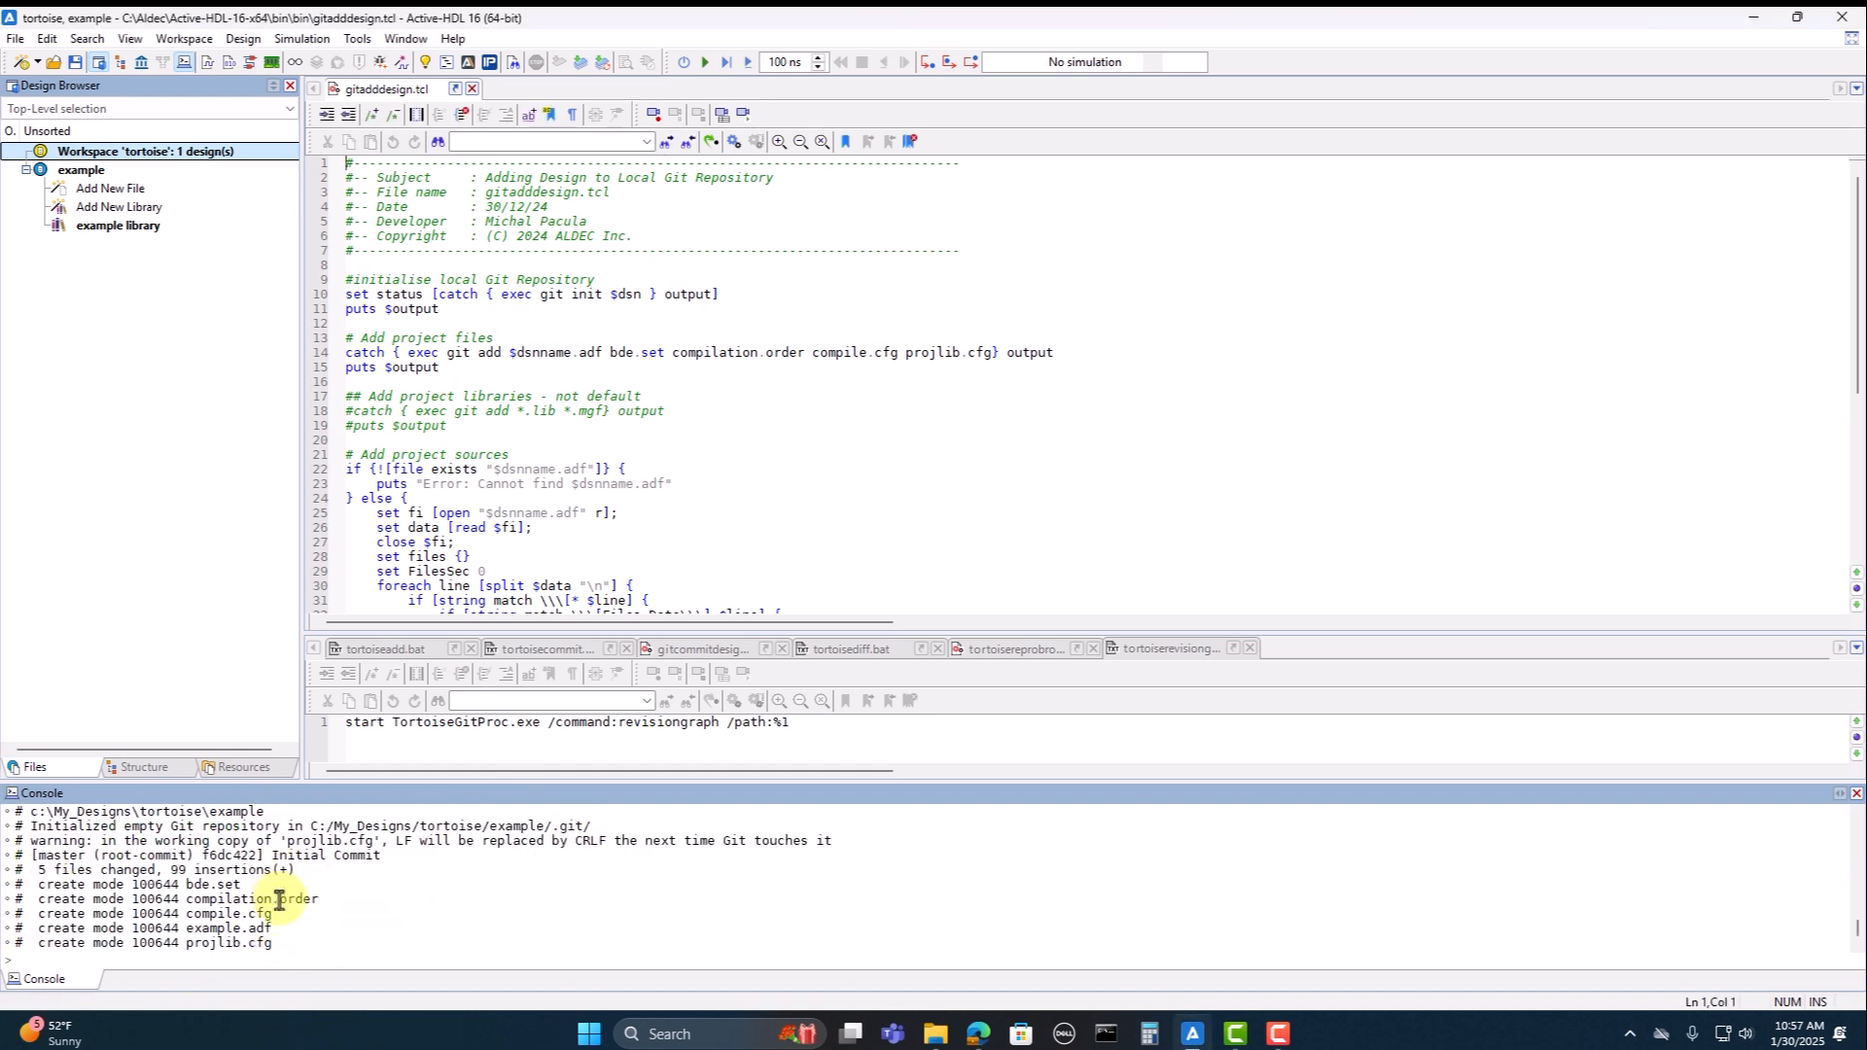
Step: Add a new Verilog source file named counter to the example design
left_click(189, 453)
double_click(112, 189)
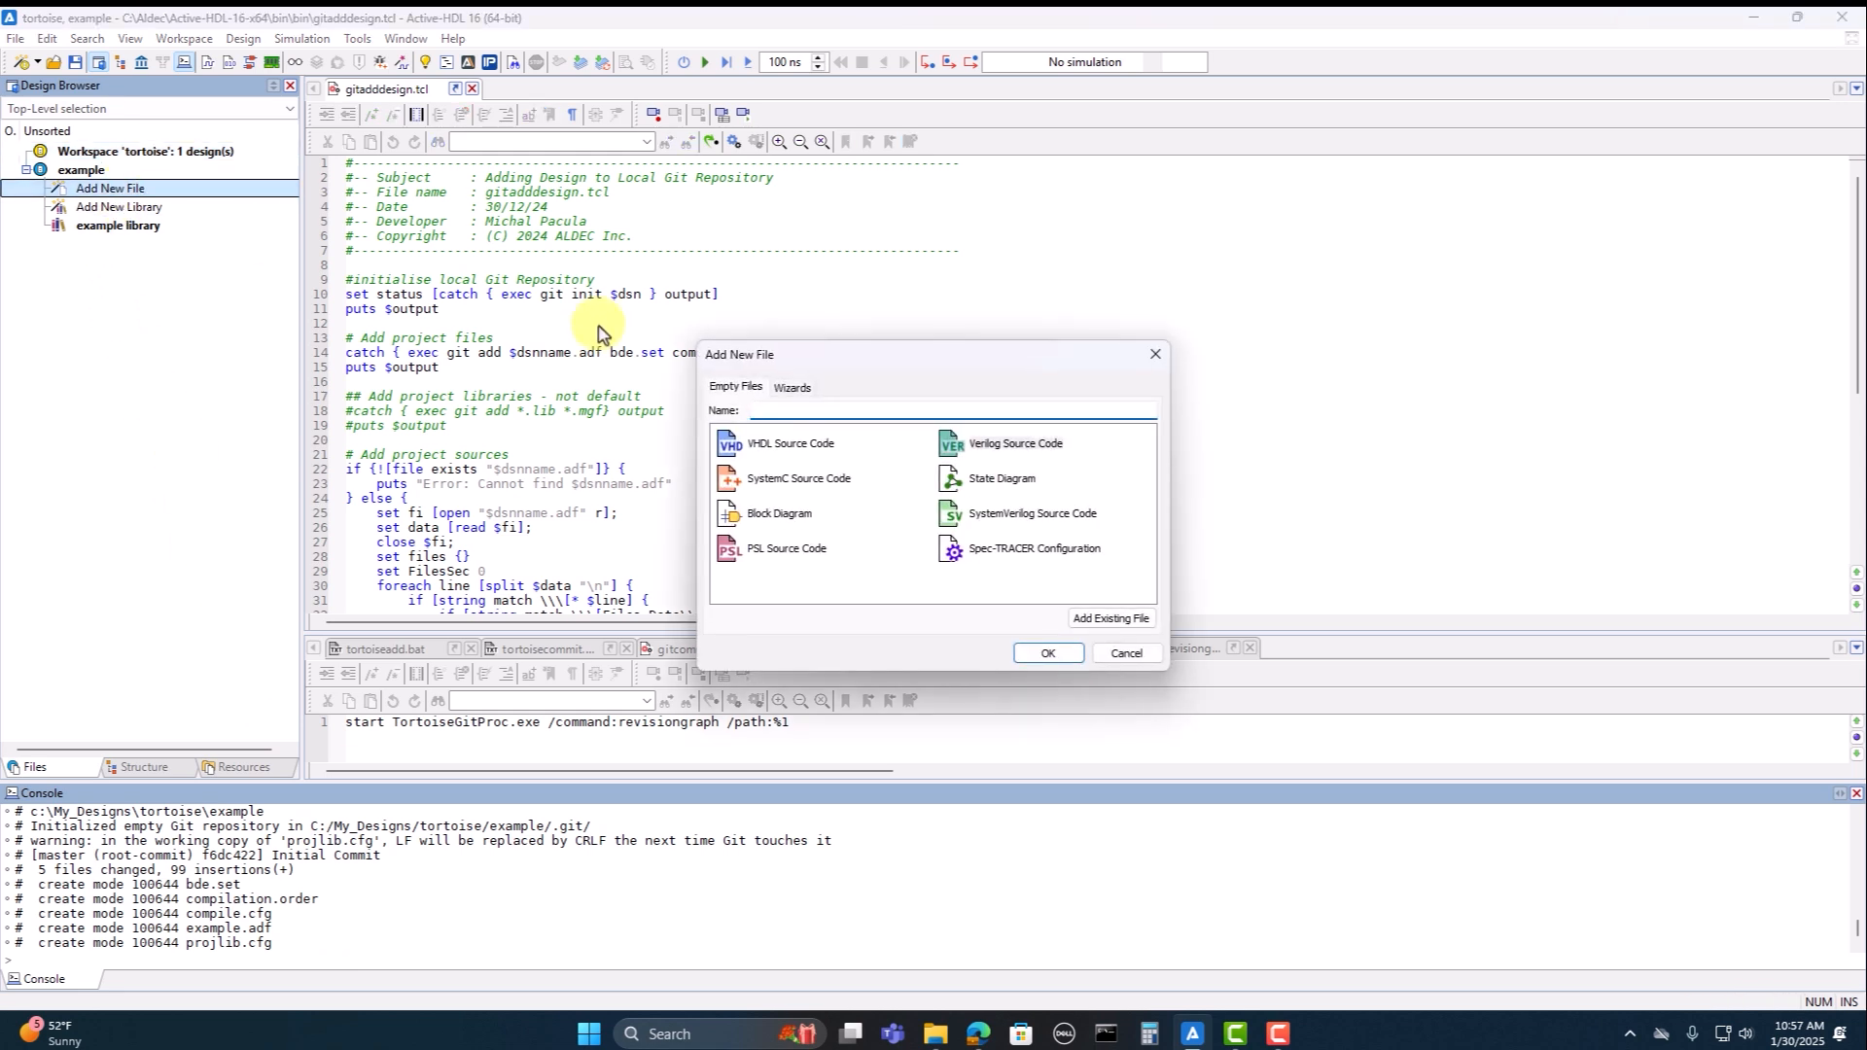
left_click(997, 449)
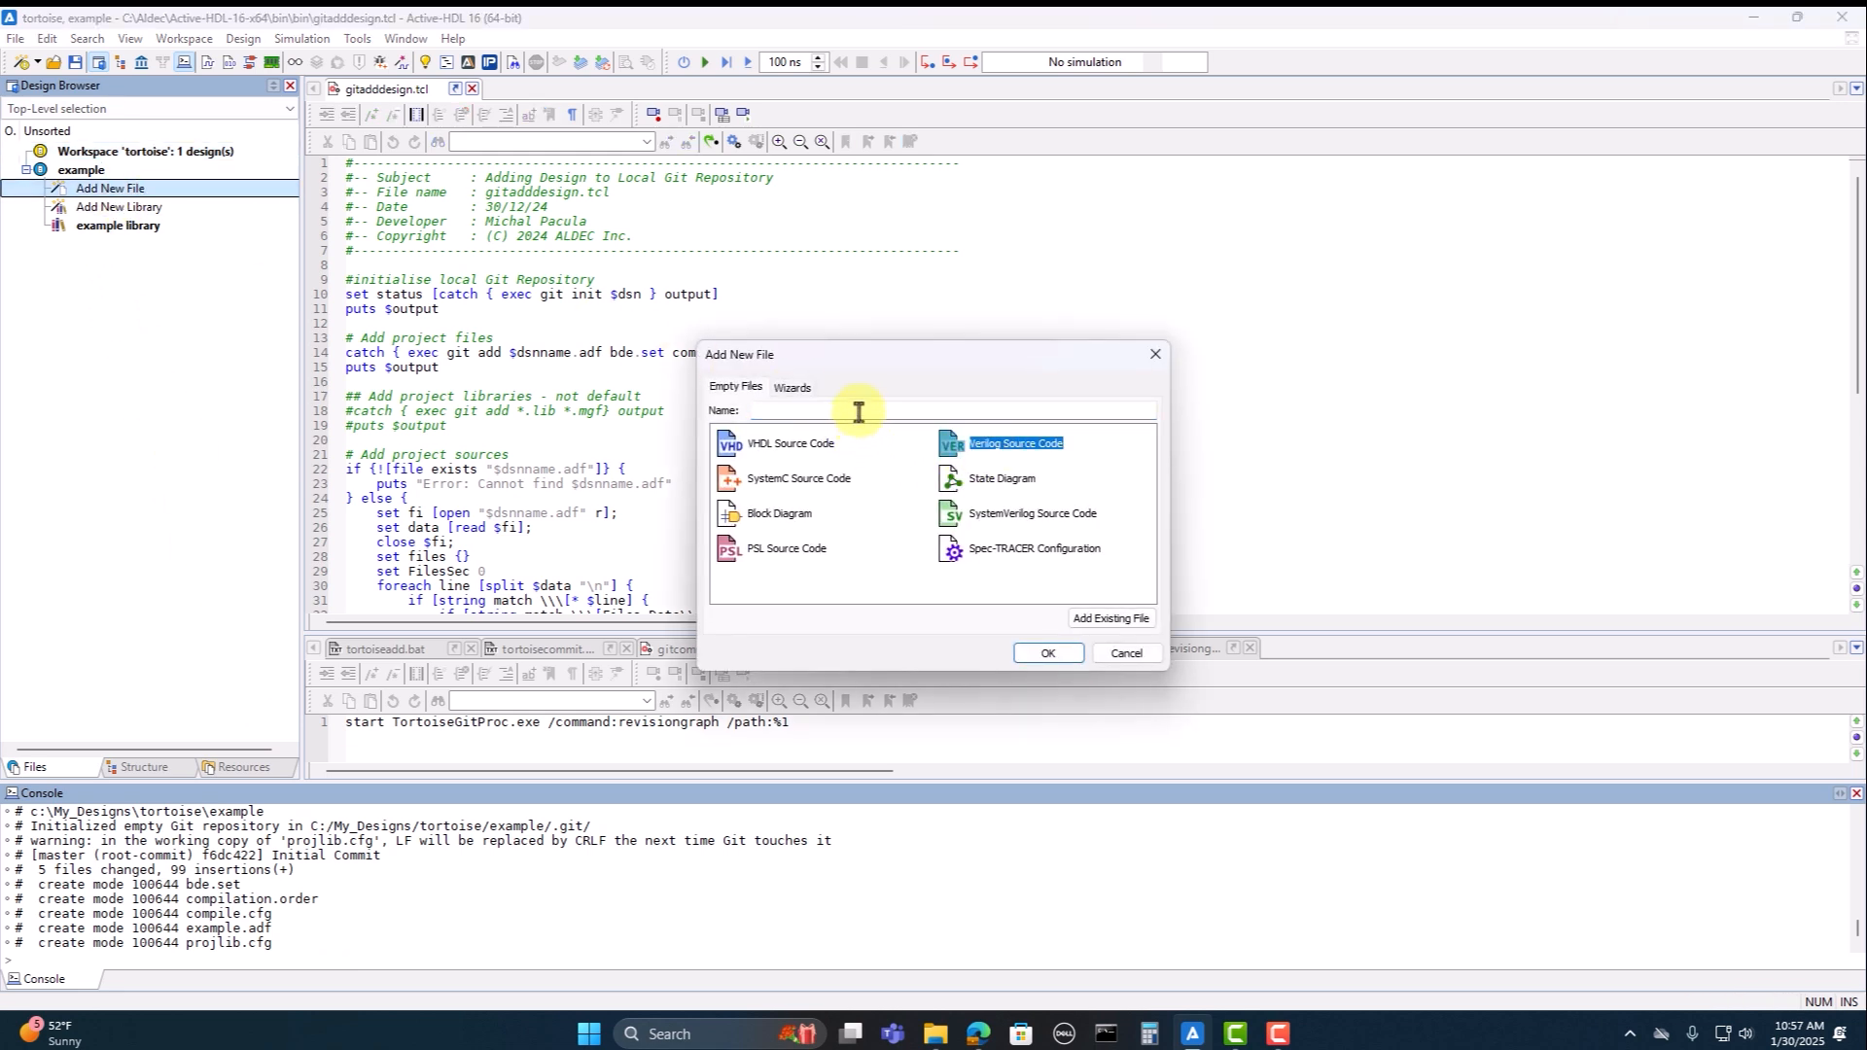
left_click(858, 412)
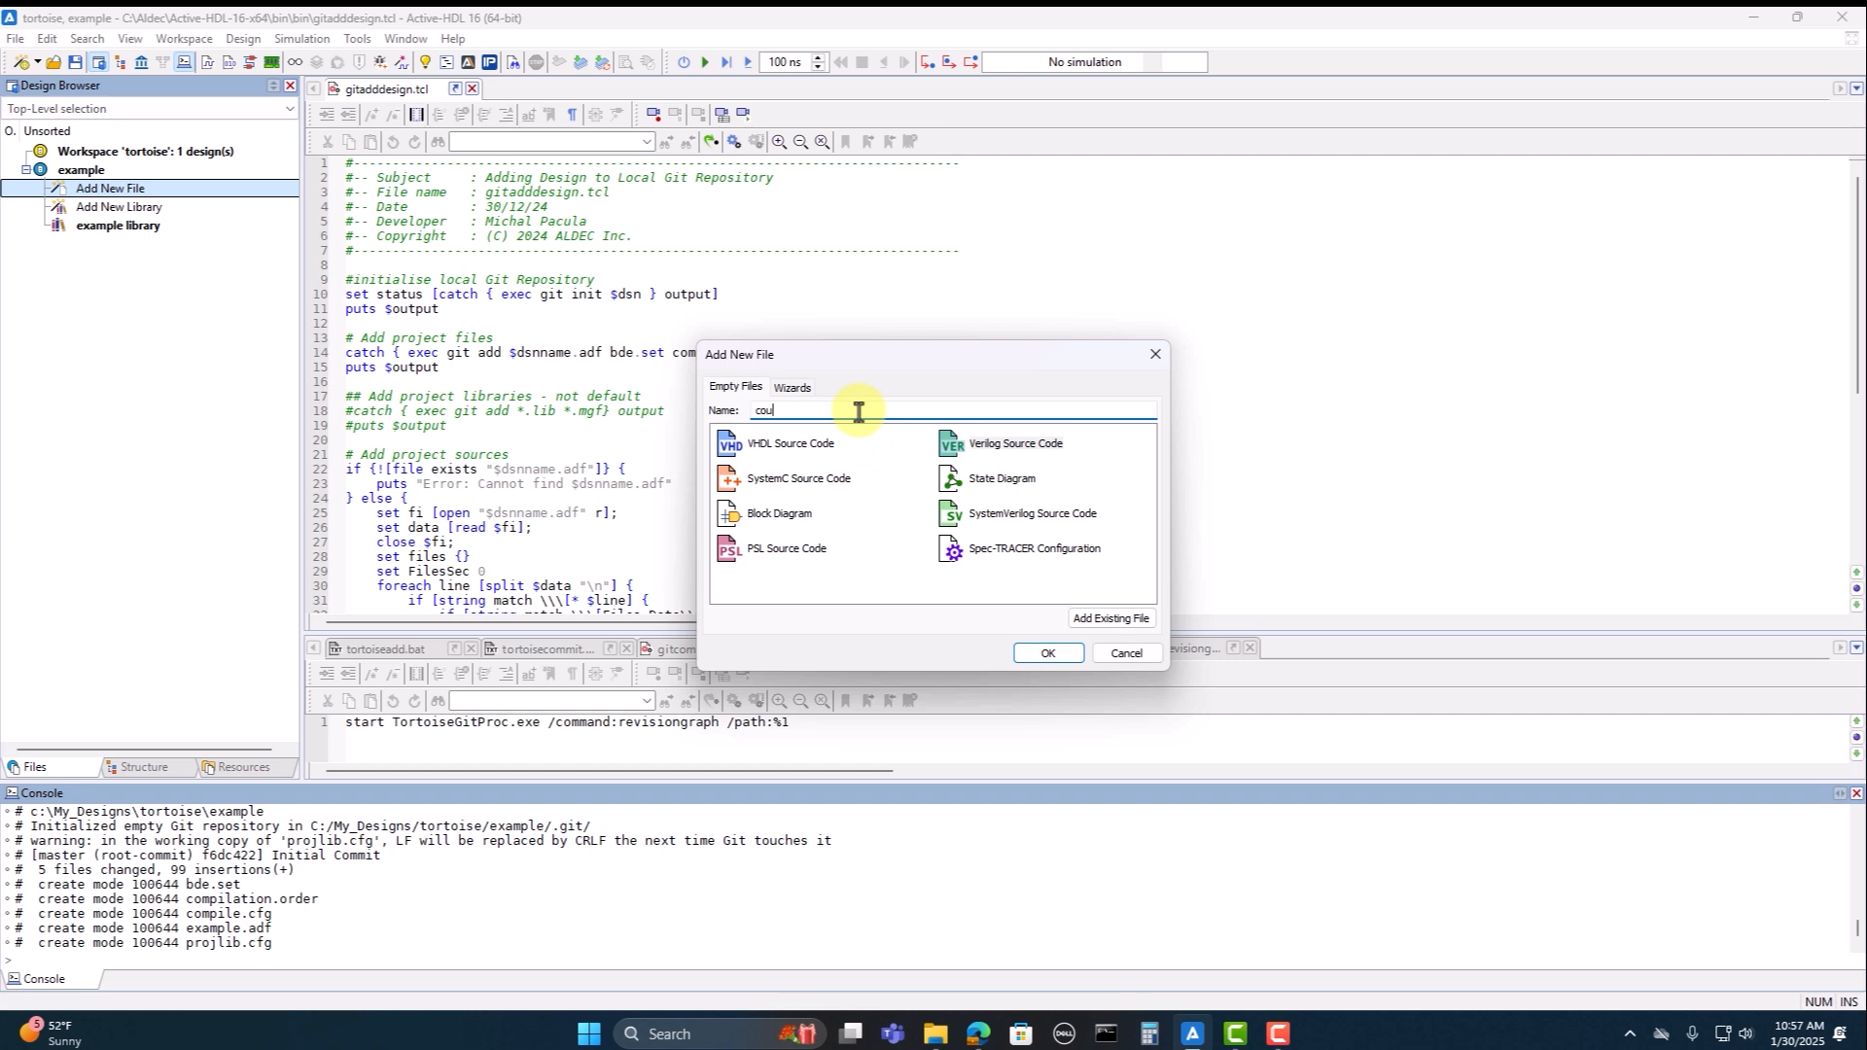
left_click(1046, 653)
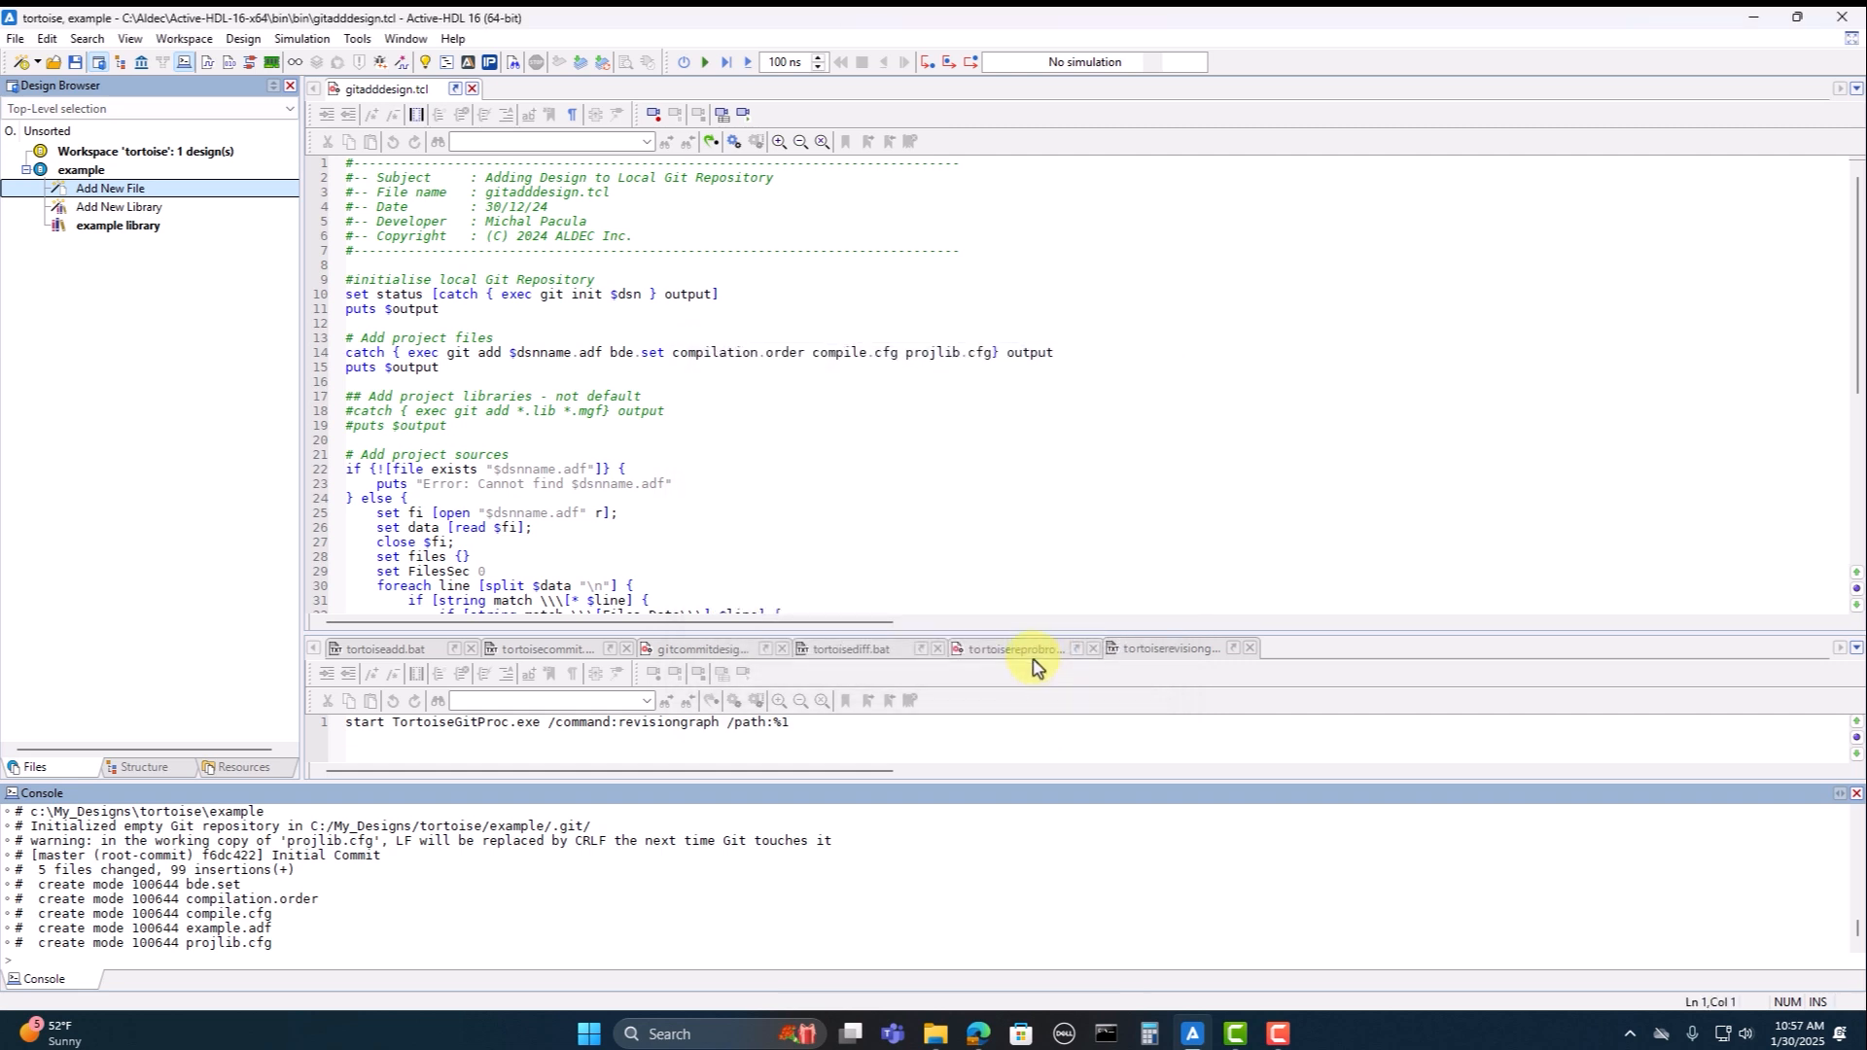
Step: Insert the Synchronous up counter synthesis template from the Language Assistant into counter.v
left_click(425, 65)
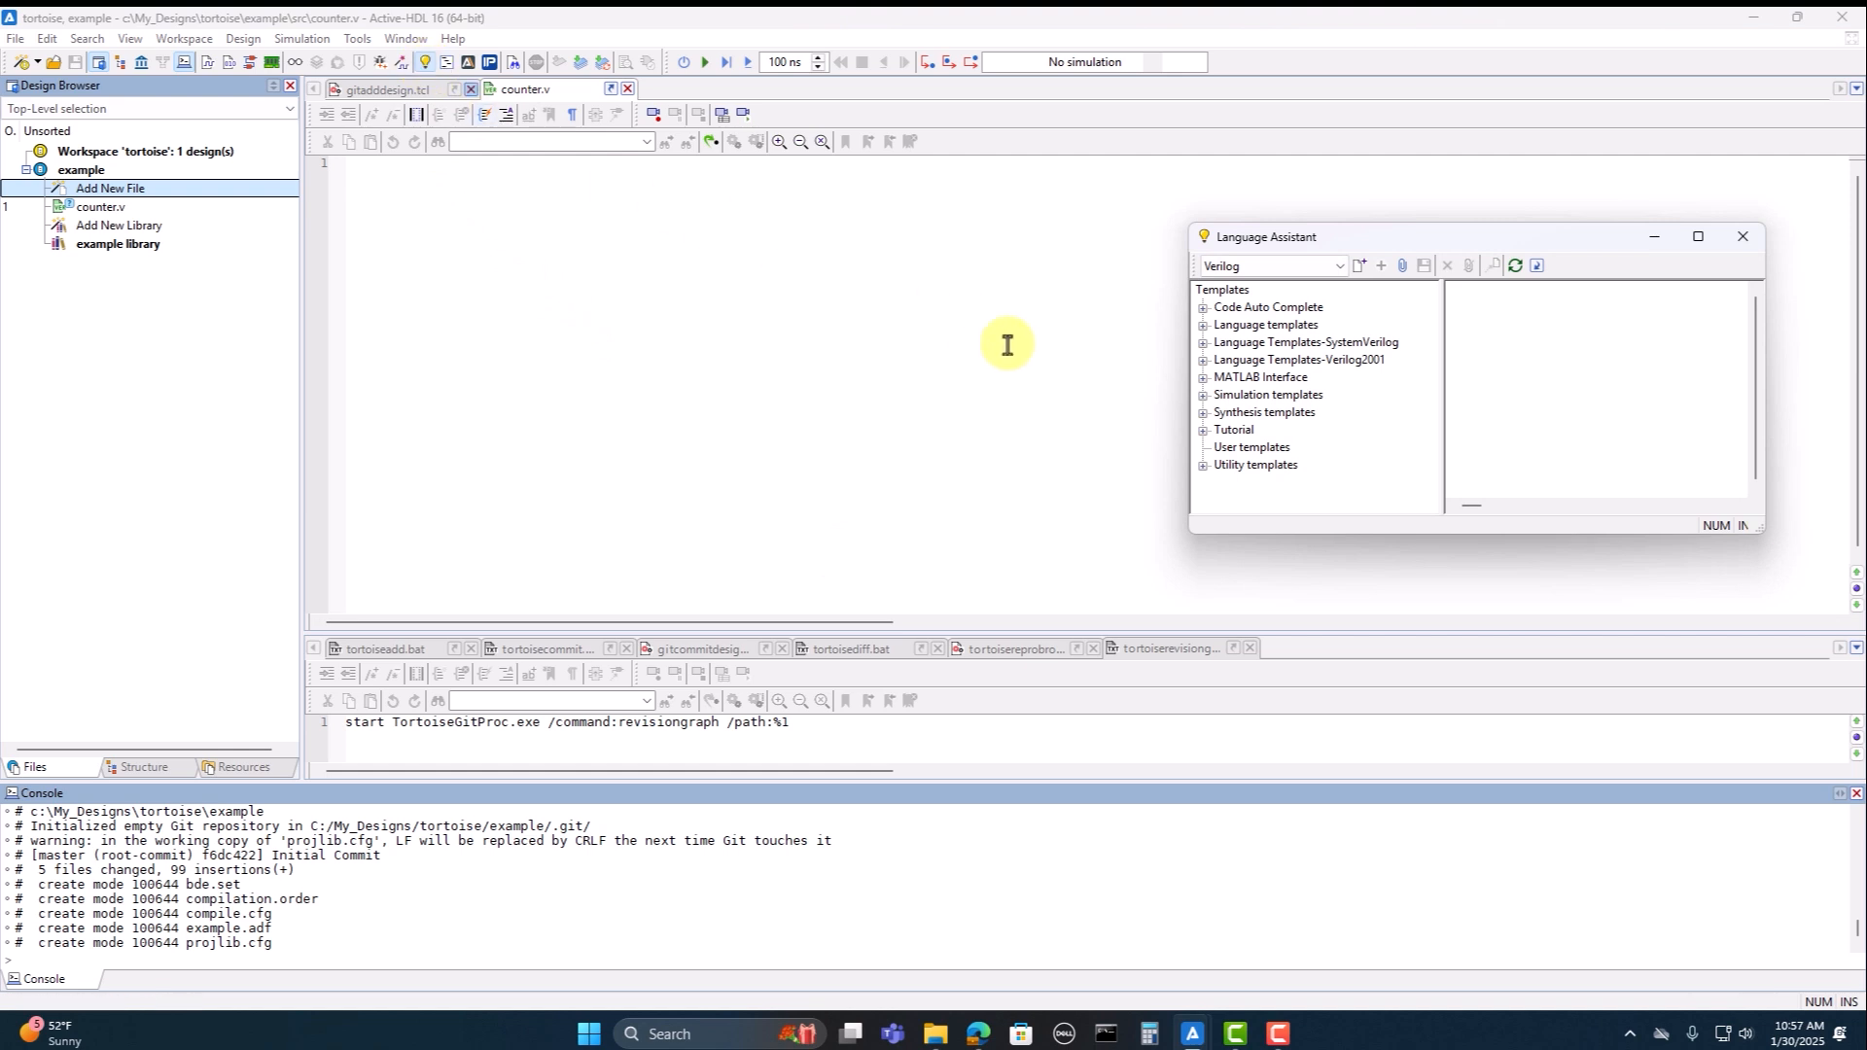
left_click(1203, 413)
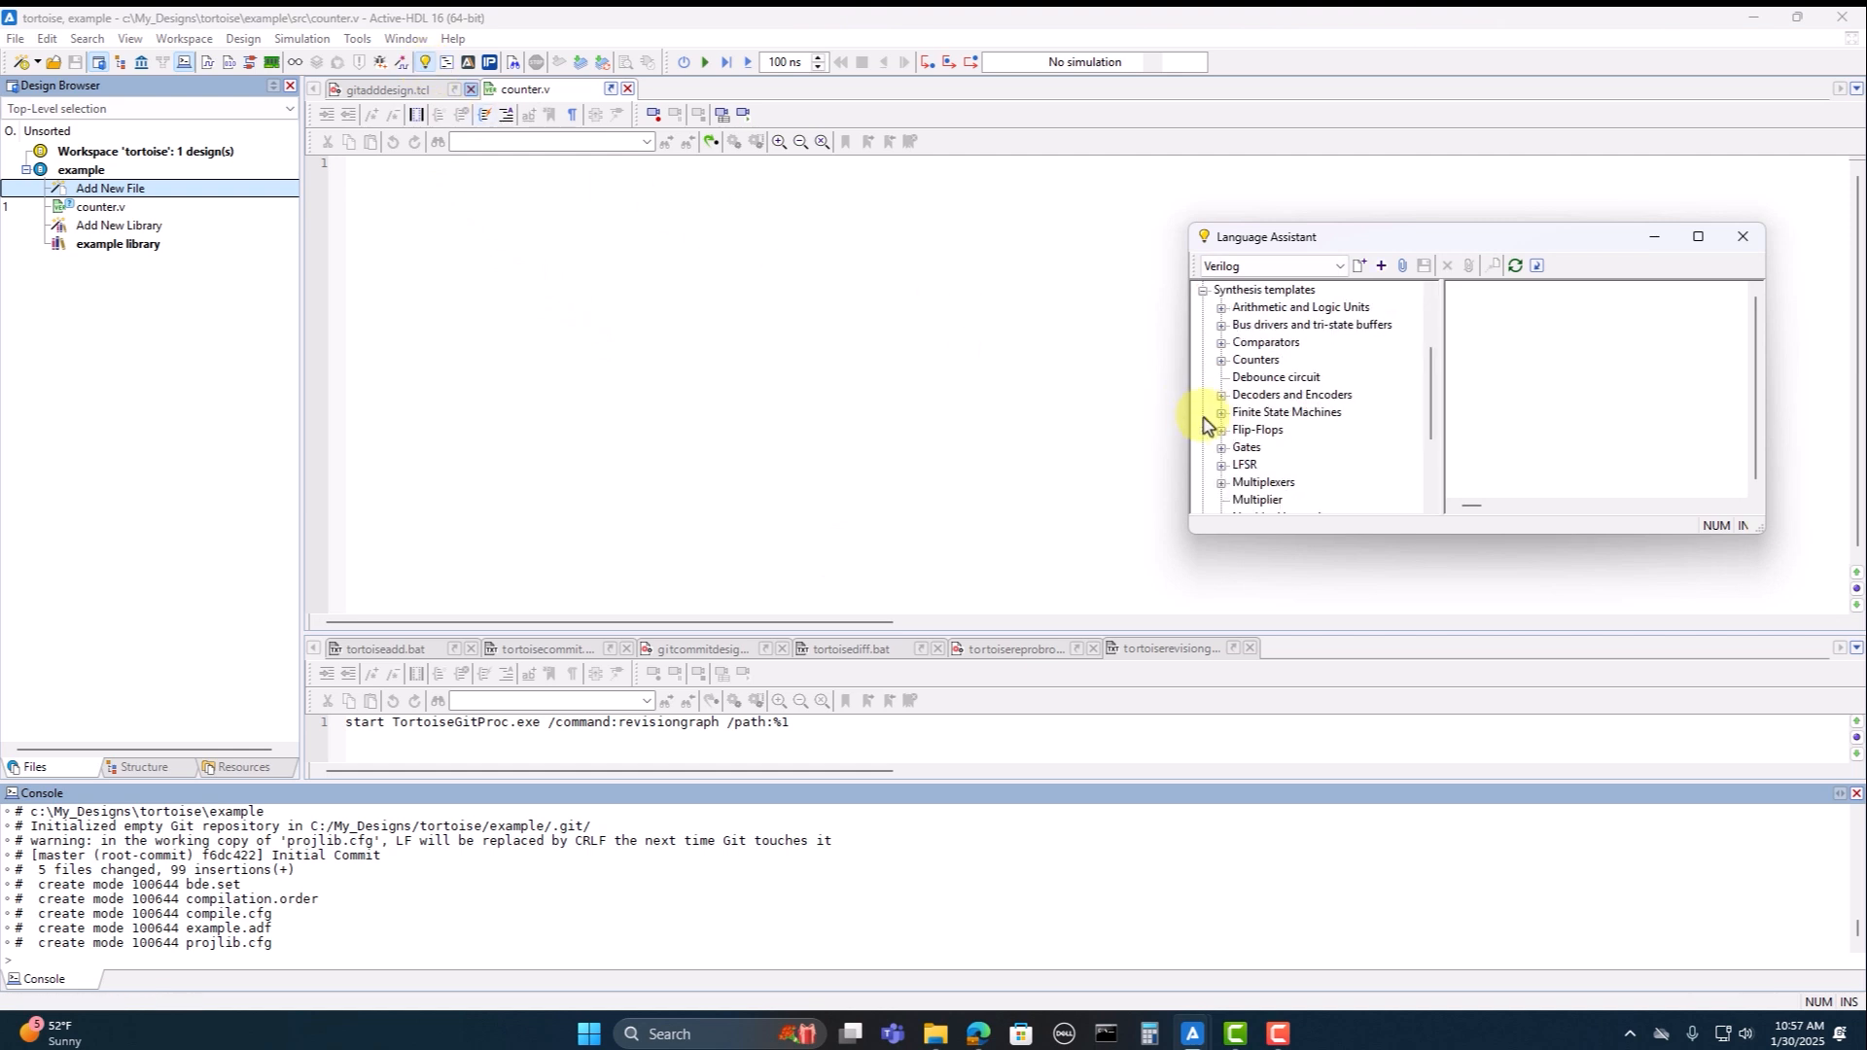
left_click(1222, 361)
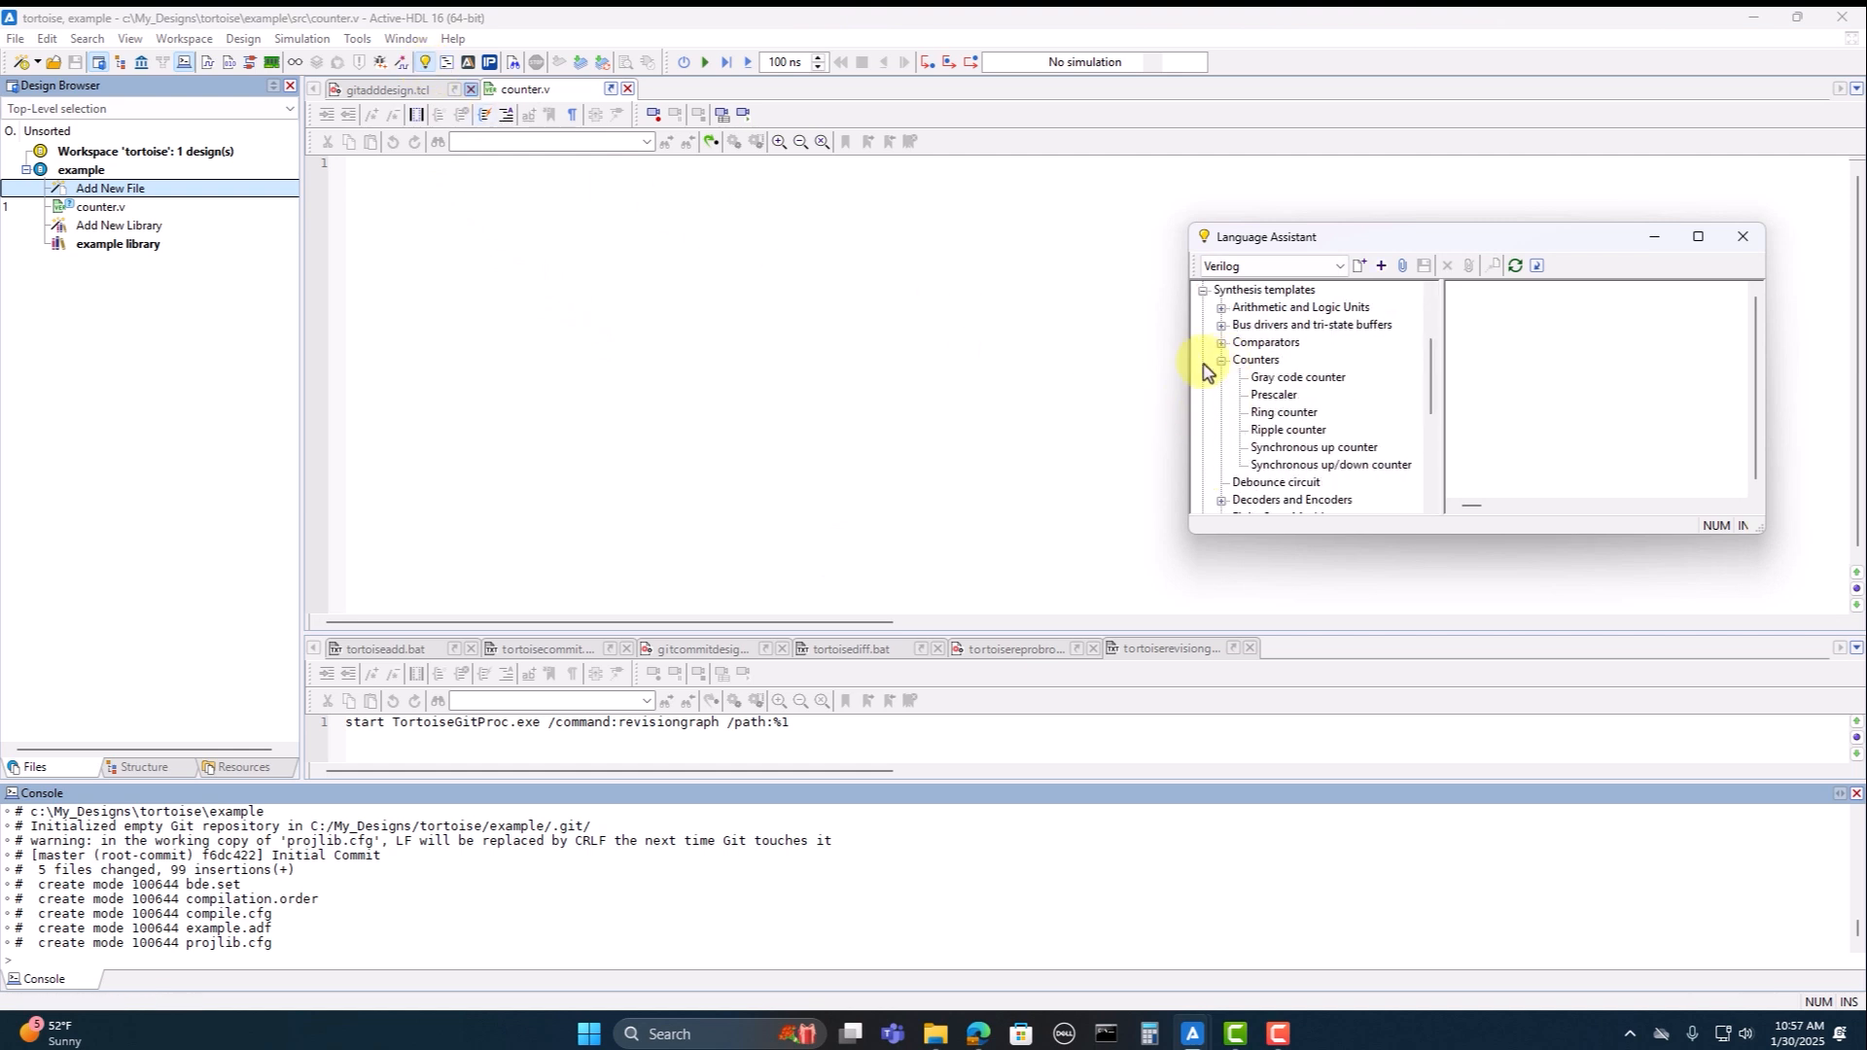
left_click(1274, 449)
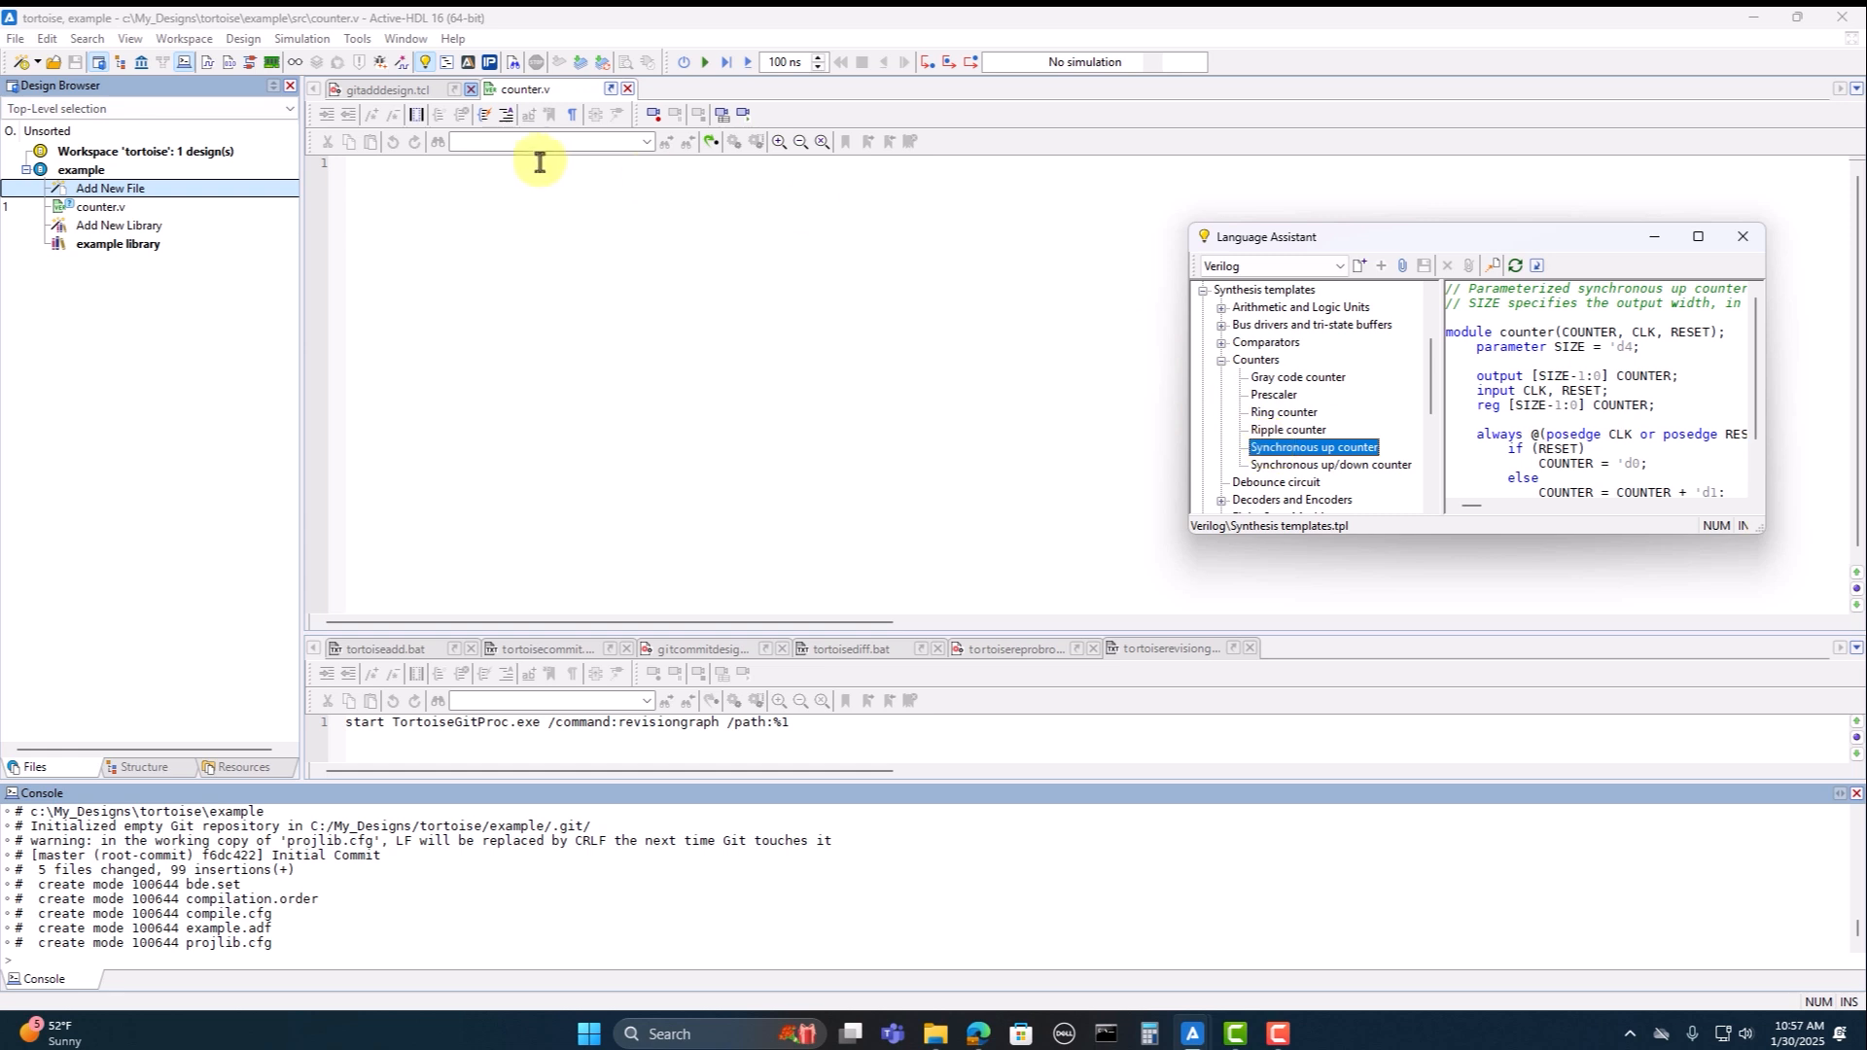
left_click(1502, 267)
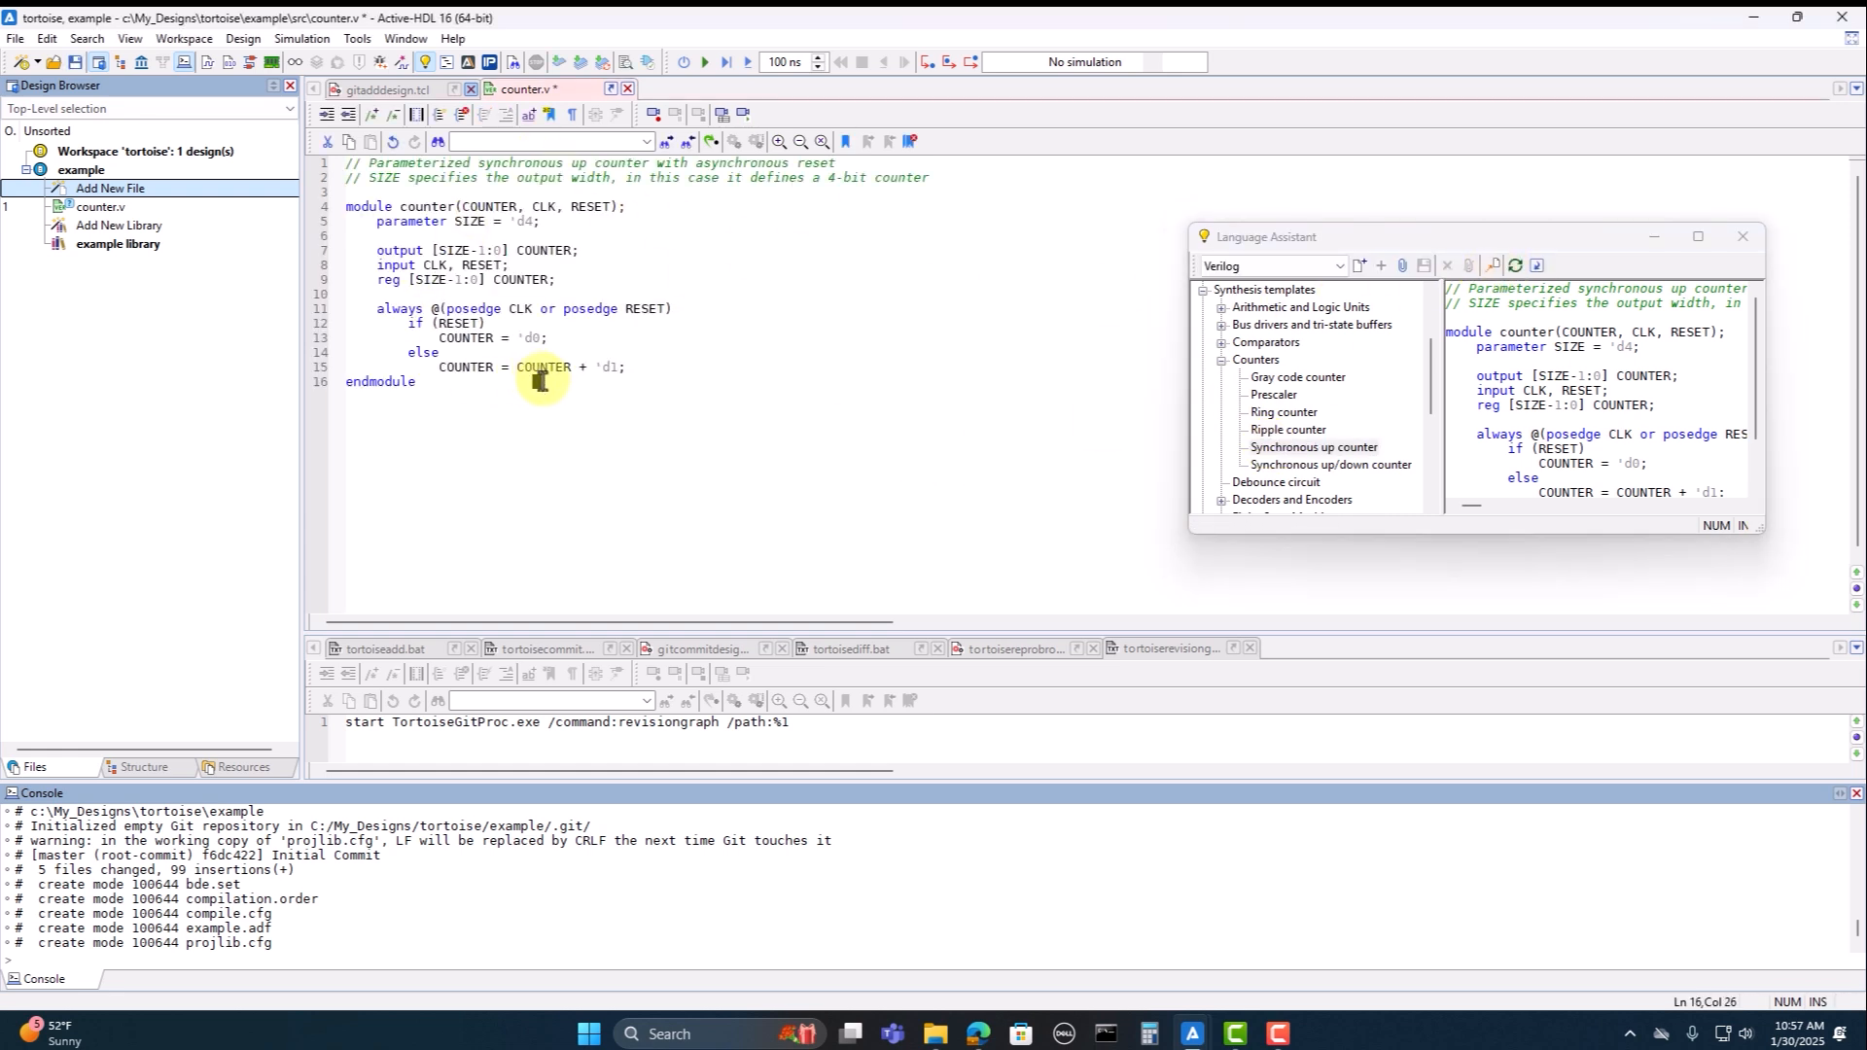
Step: Save counter.v and close the Language Assistant
key("ctrl+s")
left_click(1742, 236)
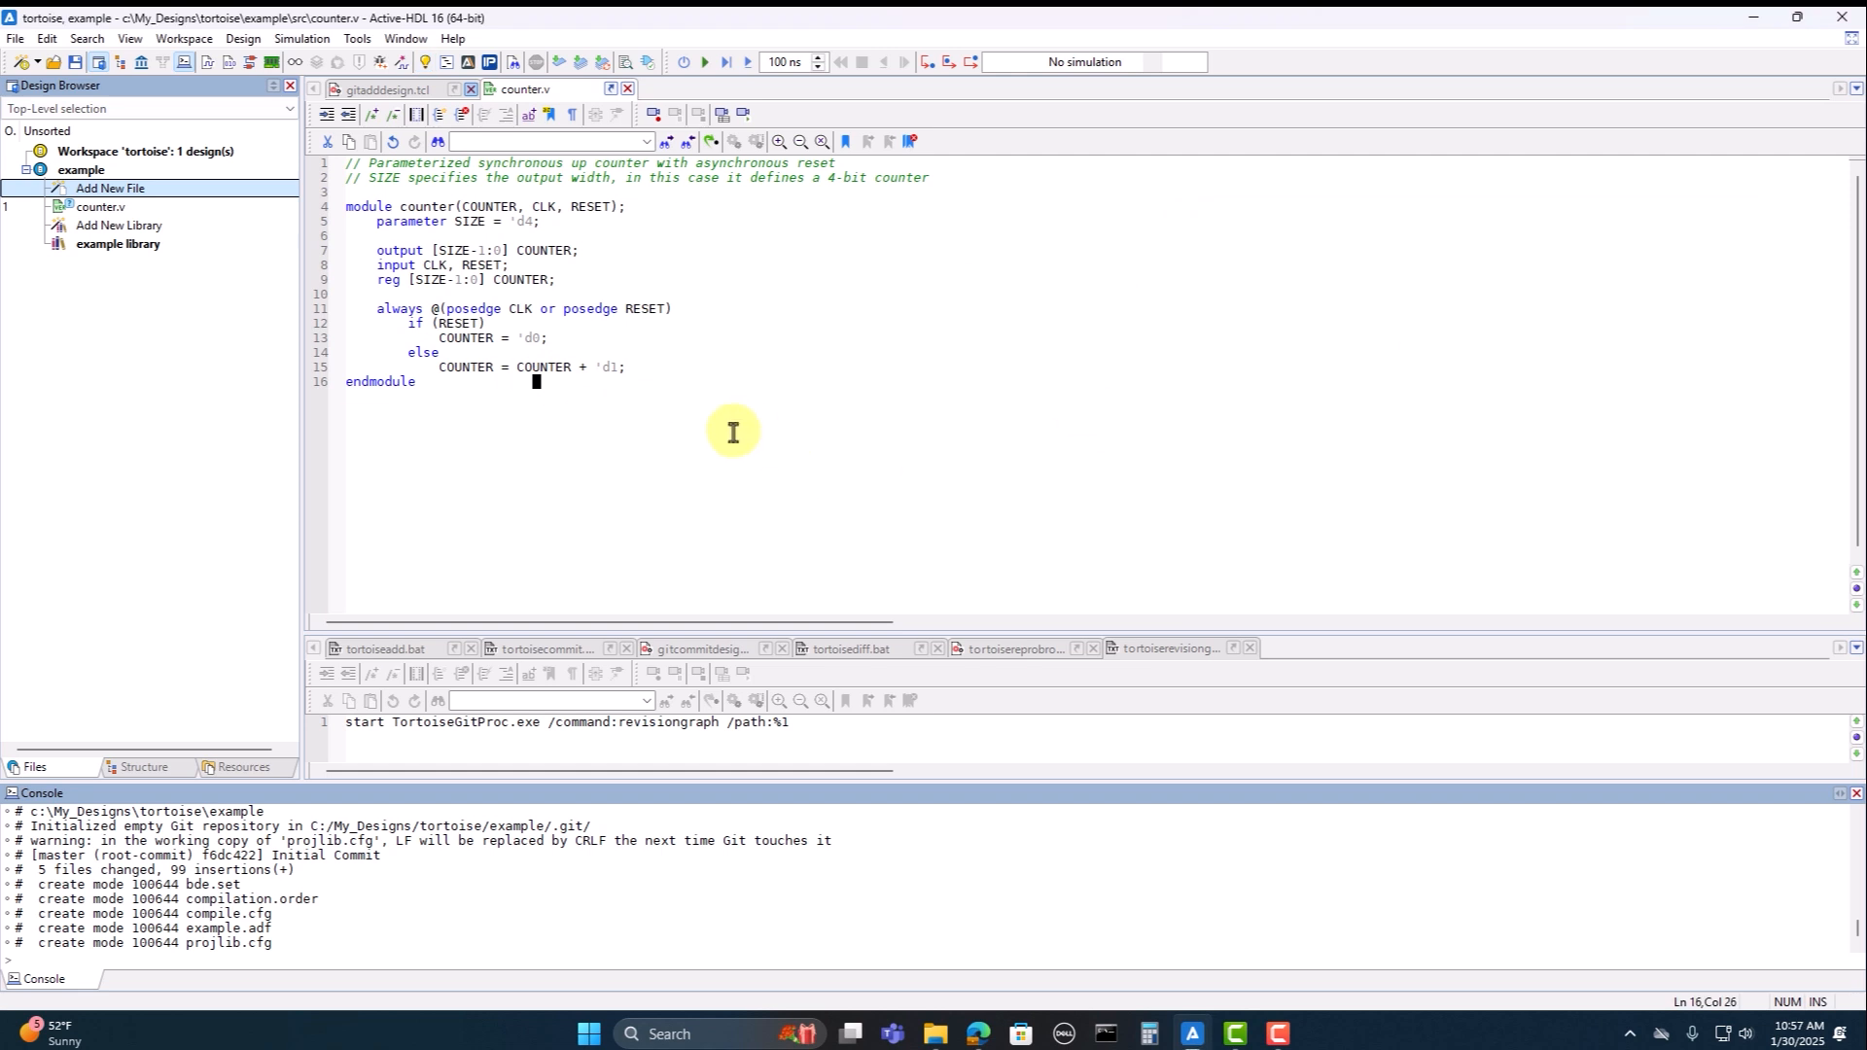
left_click(703, 419)
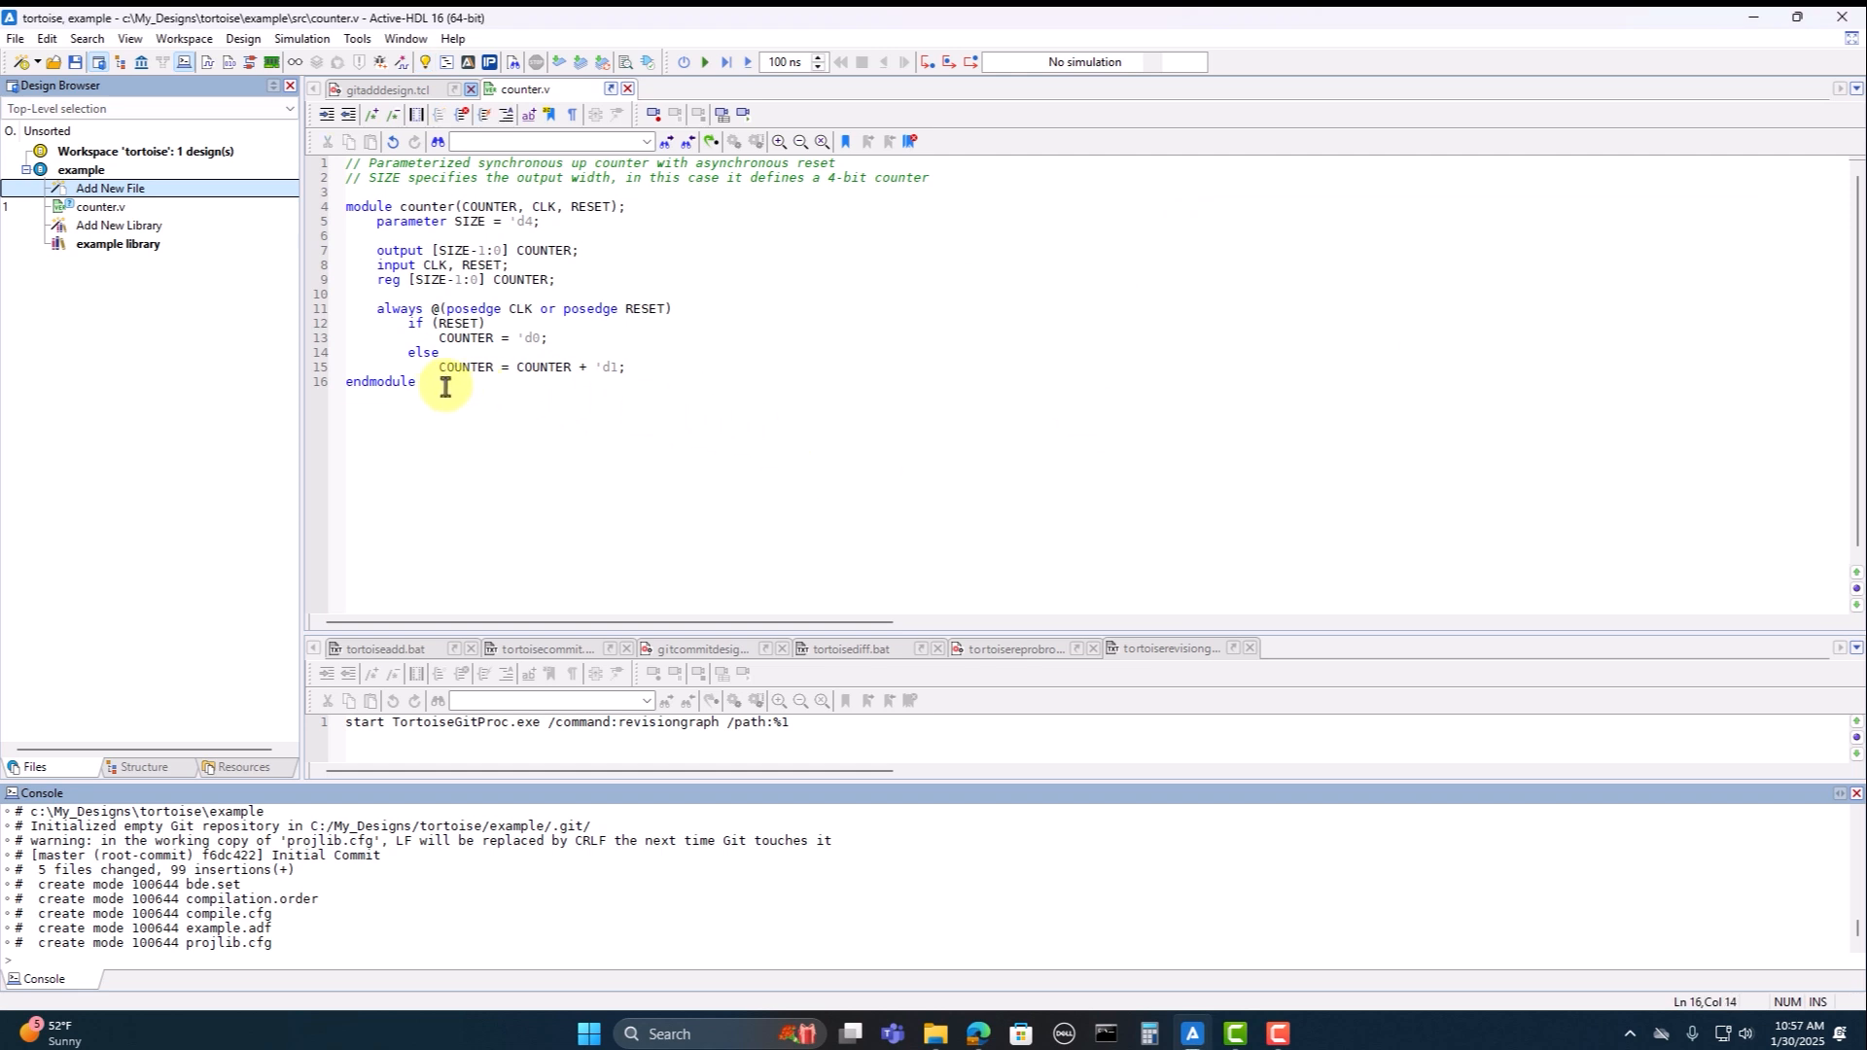
Step: Review the tortoiseadd.bat script and add counter.v to the Git repository with the TortoiseGitAdd file tool
left_click(386, 650)
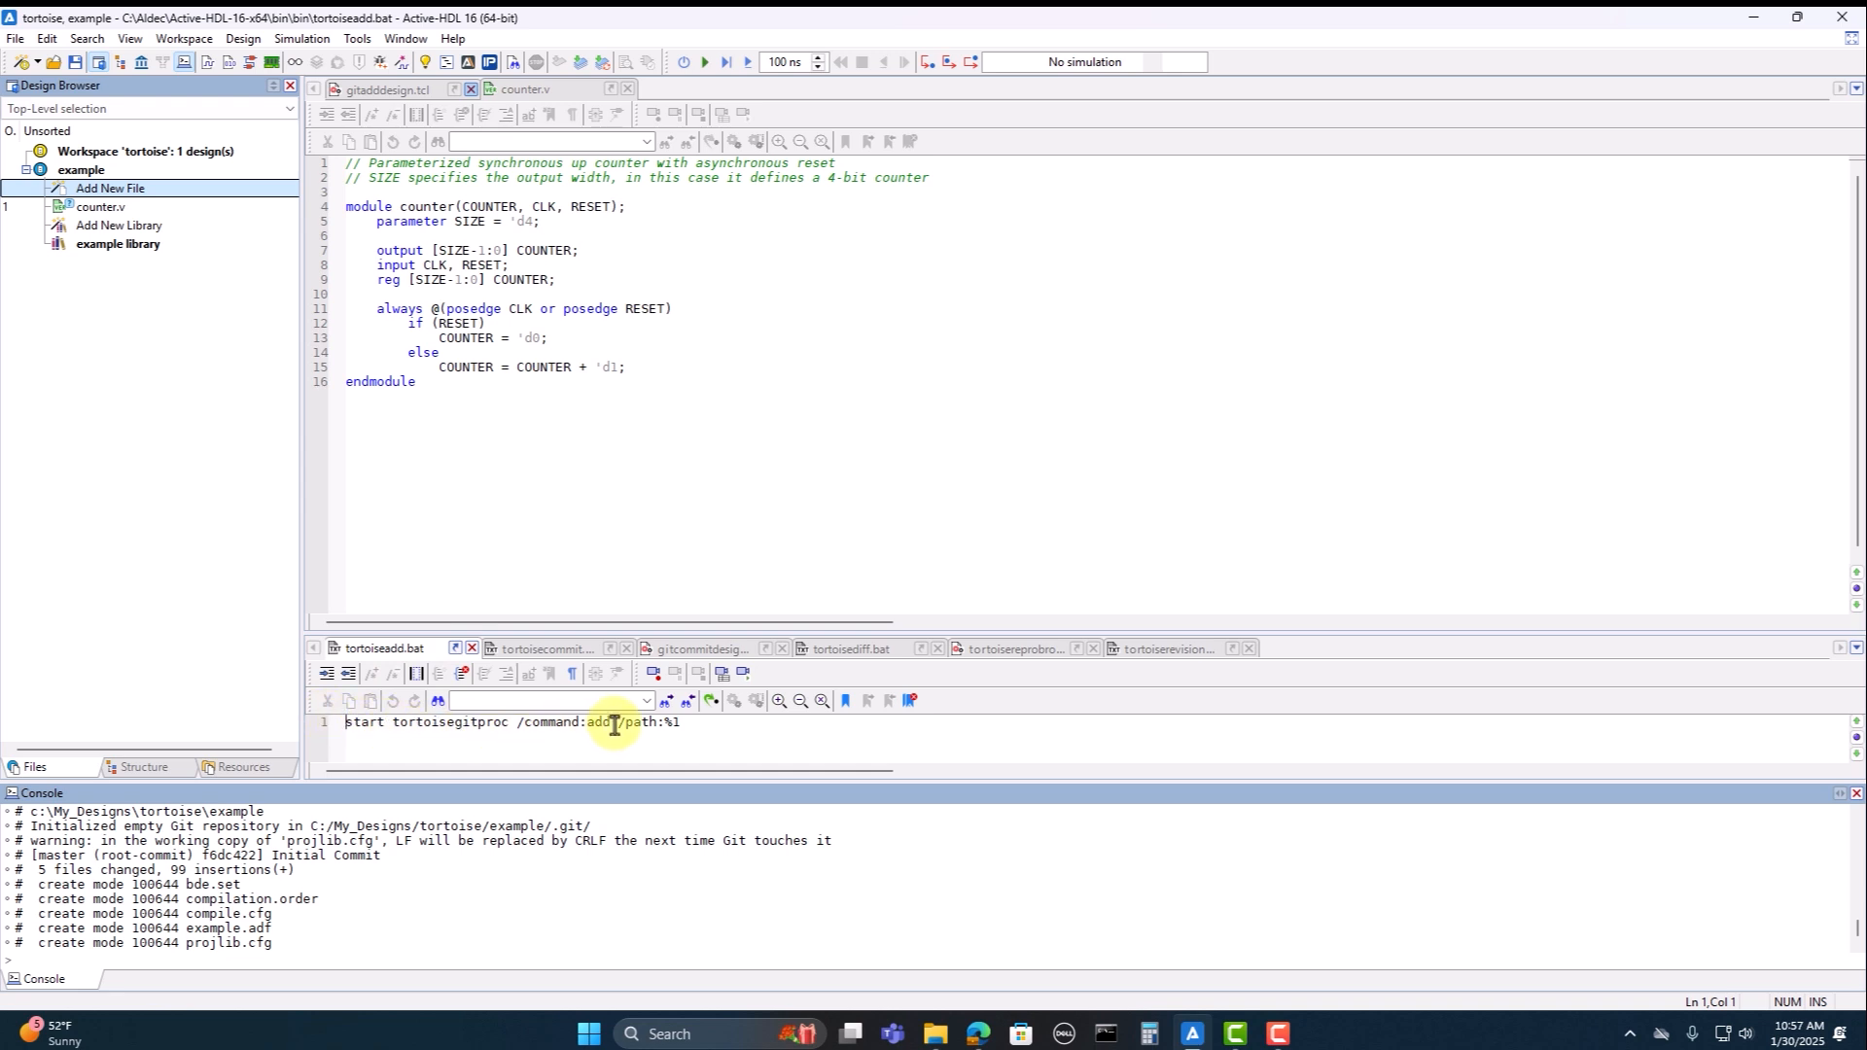
left_click(774, 725)
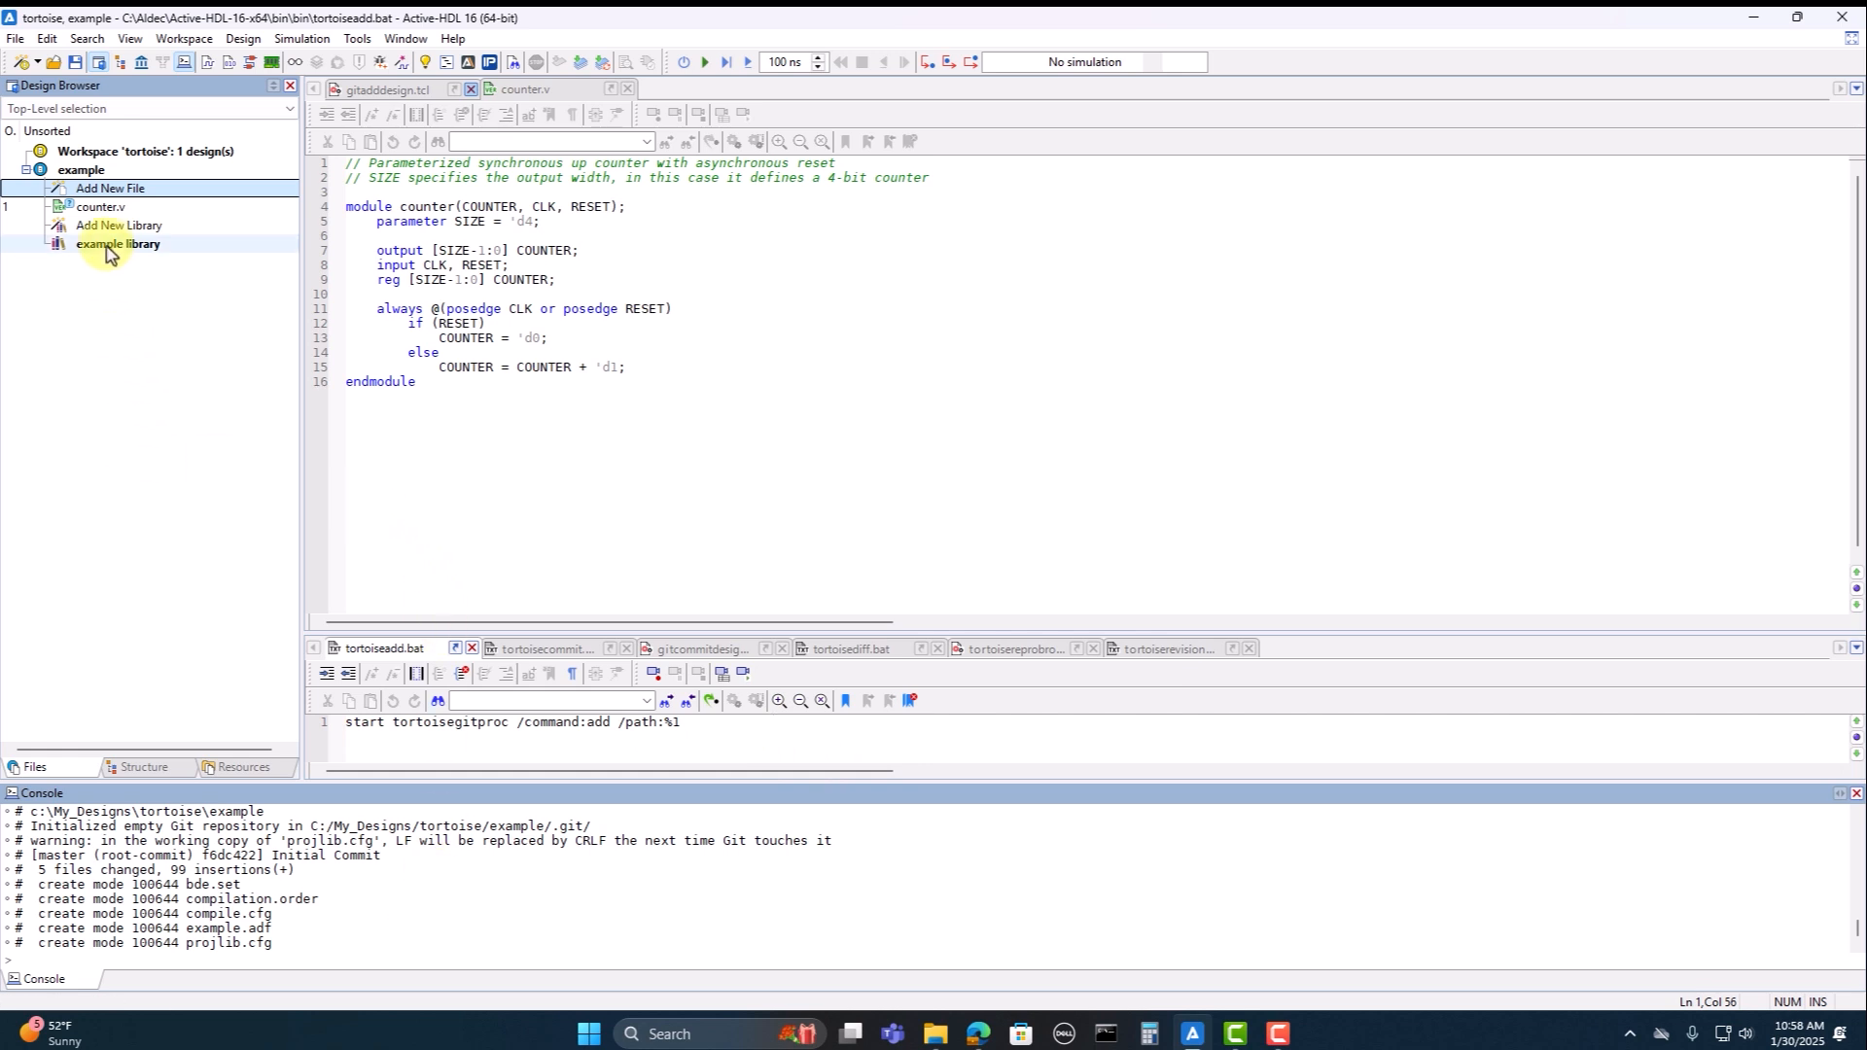
left_click(108, 214)
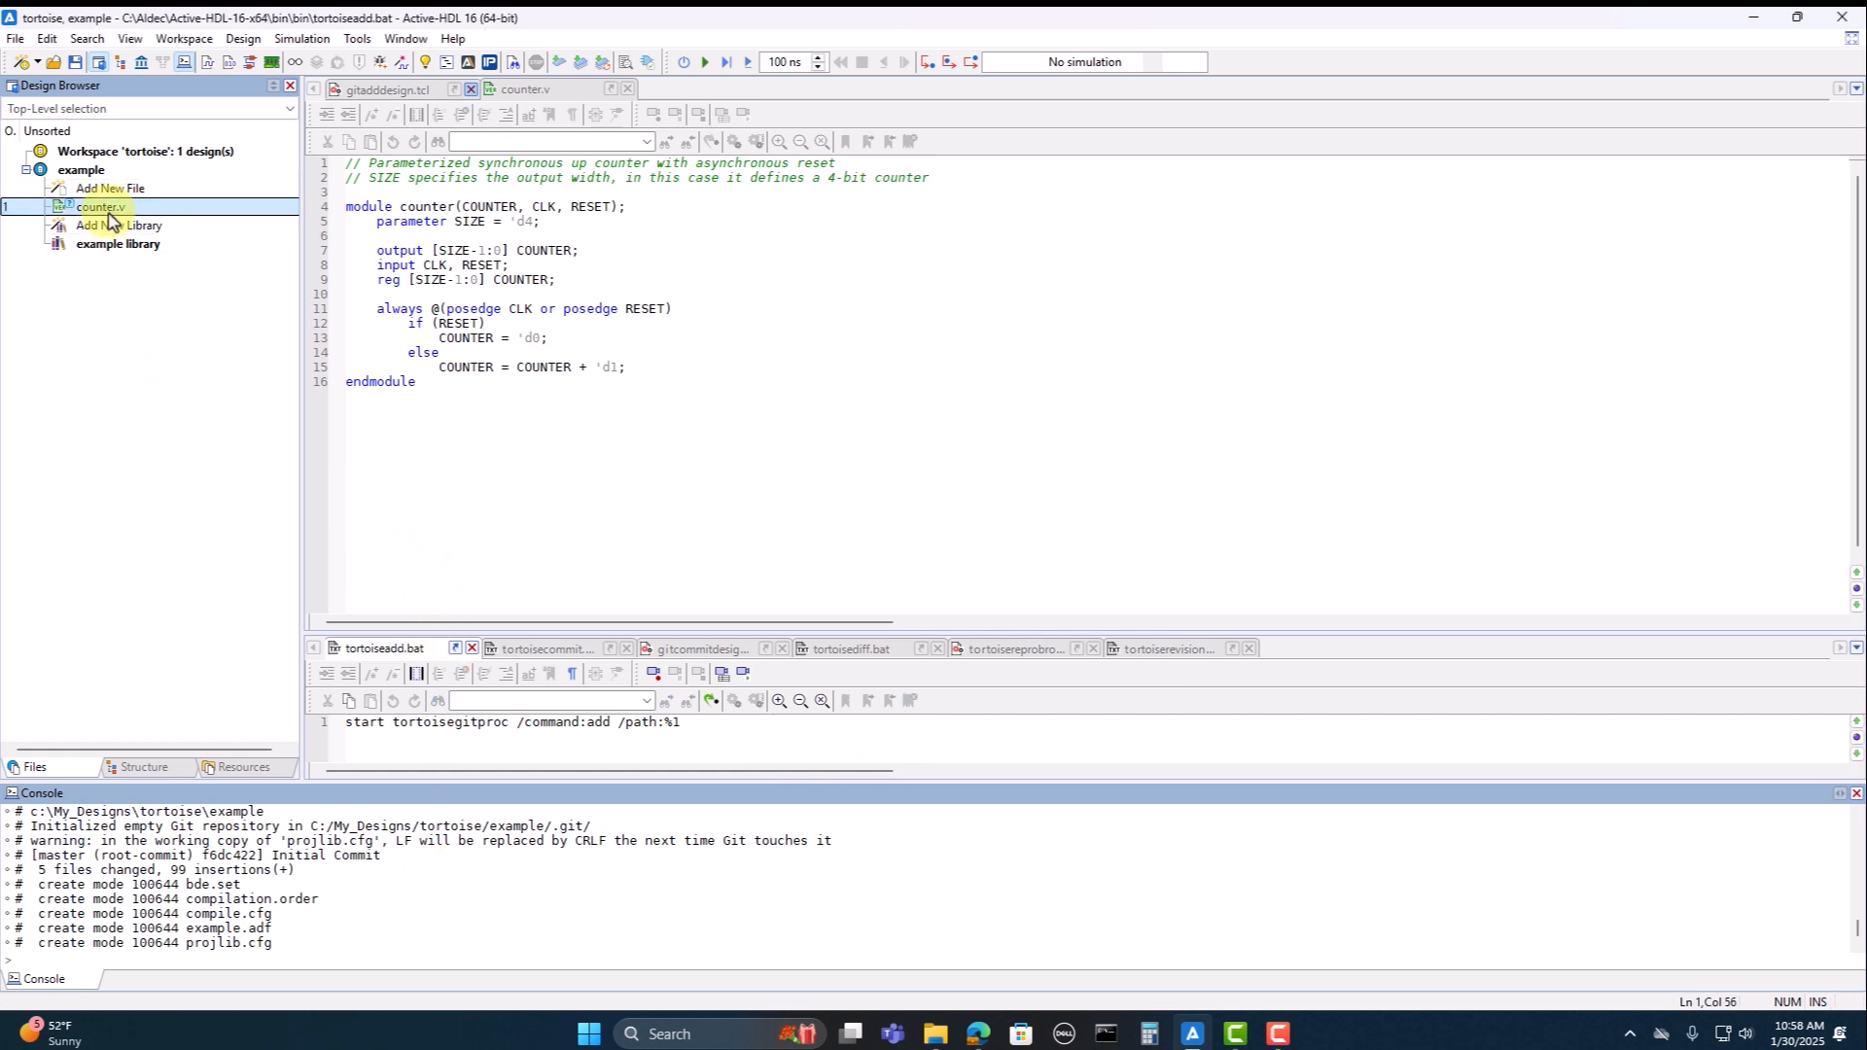
right_click(108, 214)
mouse_move(152, 246)
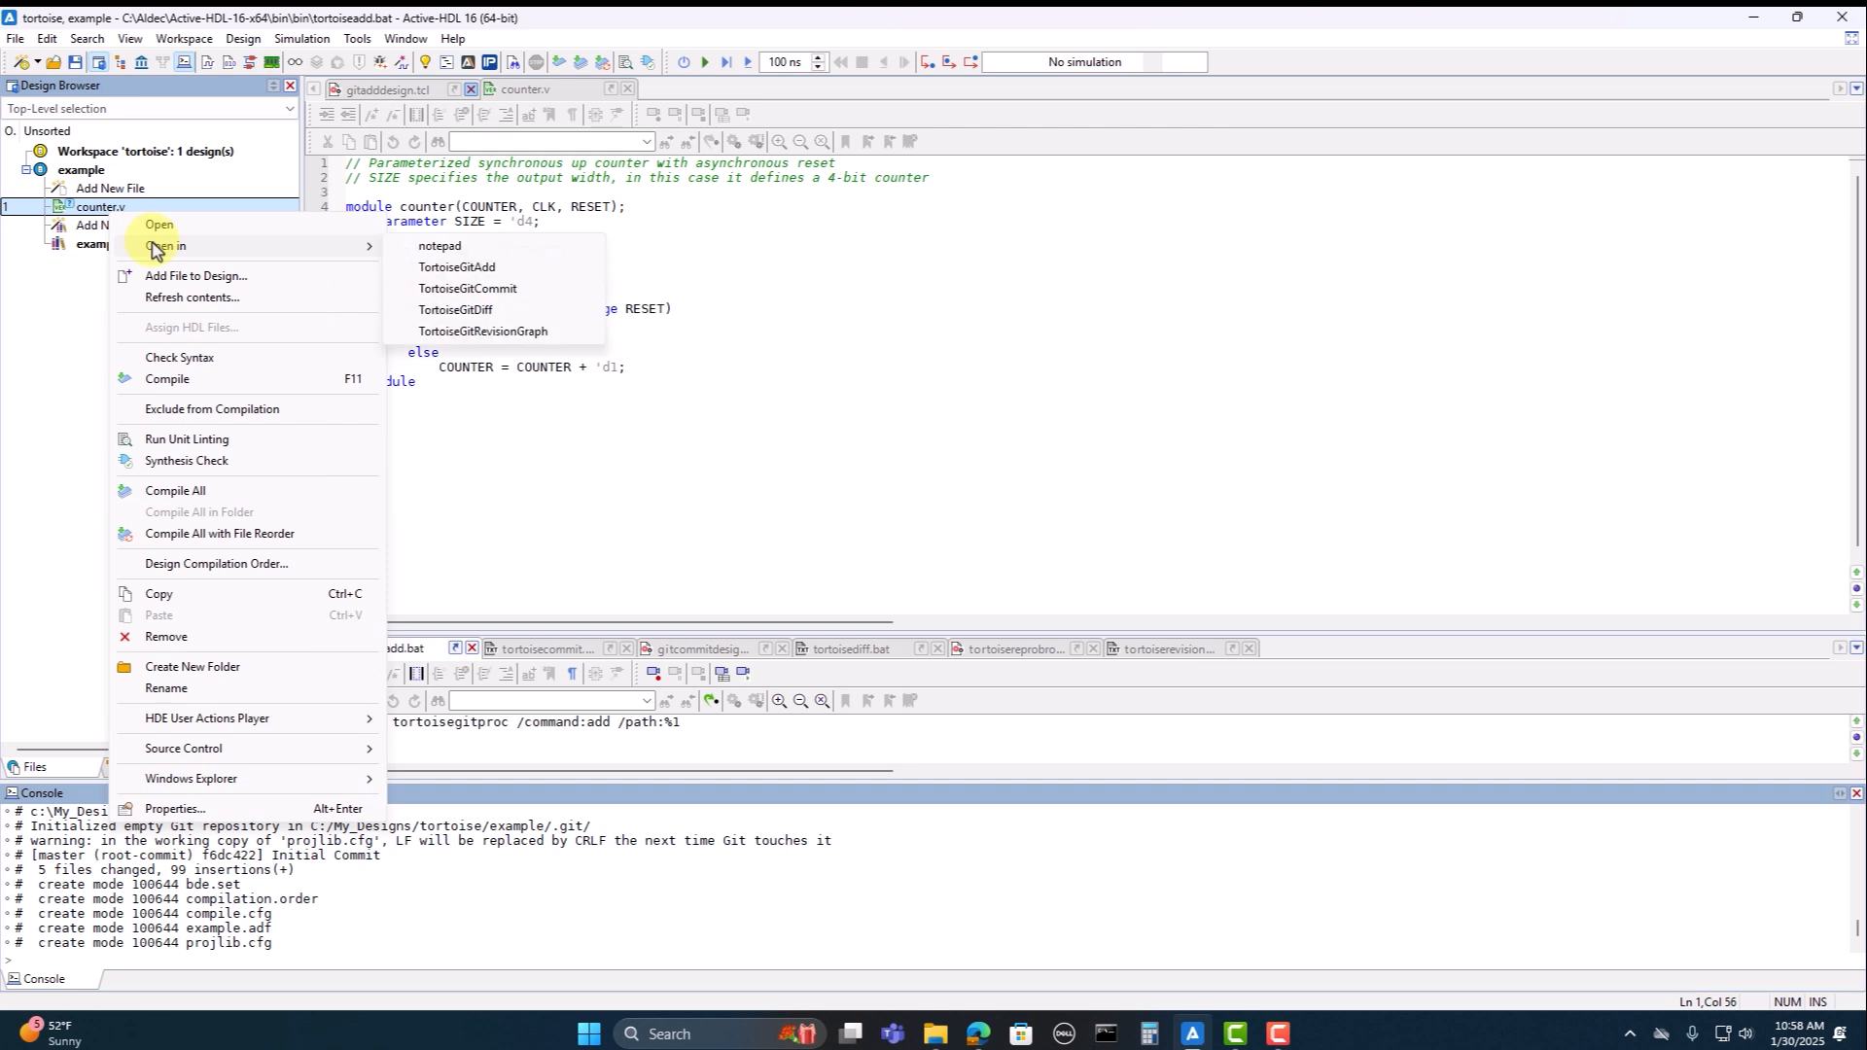
left_click(476, 275)
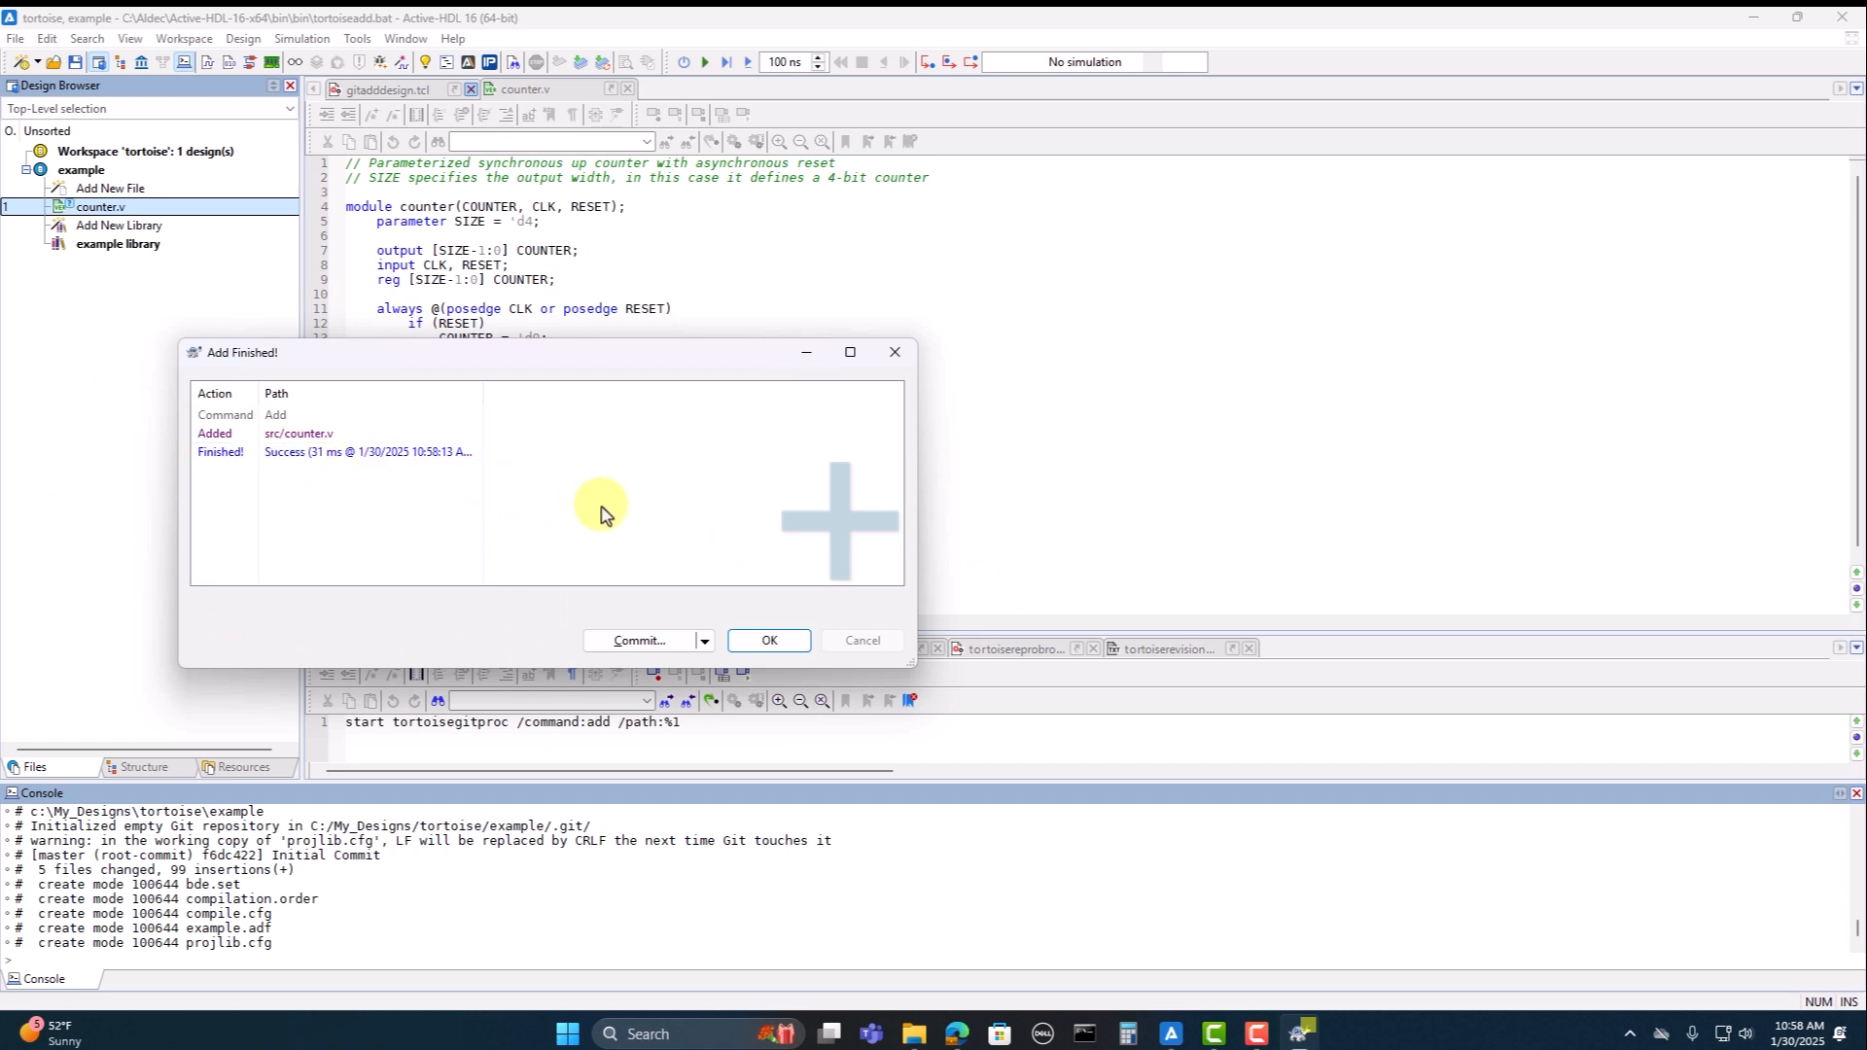
left_click(769, 640)
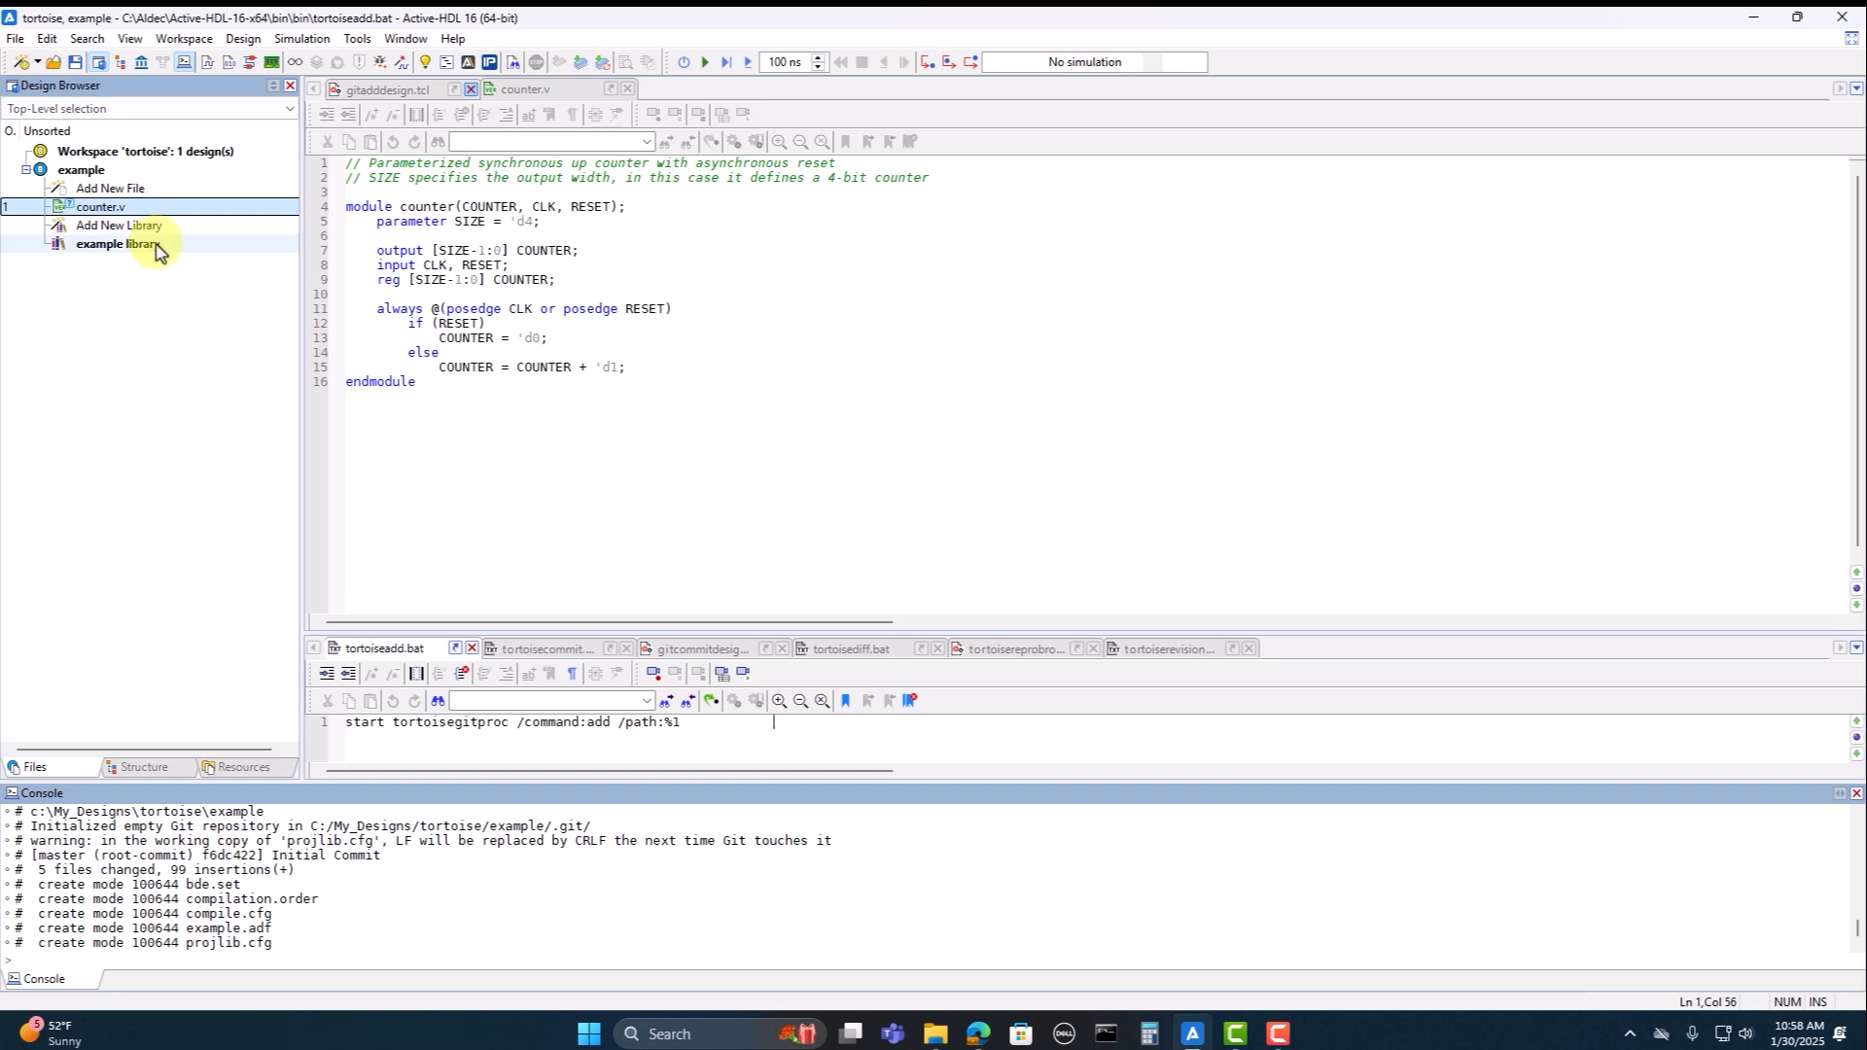
Step: Commit counter.v to master with TortoiseGitCommit using the message "added new file", checking the tortoisecommit.bat script along the way
right_click(177, 212)
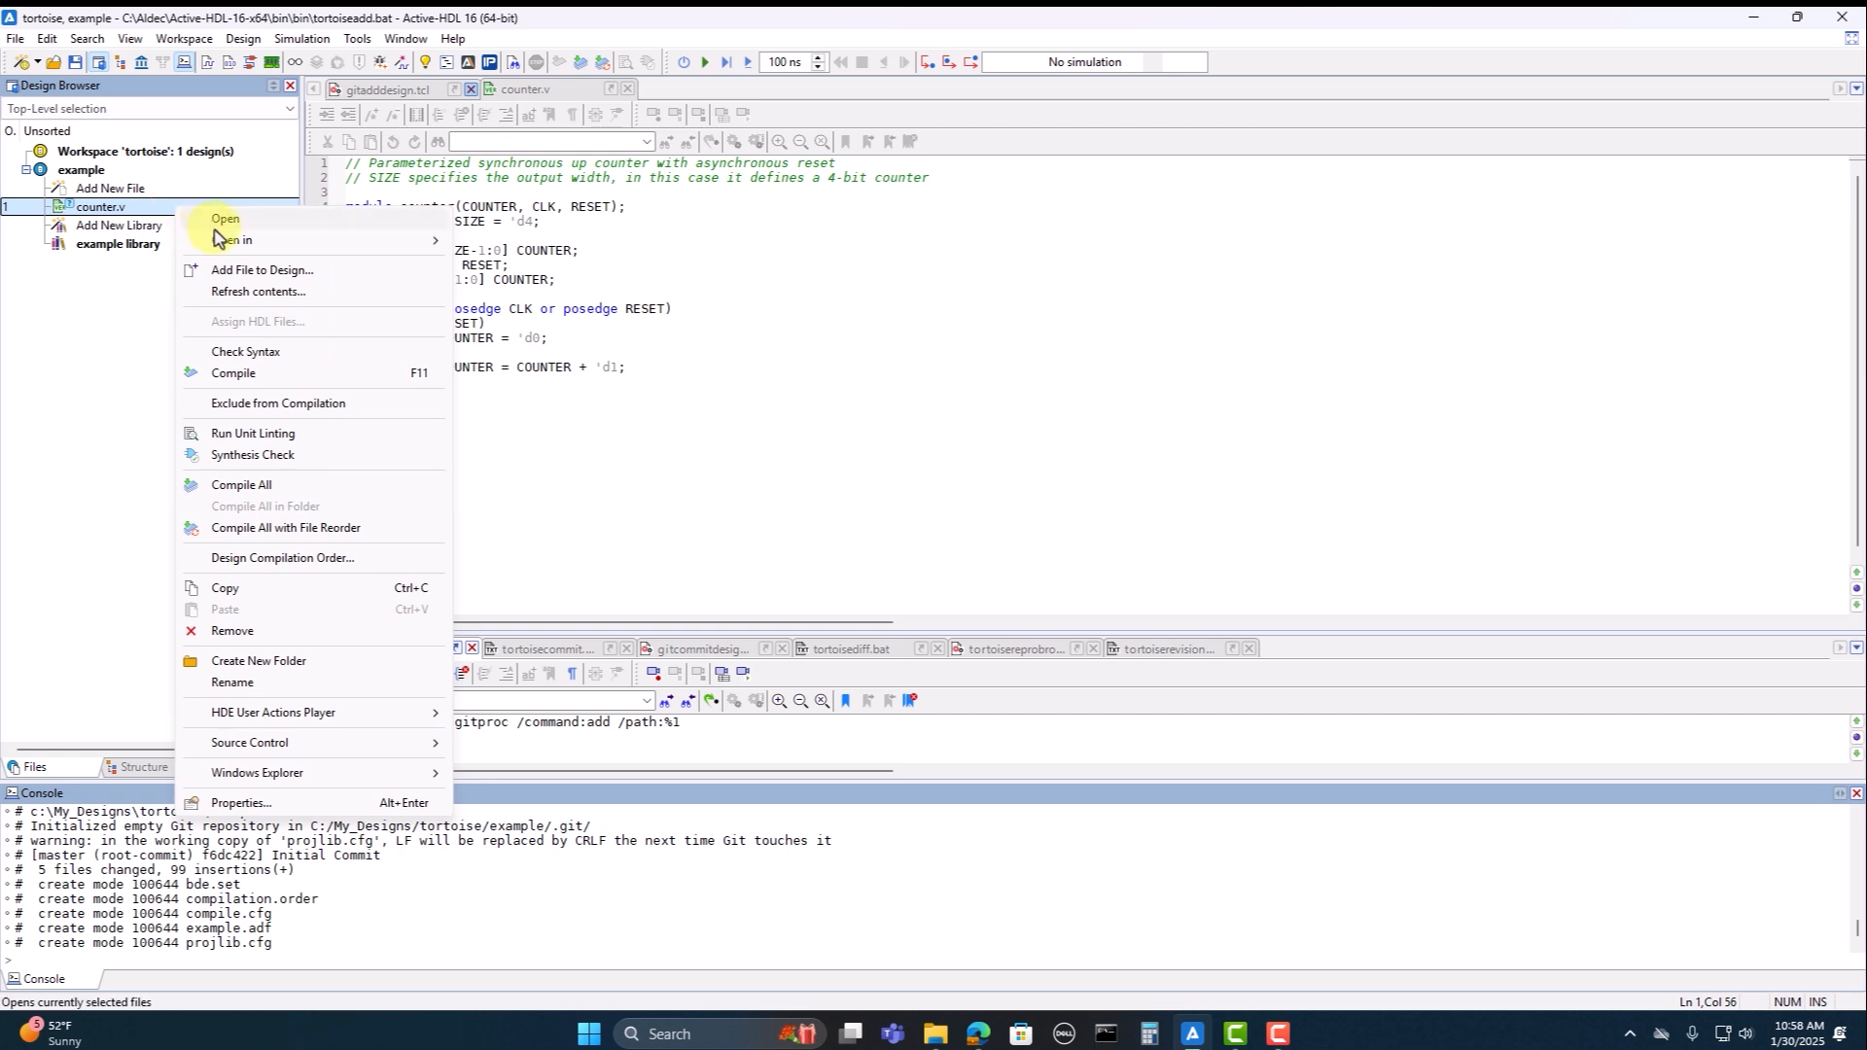
mouse_move(238, 243)
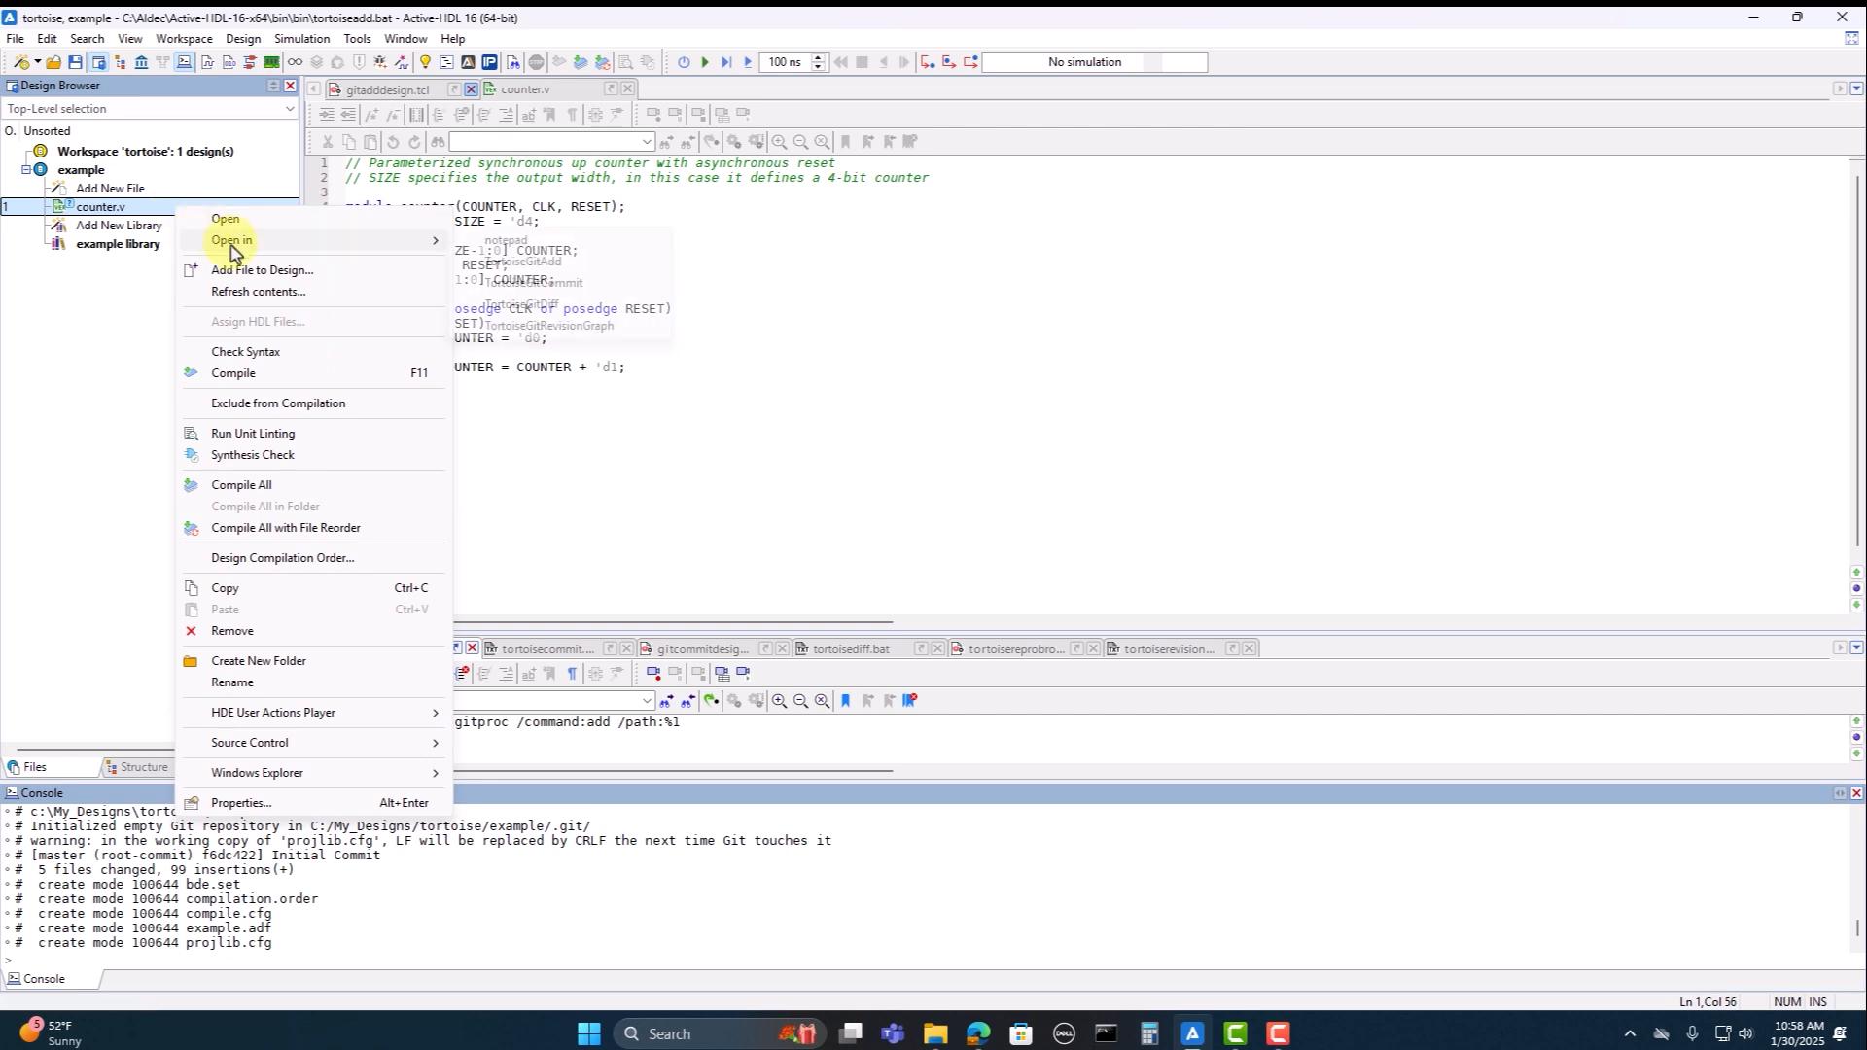
left_click(529, 290)
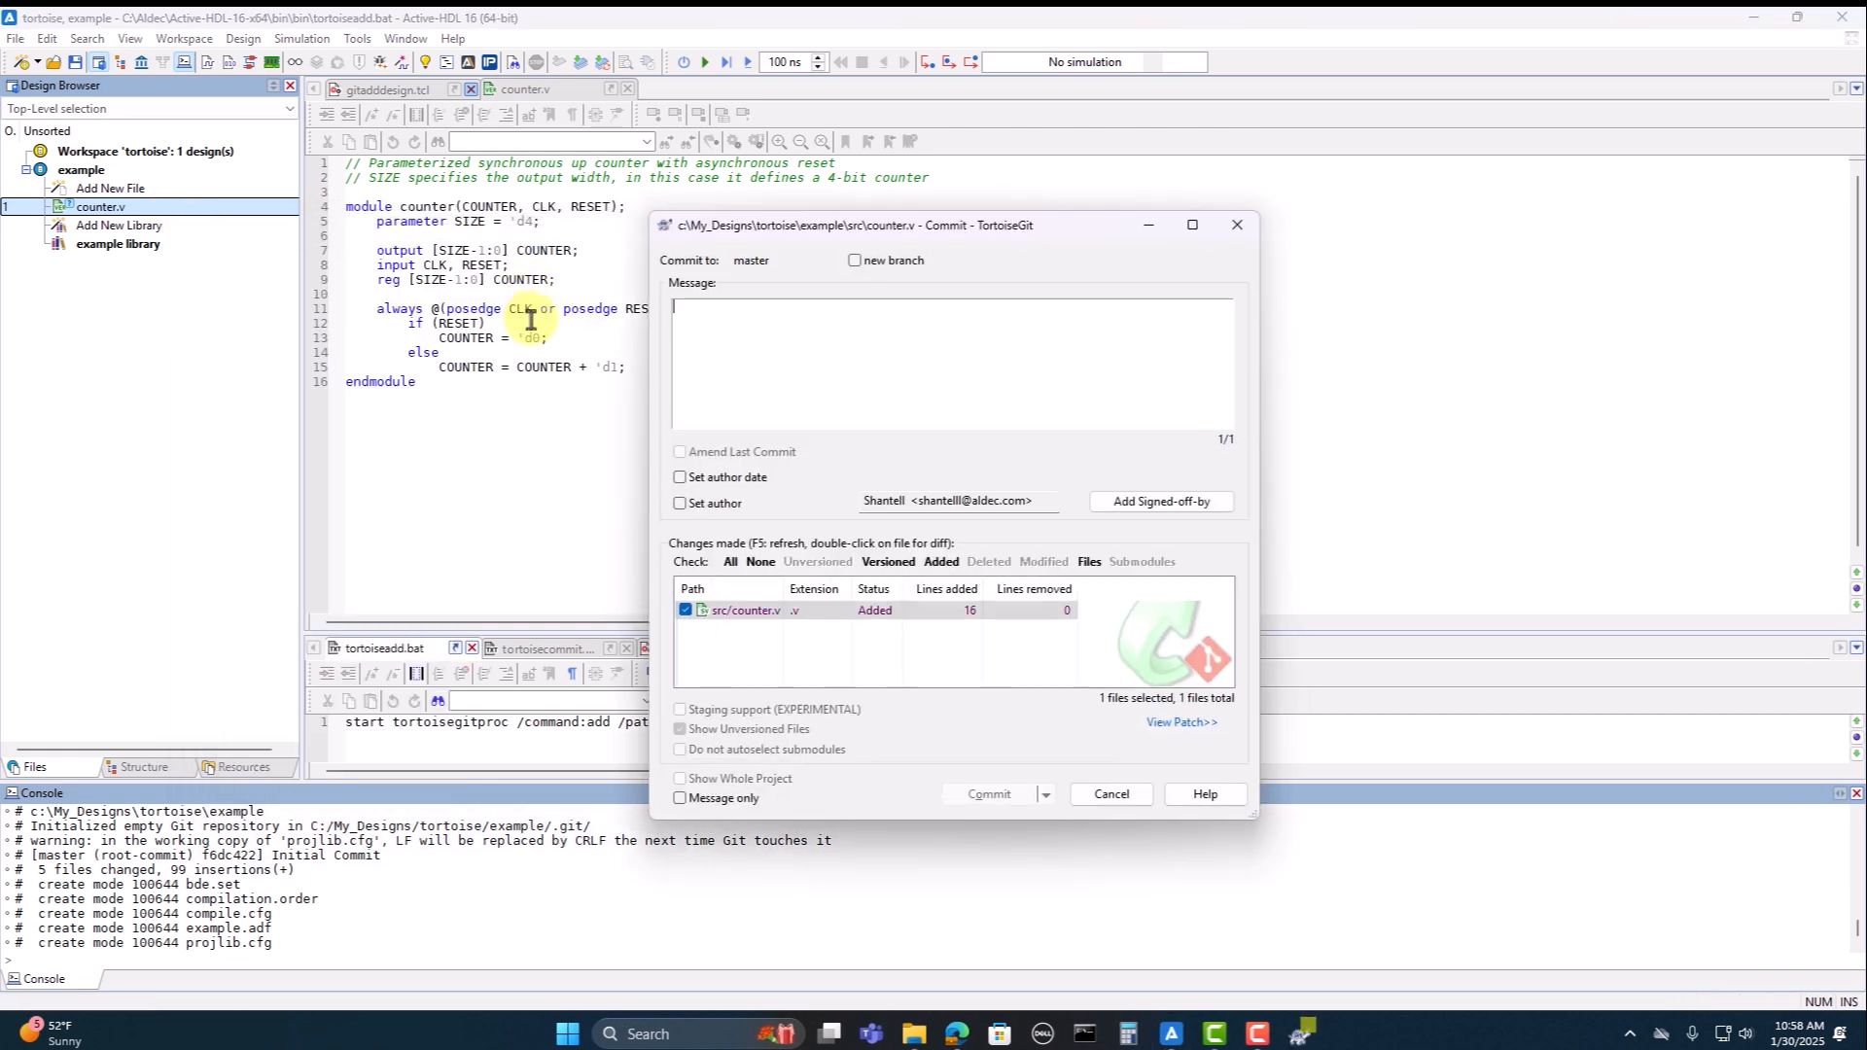
left_click(534, 484)
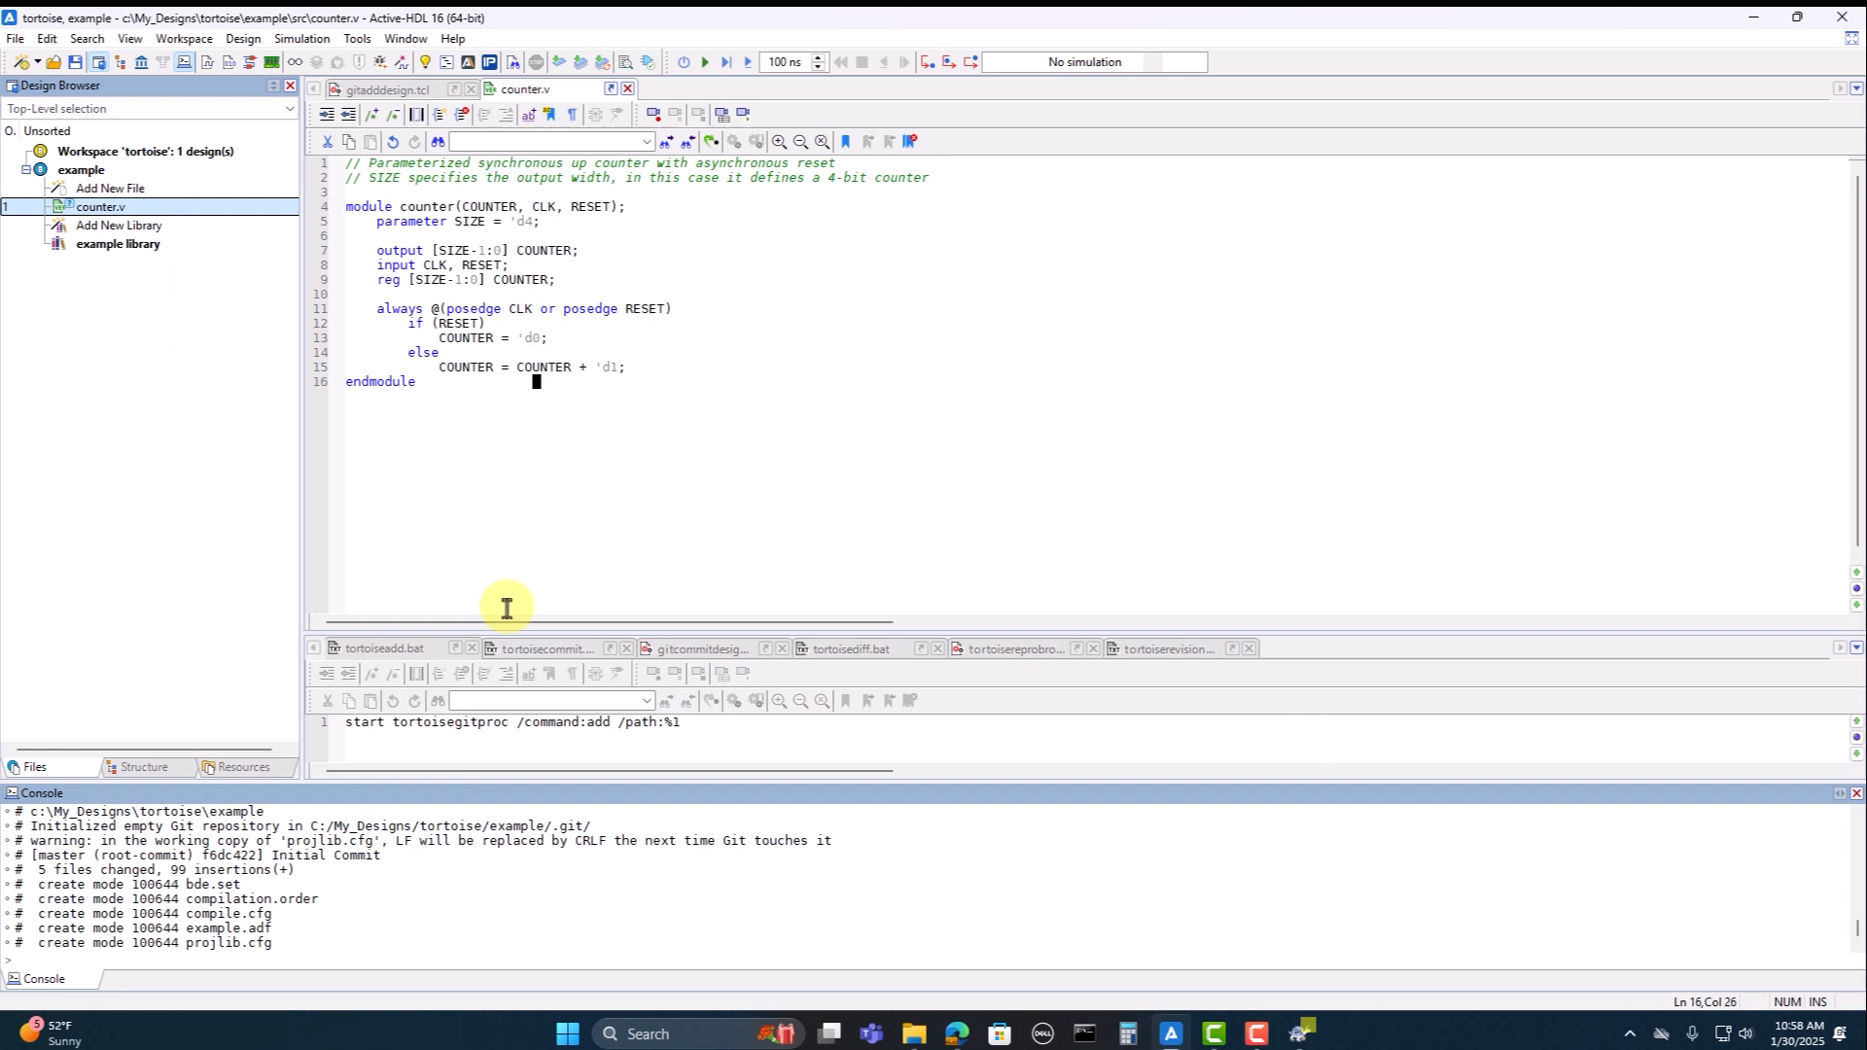
left_click(525, 654)
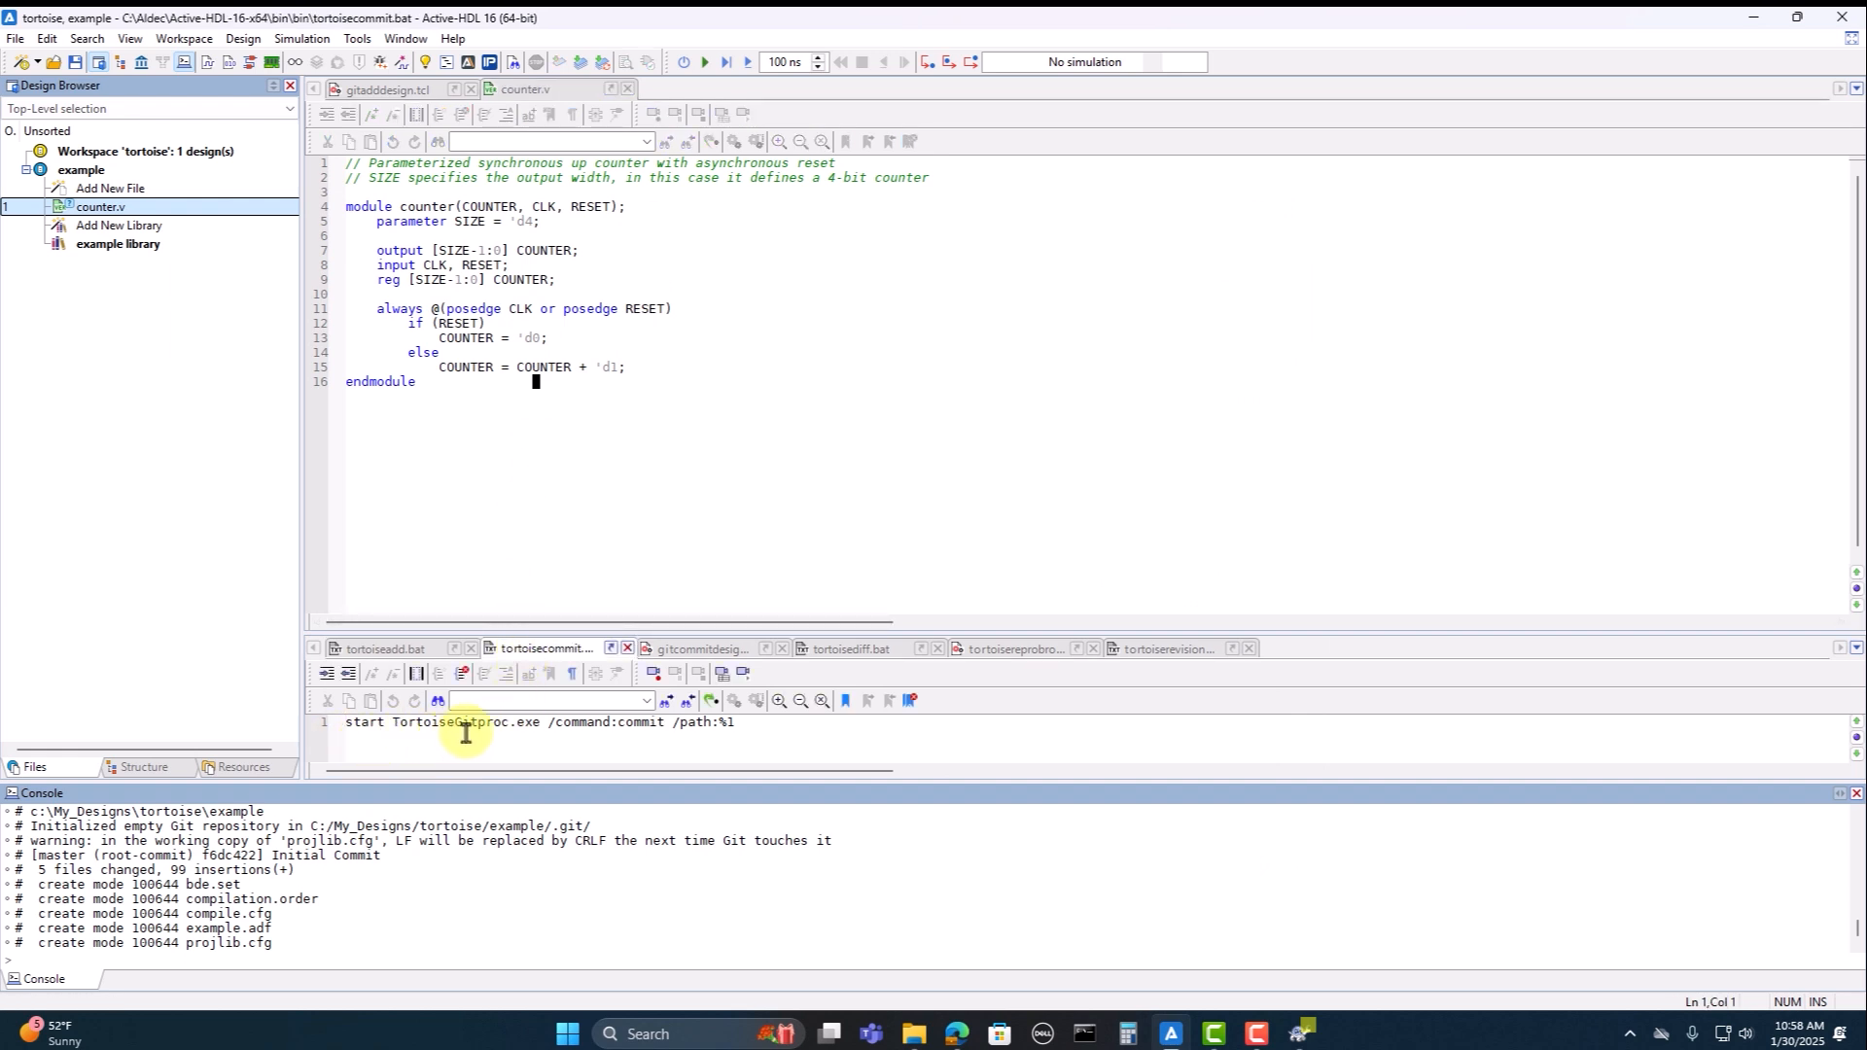
double_click(654, 724)
left_click(656, 746)
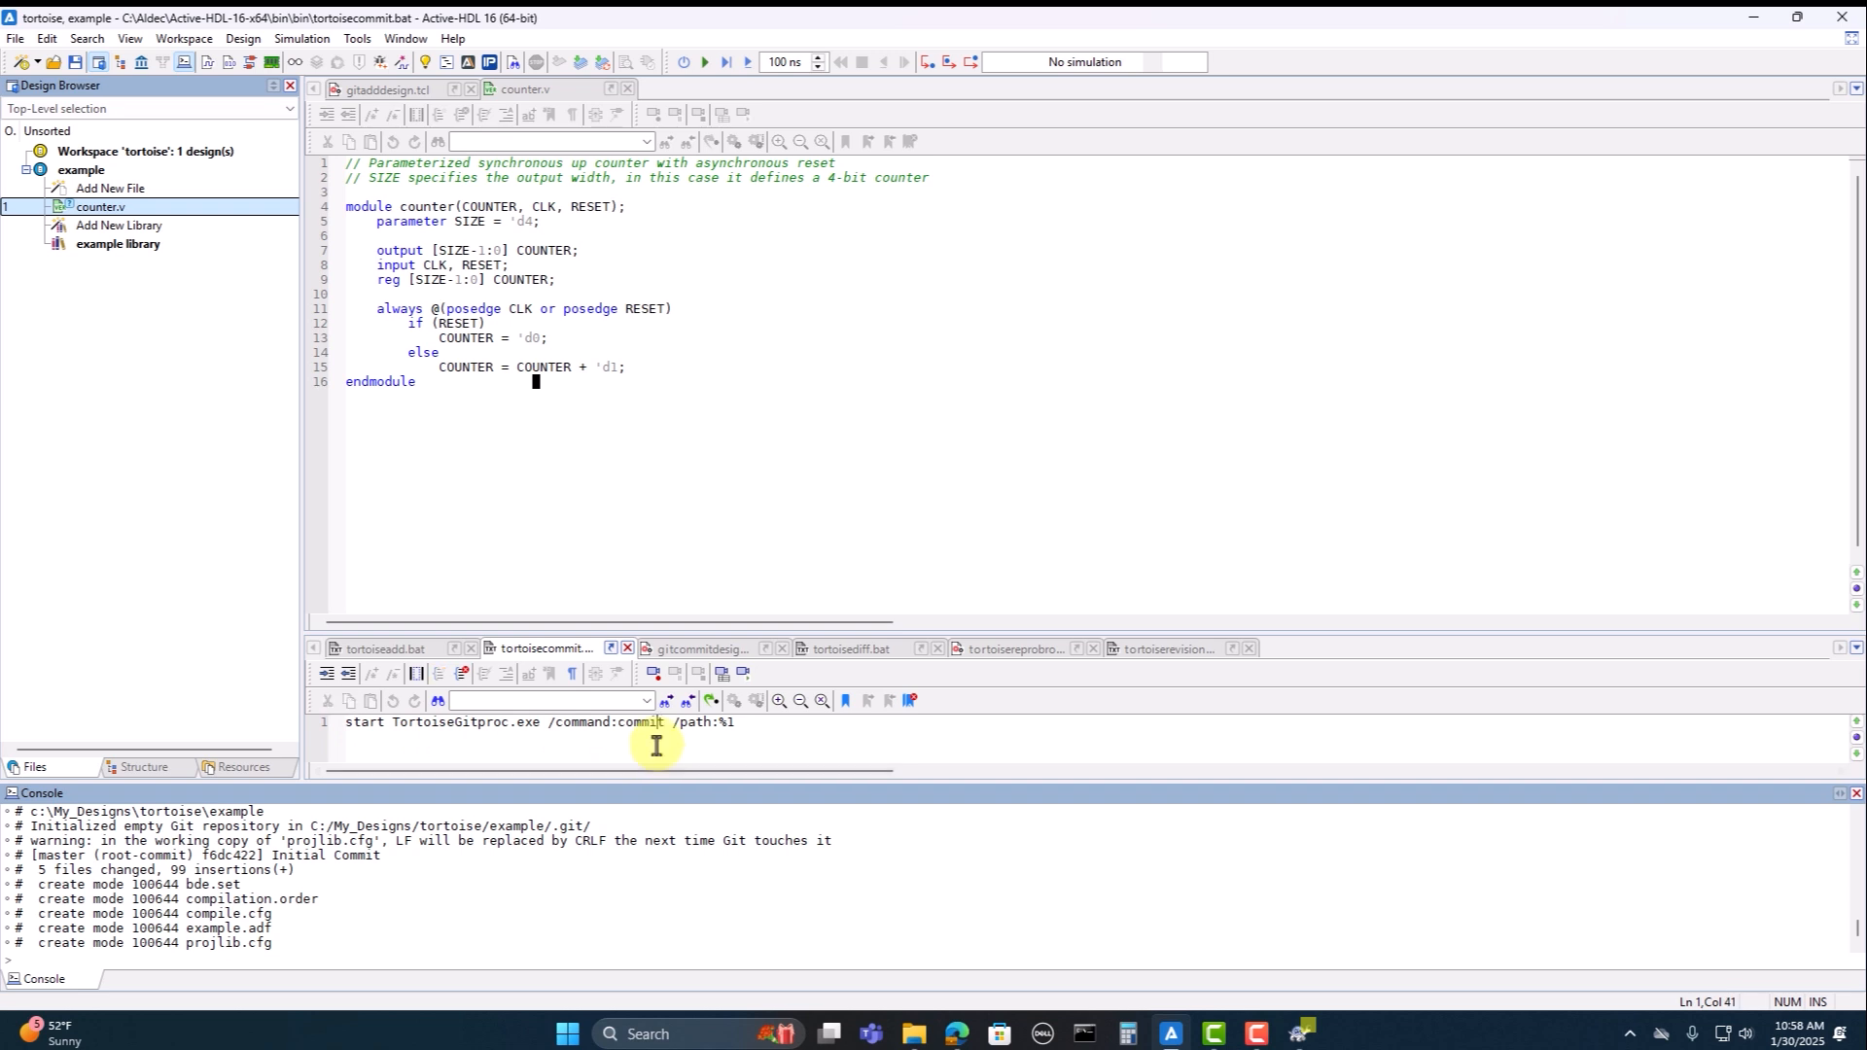
left_click(1300, 1031)
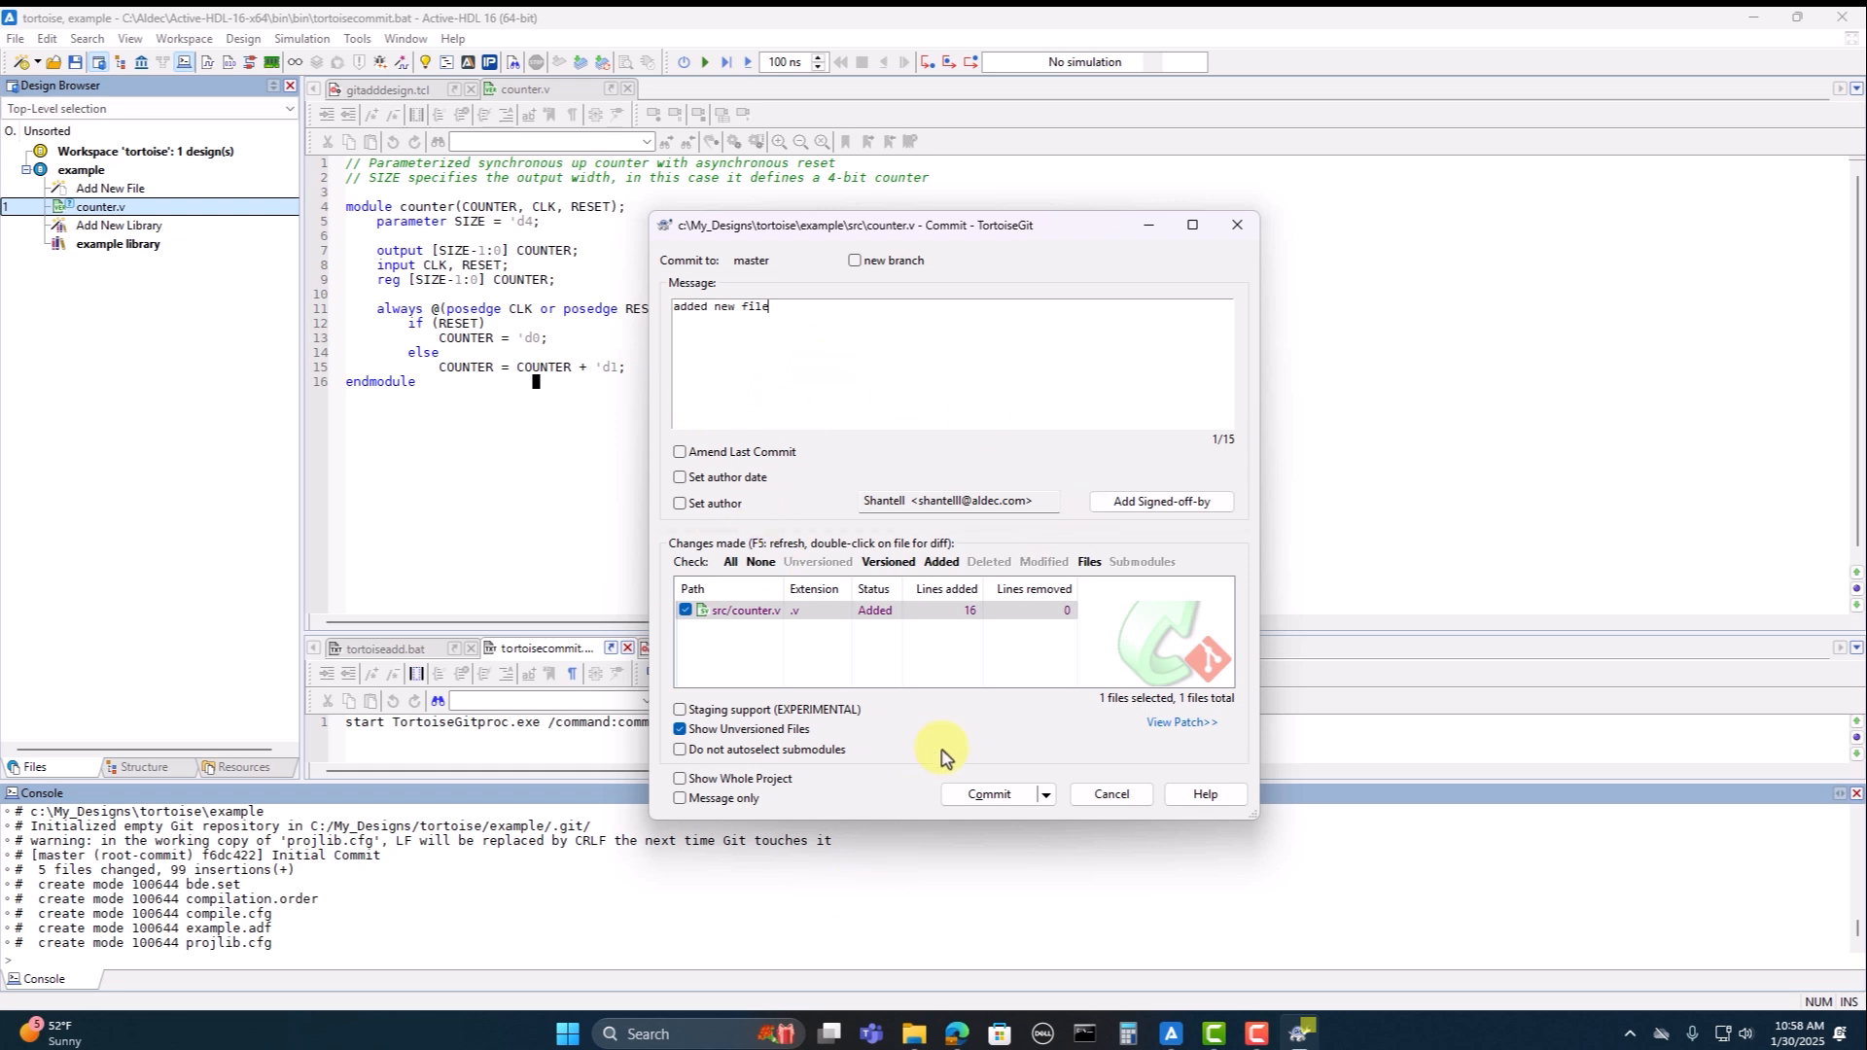
left_click(978, 795)
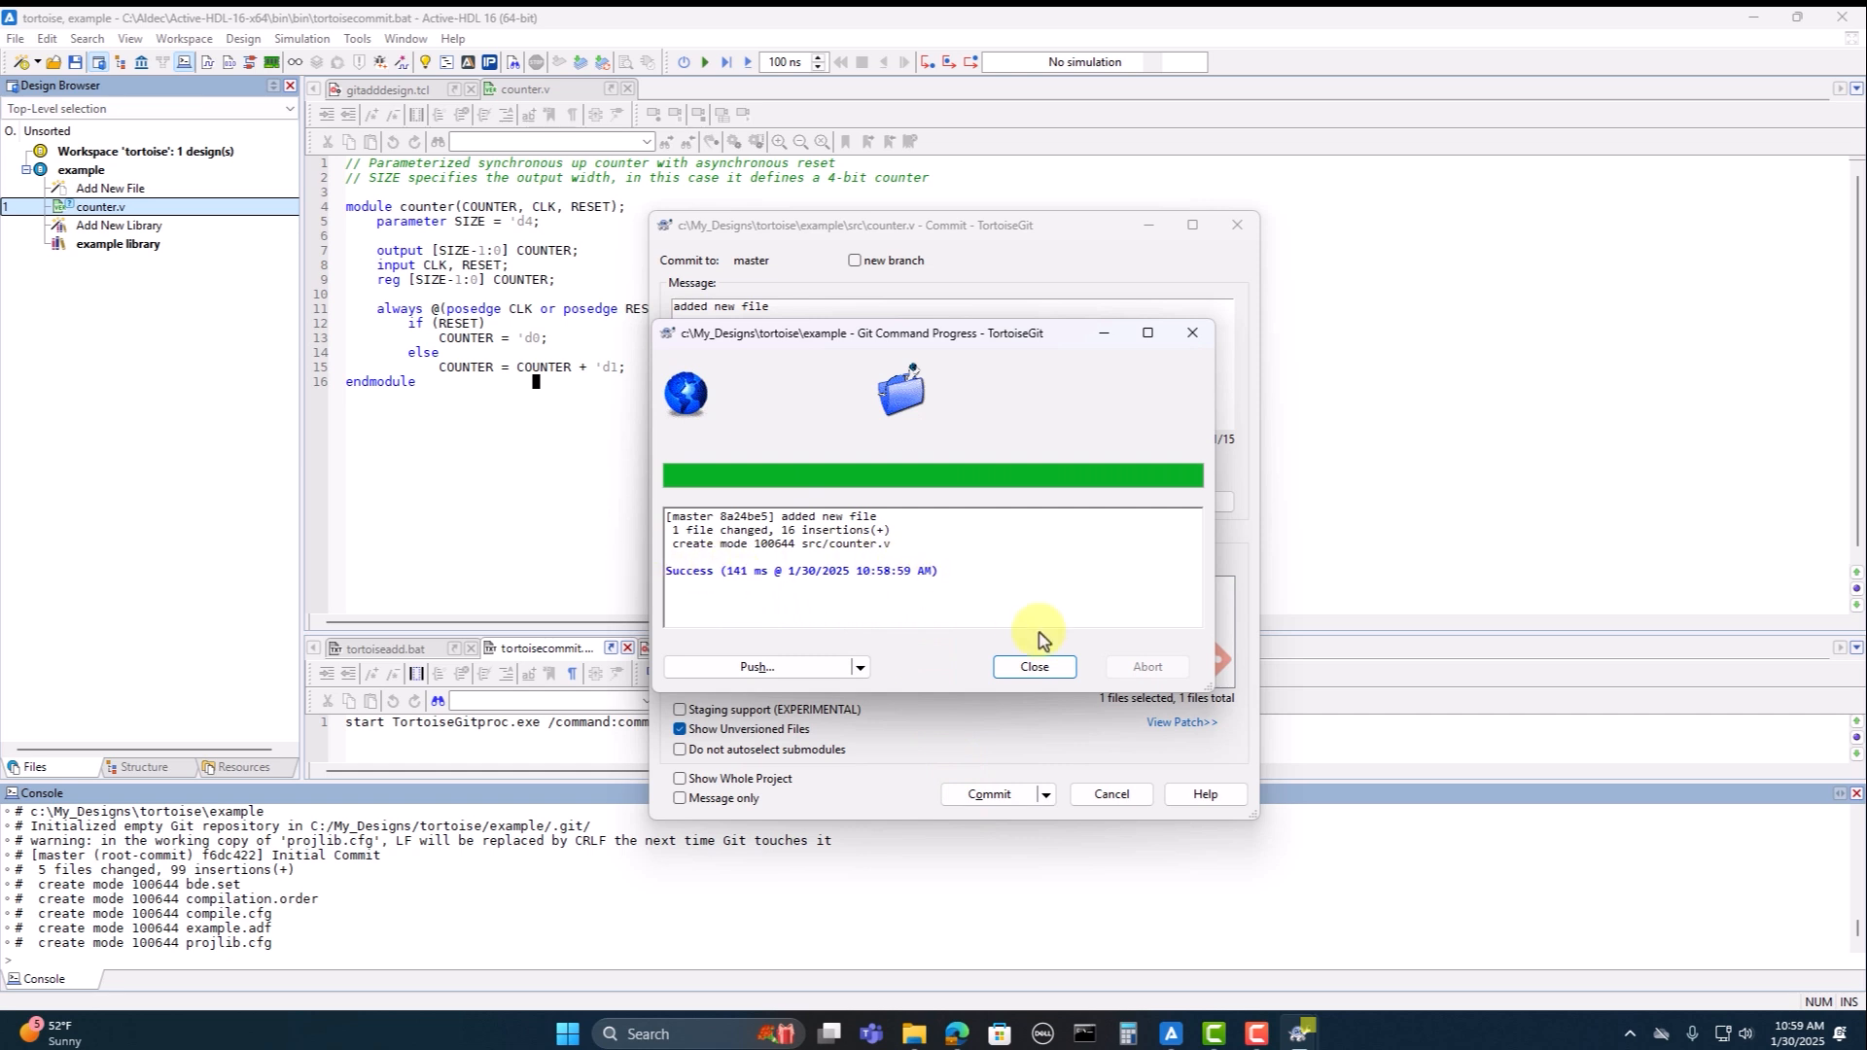
left_click(1033, 667)
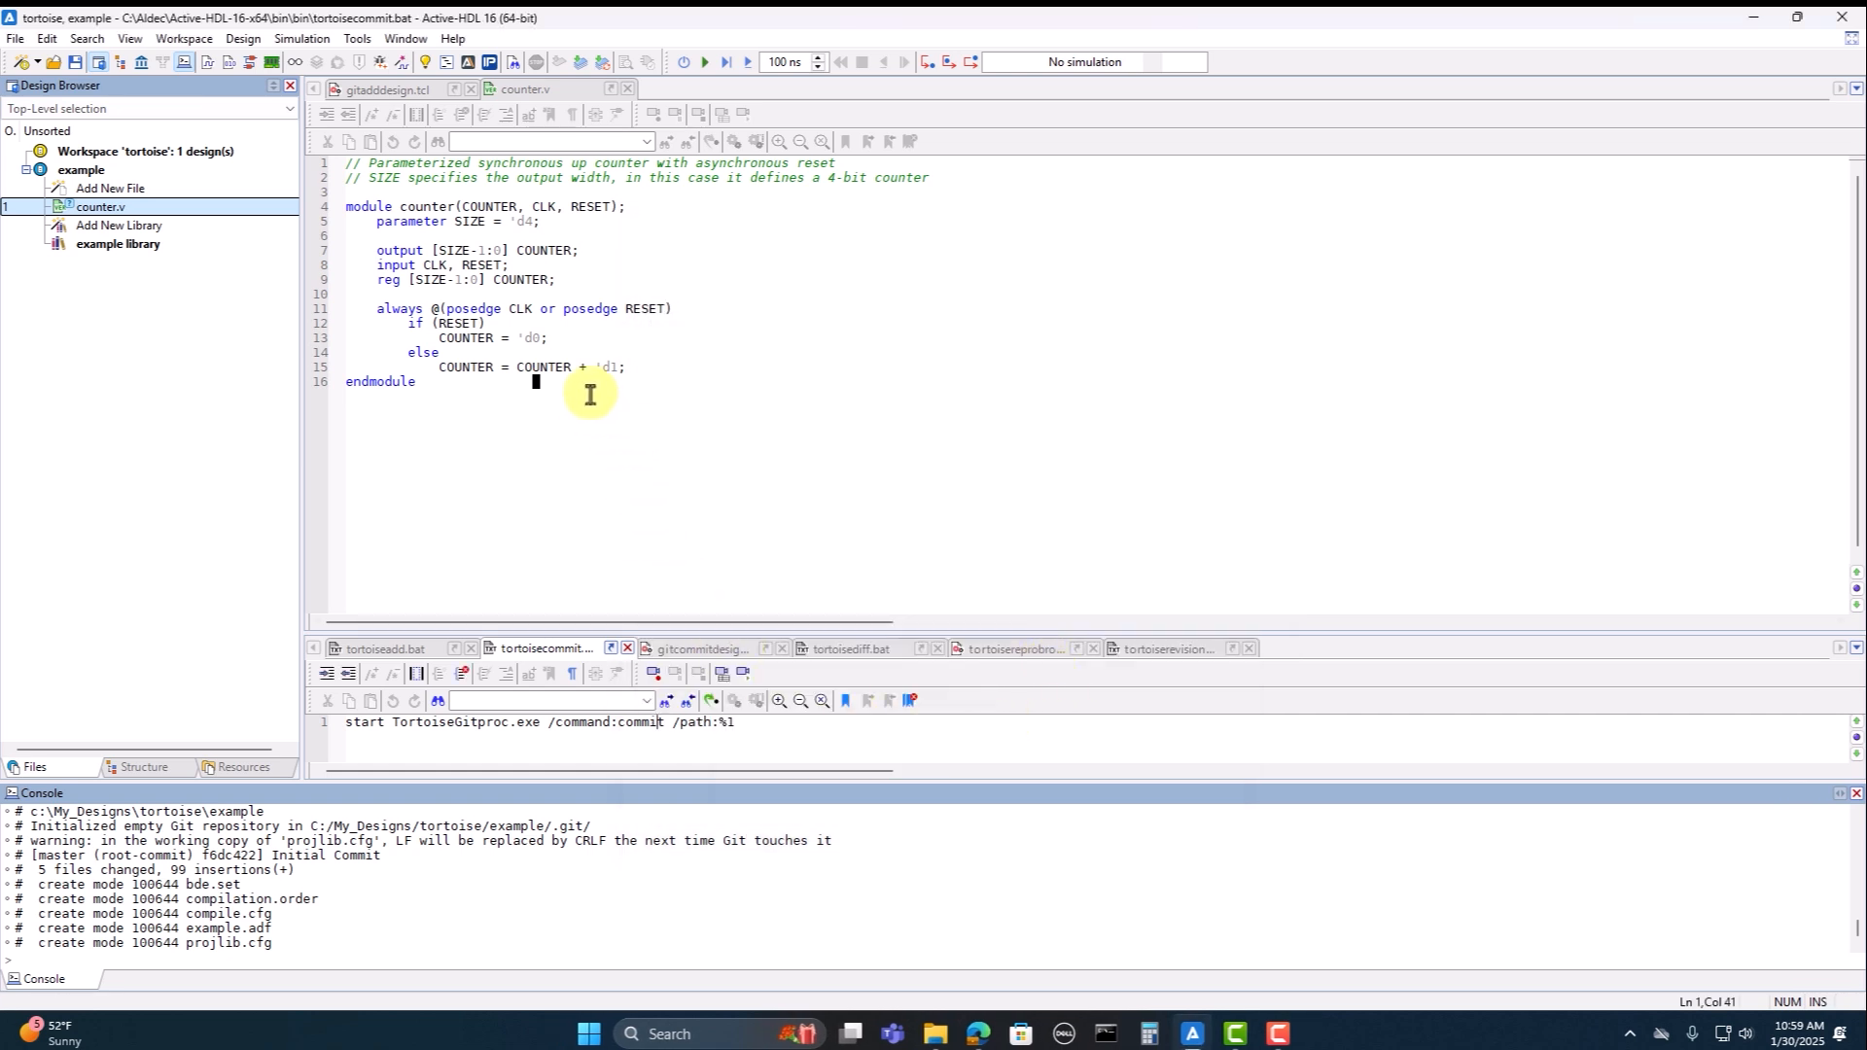
Step: Insert the _header auto-complete template on a new line above the module declaration in counter.v
left_click(561, 380)
left_click(528, 382)
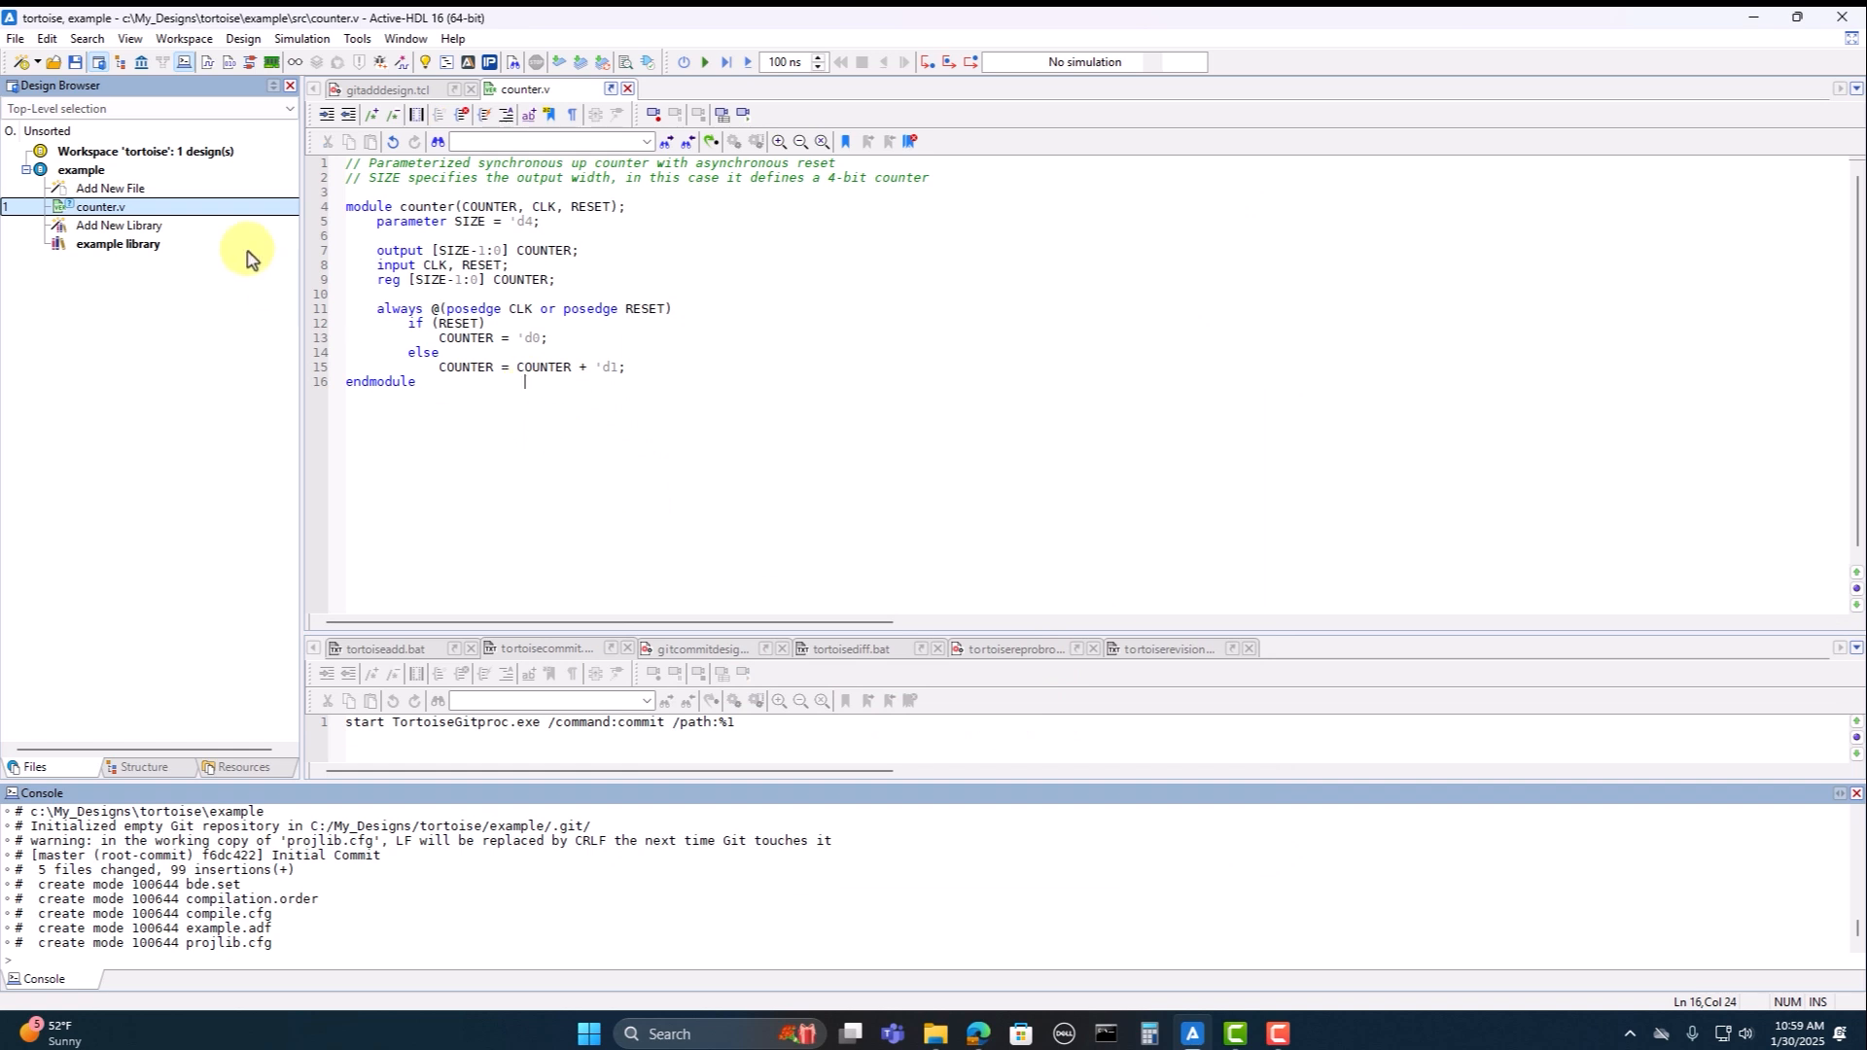
left_click(341, 199)
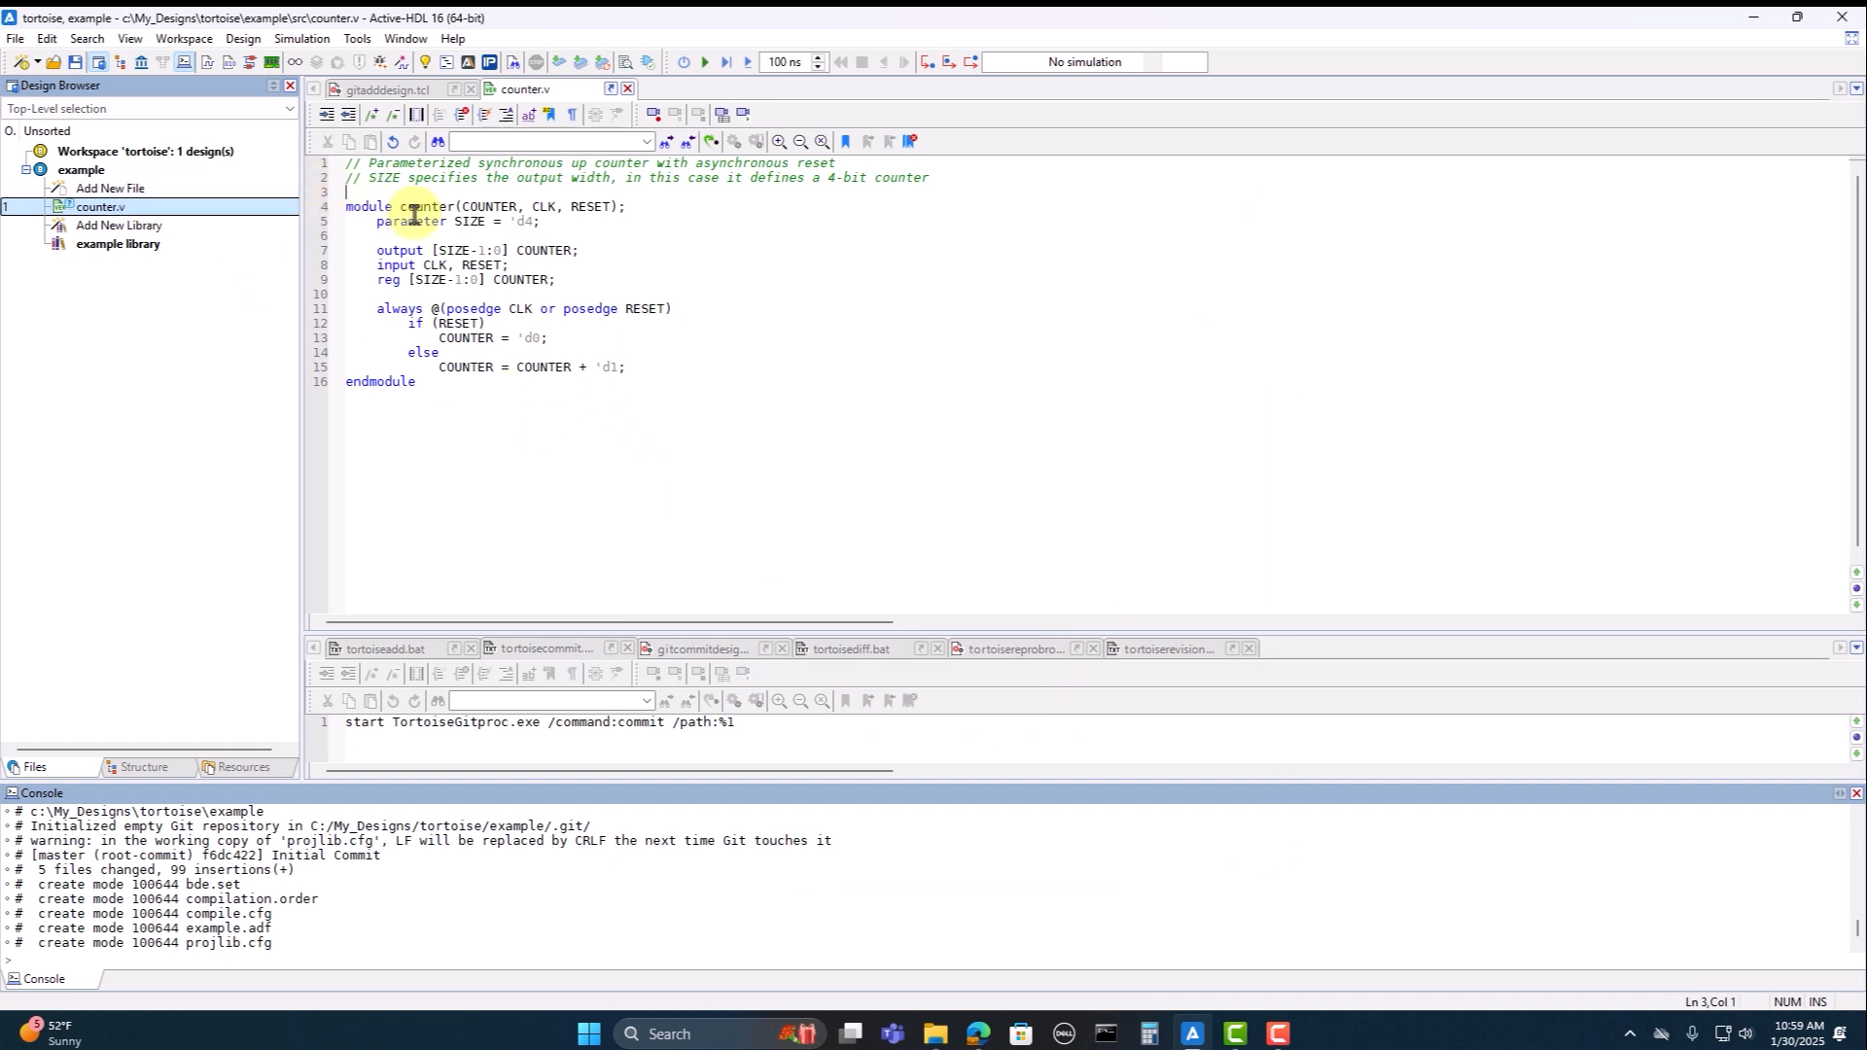
key("Return")
key("Tab")
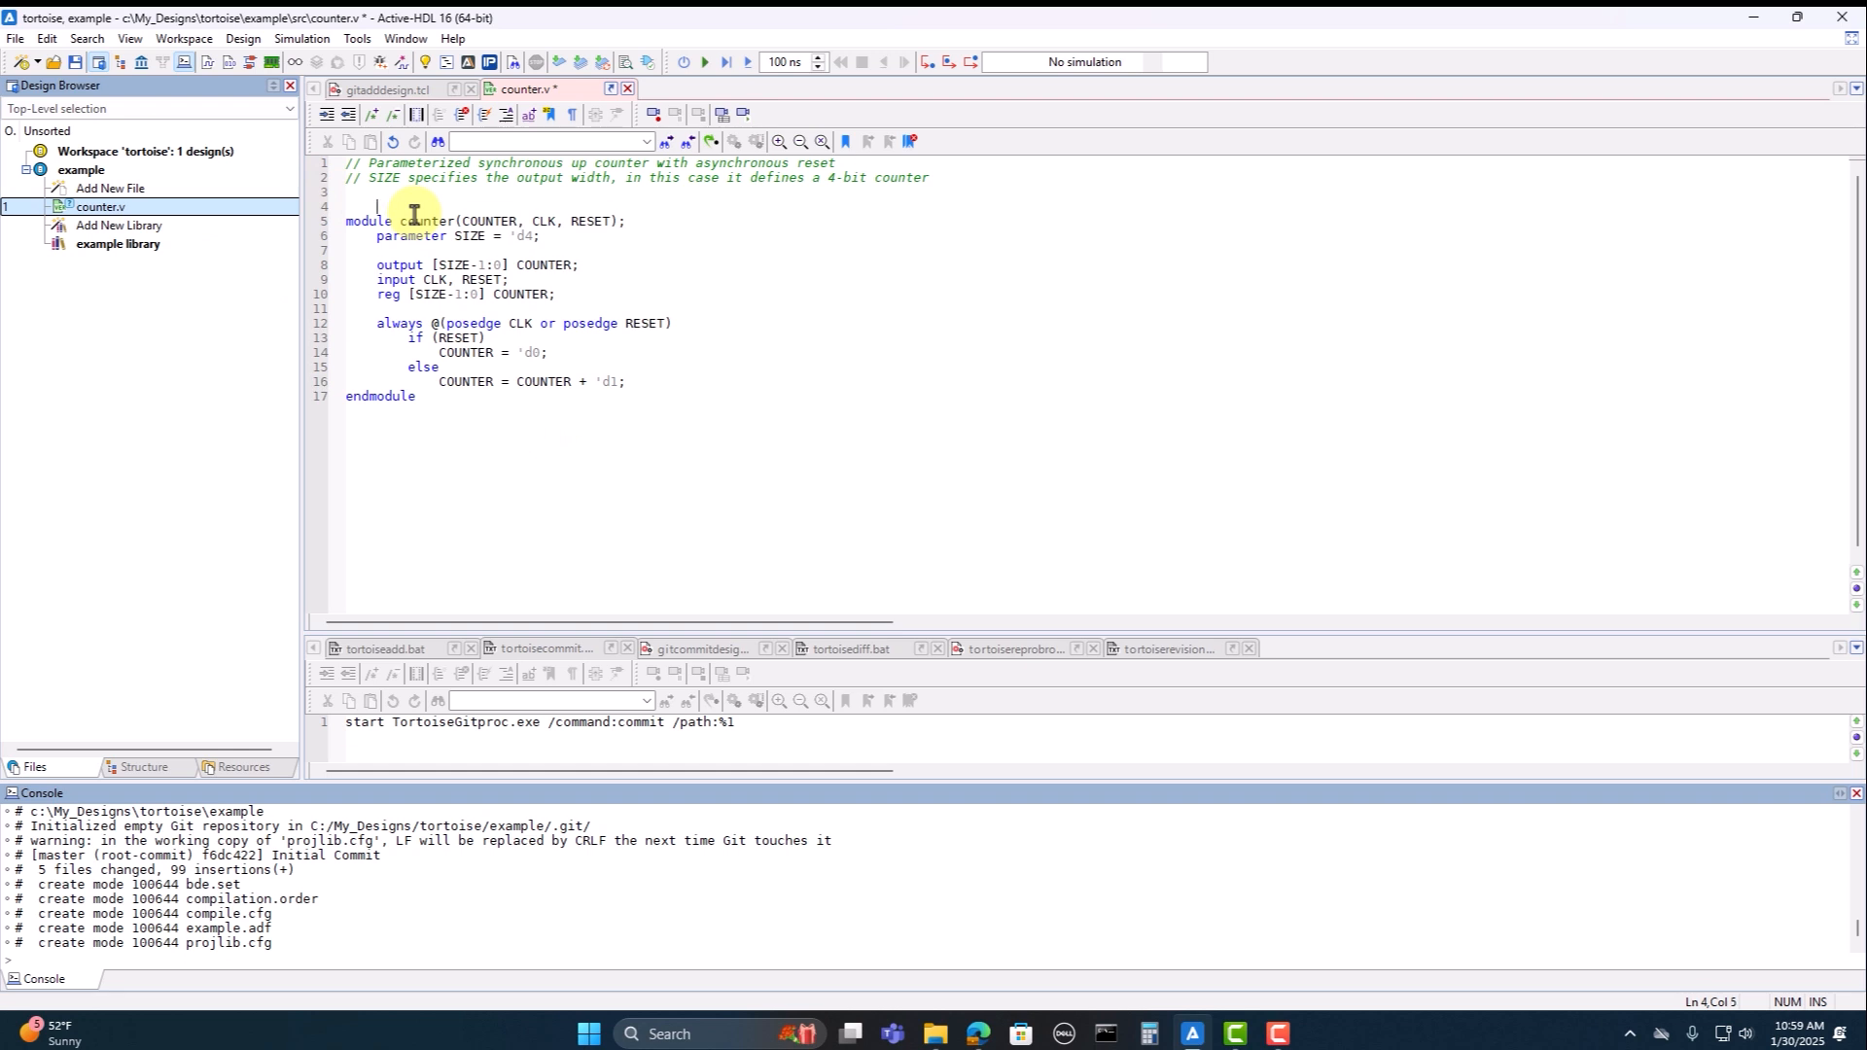
type("_hea")
key("Down")
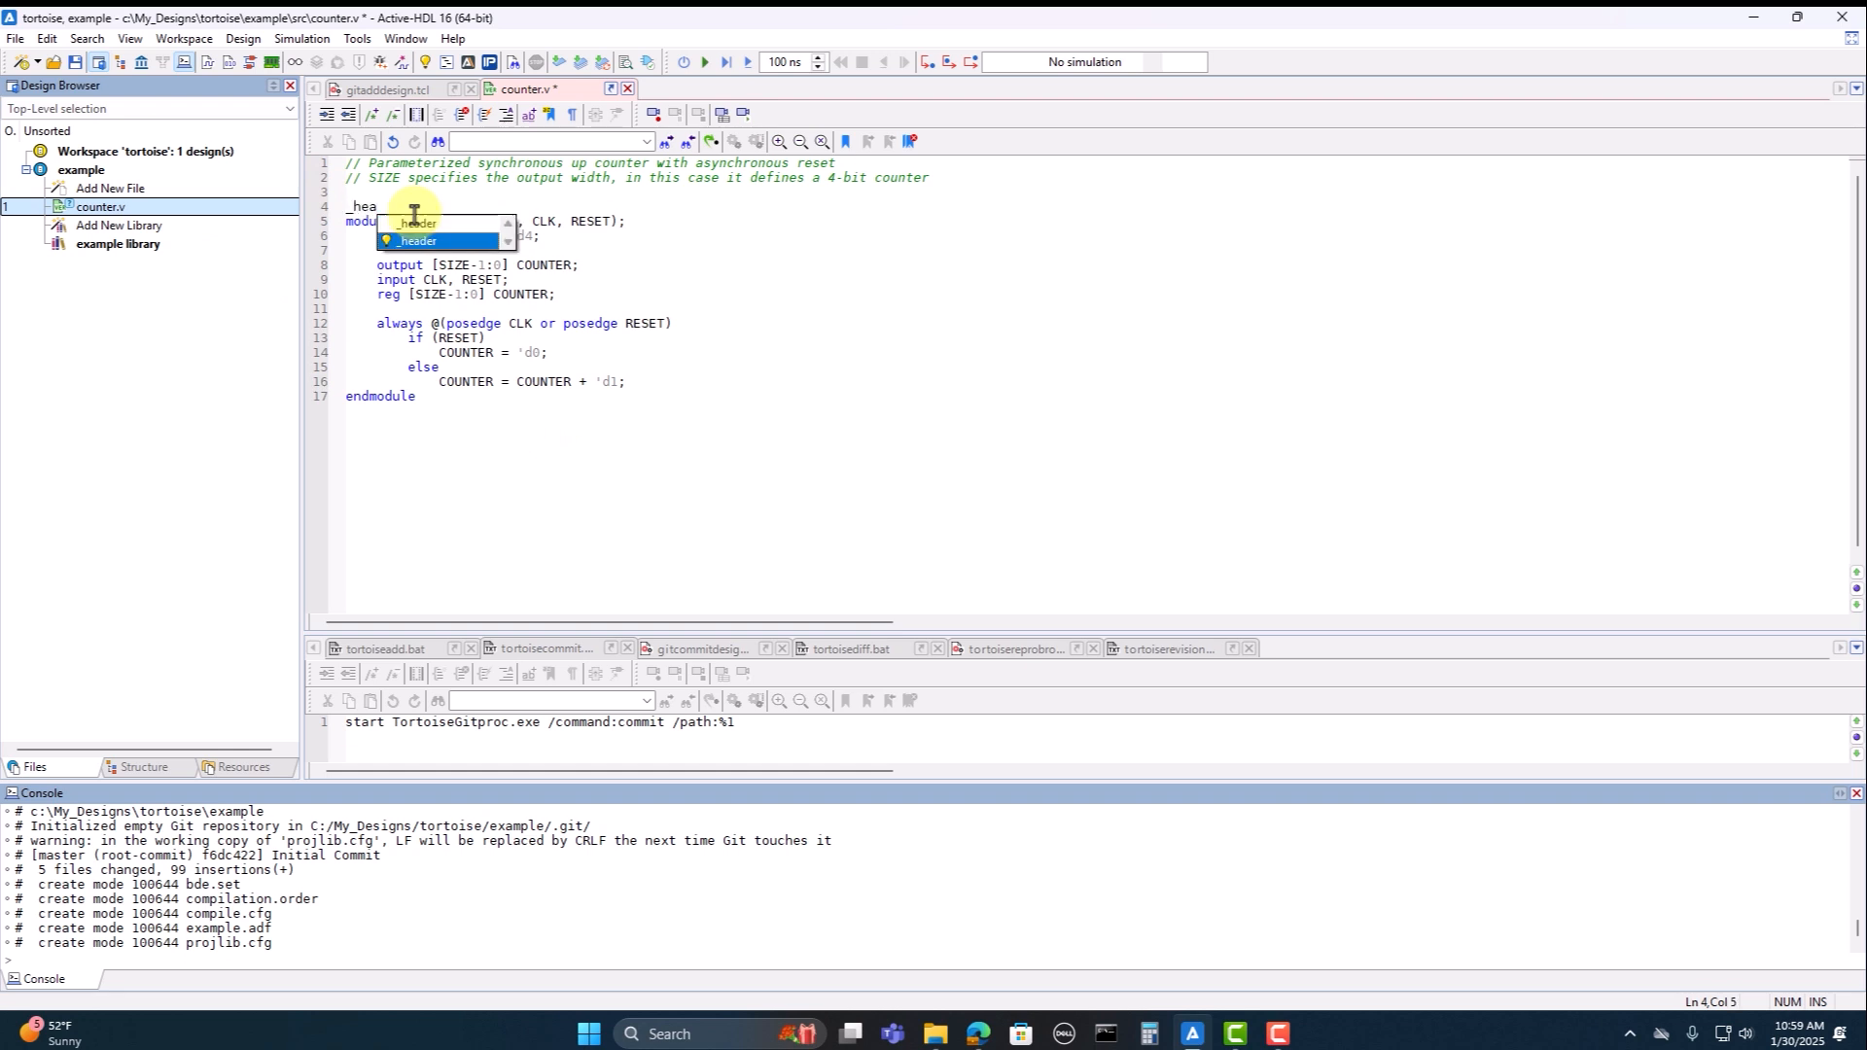
key("Return")
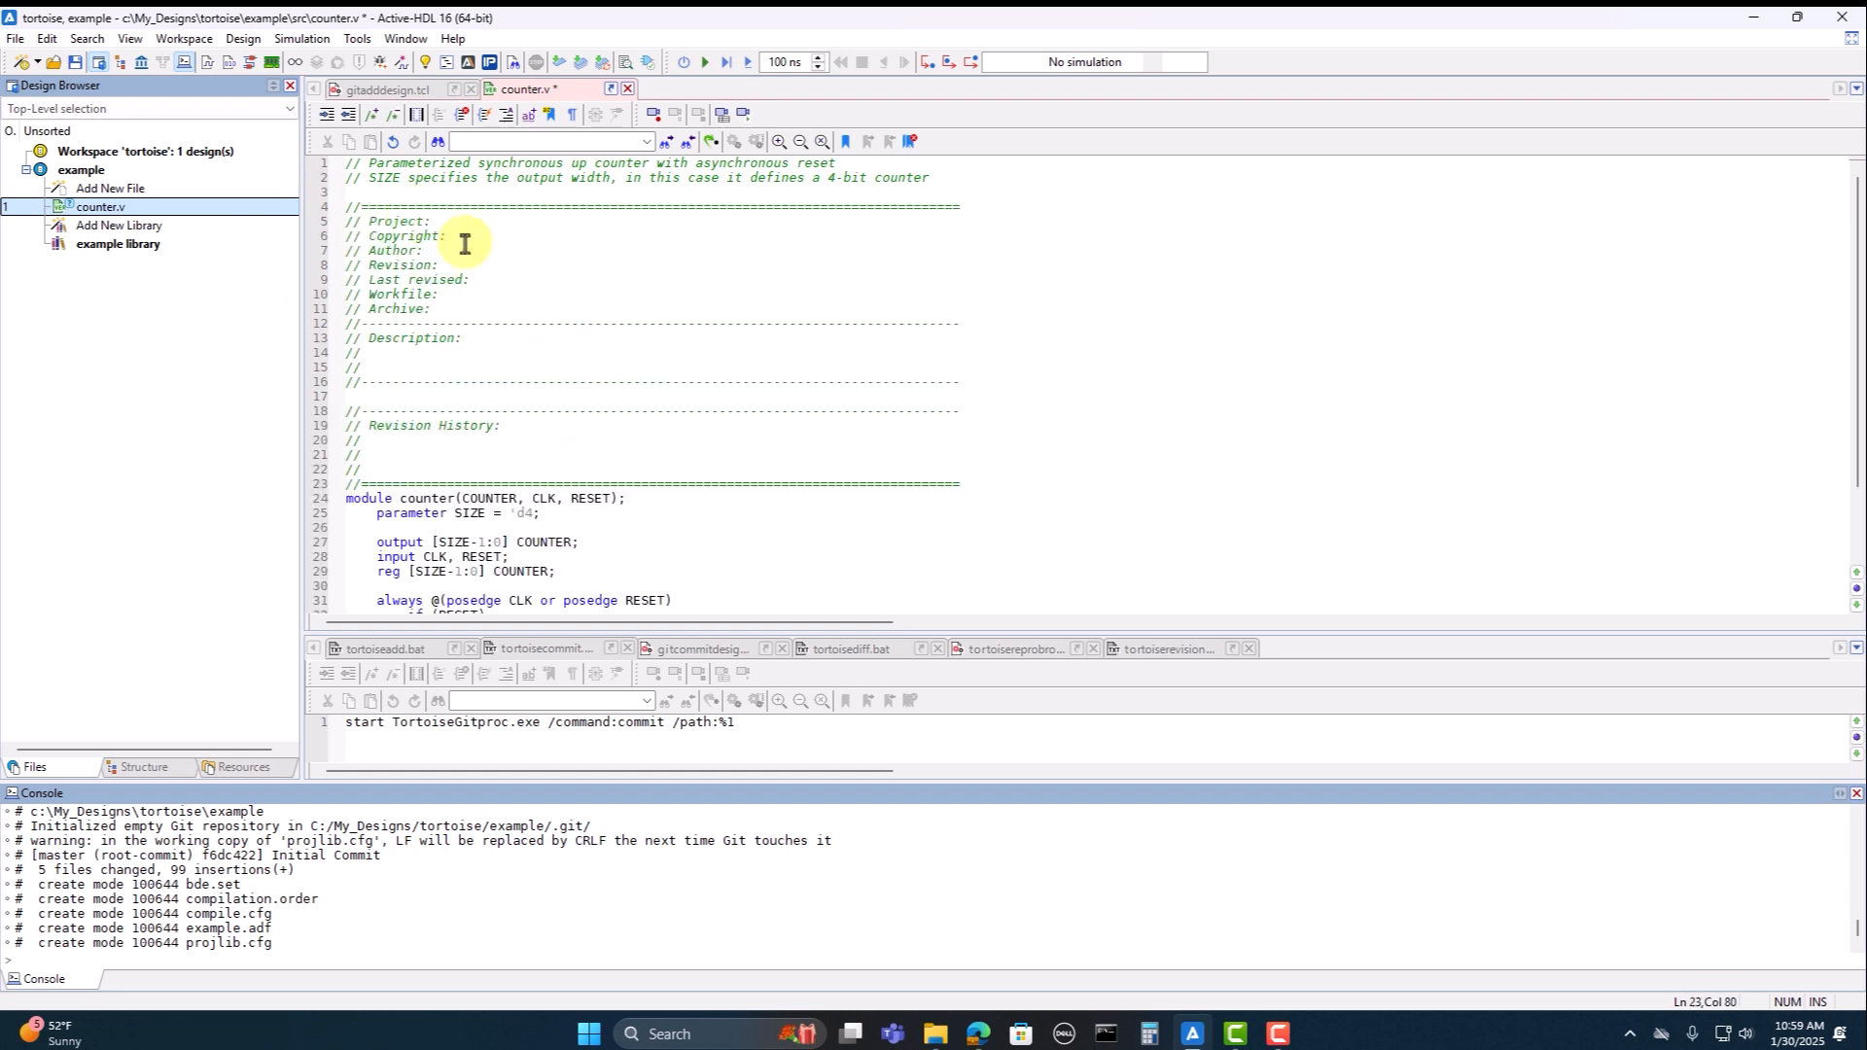
scroll(1028, 467, "down", 2)
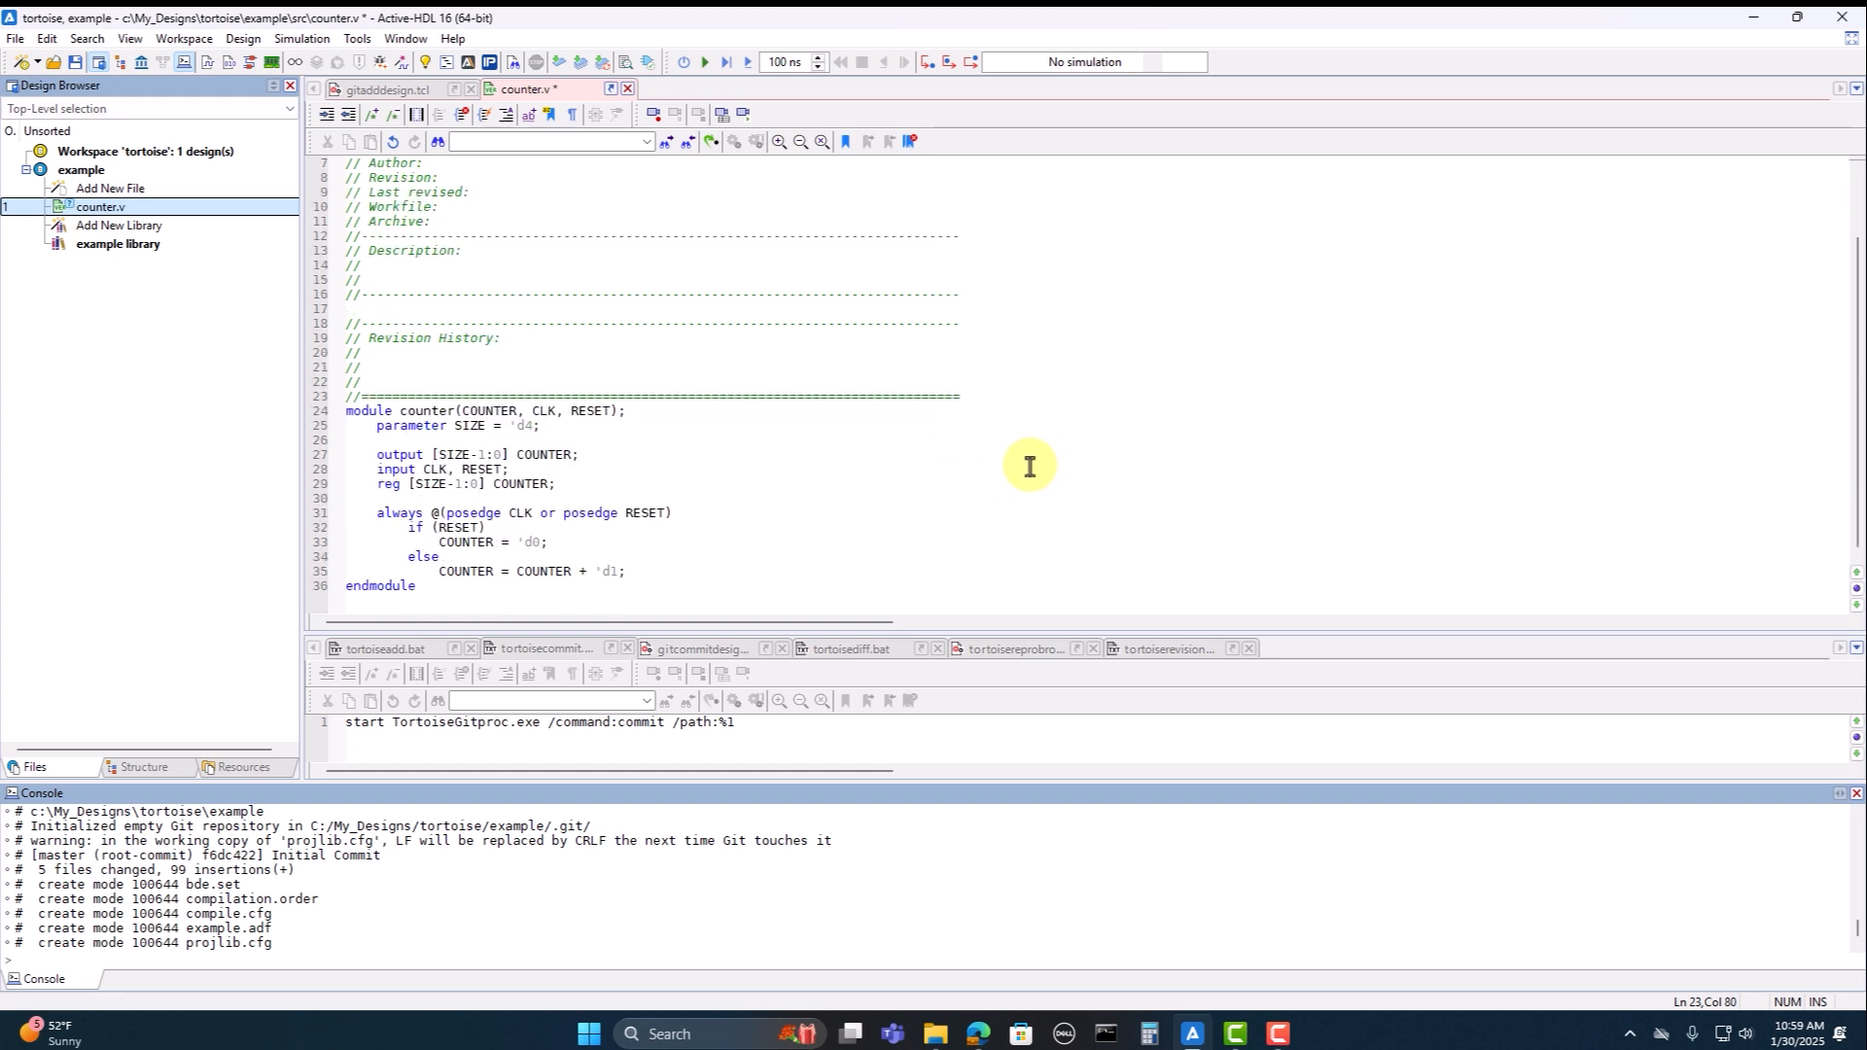
scroll(1018, 383, "up", 2)
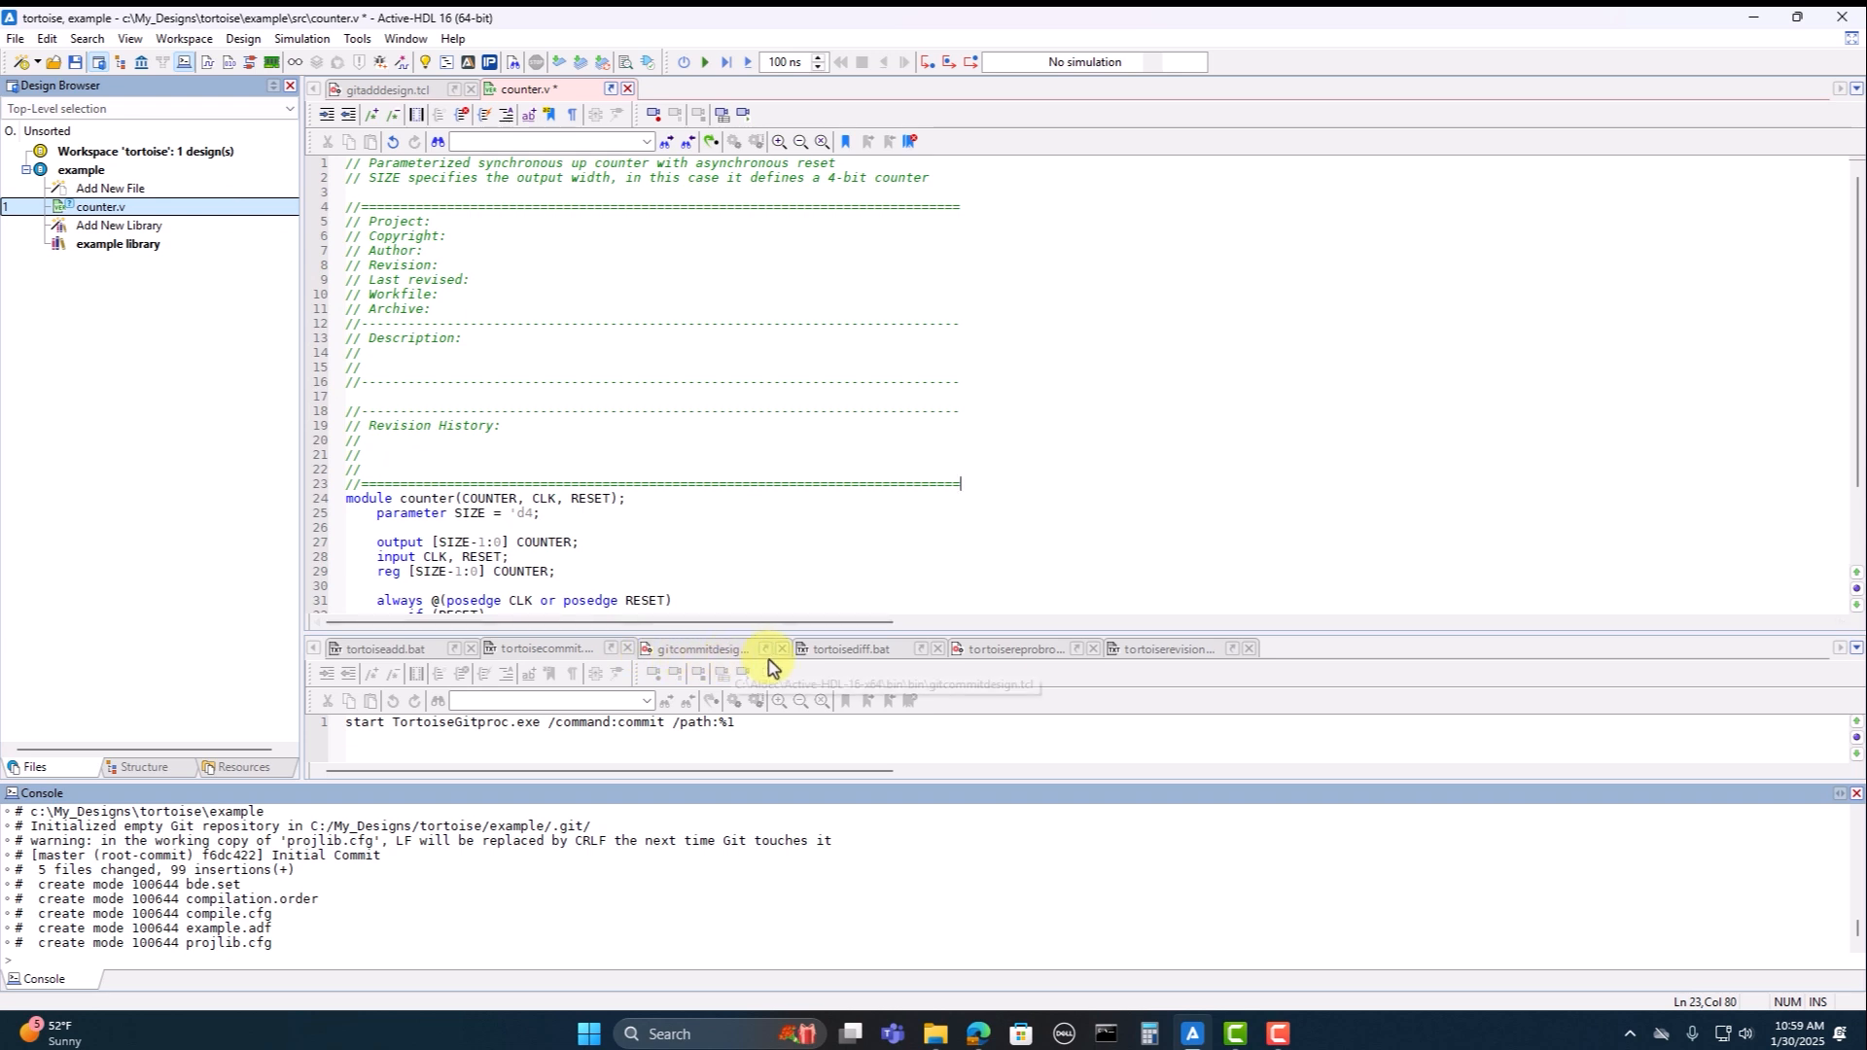
Step: Review the diff command in the tortoisediff.bat script
left_click(831, 649)
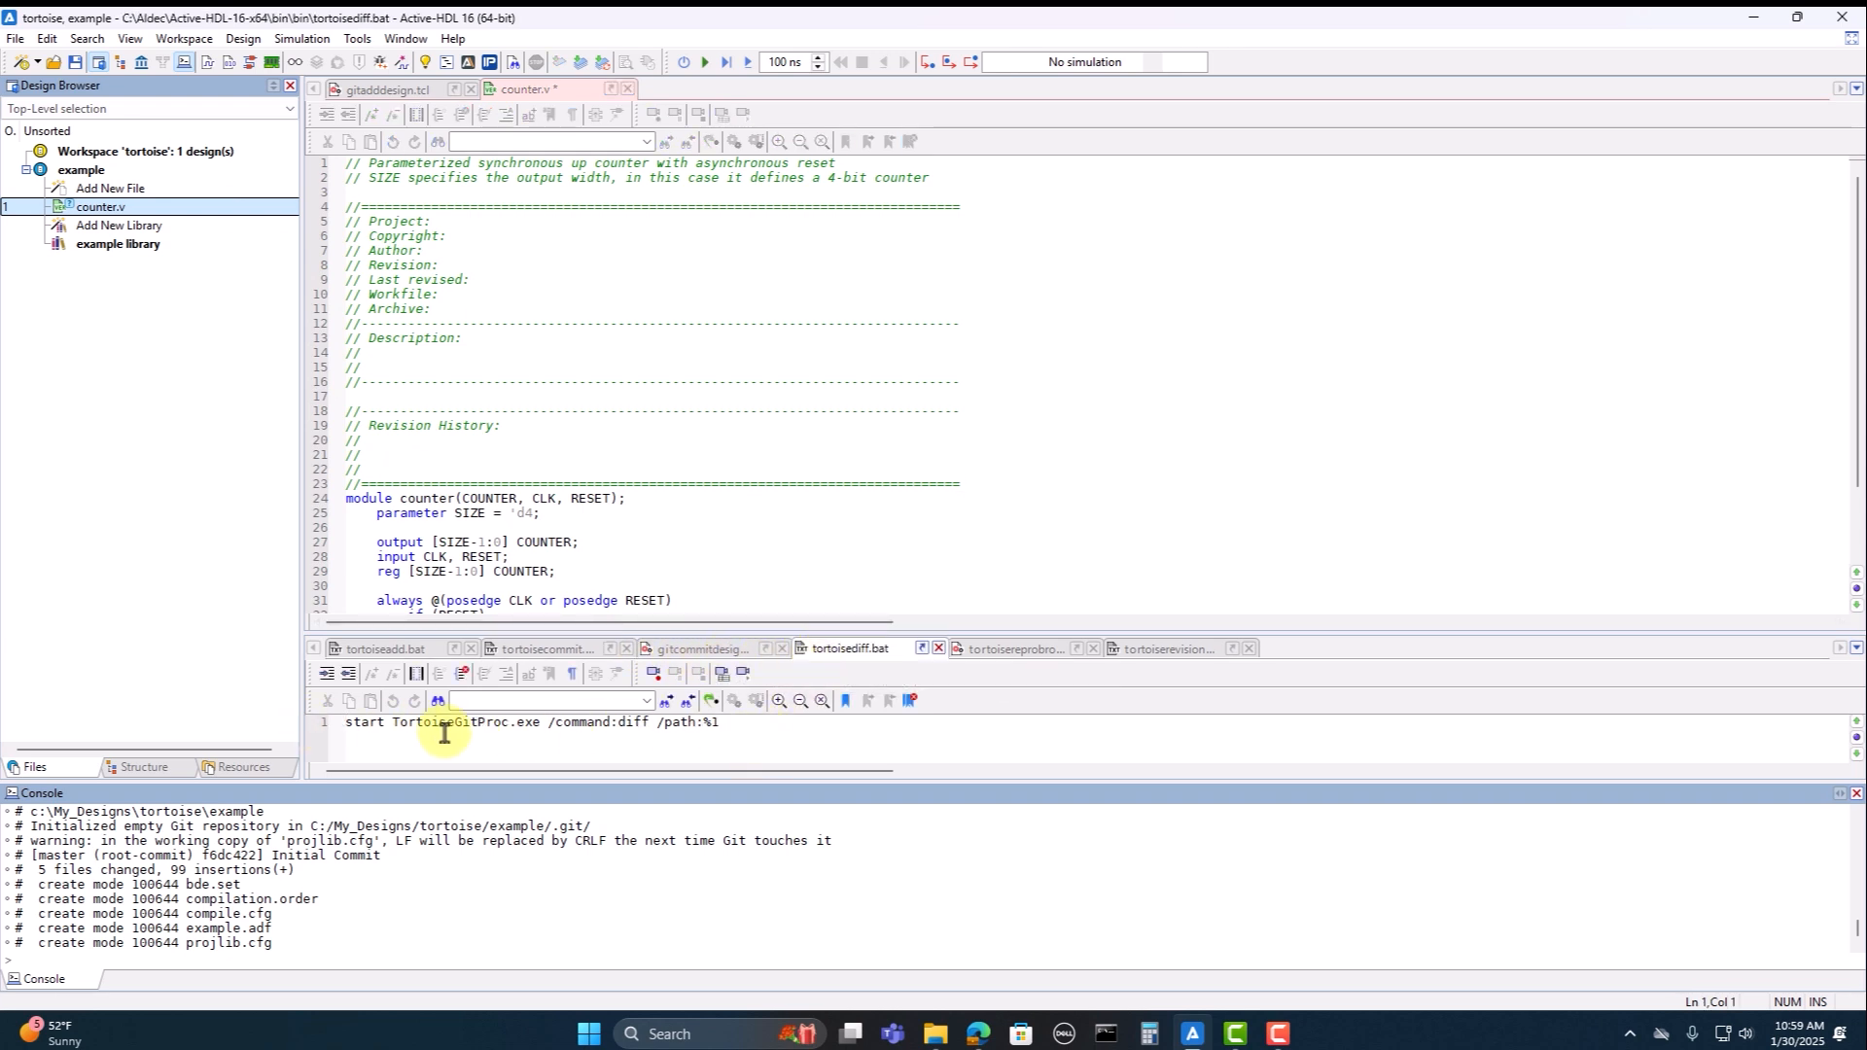
left_click(387, 648)
left_click(831, 649)
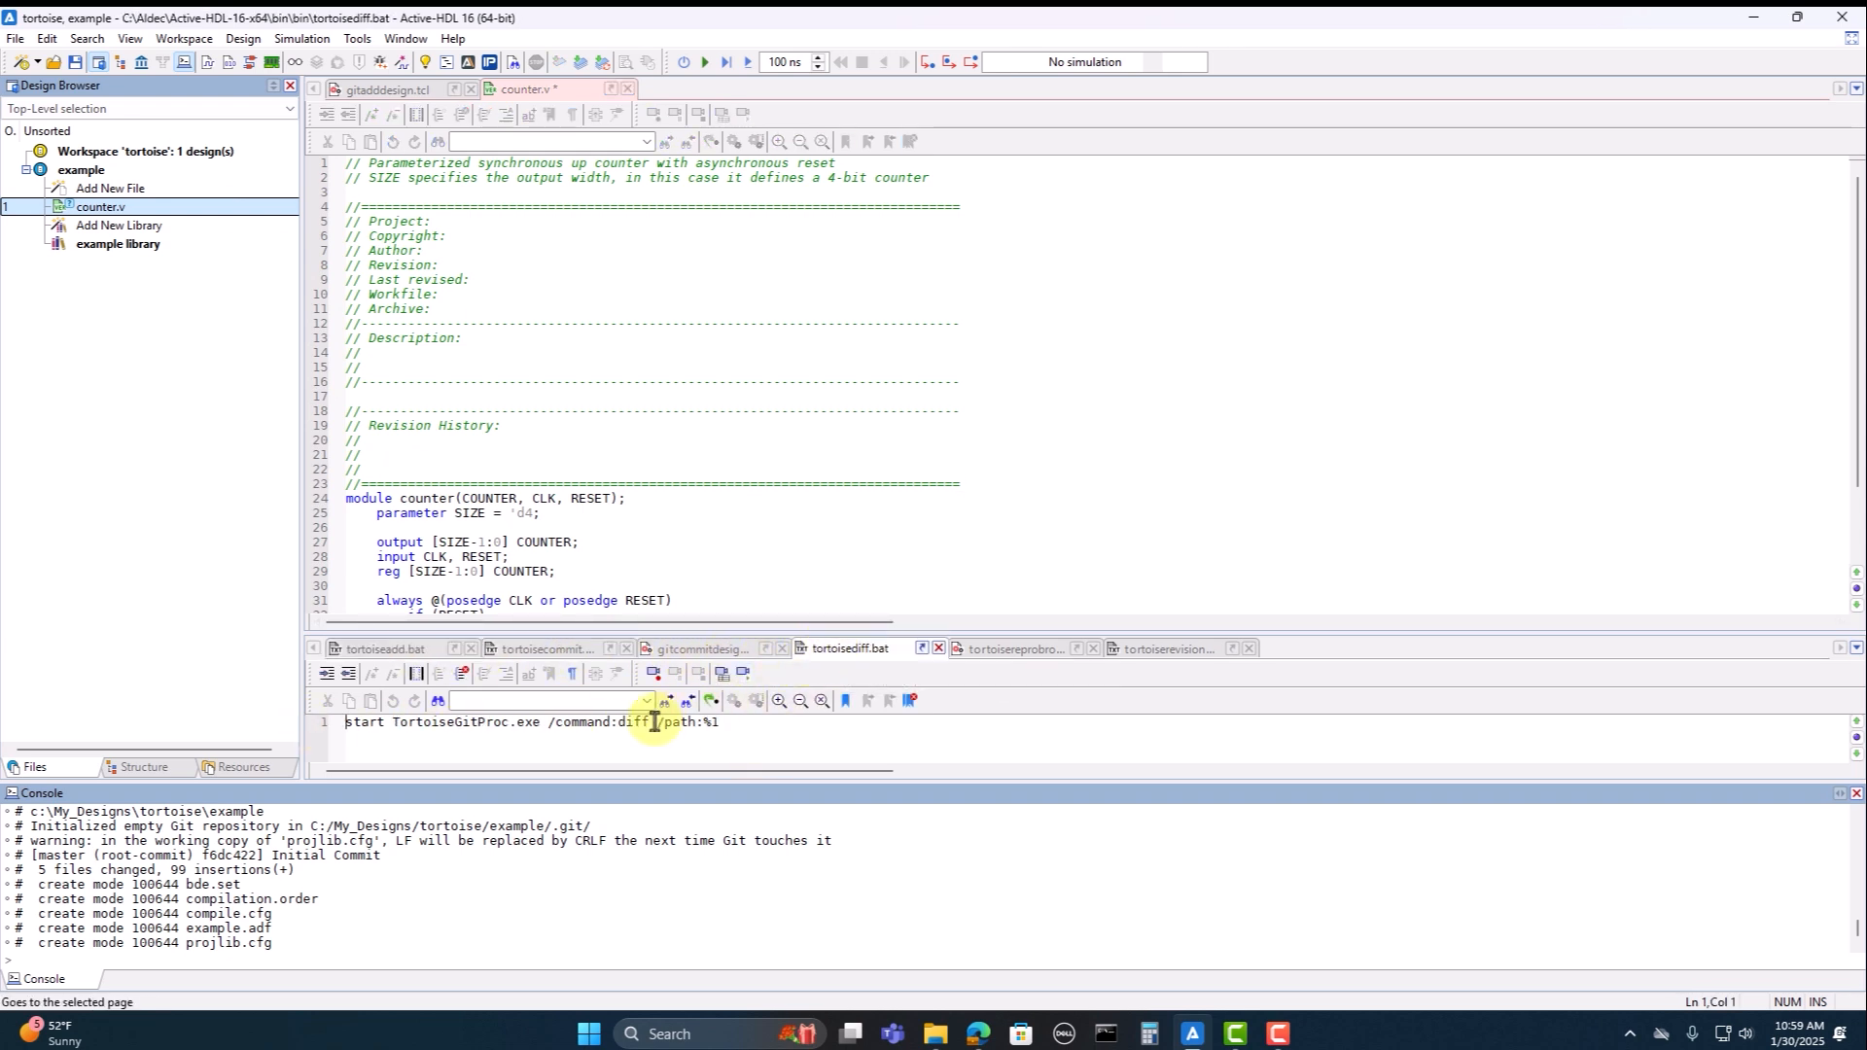
double_click(634, 722)
left_click(799, 737)
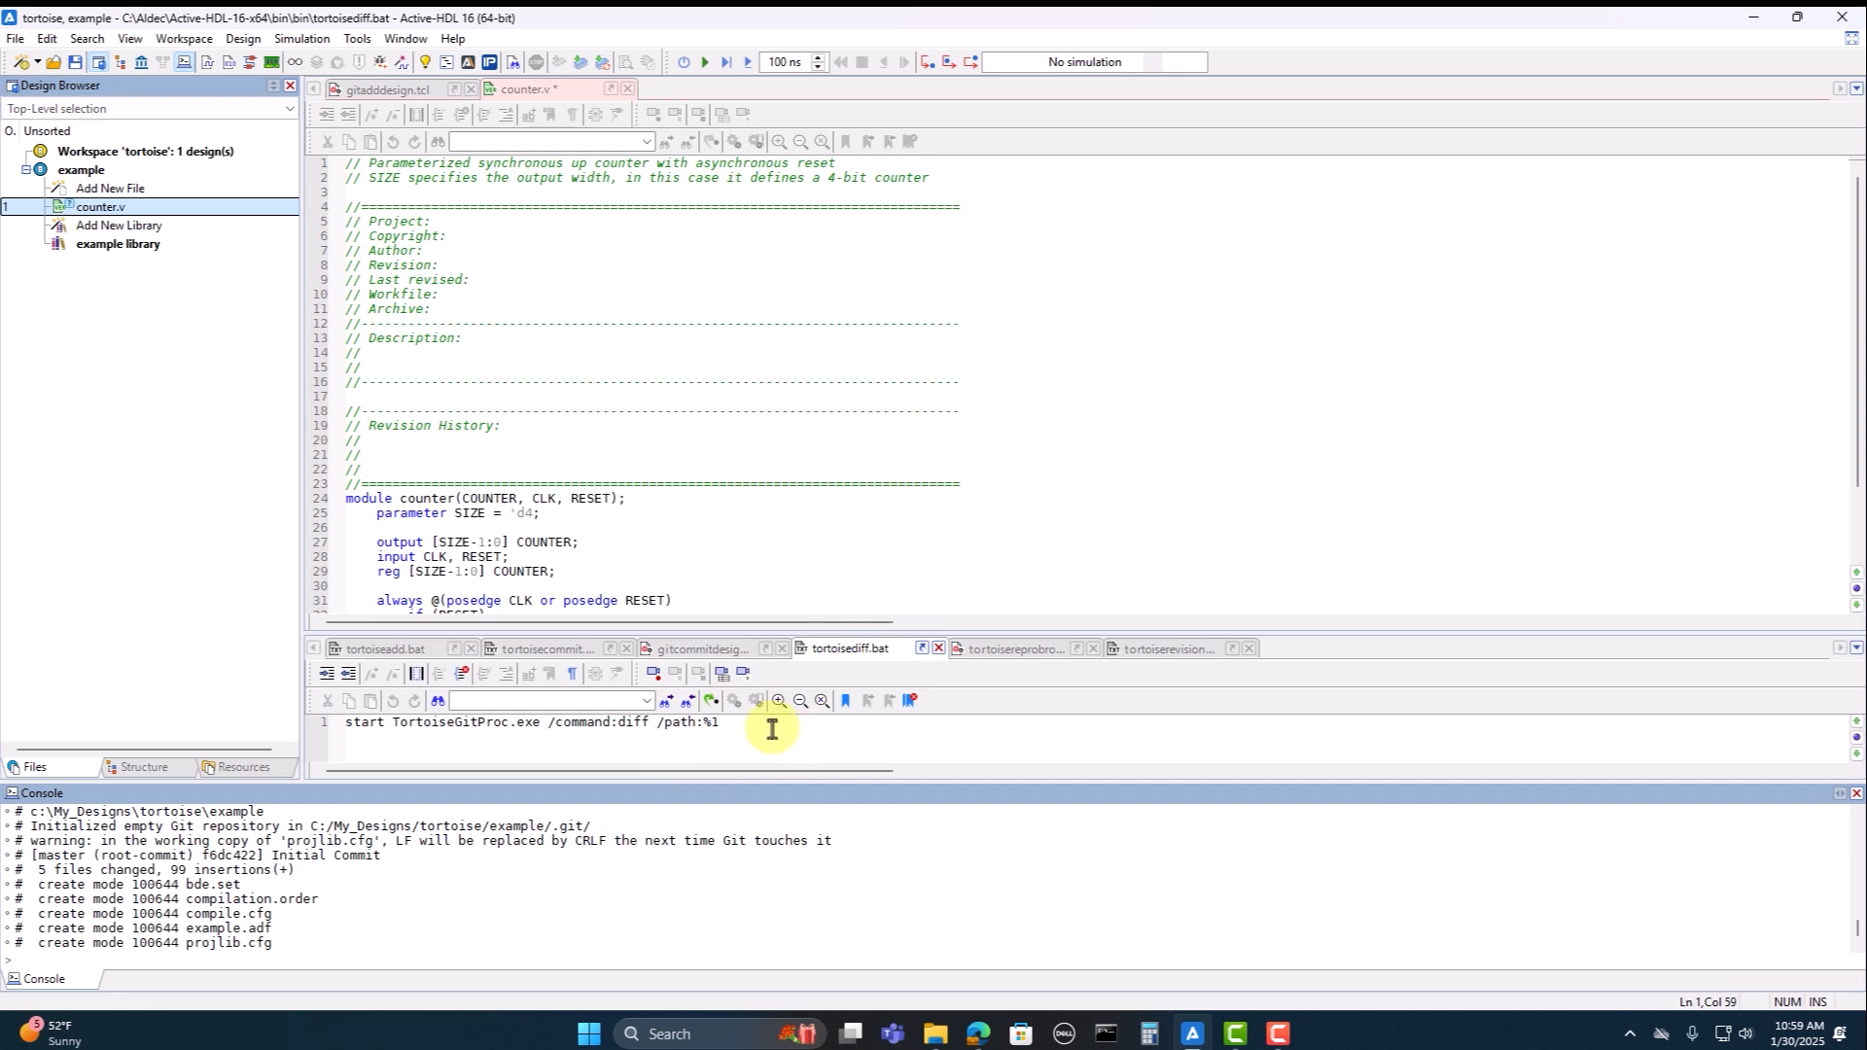
Step: Compare the working copy of counter.v with its committed version using TortoiseGitDiff, and close the comparison
left_click(972, 479)
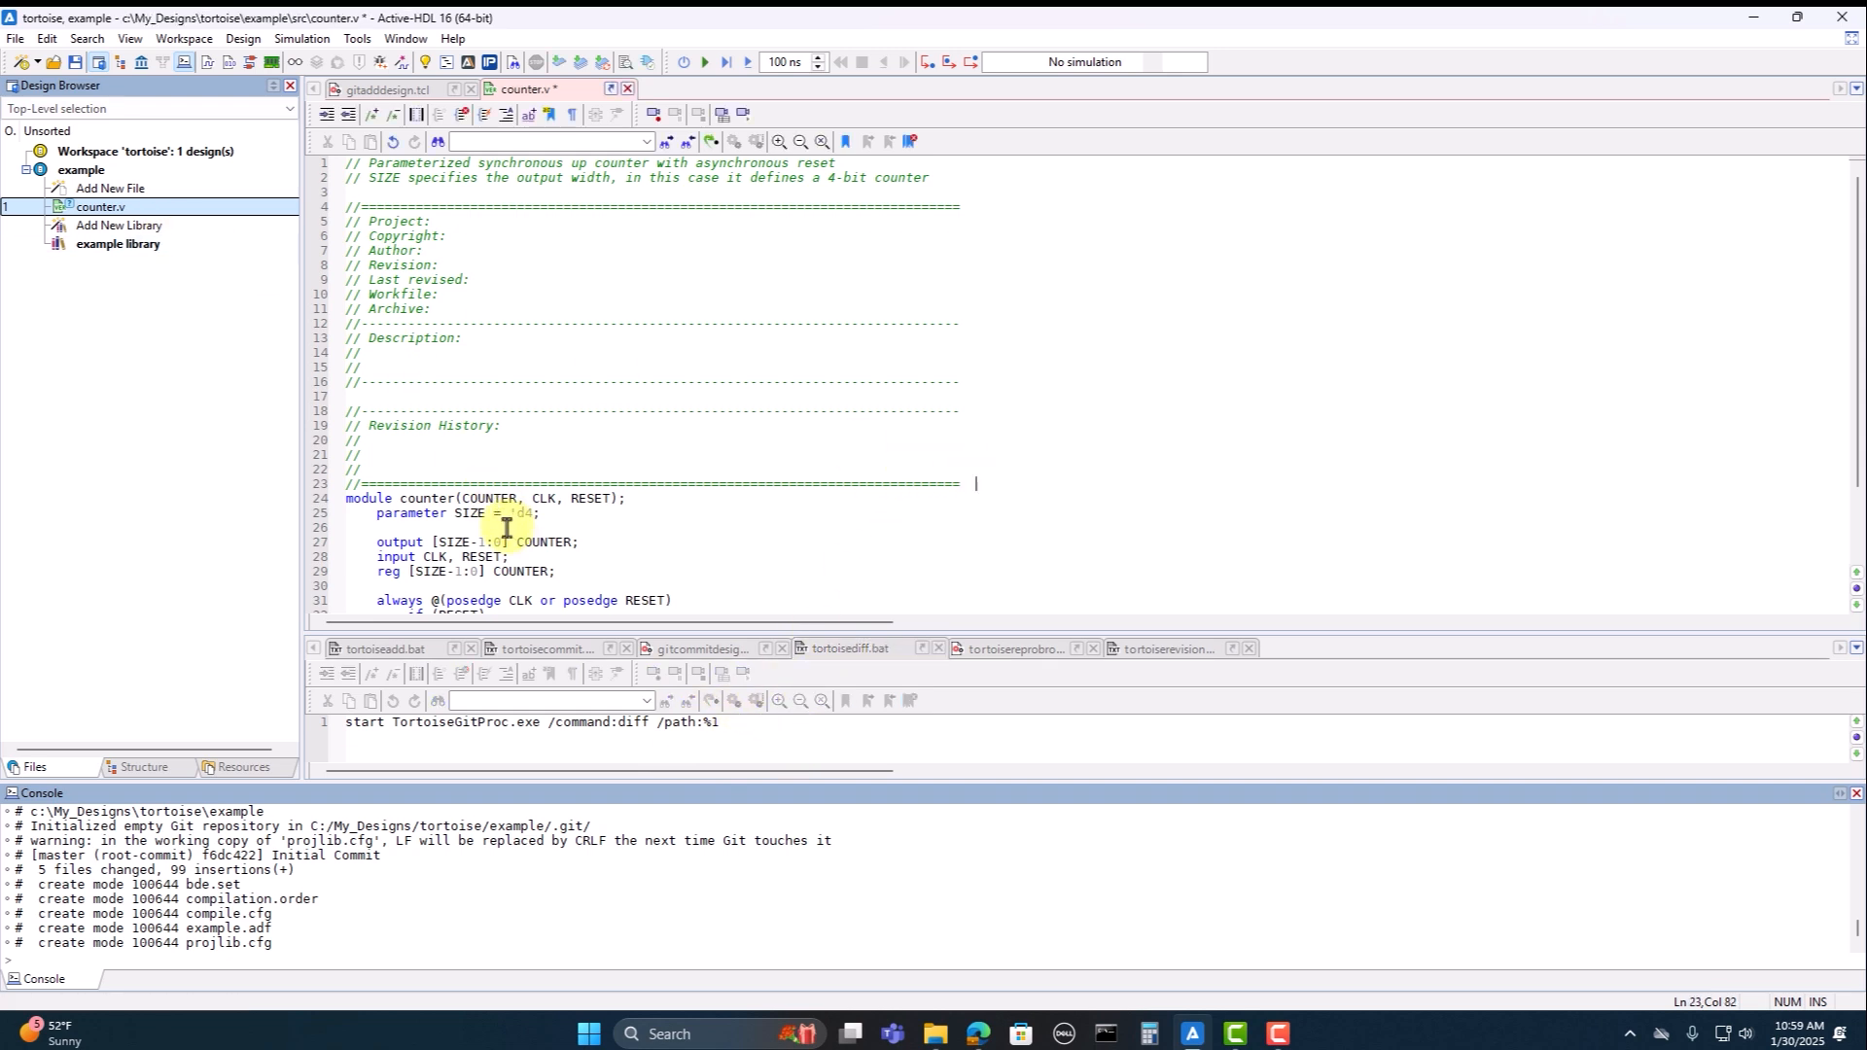
right_click(173, 210)
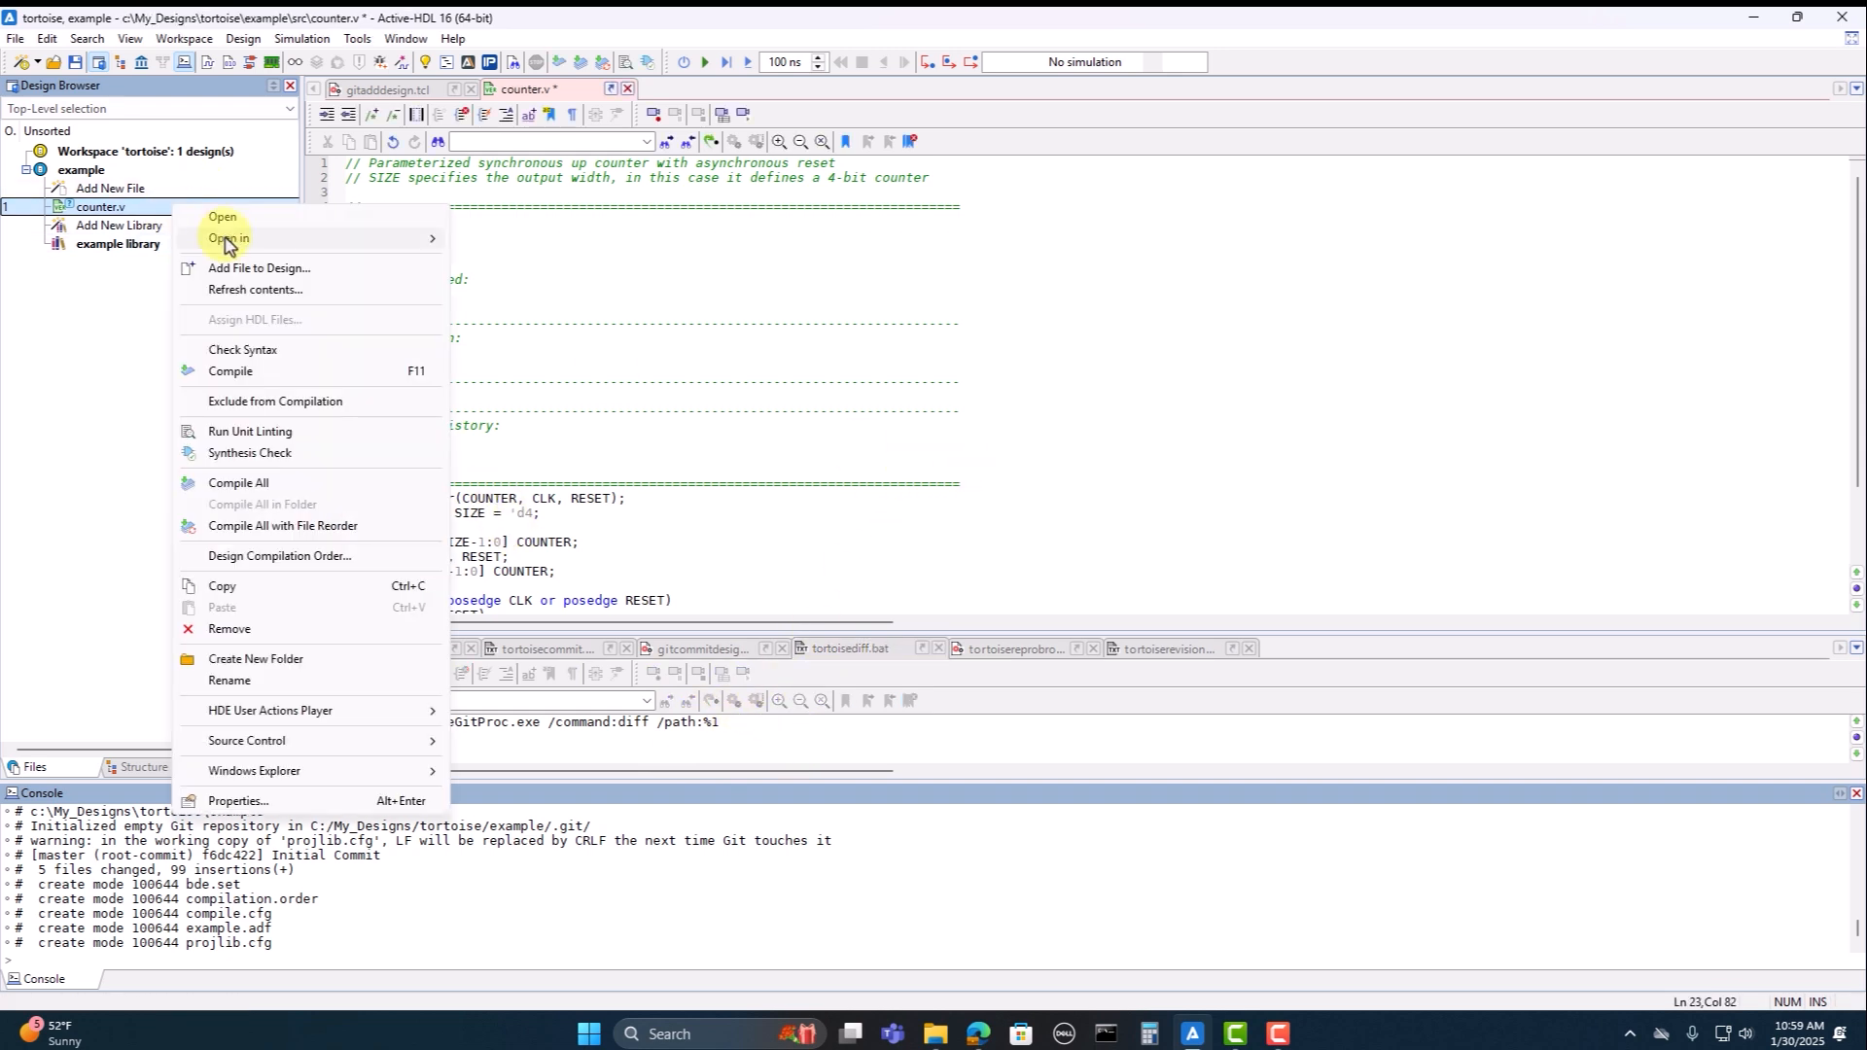
mouse_move(229, 238)
left_click(502, 282)
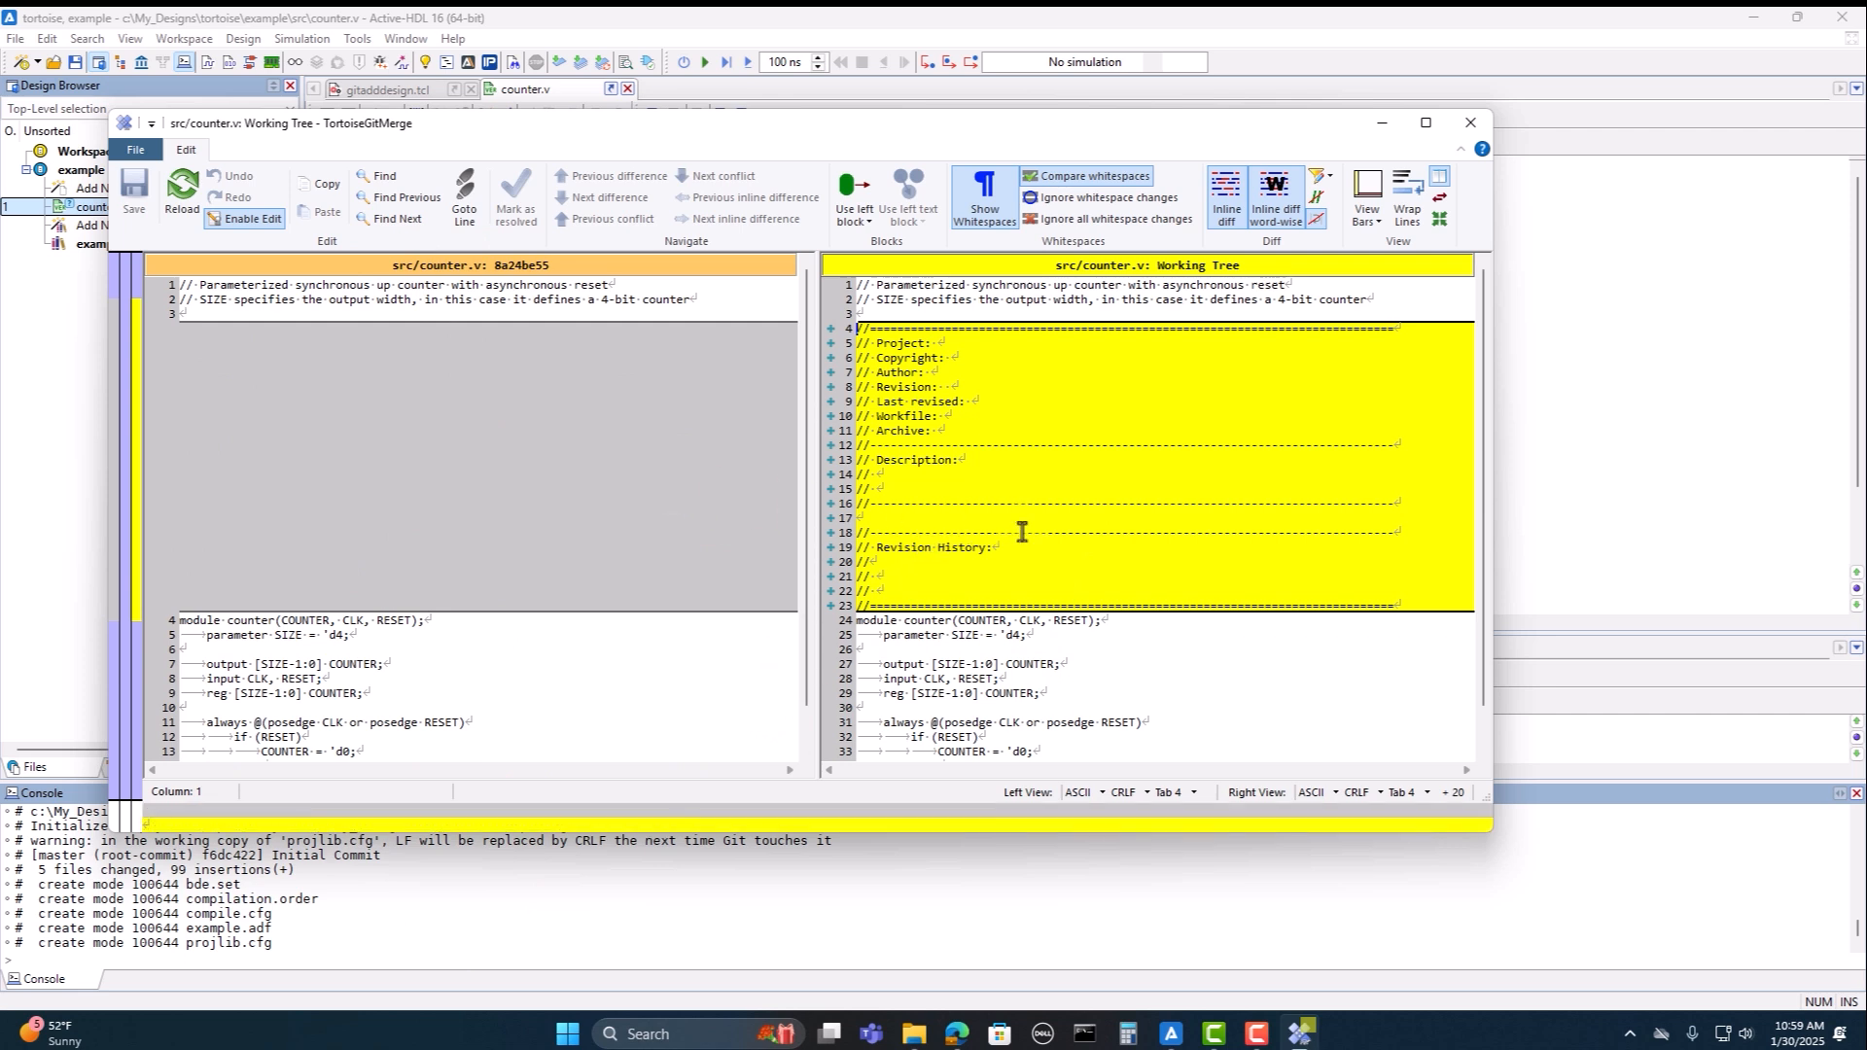
left_click(1470, 128)
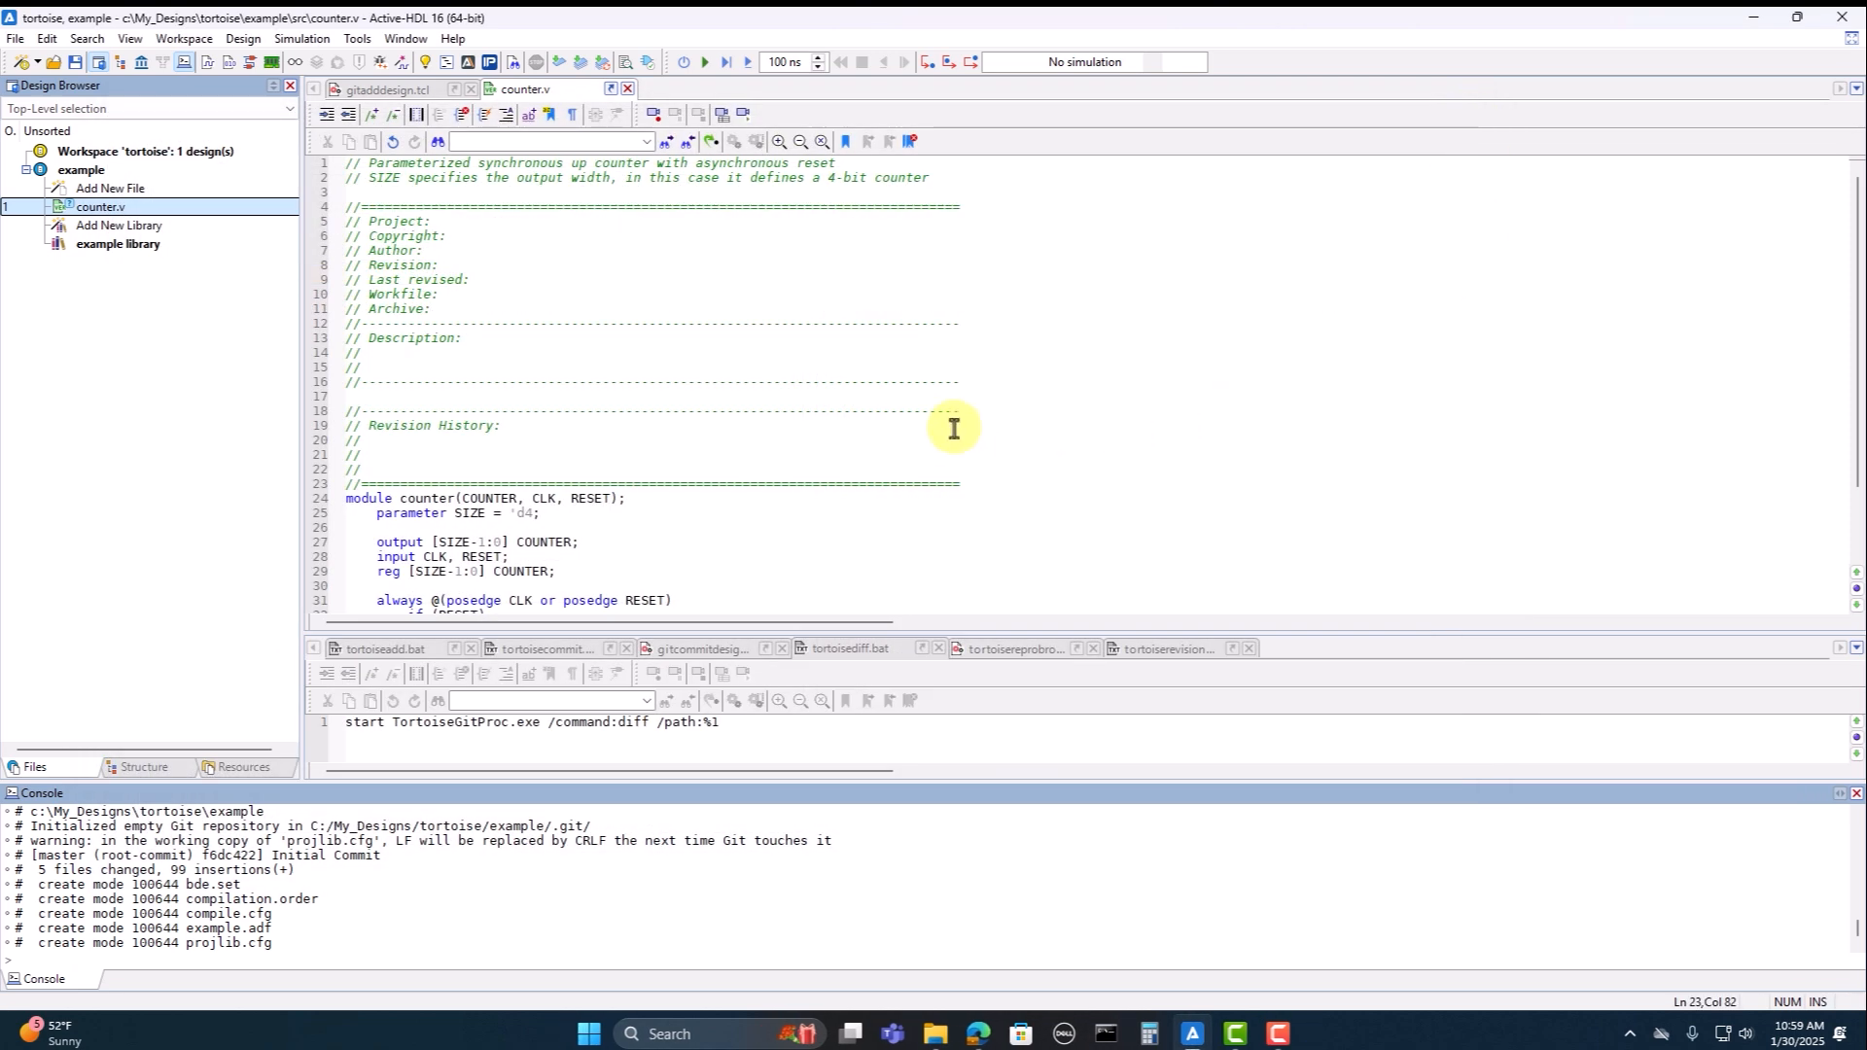
Step: Add a new Verilog source file named dflipflop to the example design
double_click(97, 188)
left_click(962, 433)
left_click(960, 412)
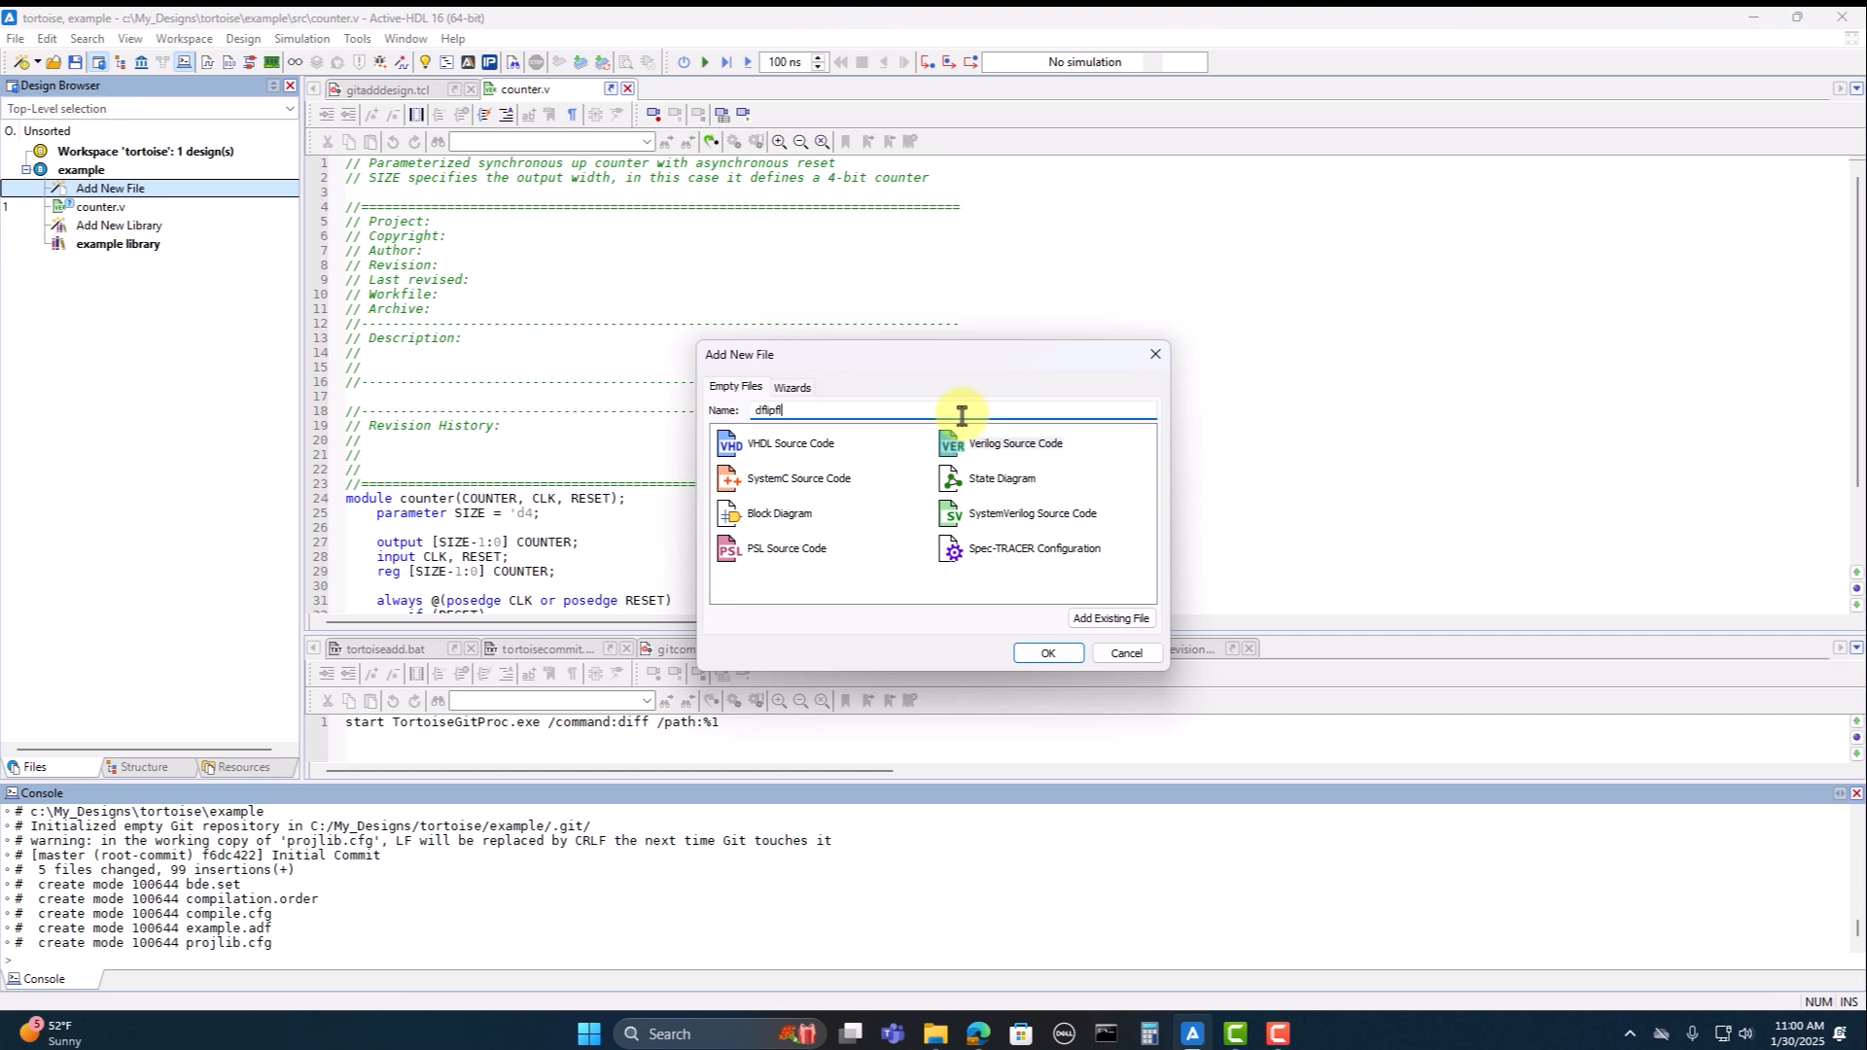
left_click(1044, 653)
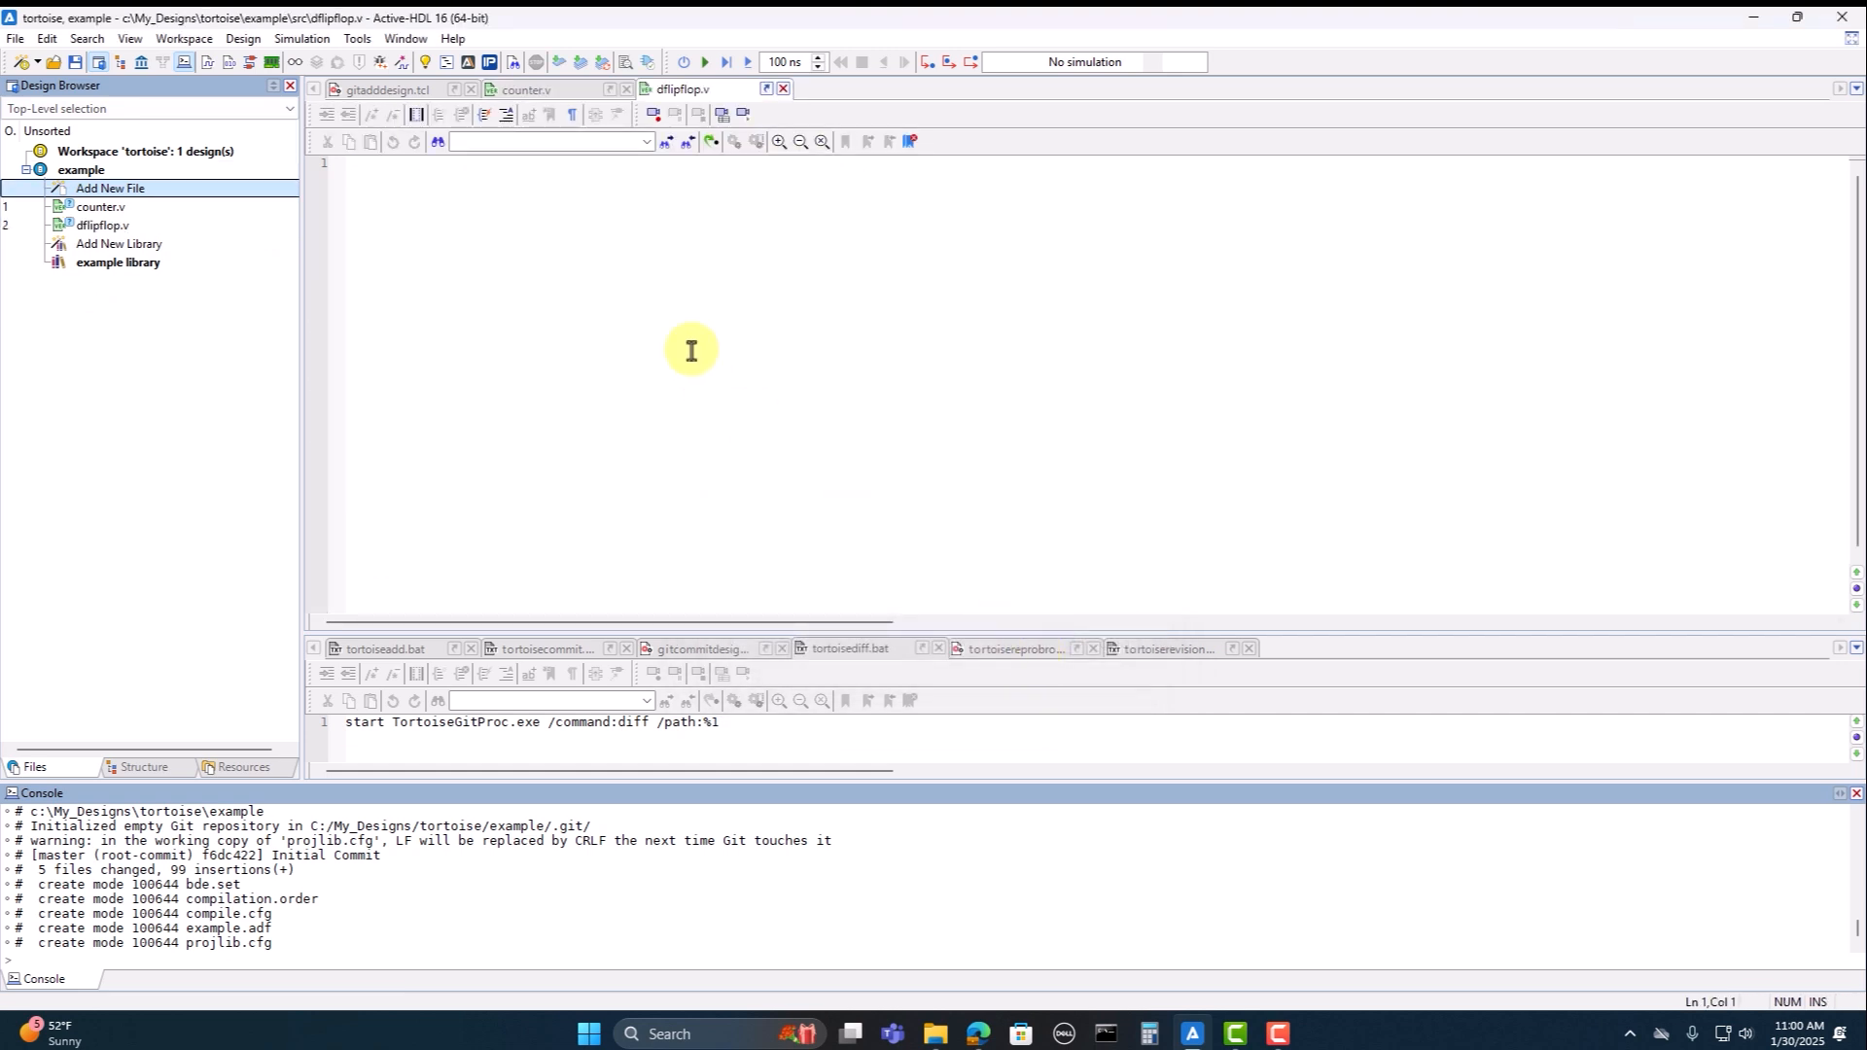
Step: Insert the D Flip-Flop synthesis template from the Language Assistant into the empty dflipflop.v and save the file
left_click(425, 61)
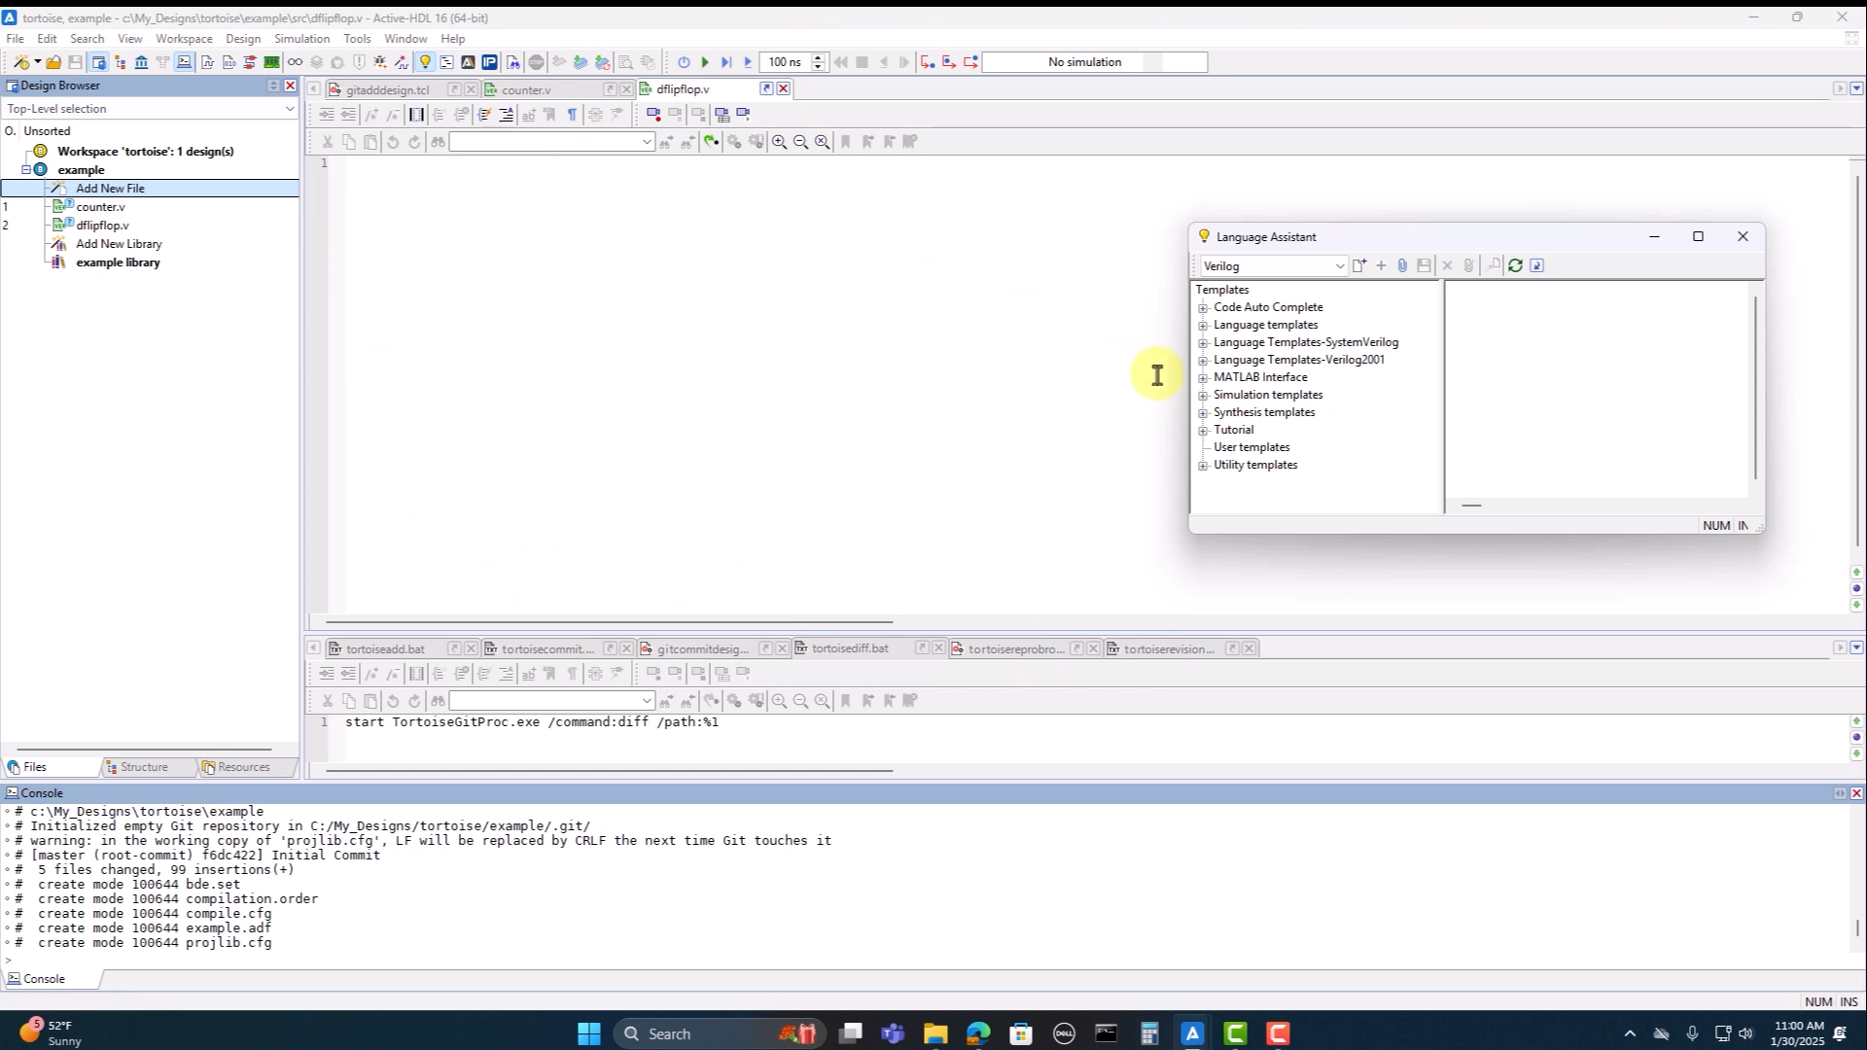
left_click(1201, 412)
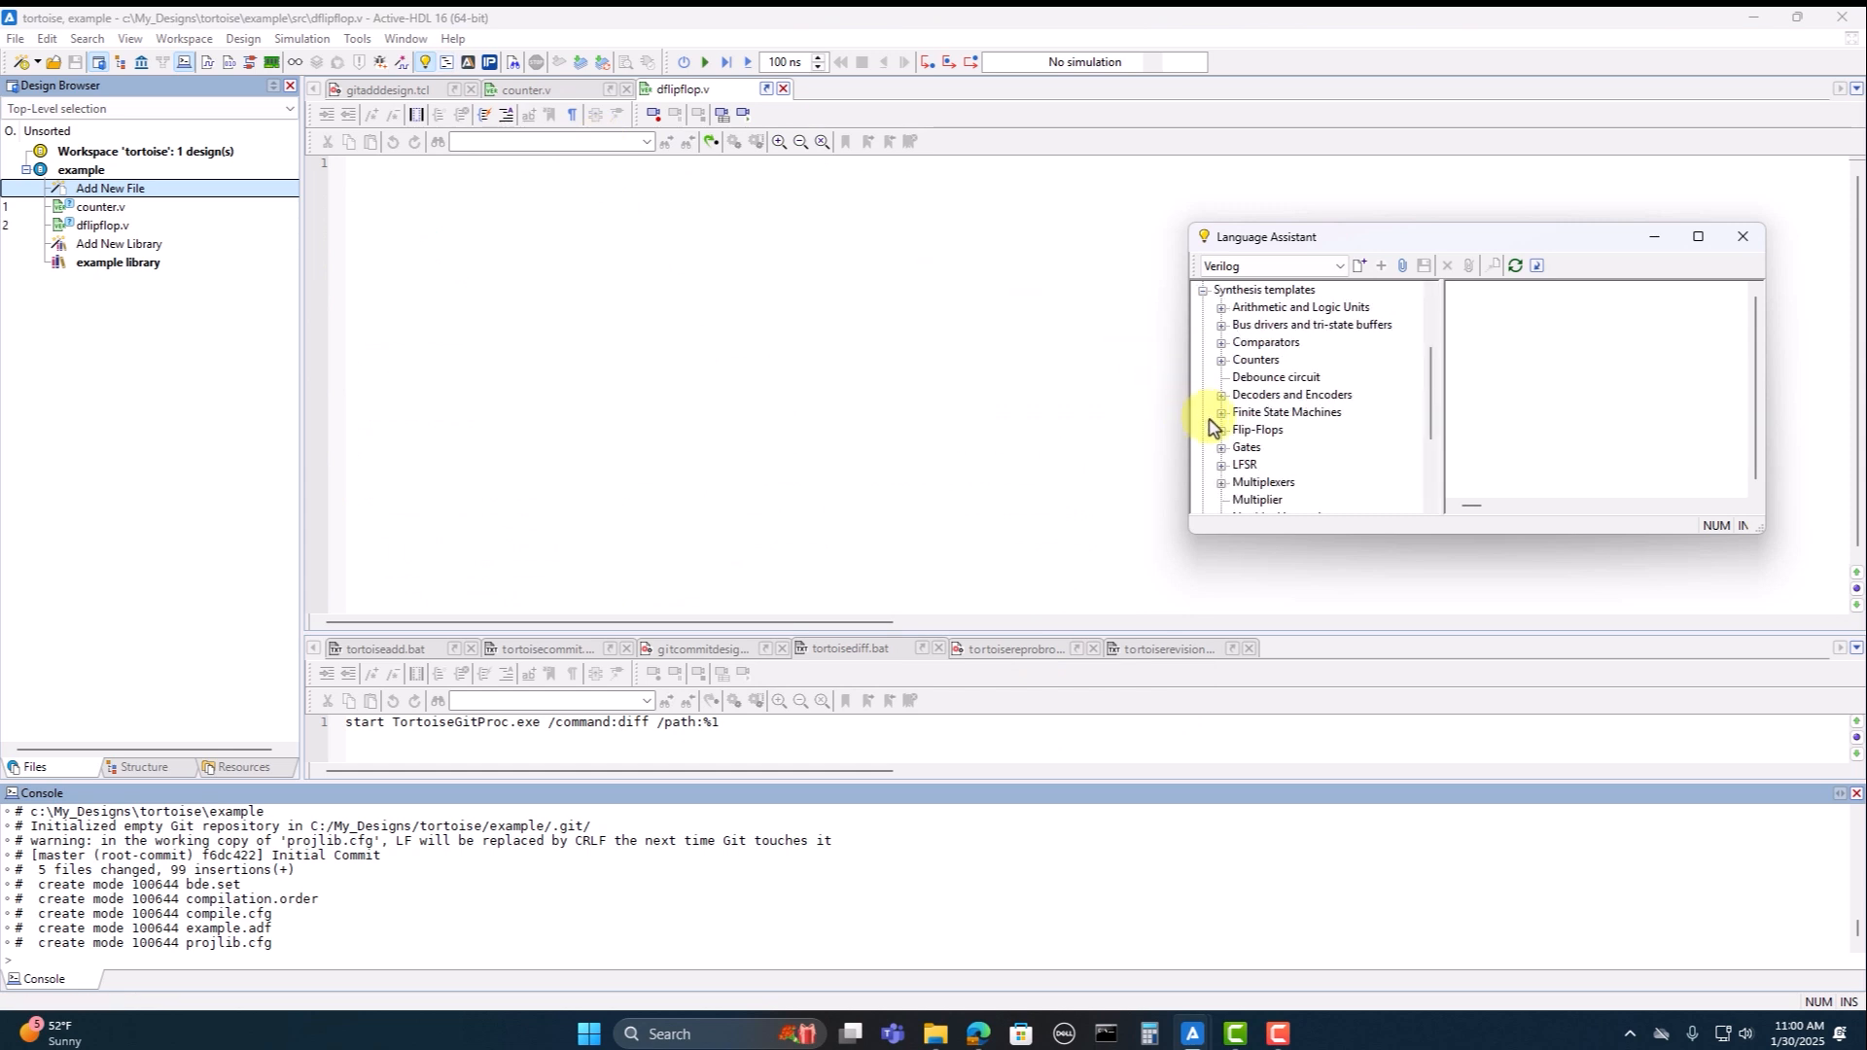
left_click(1222, 430)
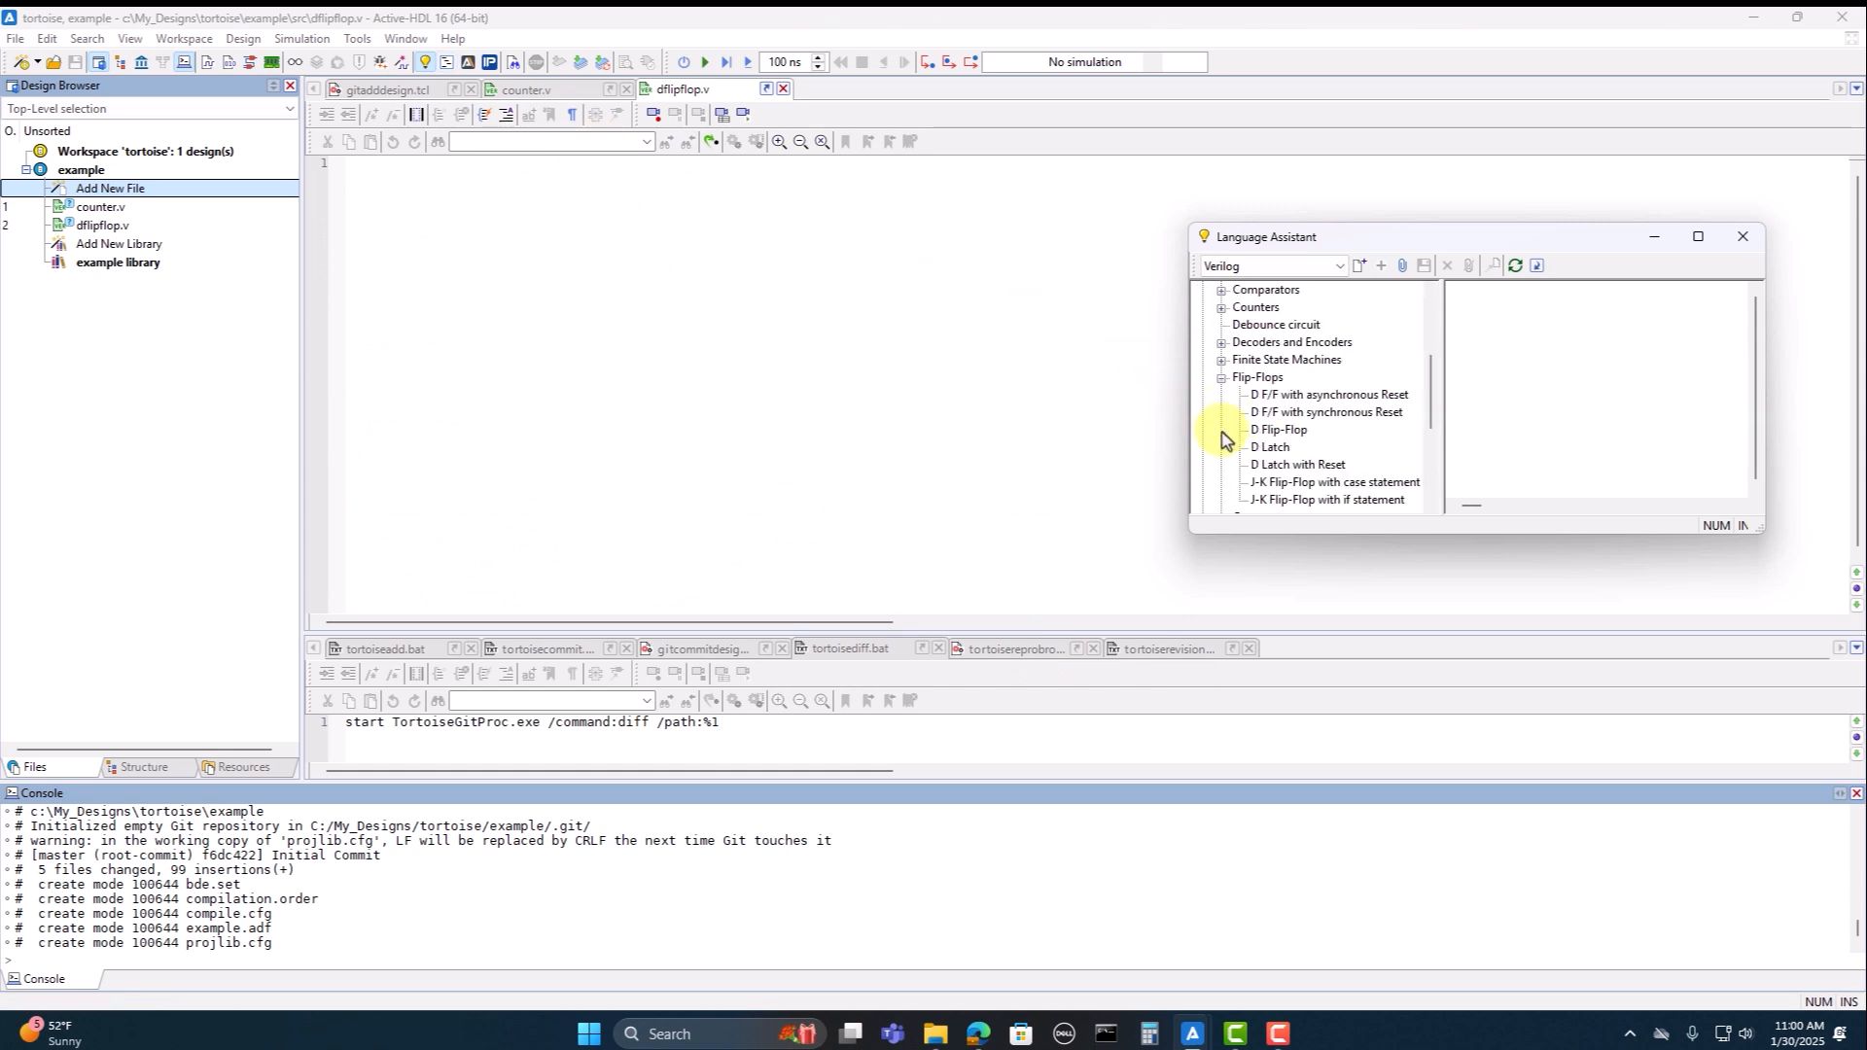
left_click(1260, 432)
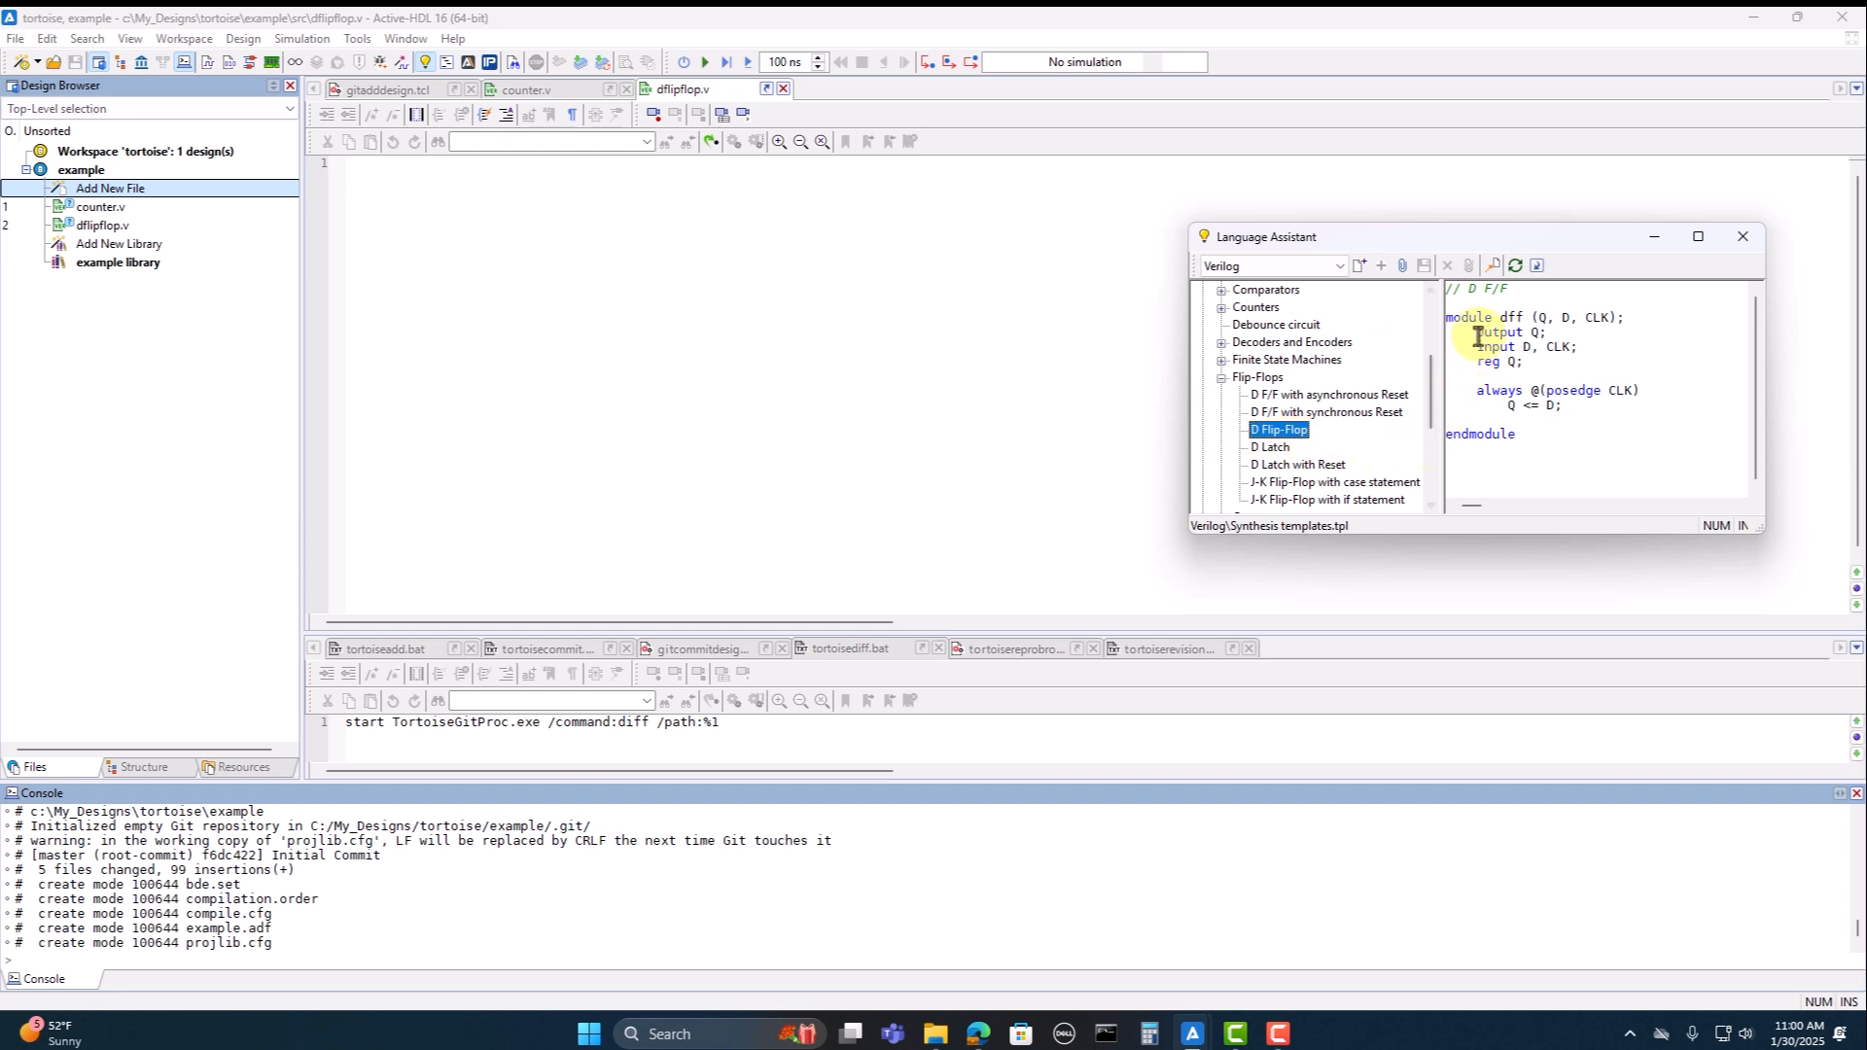
left_click(1494, 266)
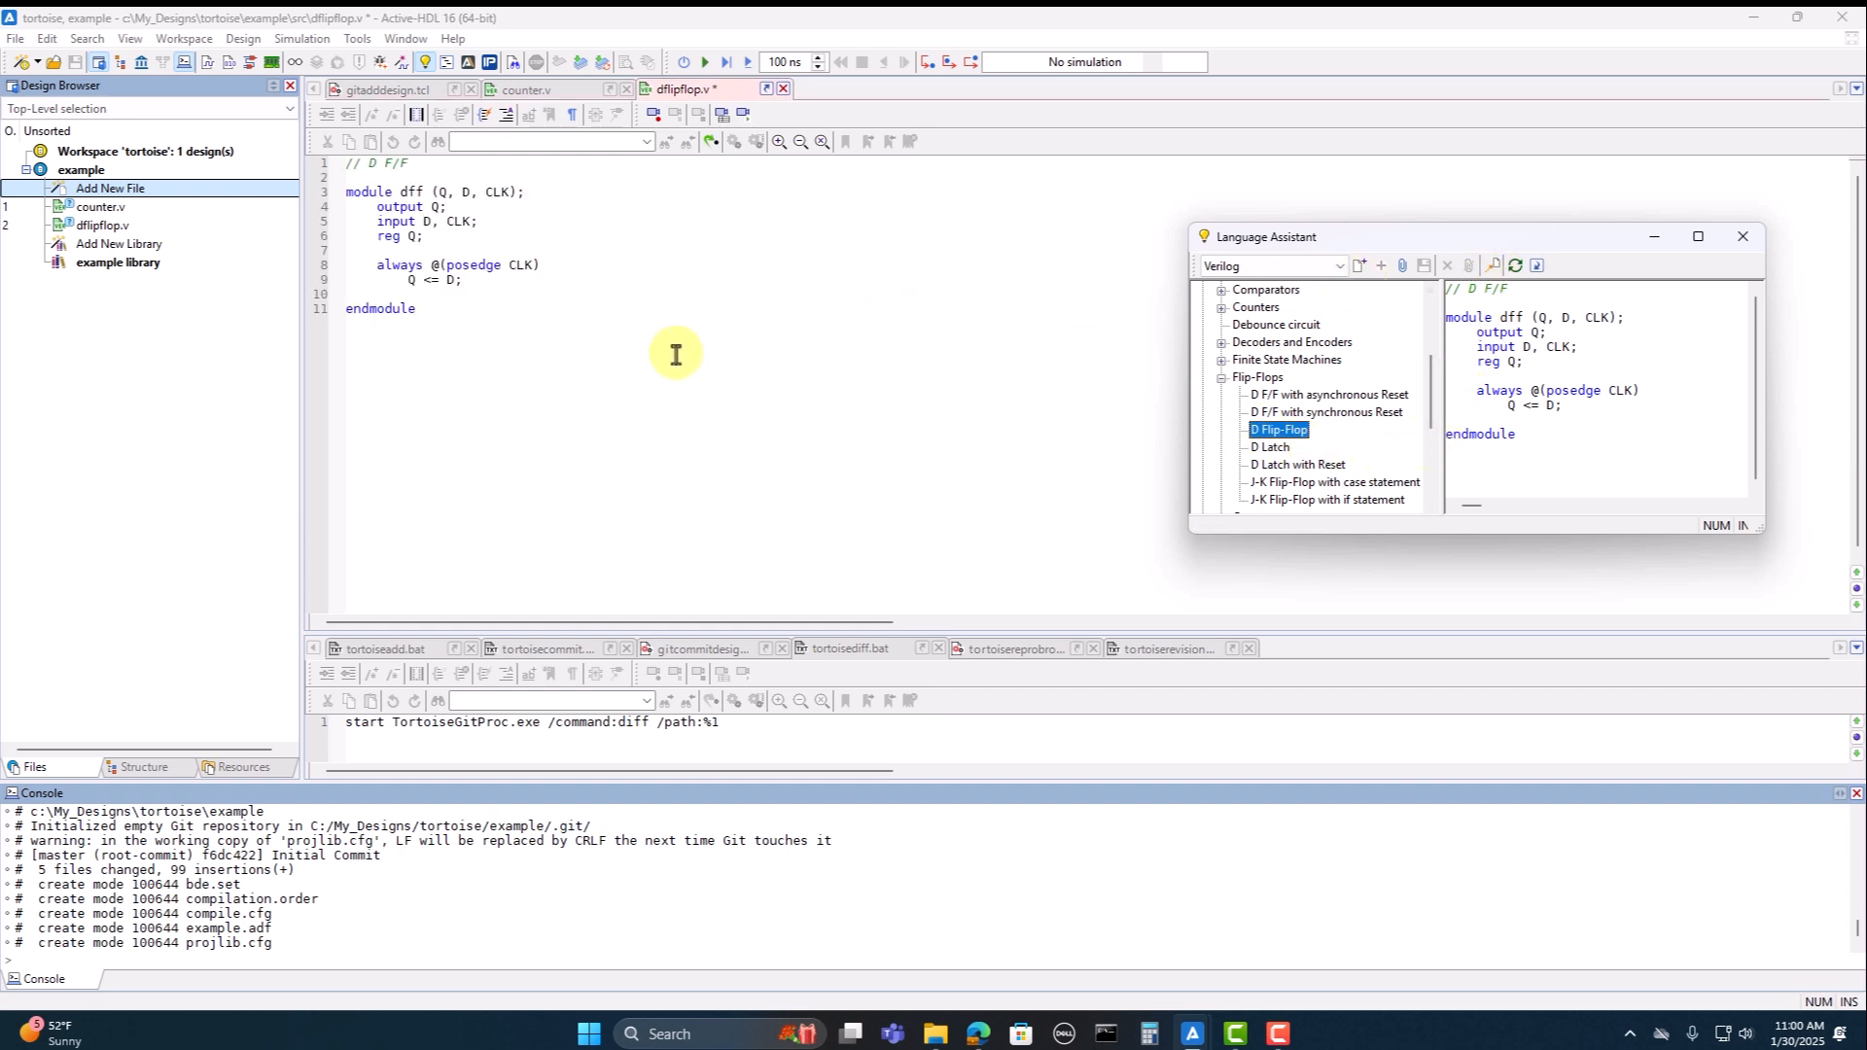
left_click(1742, 236)
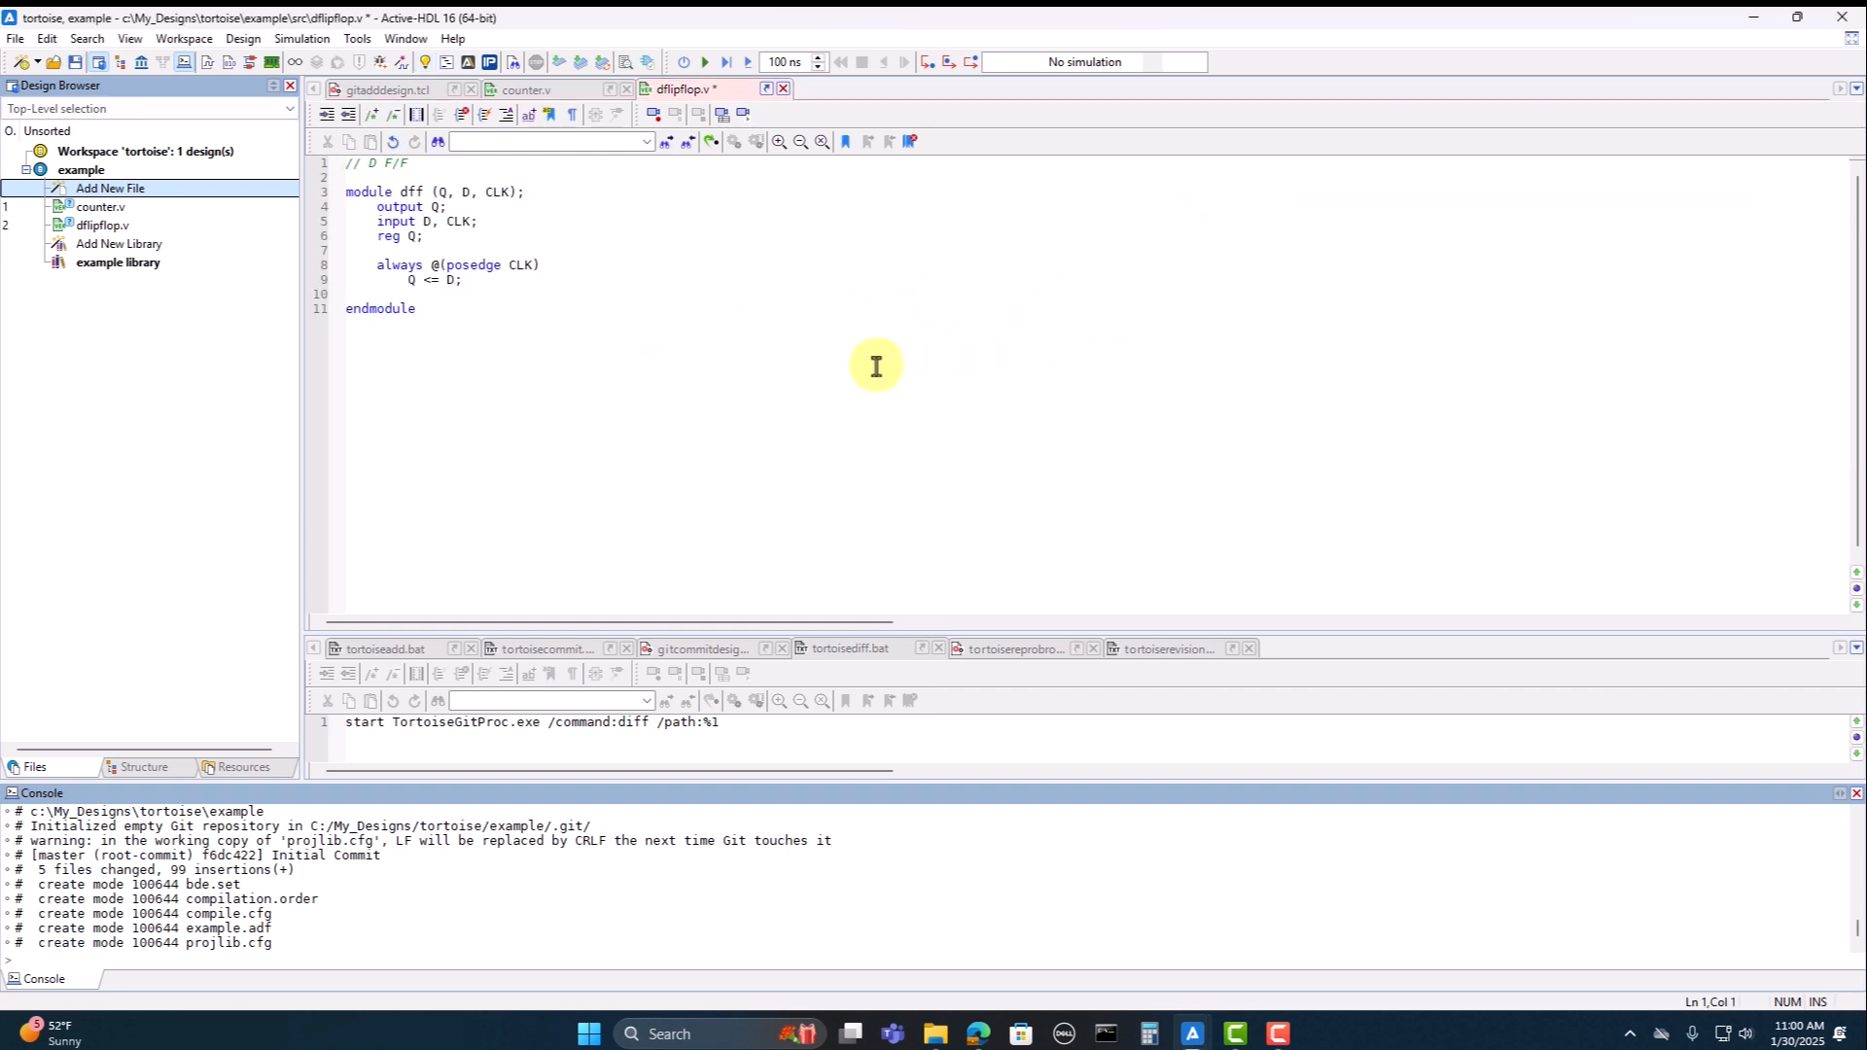
key("ctrl+s")
Step: Add dflipflop.v to the Git repository with TortoiseGit and close the finished add report
left_click(112, 227)
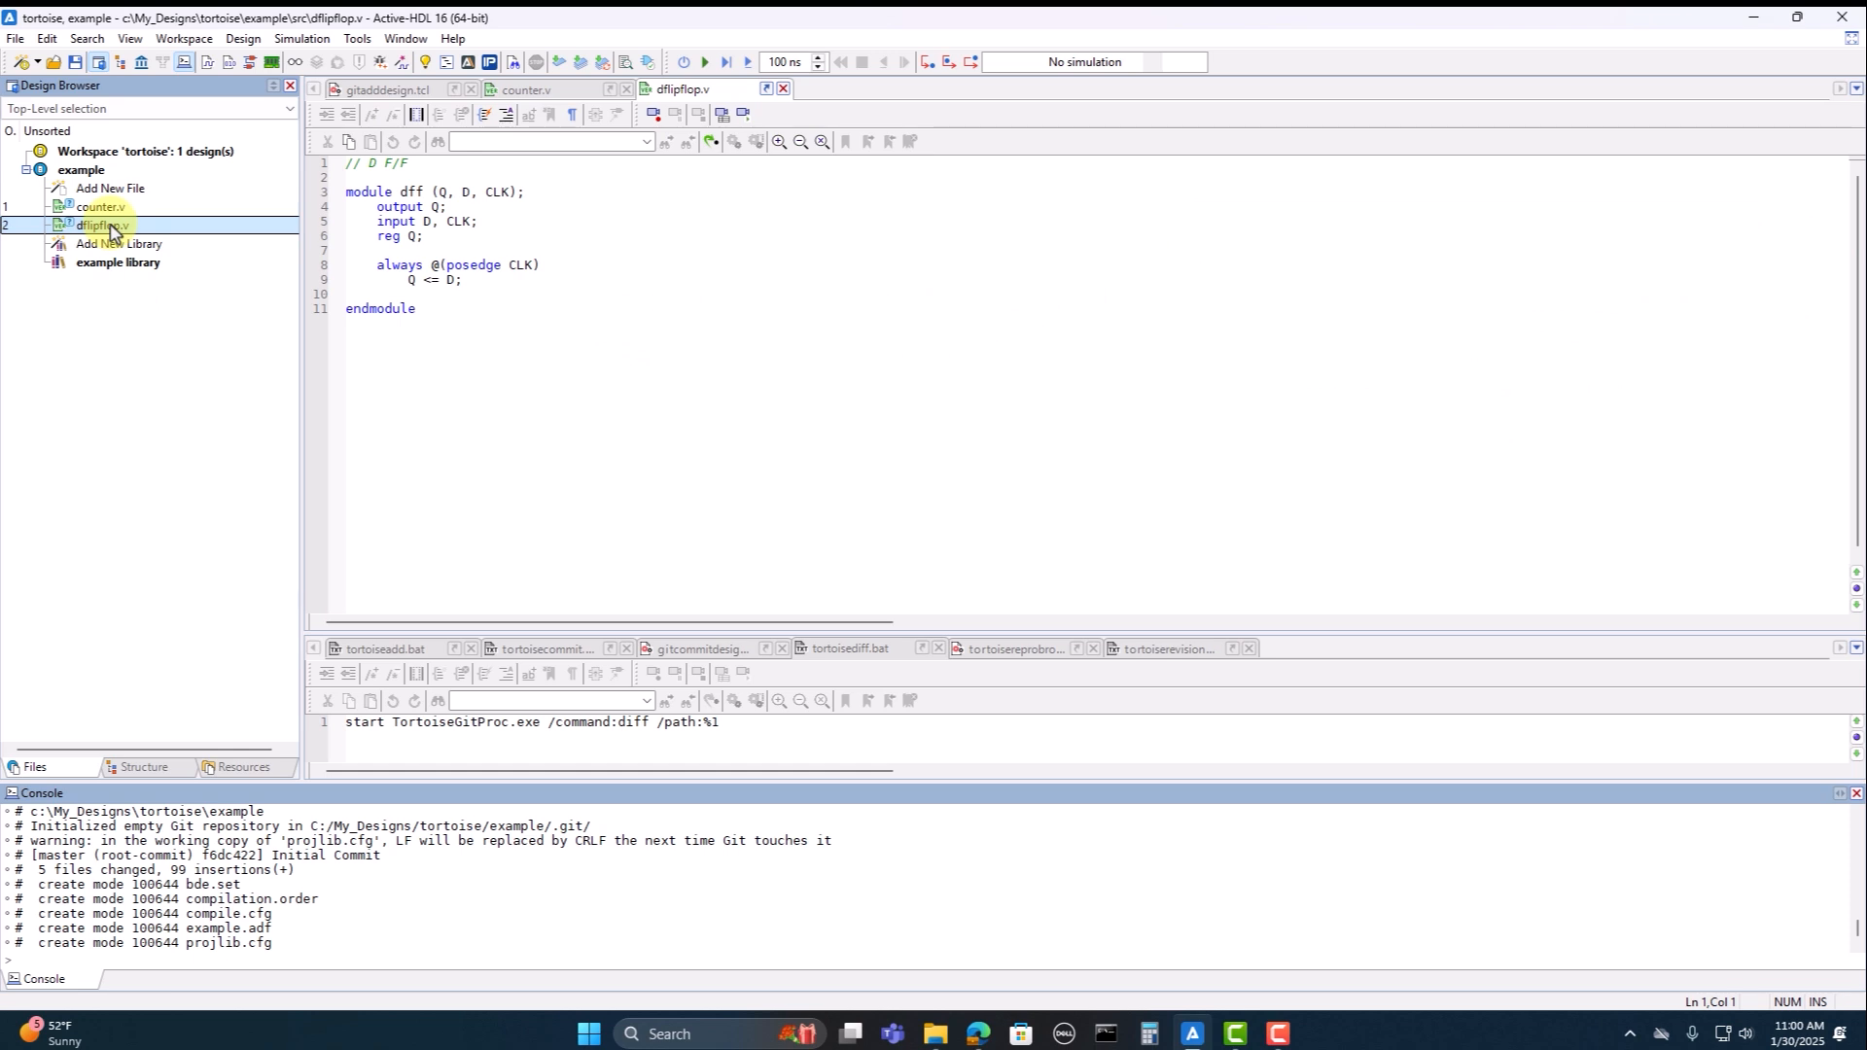
right_click(112, 226)
mouse_move(207, 258)
left_click(435, 281)
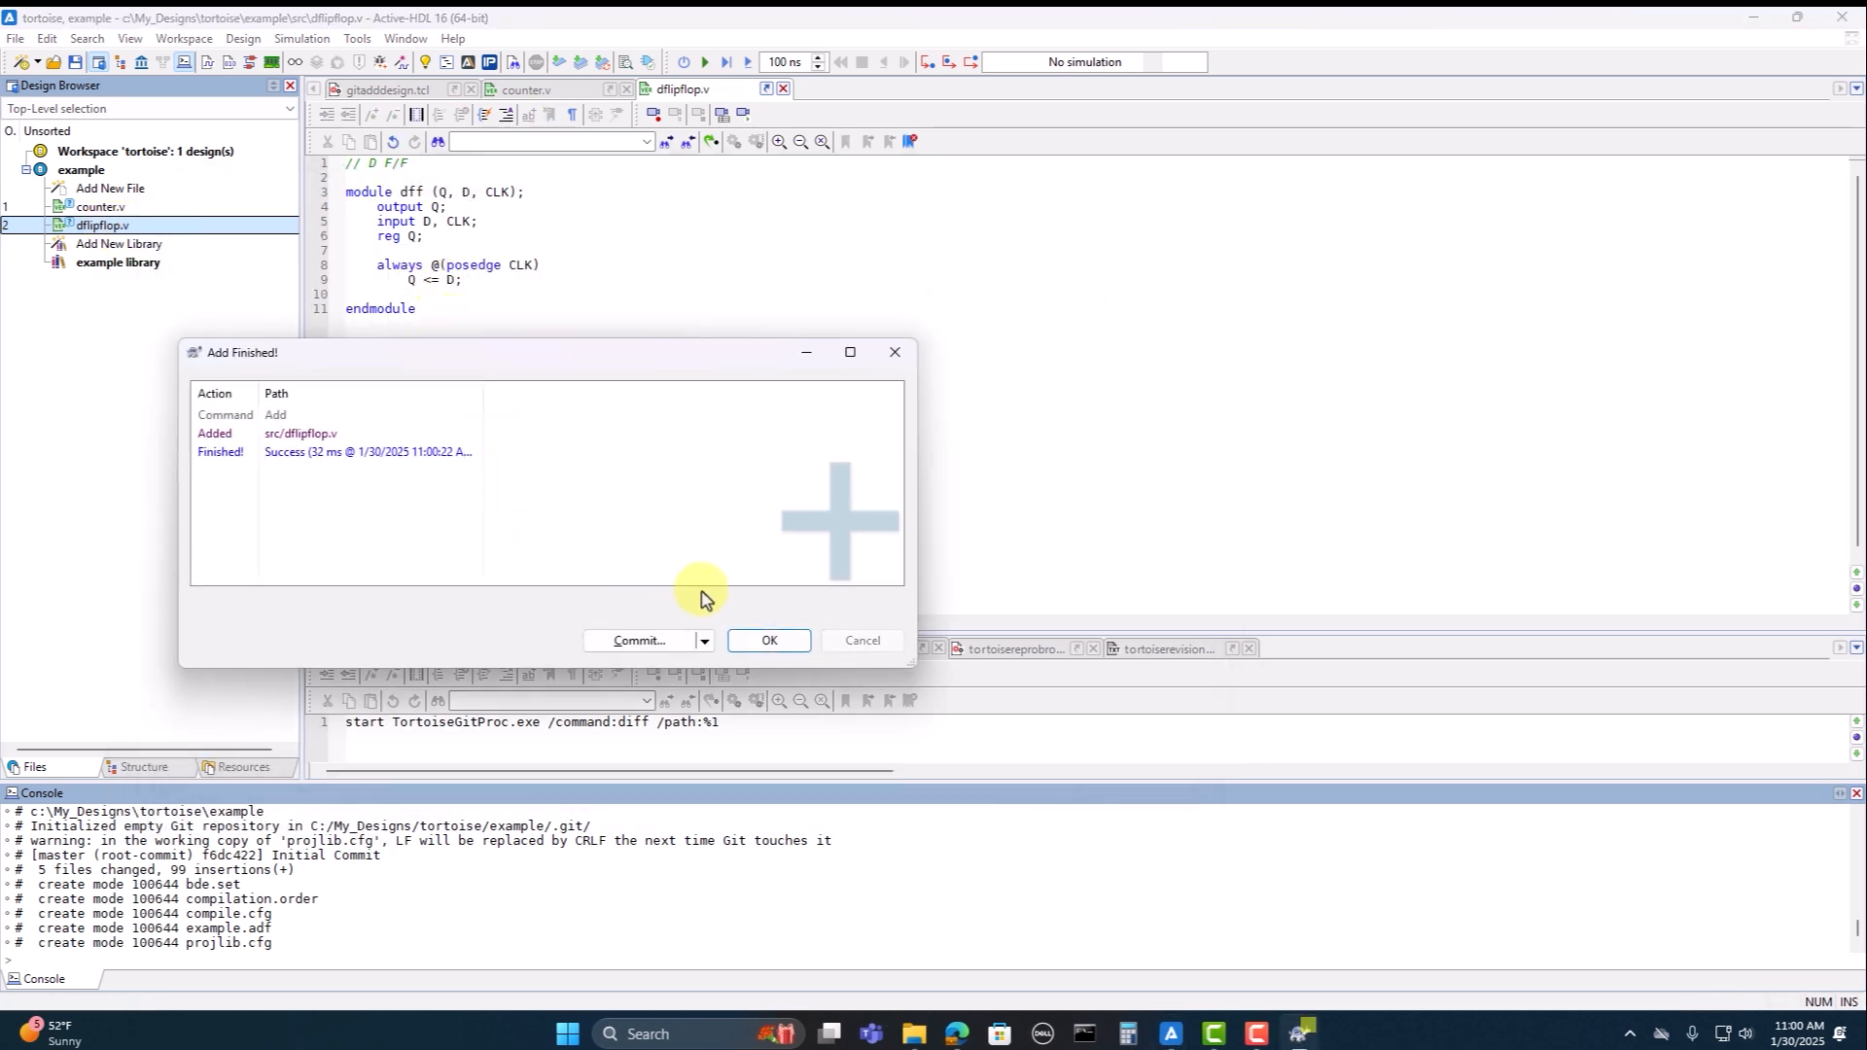
left_click(770, 641)
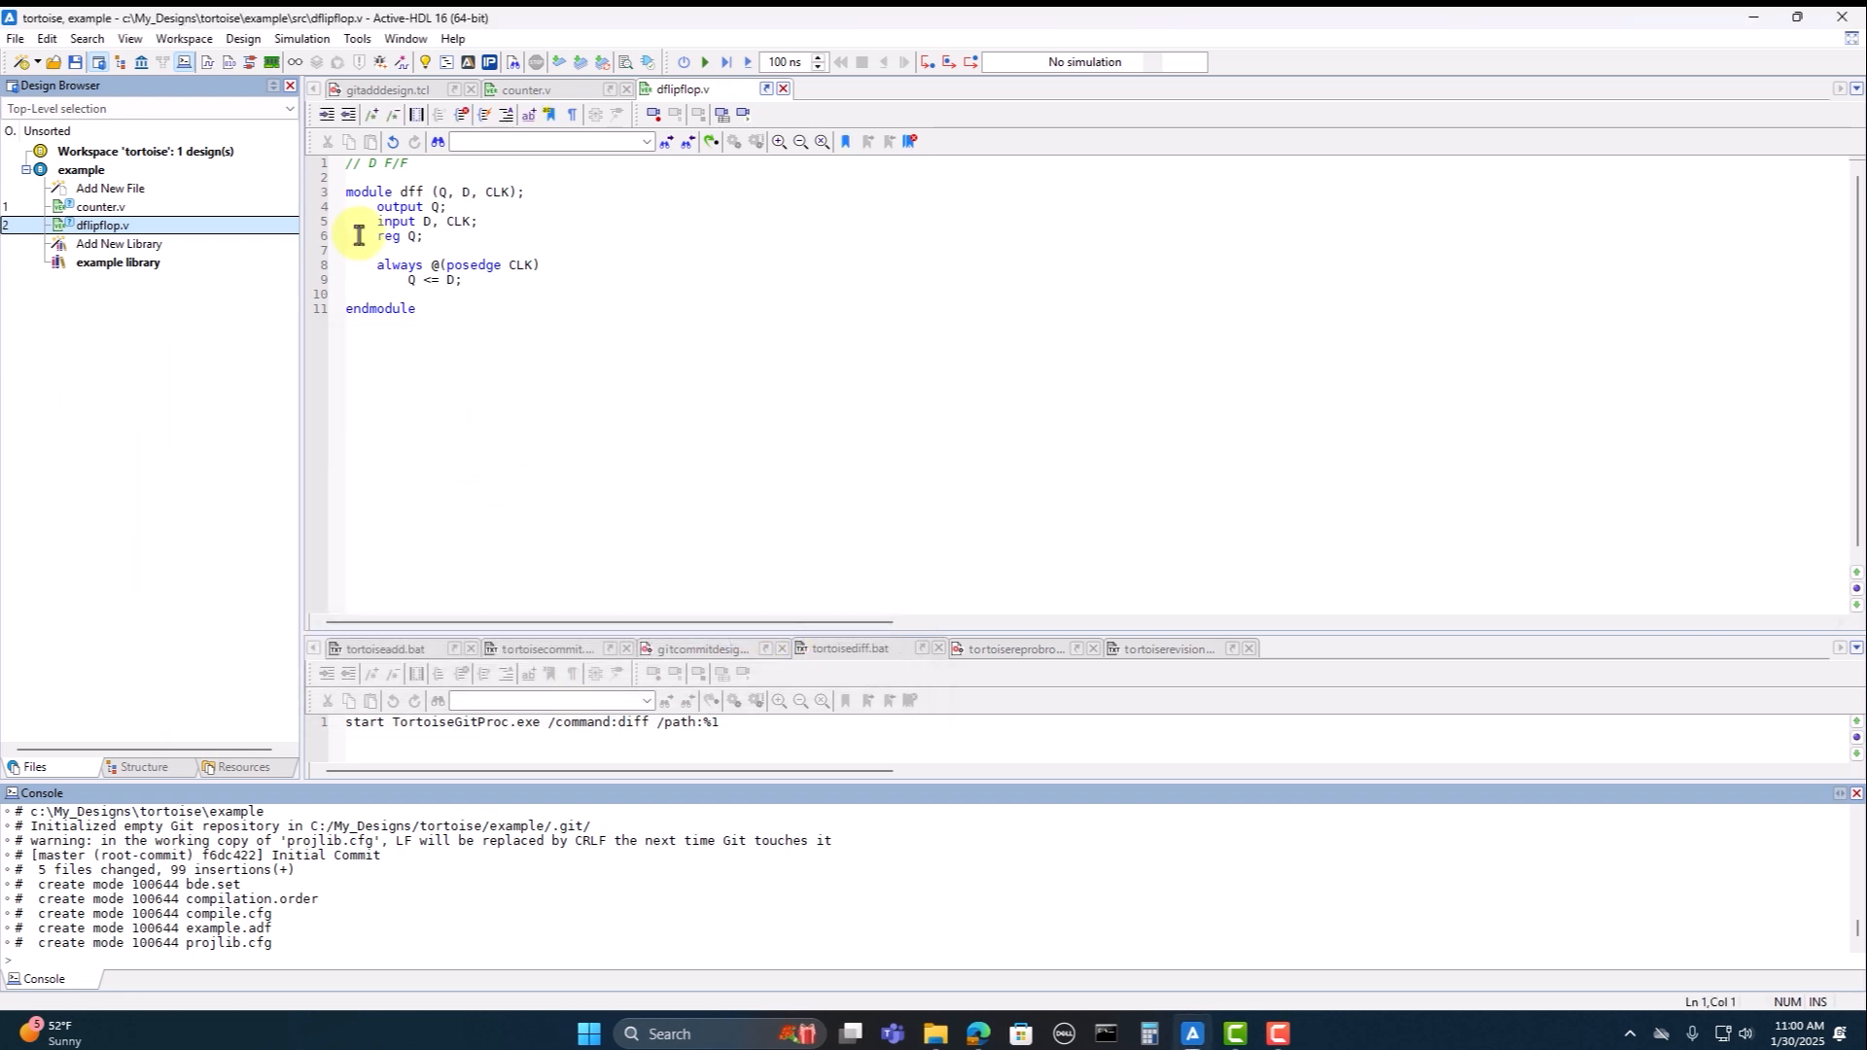
Step: Commit the whole design with the GitCommitDesign user tool and check the commit message in the console output
left_click(356, 41)
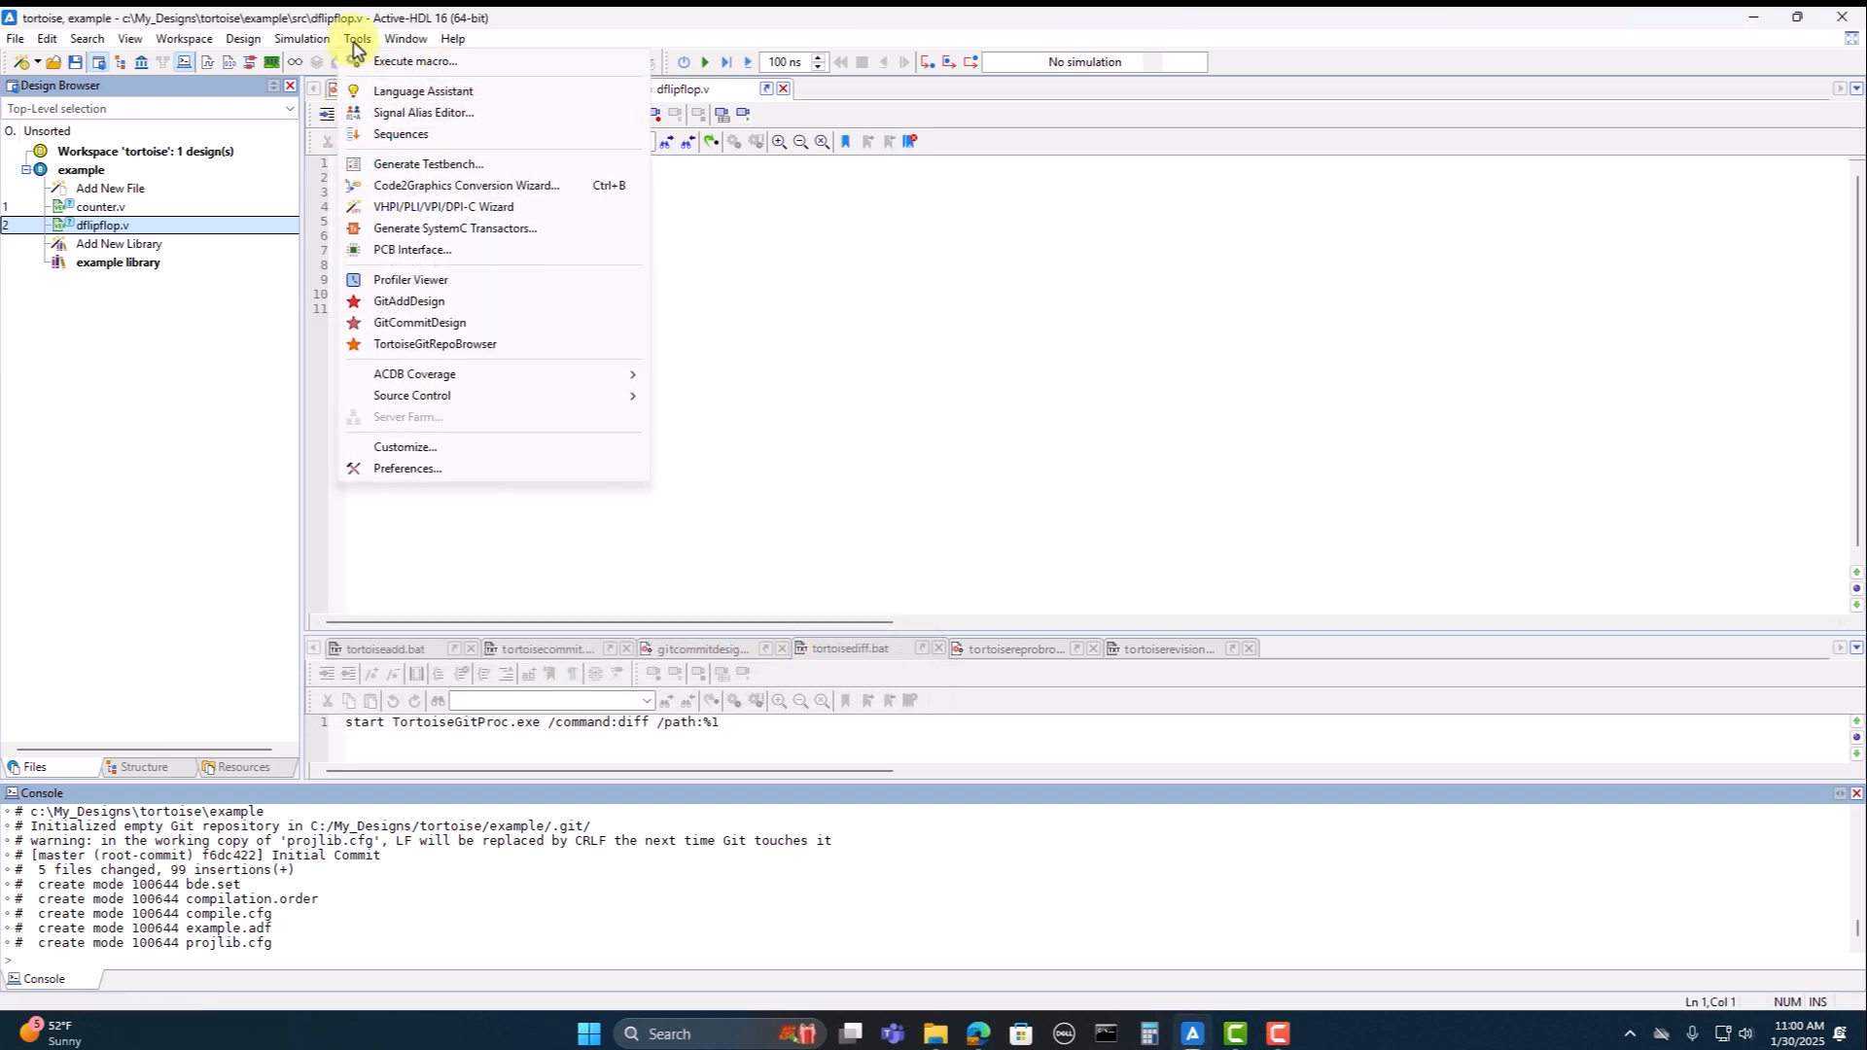
left_click(420, 326)
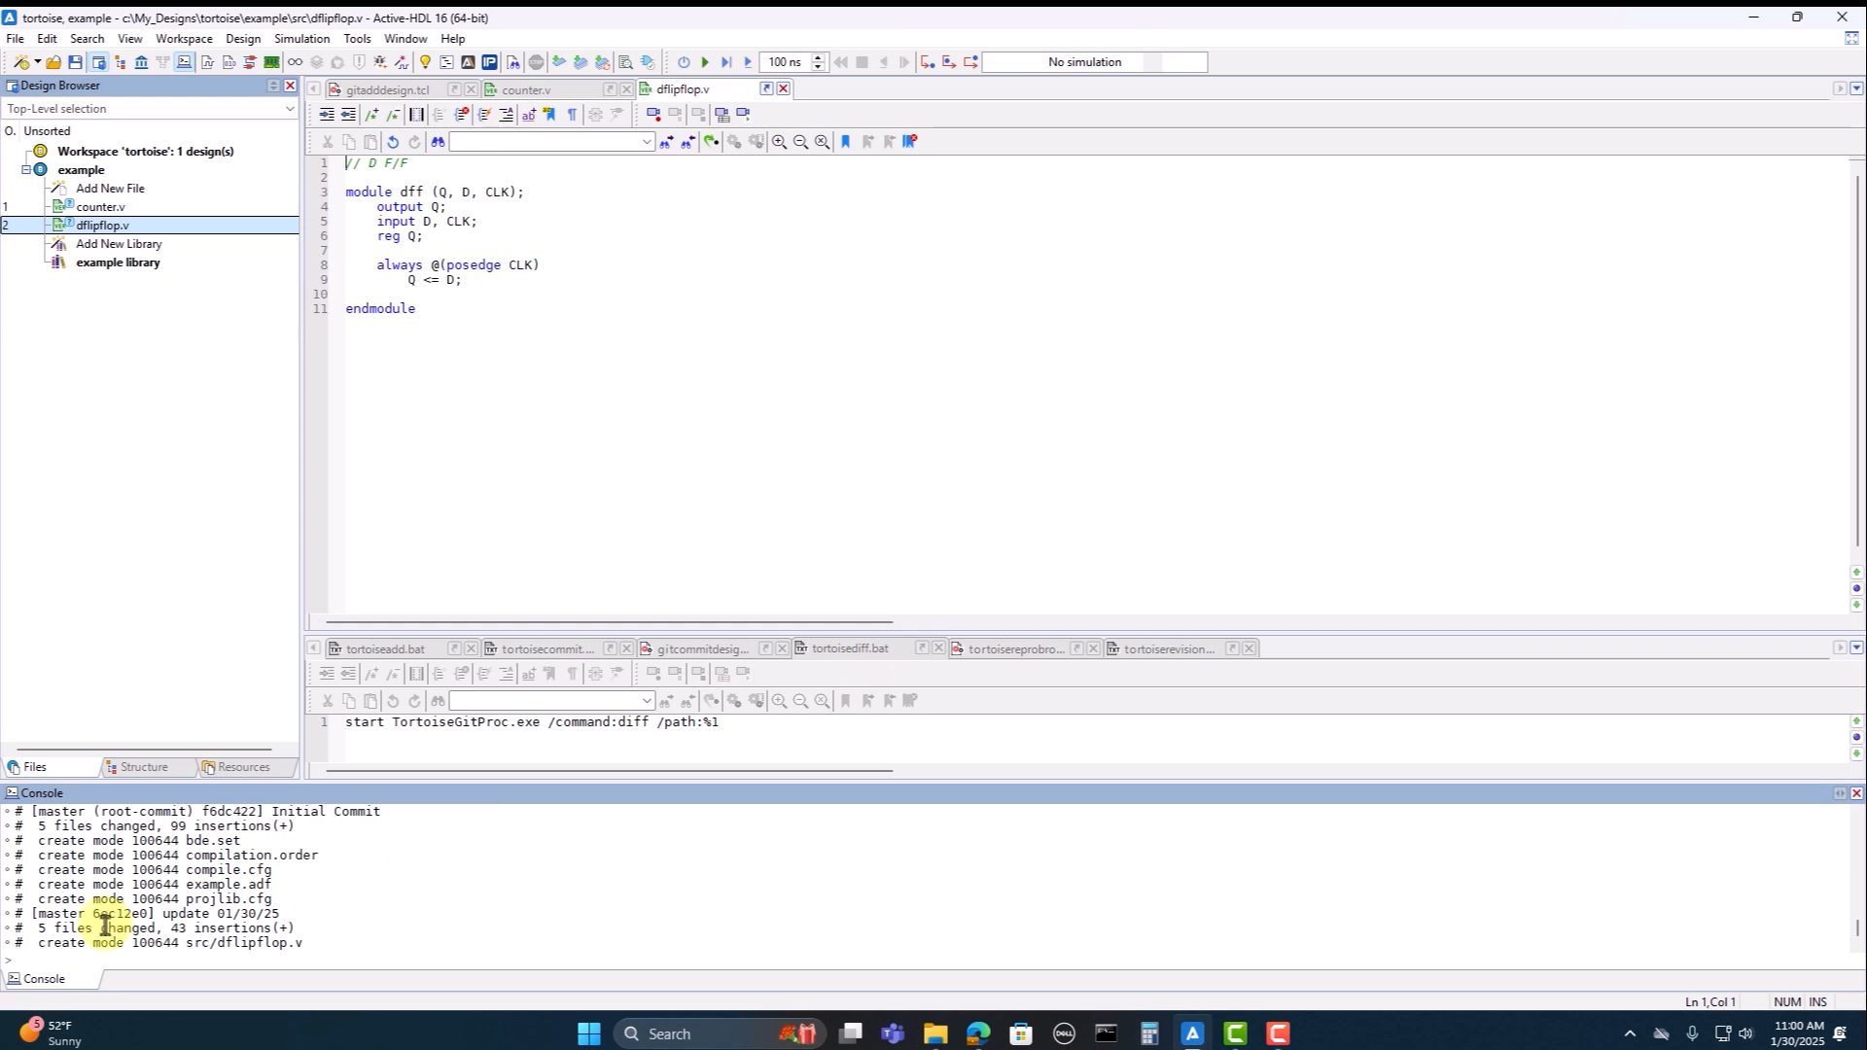
left_click_drag(33, 916, 304, 925)
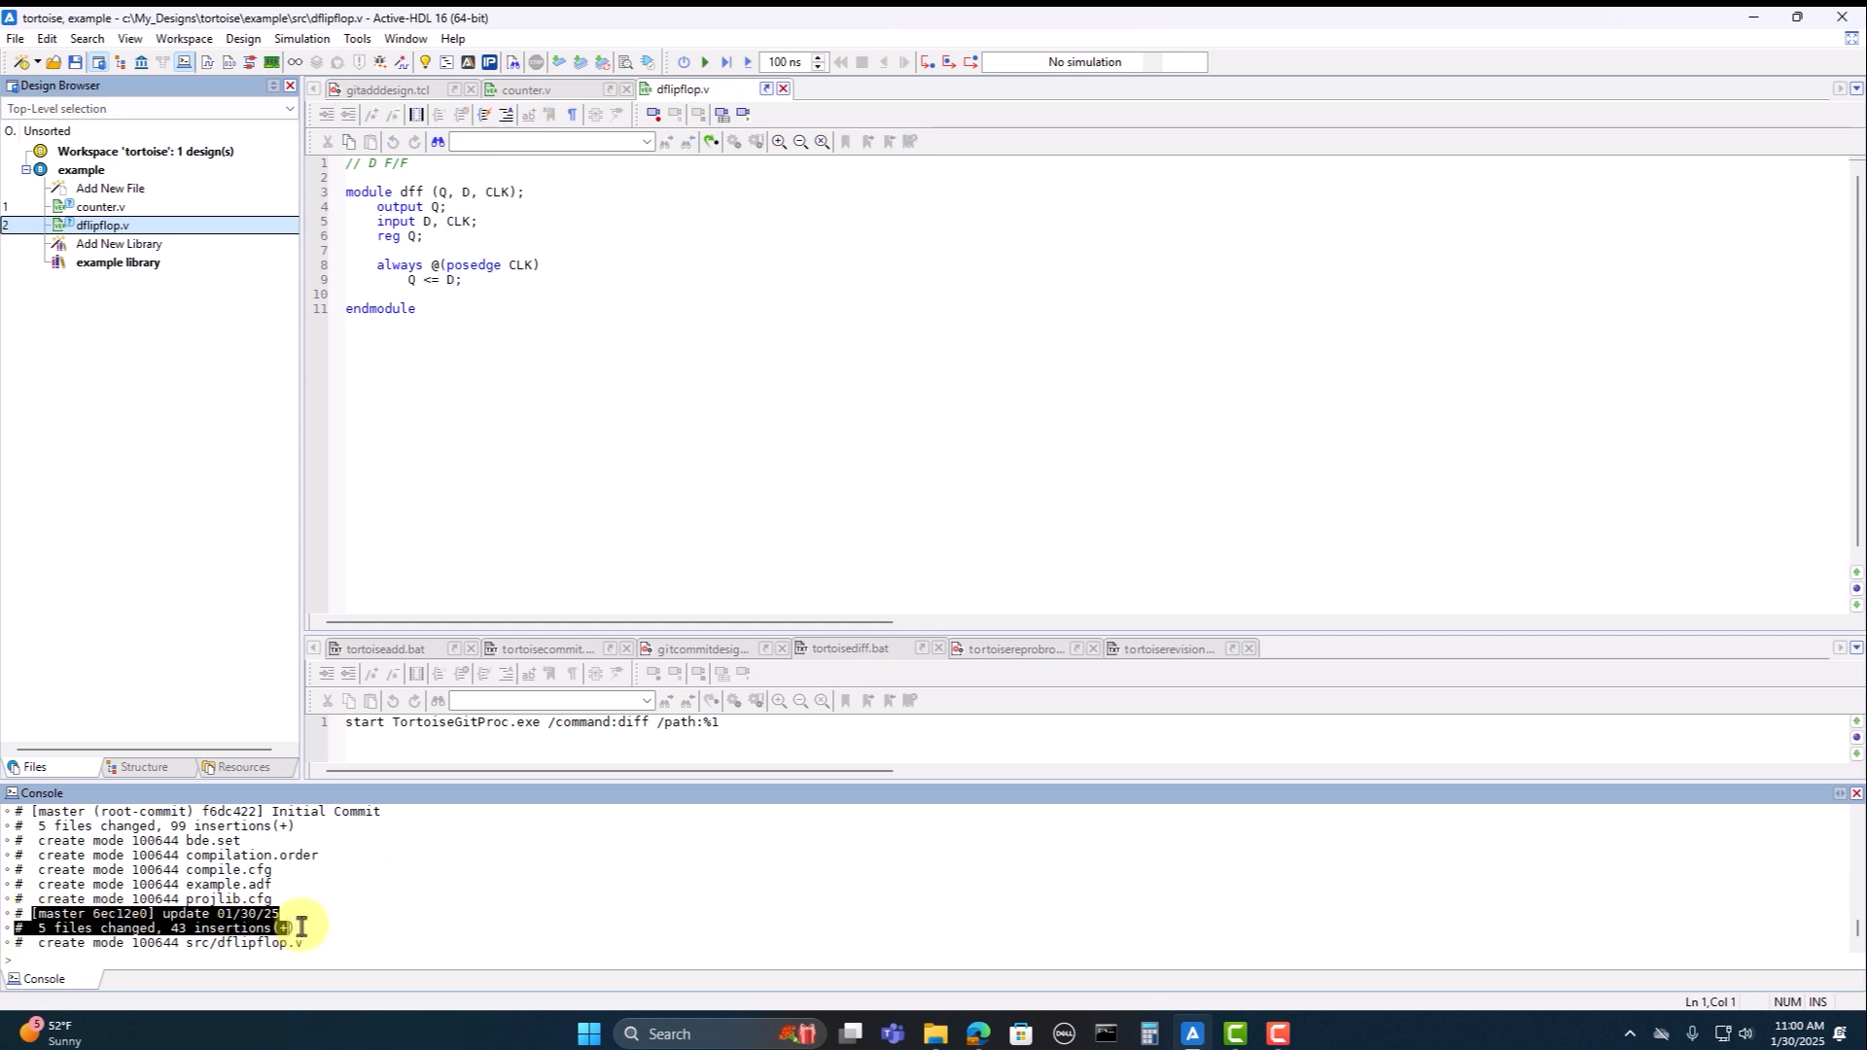
left_click(317, 930)
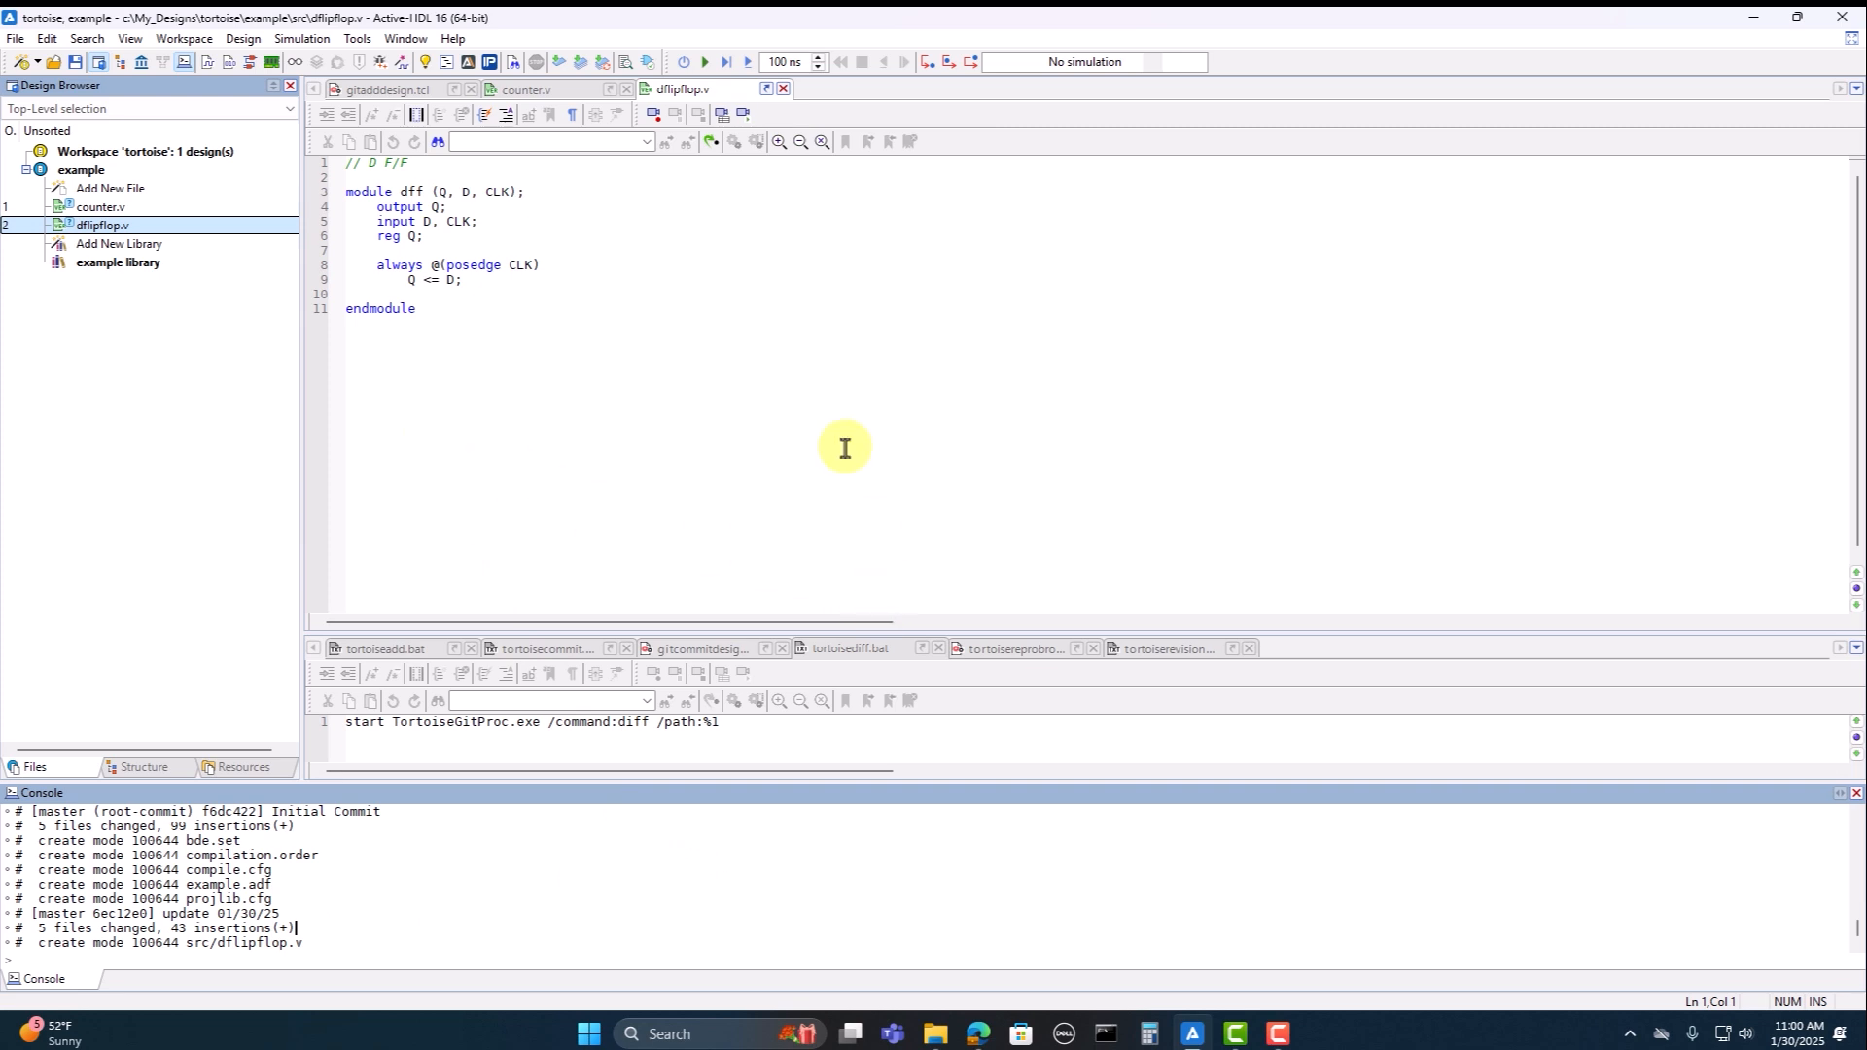
Step: Open the design's repository in TortoiseGitRepoBrowser and bring up the tortoisereprobrowser.tcl script for review
left_click(357, 41)
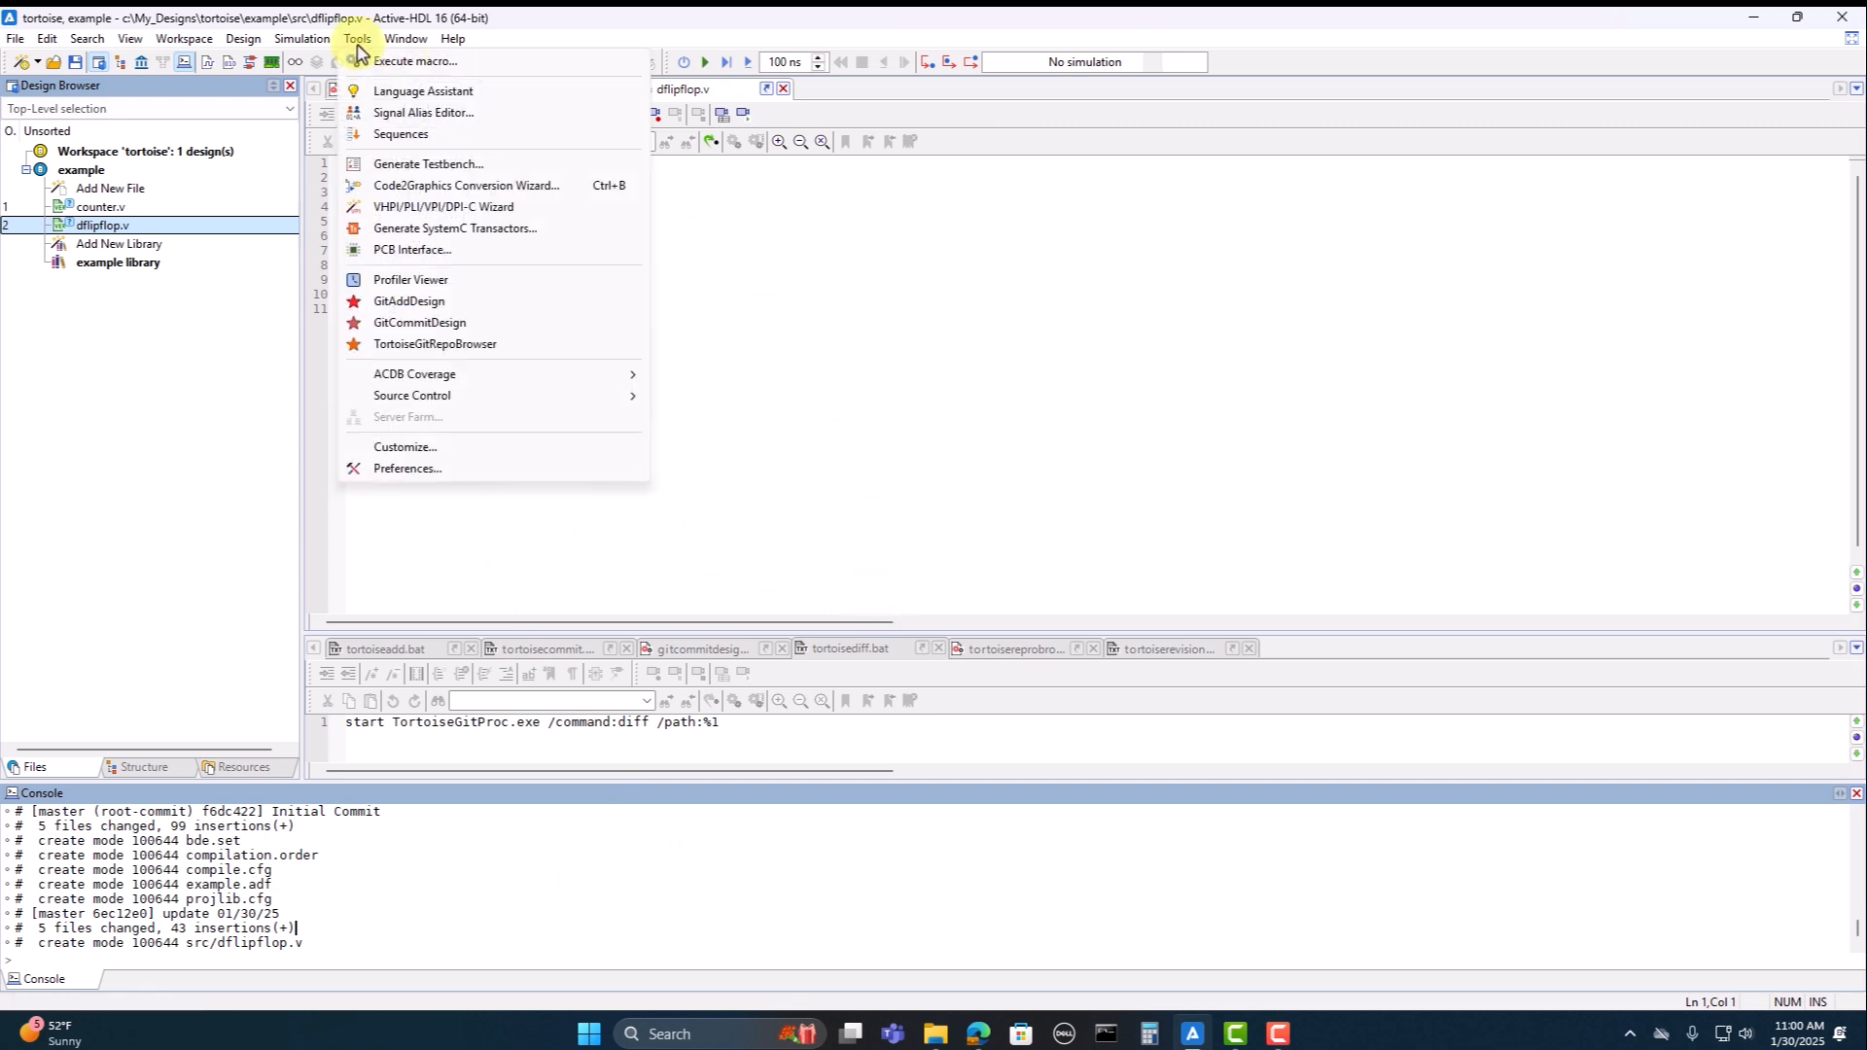
left_click(452, 348)
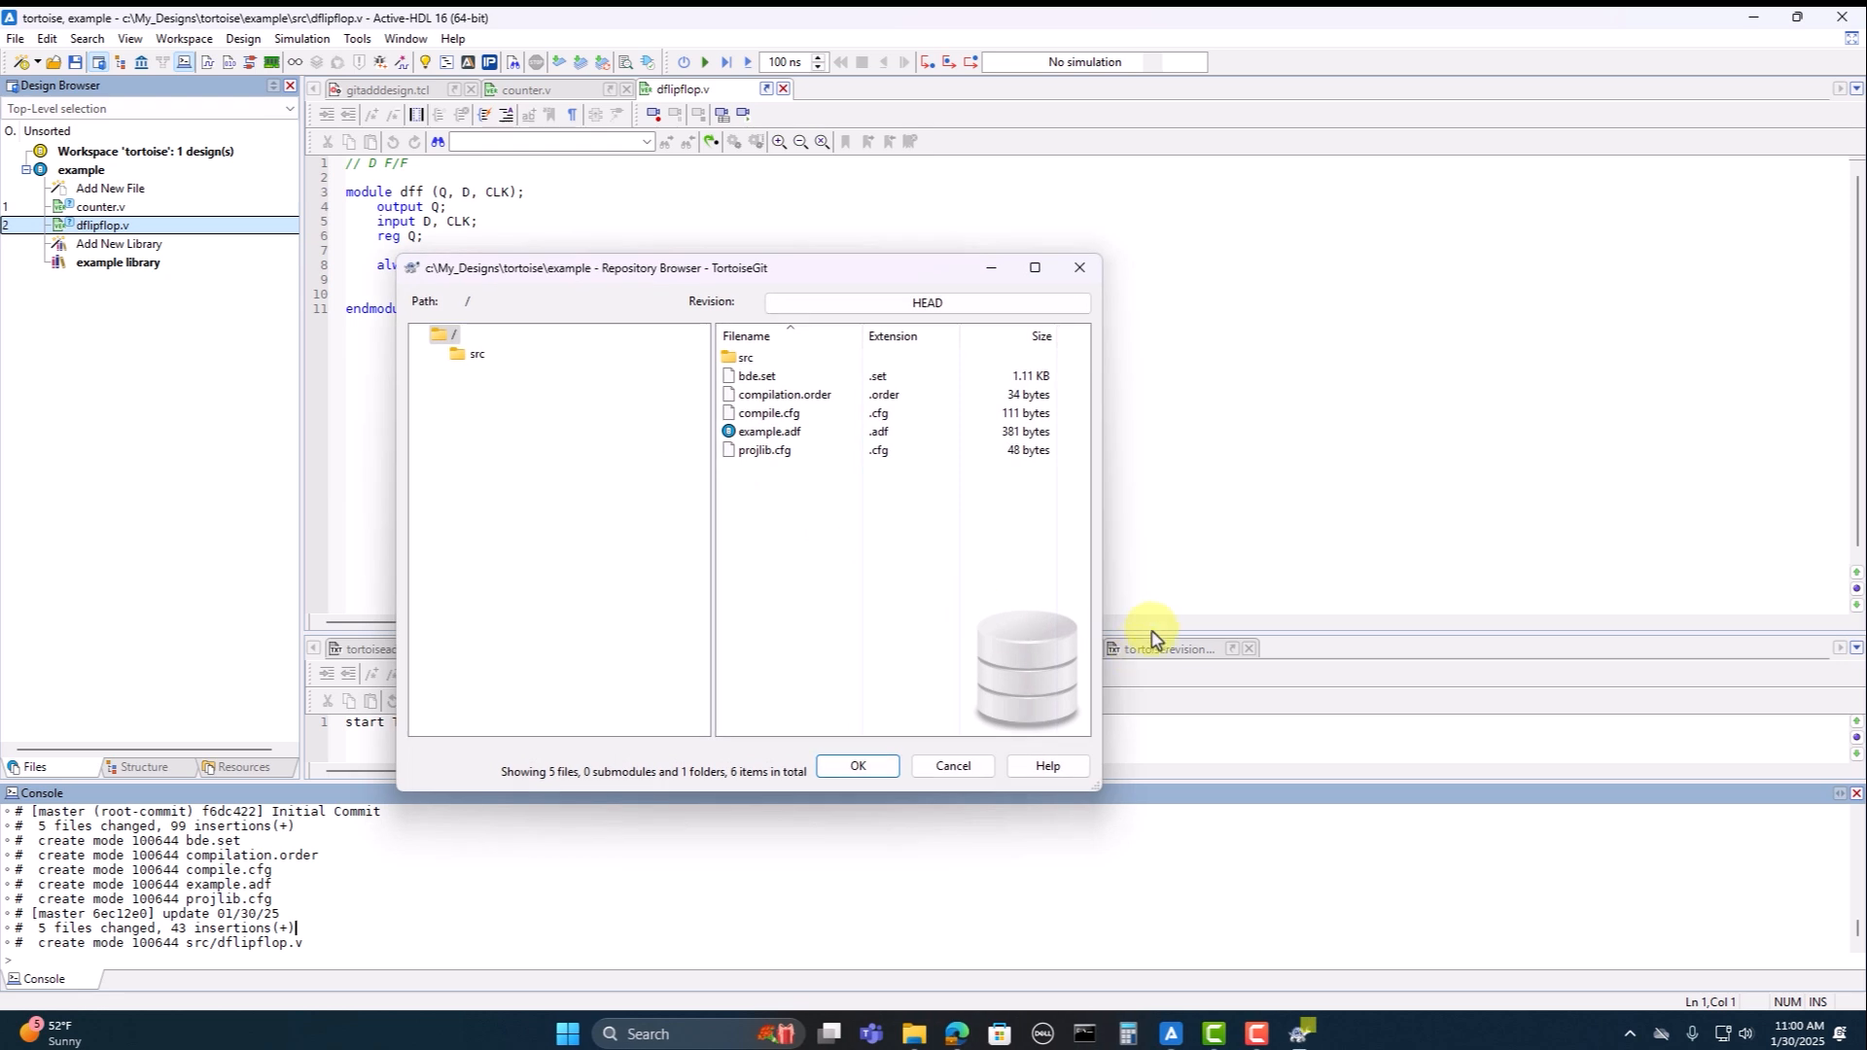
left_click_drag(924, 275, 1708, 237)
left_click(1004, 648)
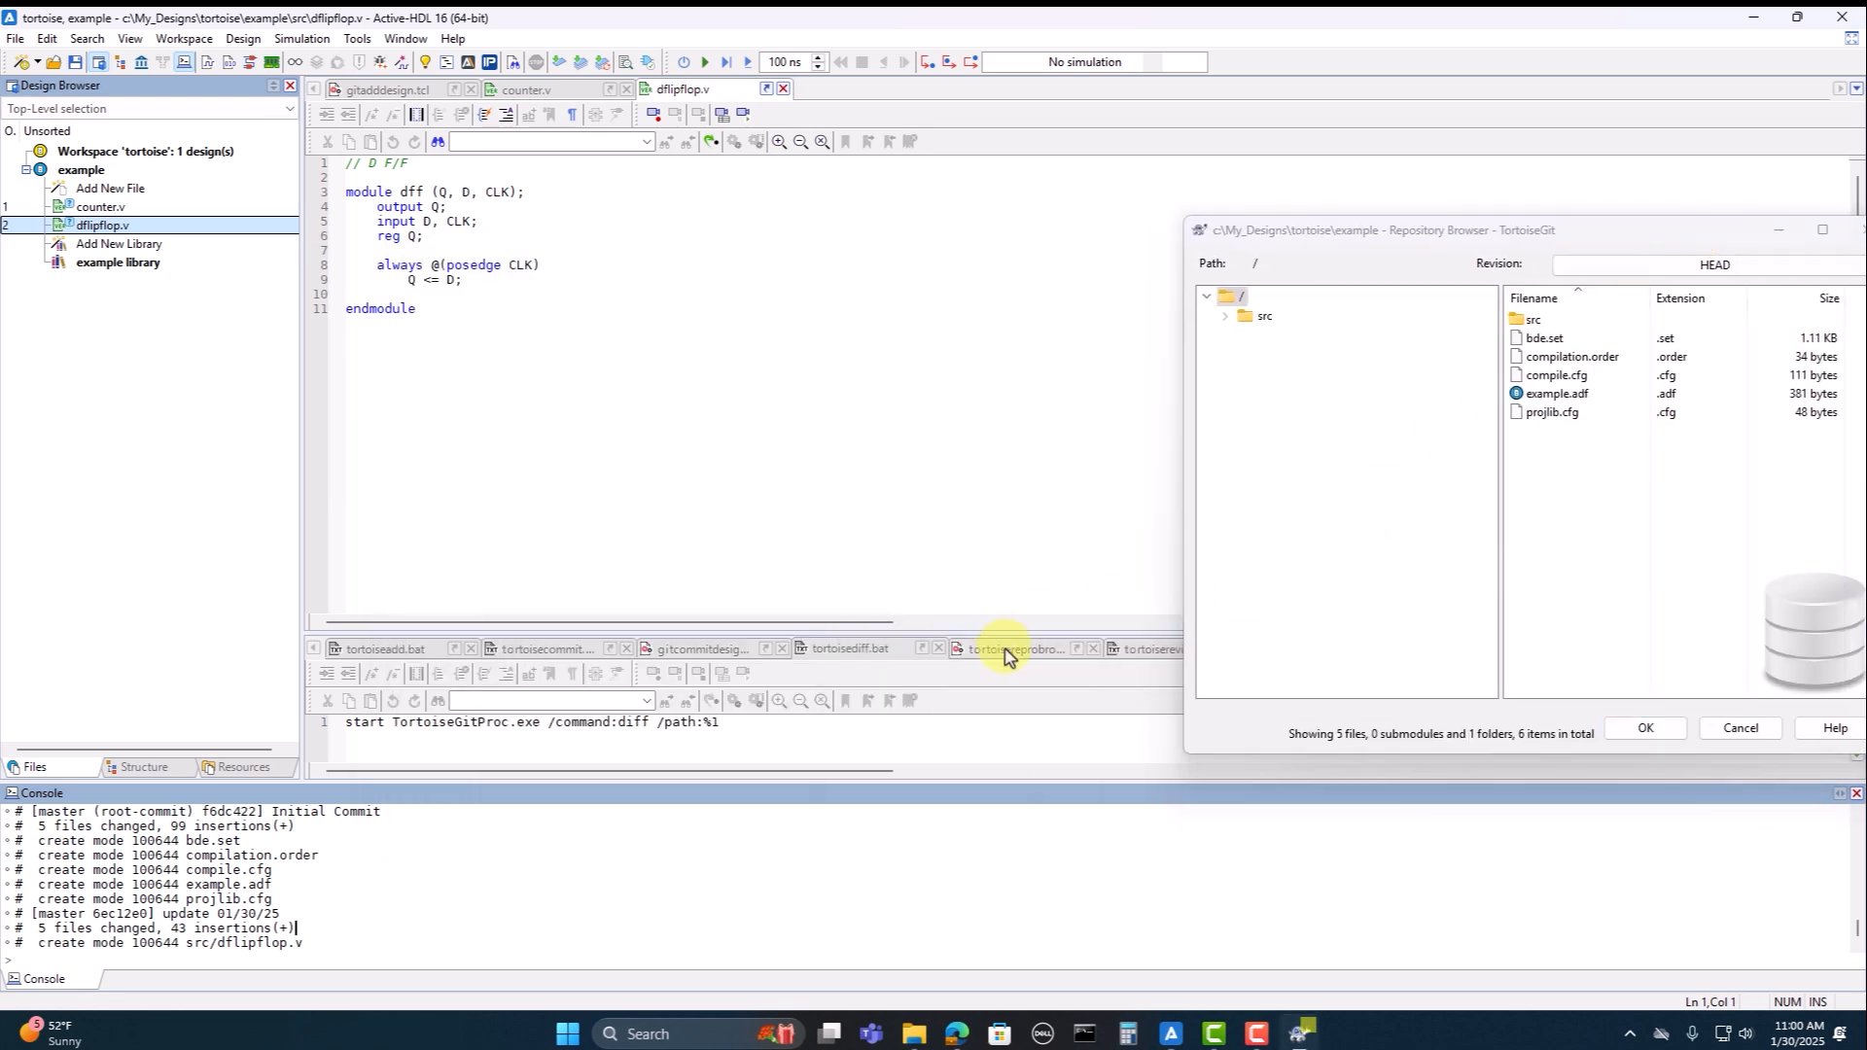
left_click_drag(1417, 243, 739, 199)
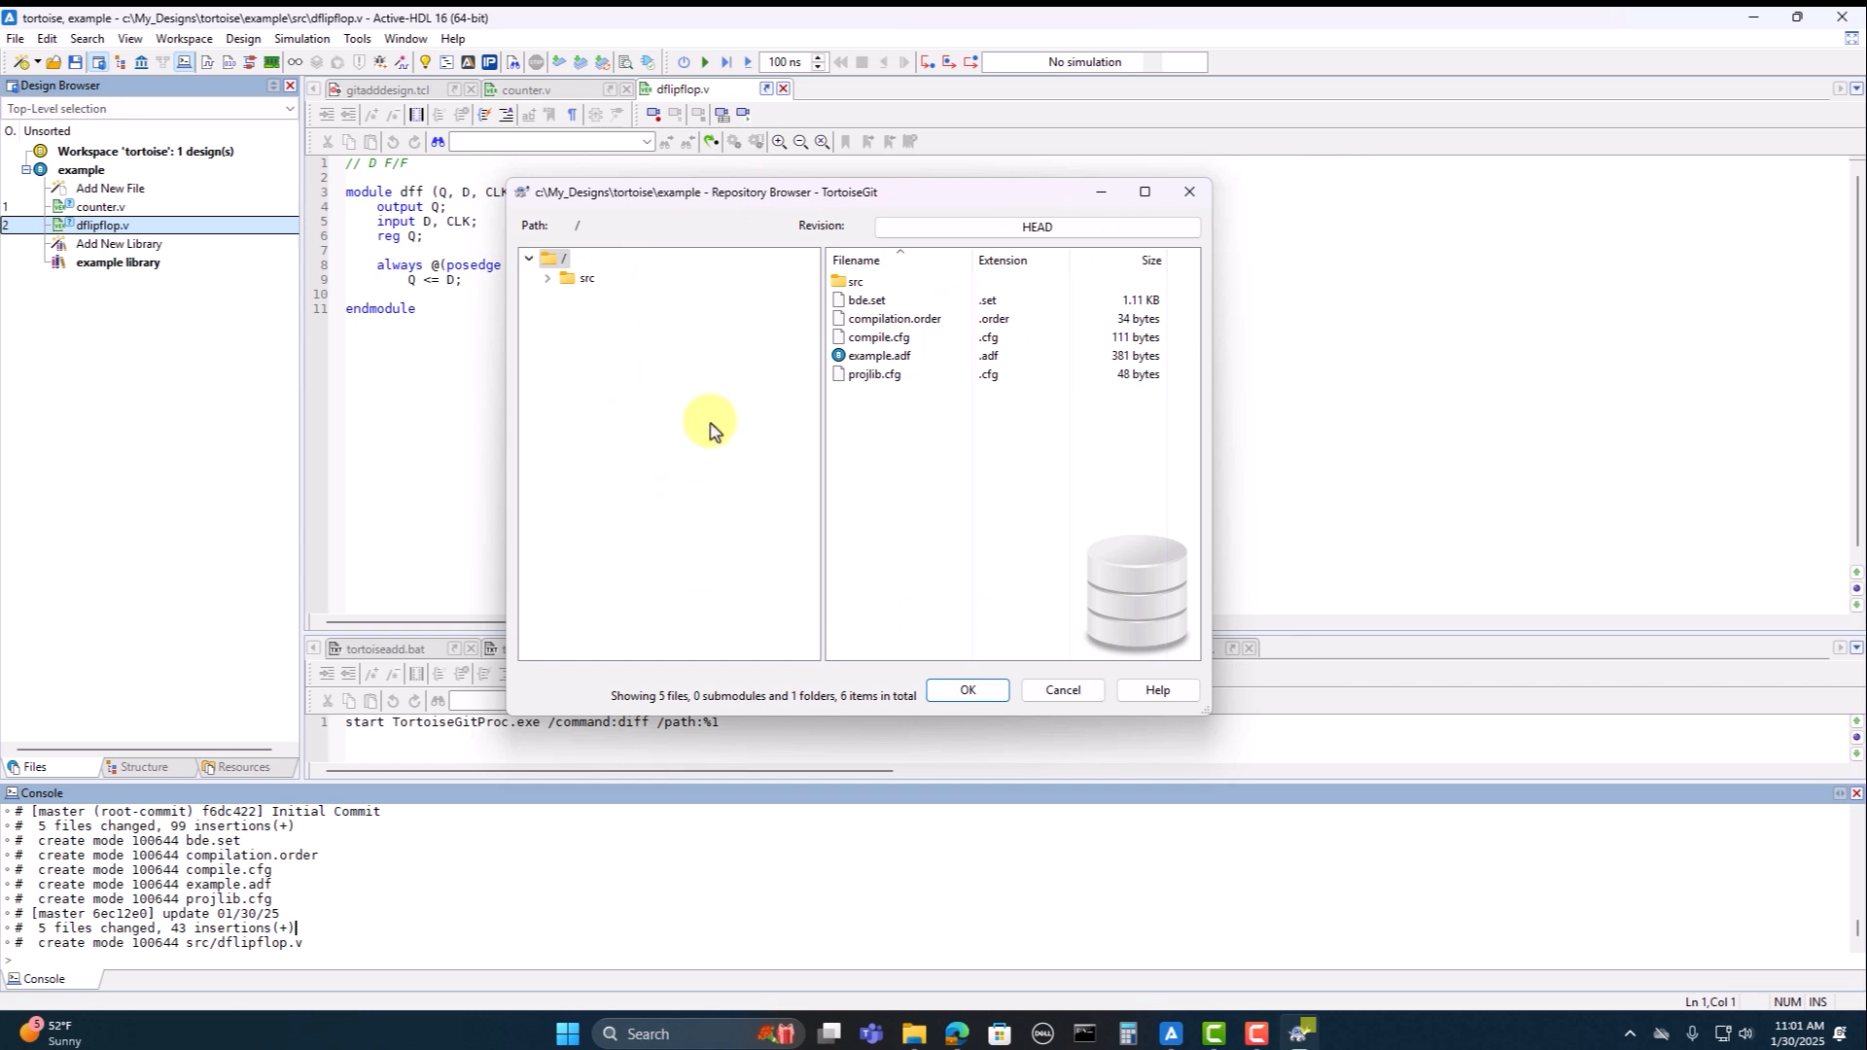
left_click_drag(768, 199, 710, 254)
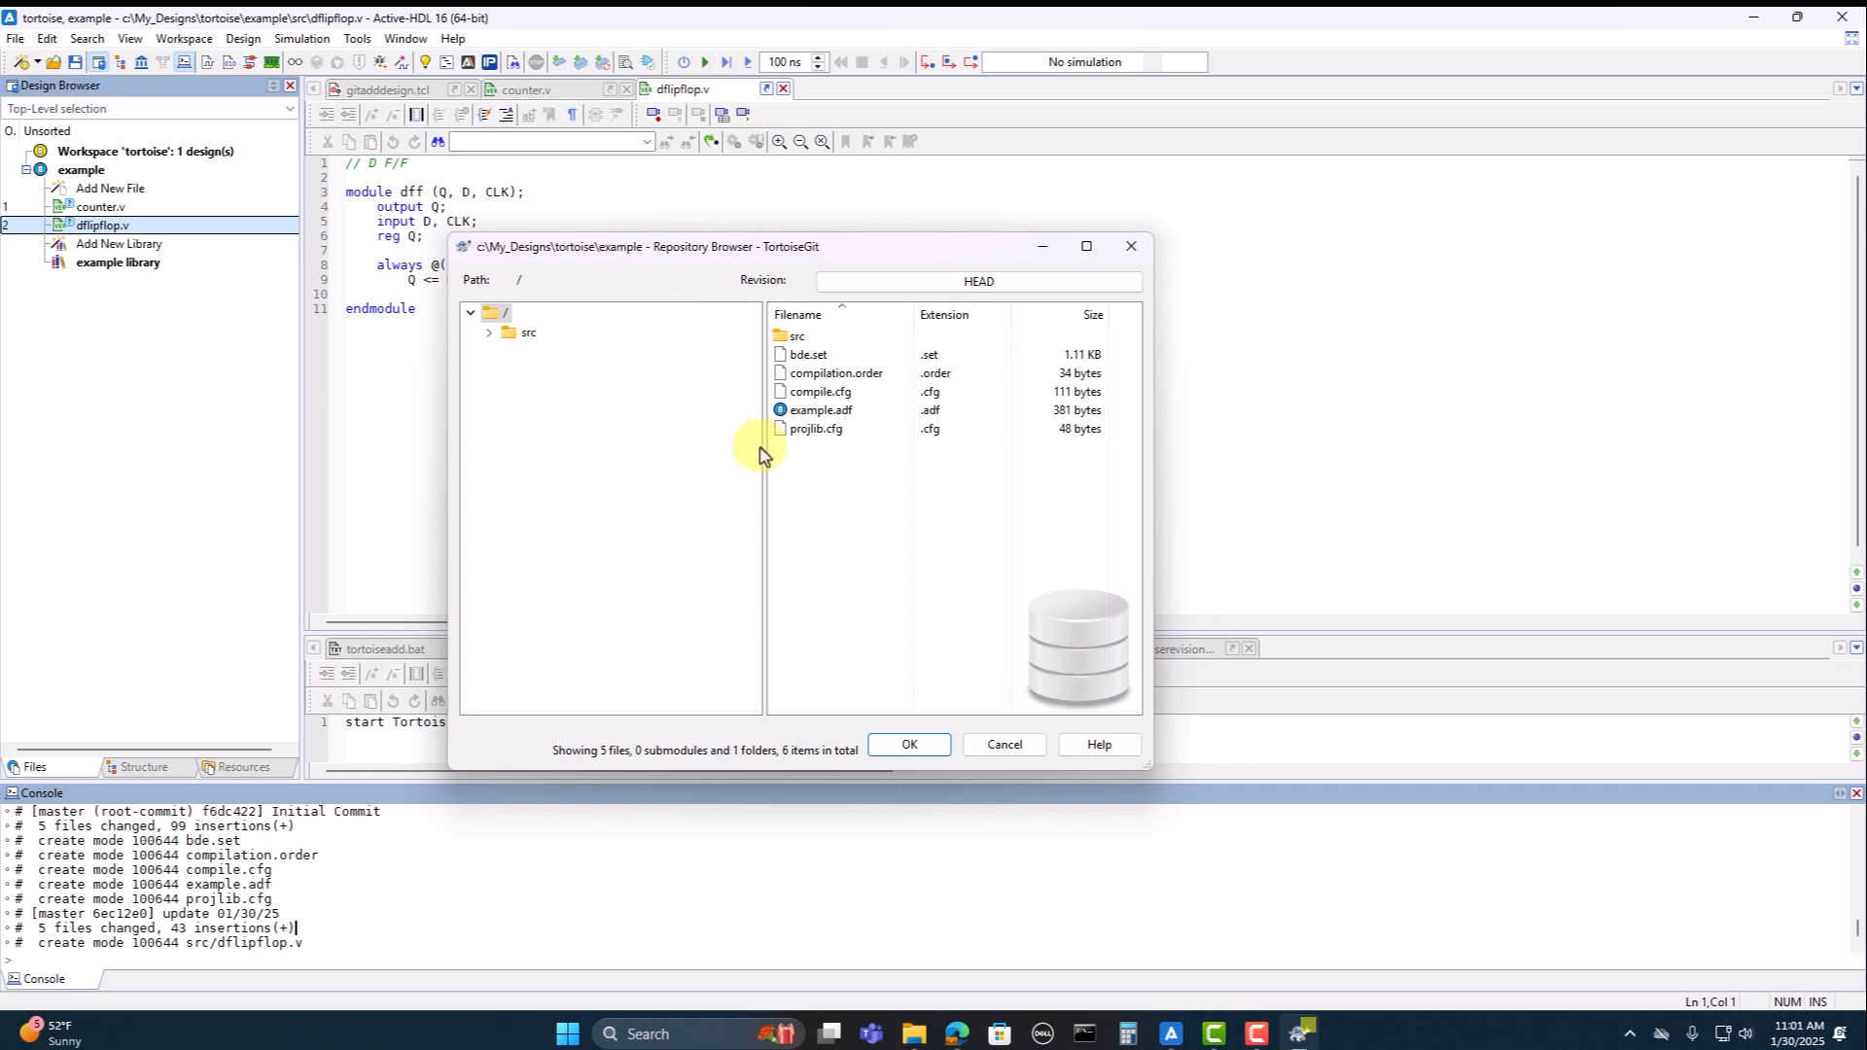
Step: Examine the committed source files in the repository's src folder and close the Repository Browser
double_click(795, 337)
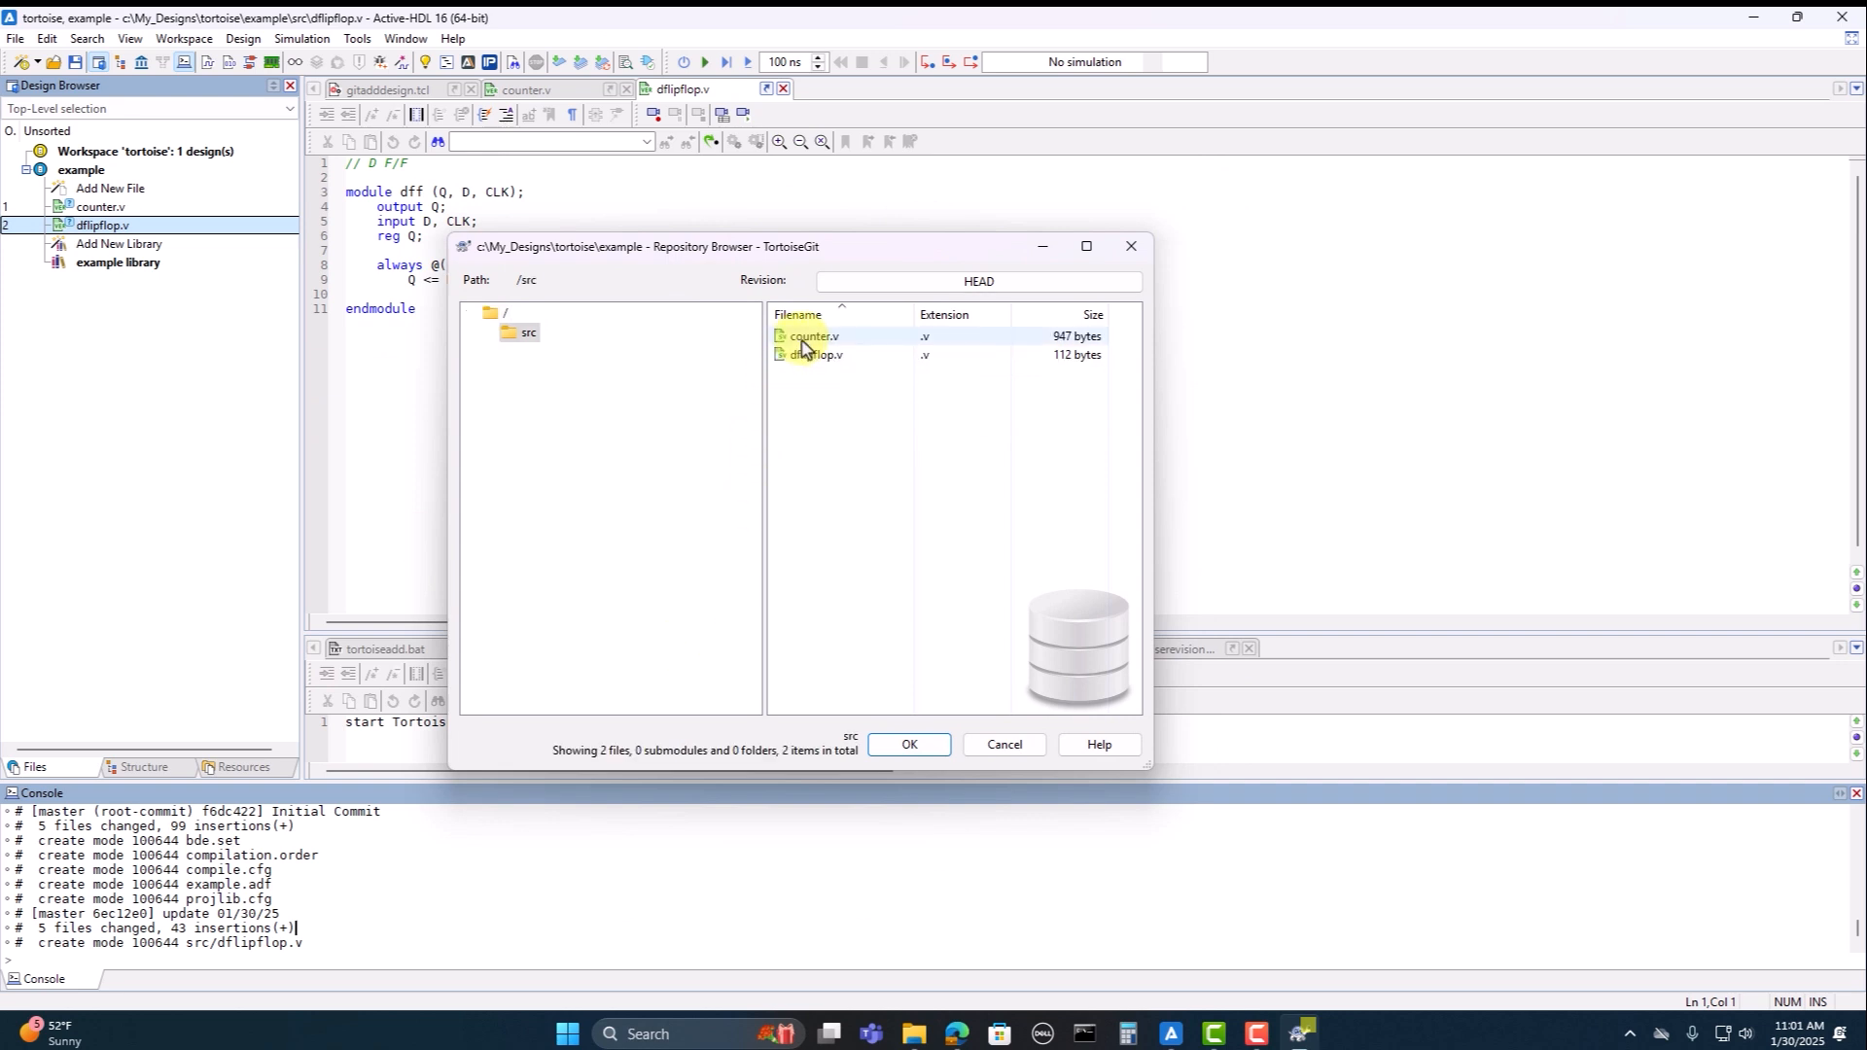
left_click(799, 340)
left_click(825, 358)
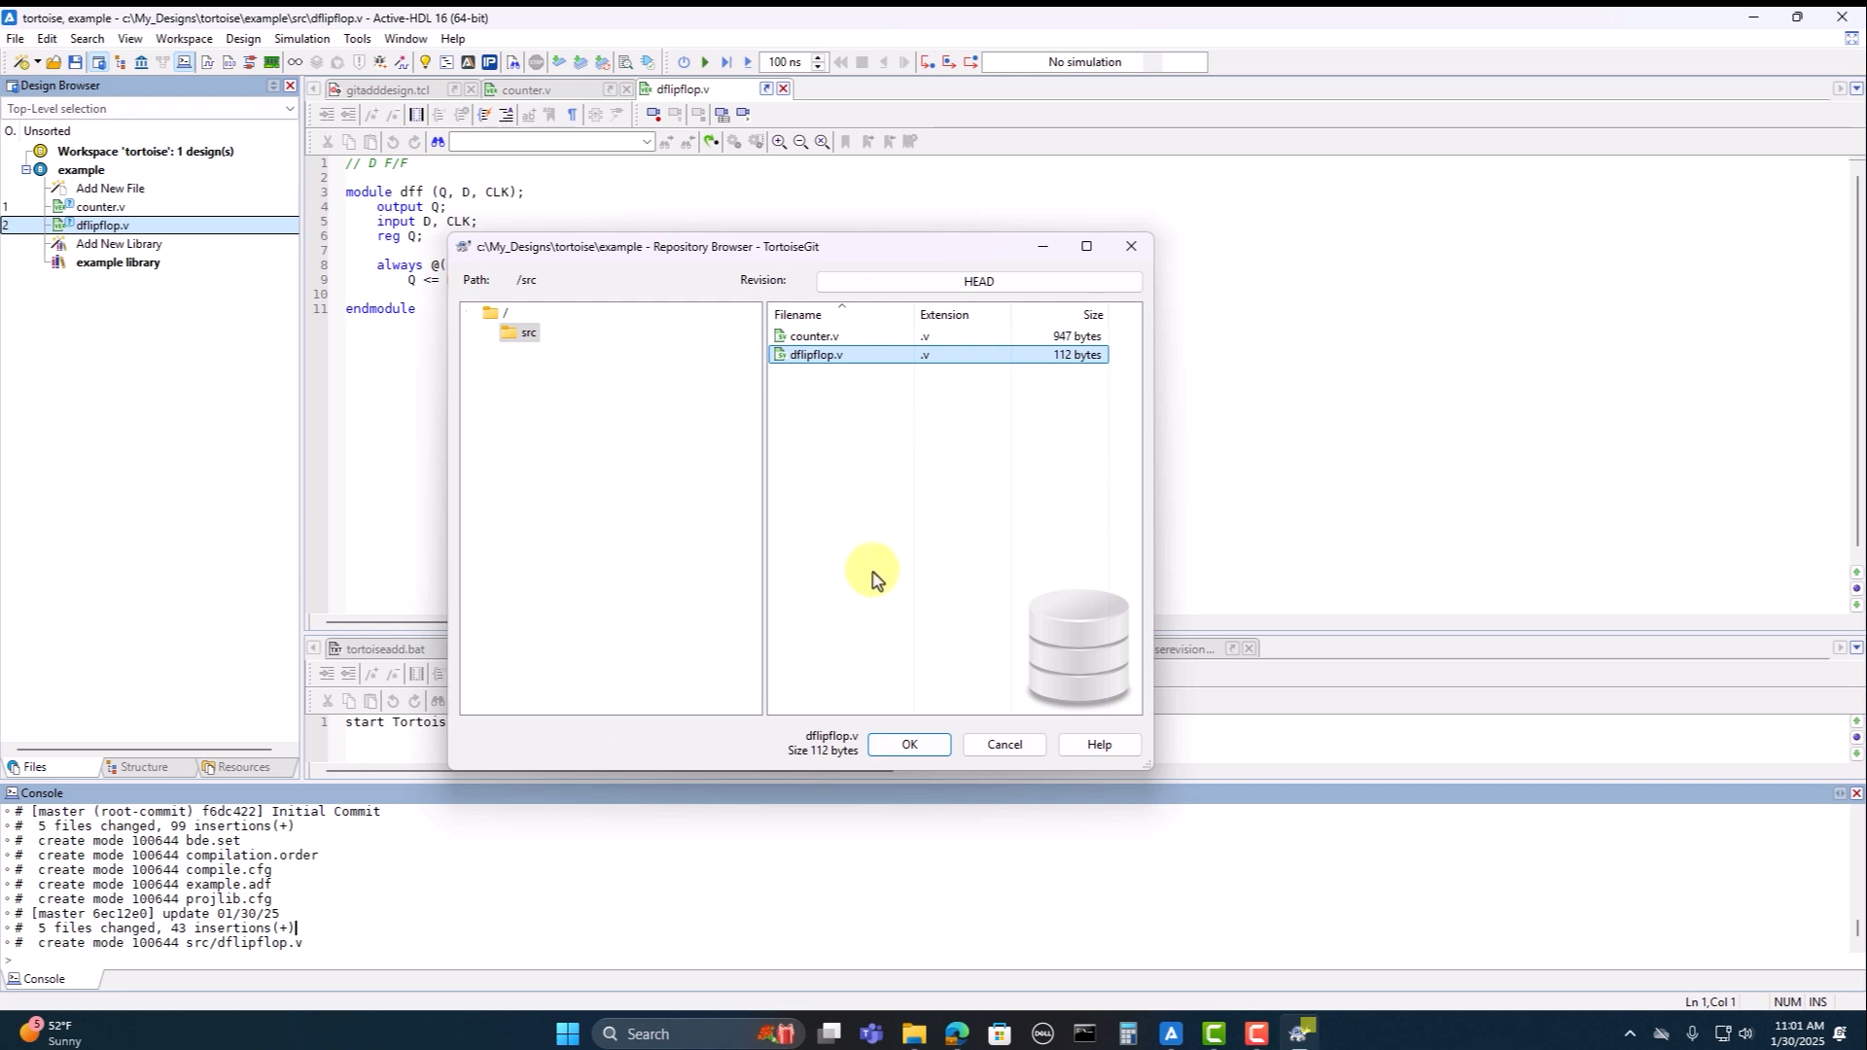
left_click(904, 745)
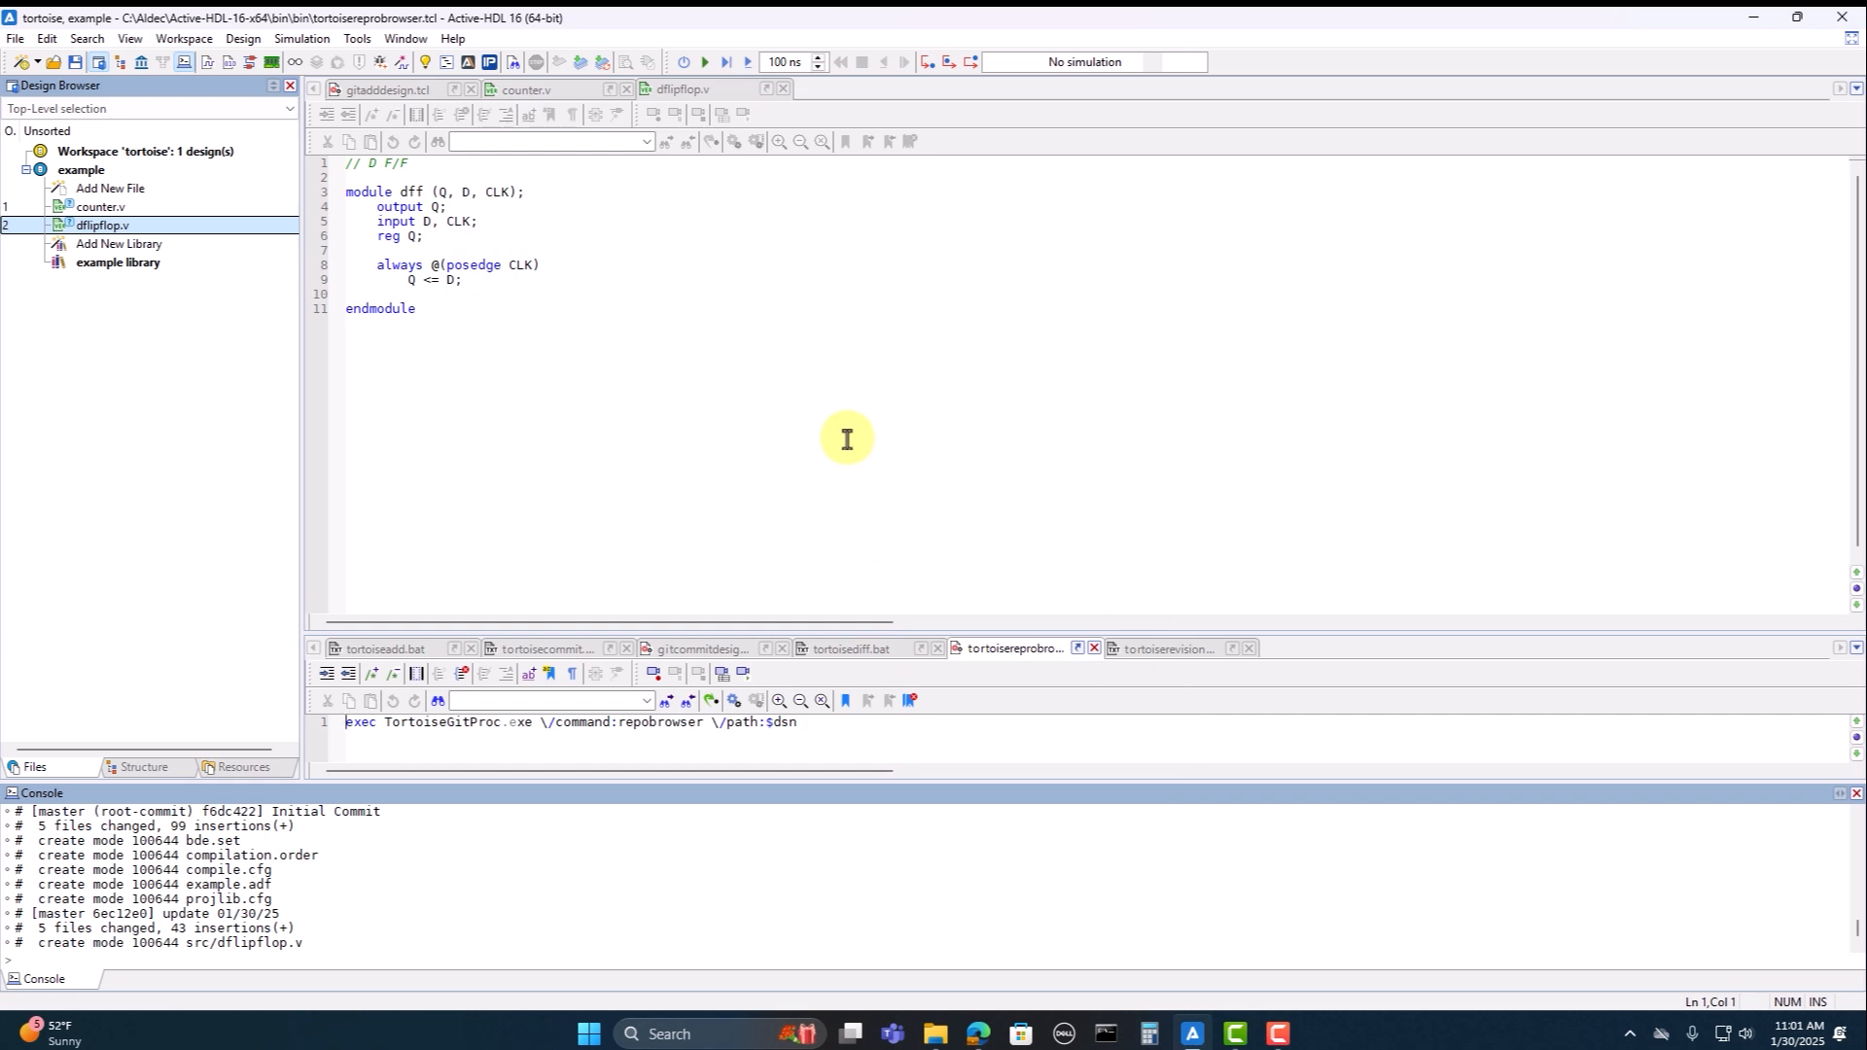
Step: Replace the whole counter module in counter.v with the Gray code counter synthesis template from the Language Assistant
left_click(520, 97)
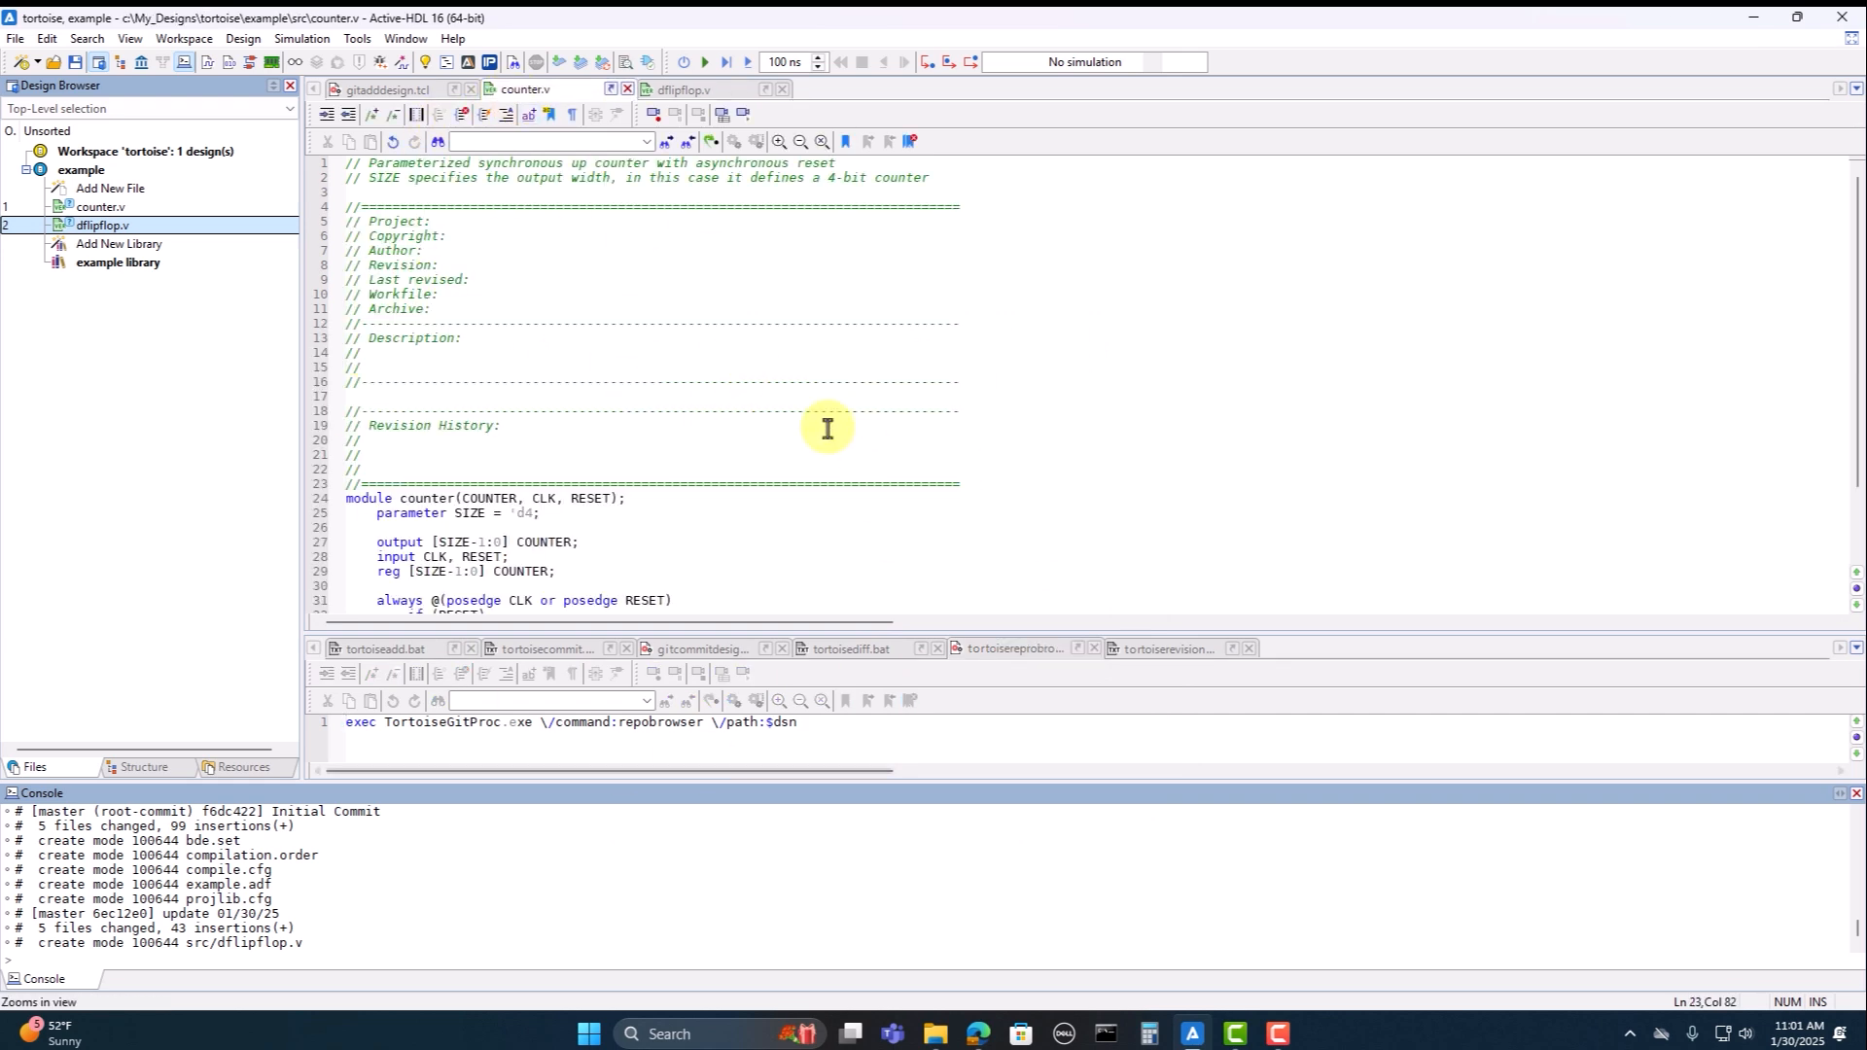
scroll(828, 428, "down", 2)
left_click_drag(433, 587, 325, 408)
left_click(426, 64)
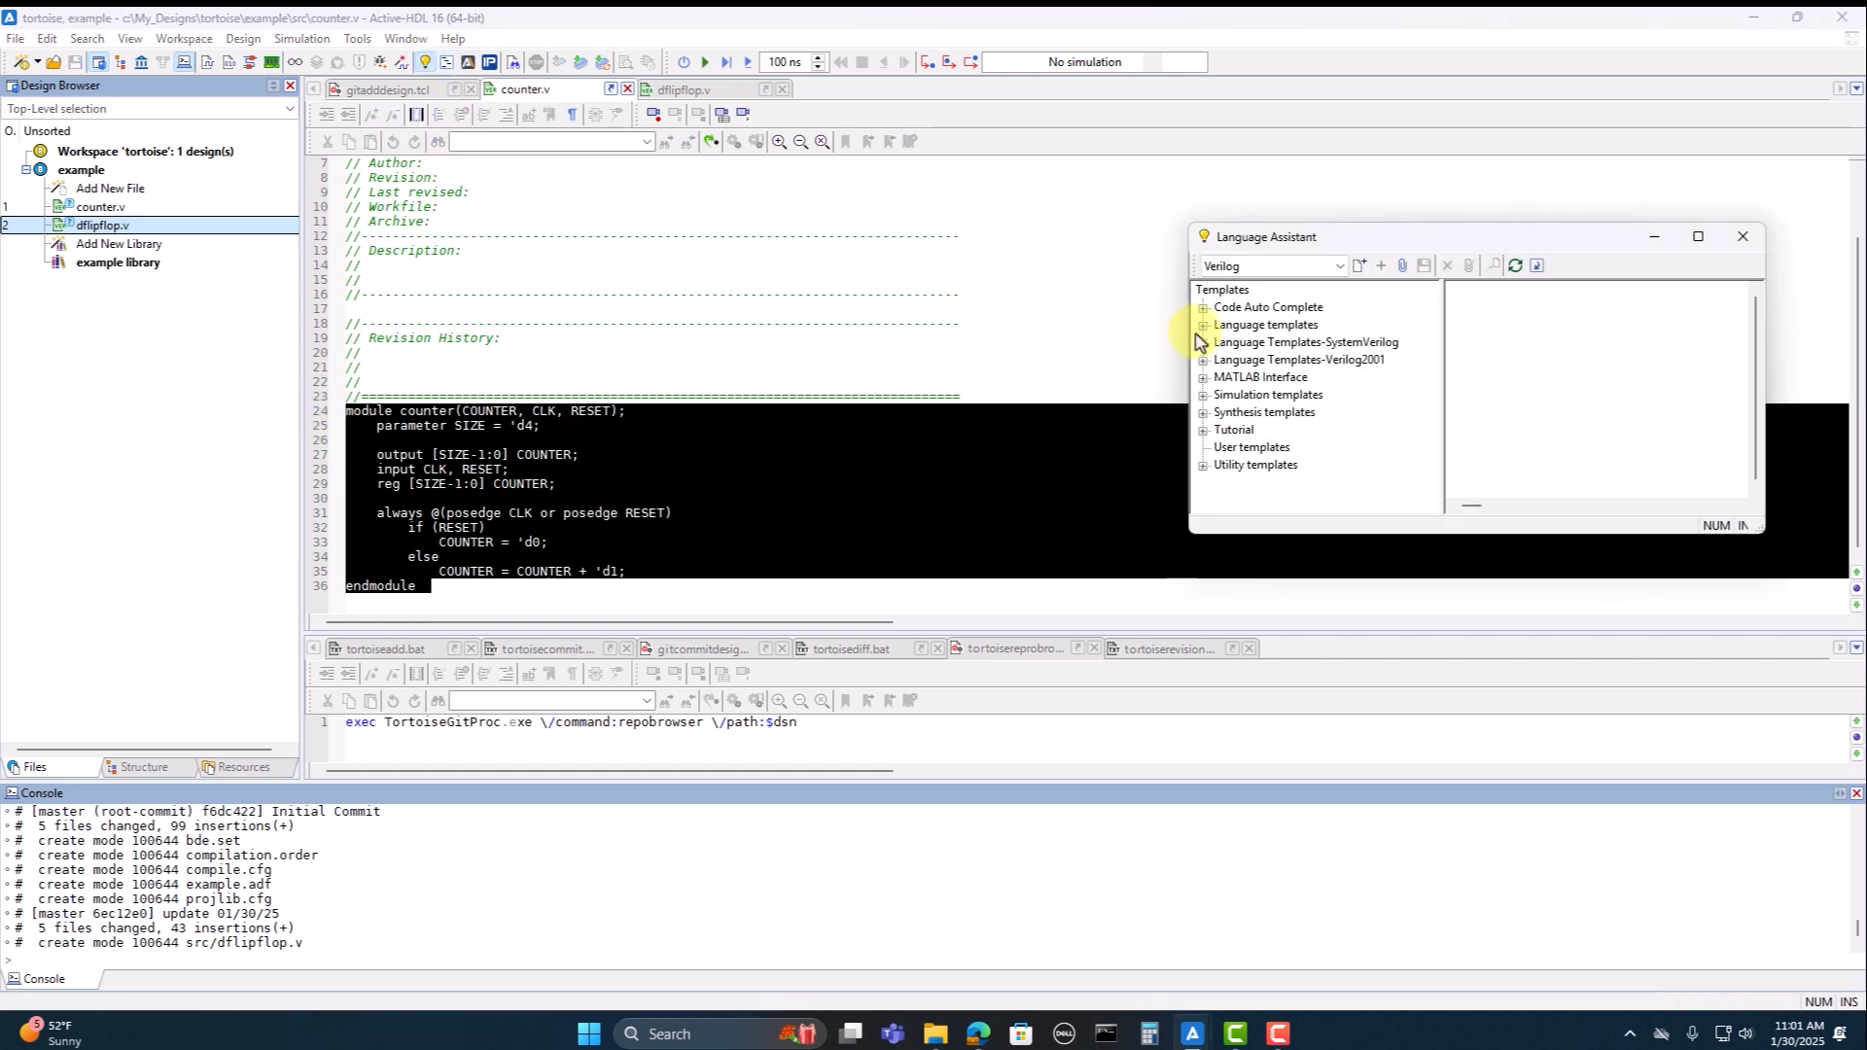
left_click(1204, 396)
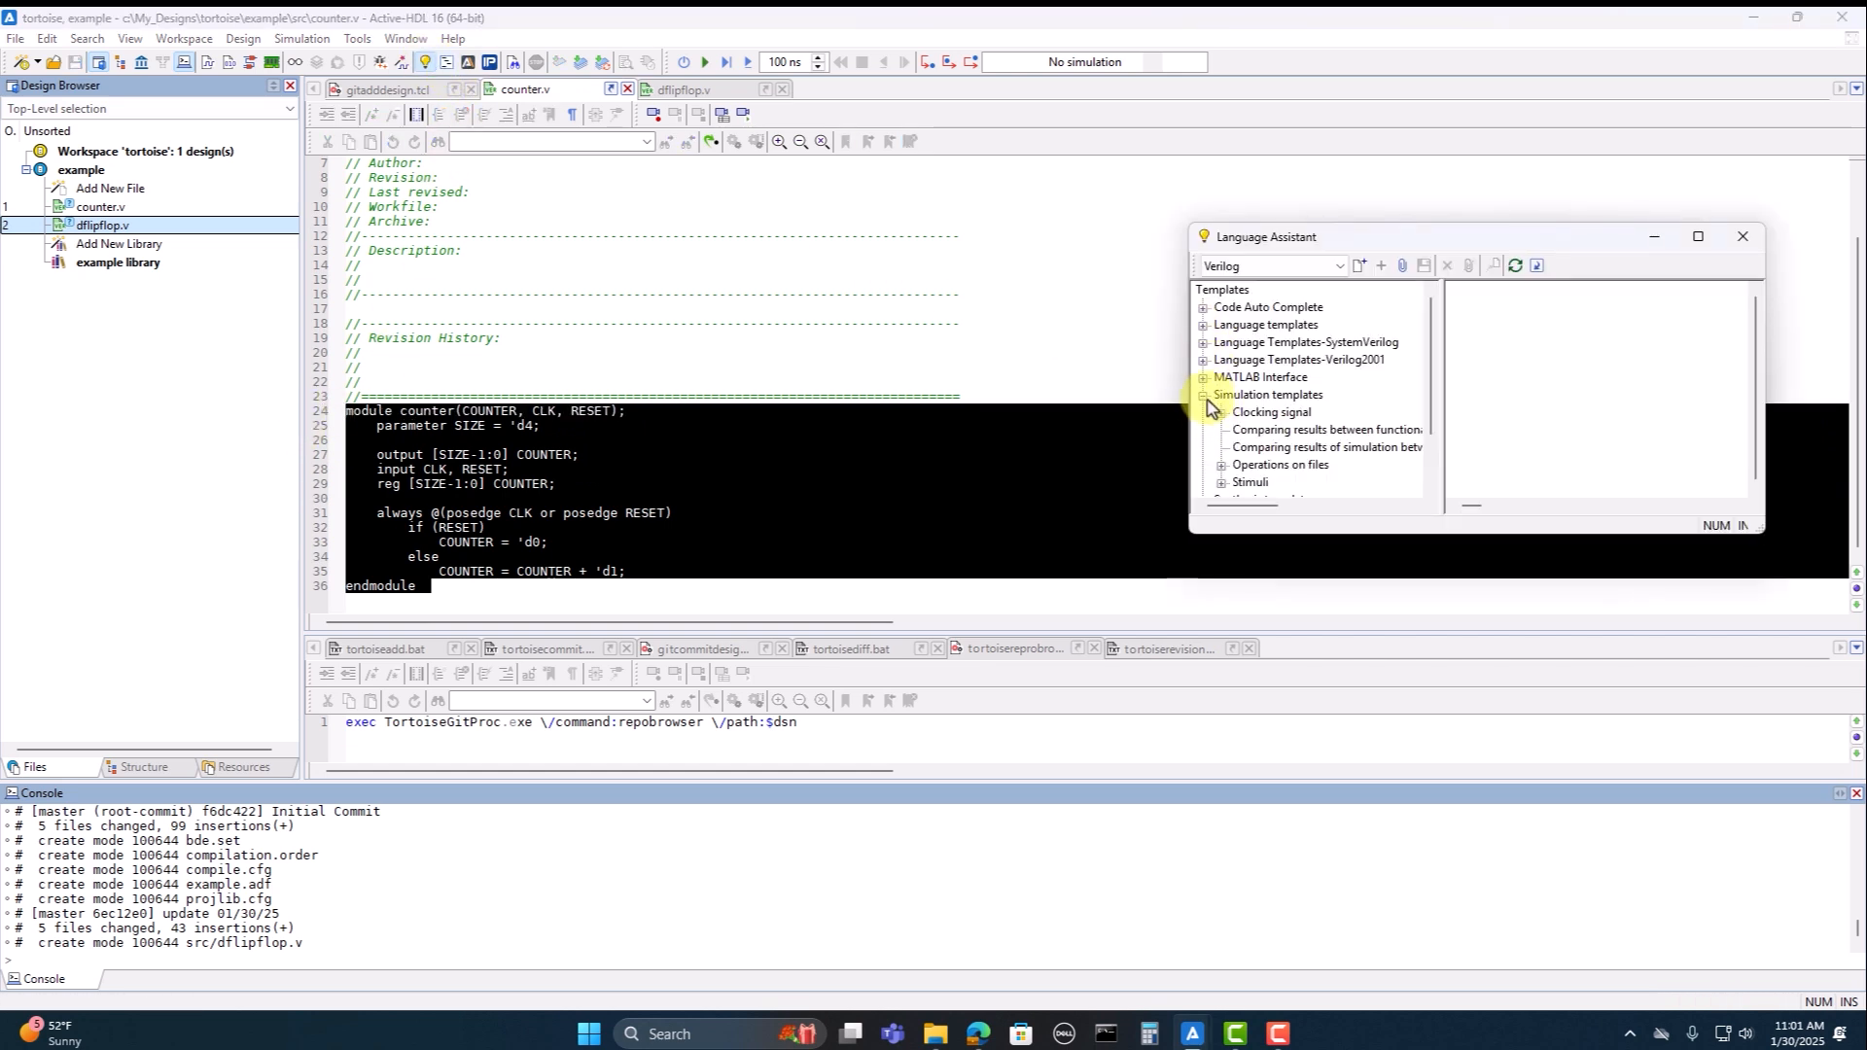
left_click(1204, 396)
left_click(1204, 413)
left_click(1221, 361)
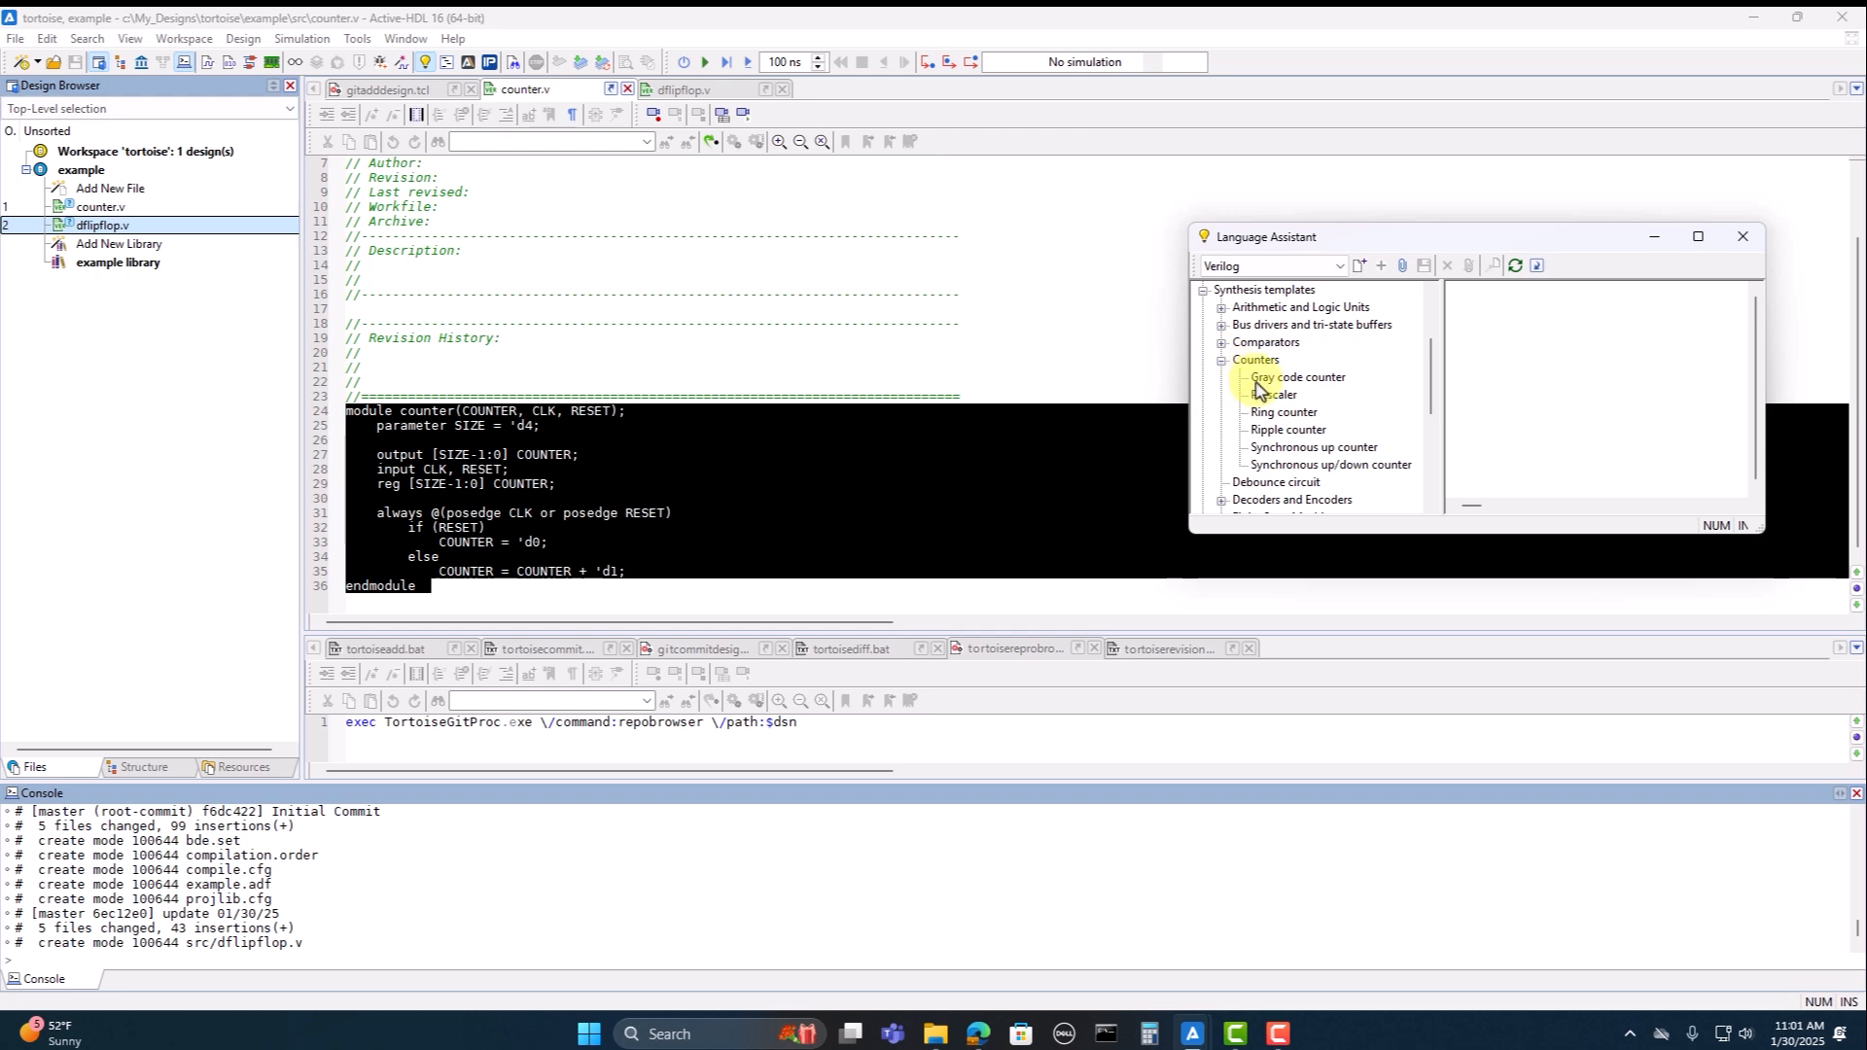
left_click(1257, 381)
left_click(1536, 265)
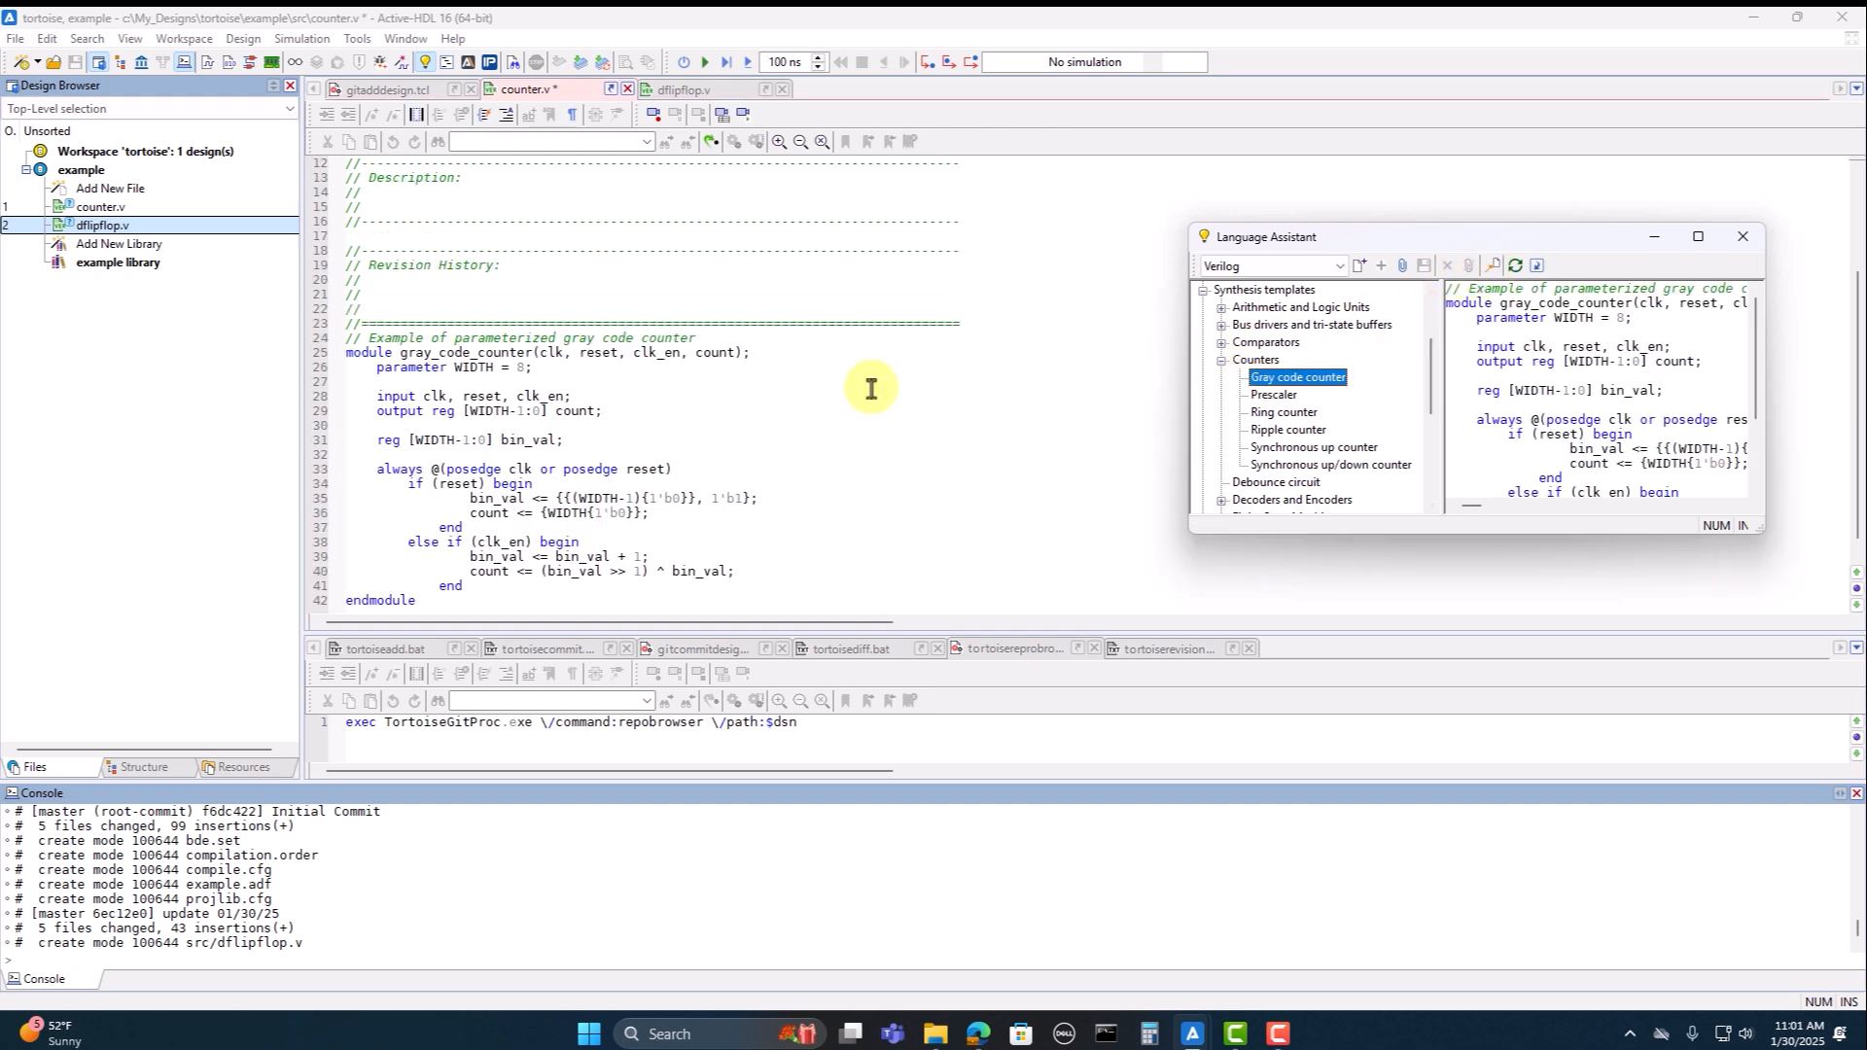
Step: Enter "changed to gray code counter" after Revision History in the counter.v header, close the Language Assistant and save the file
left_click(518, 273)
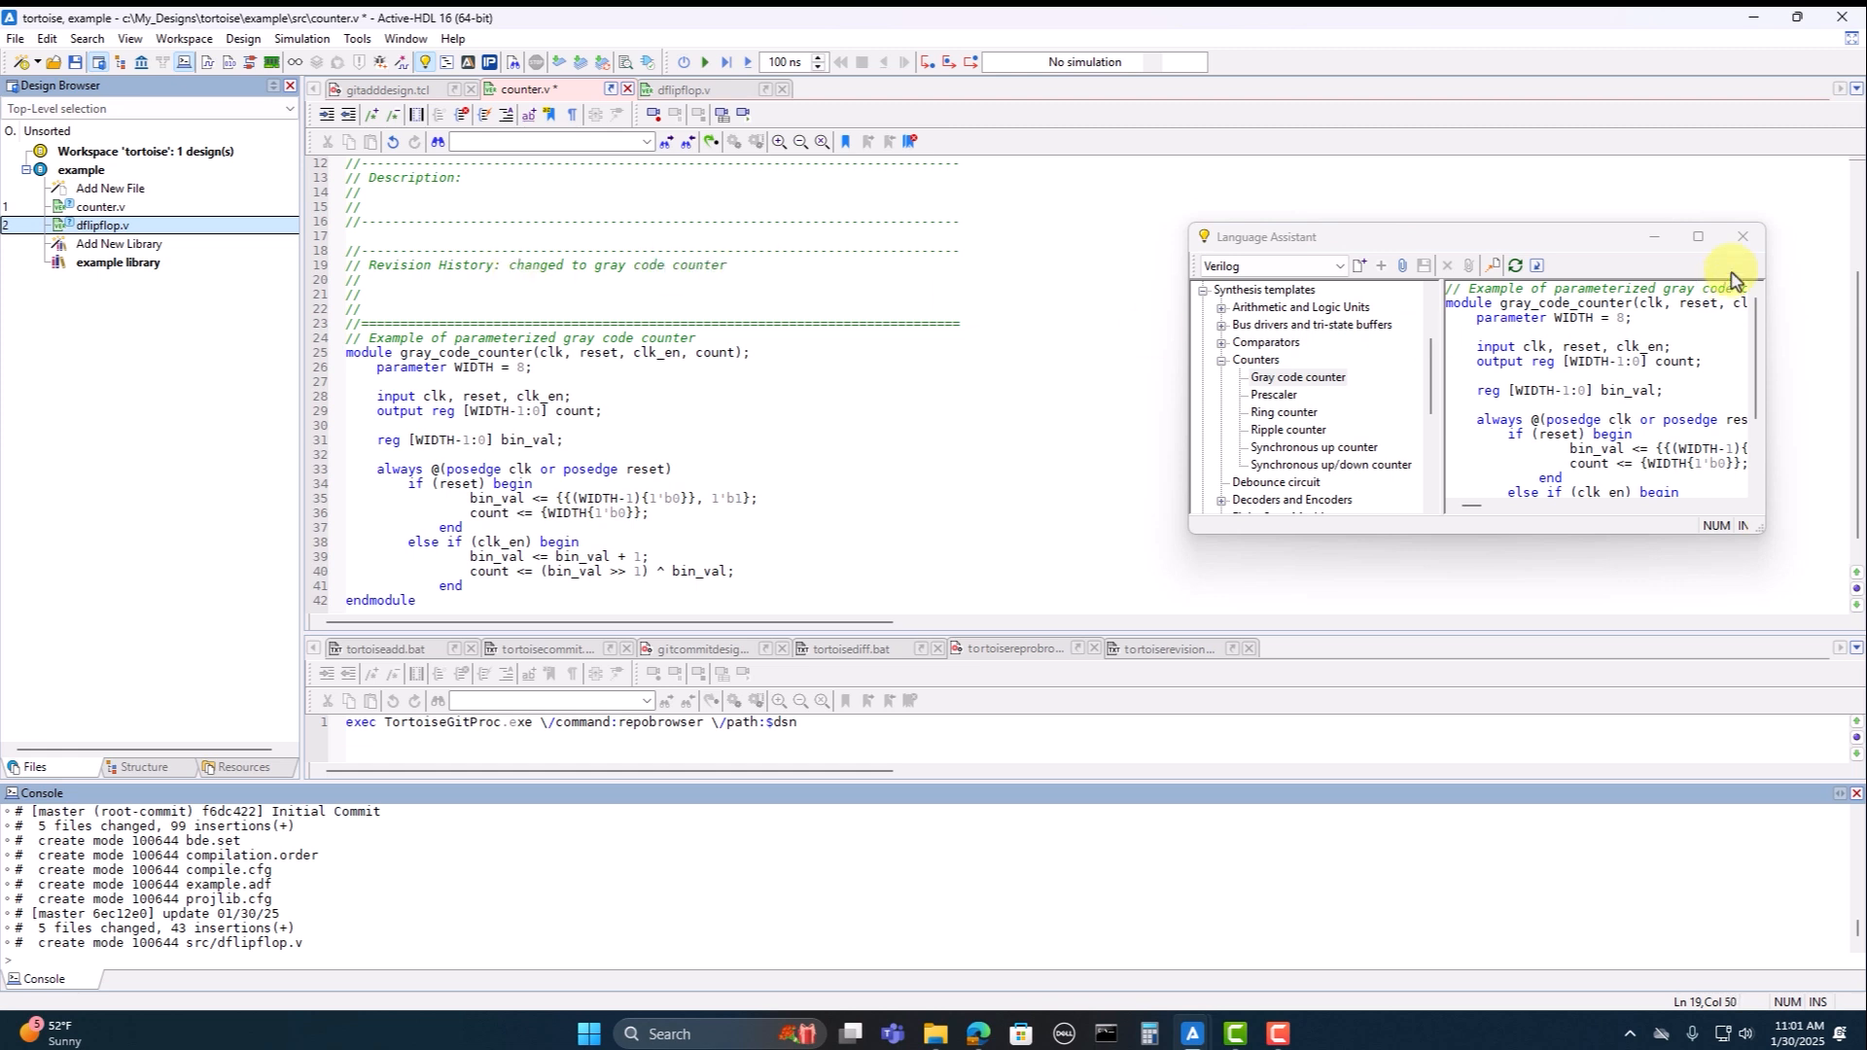
left_click(1742, 236)
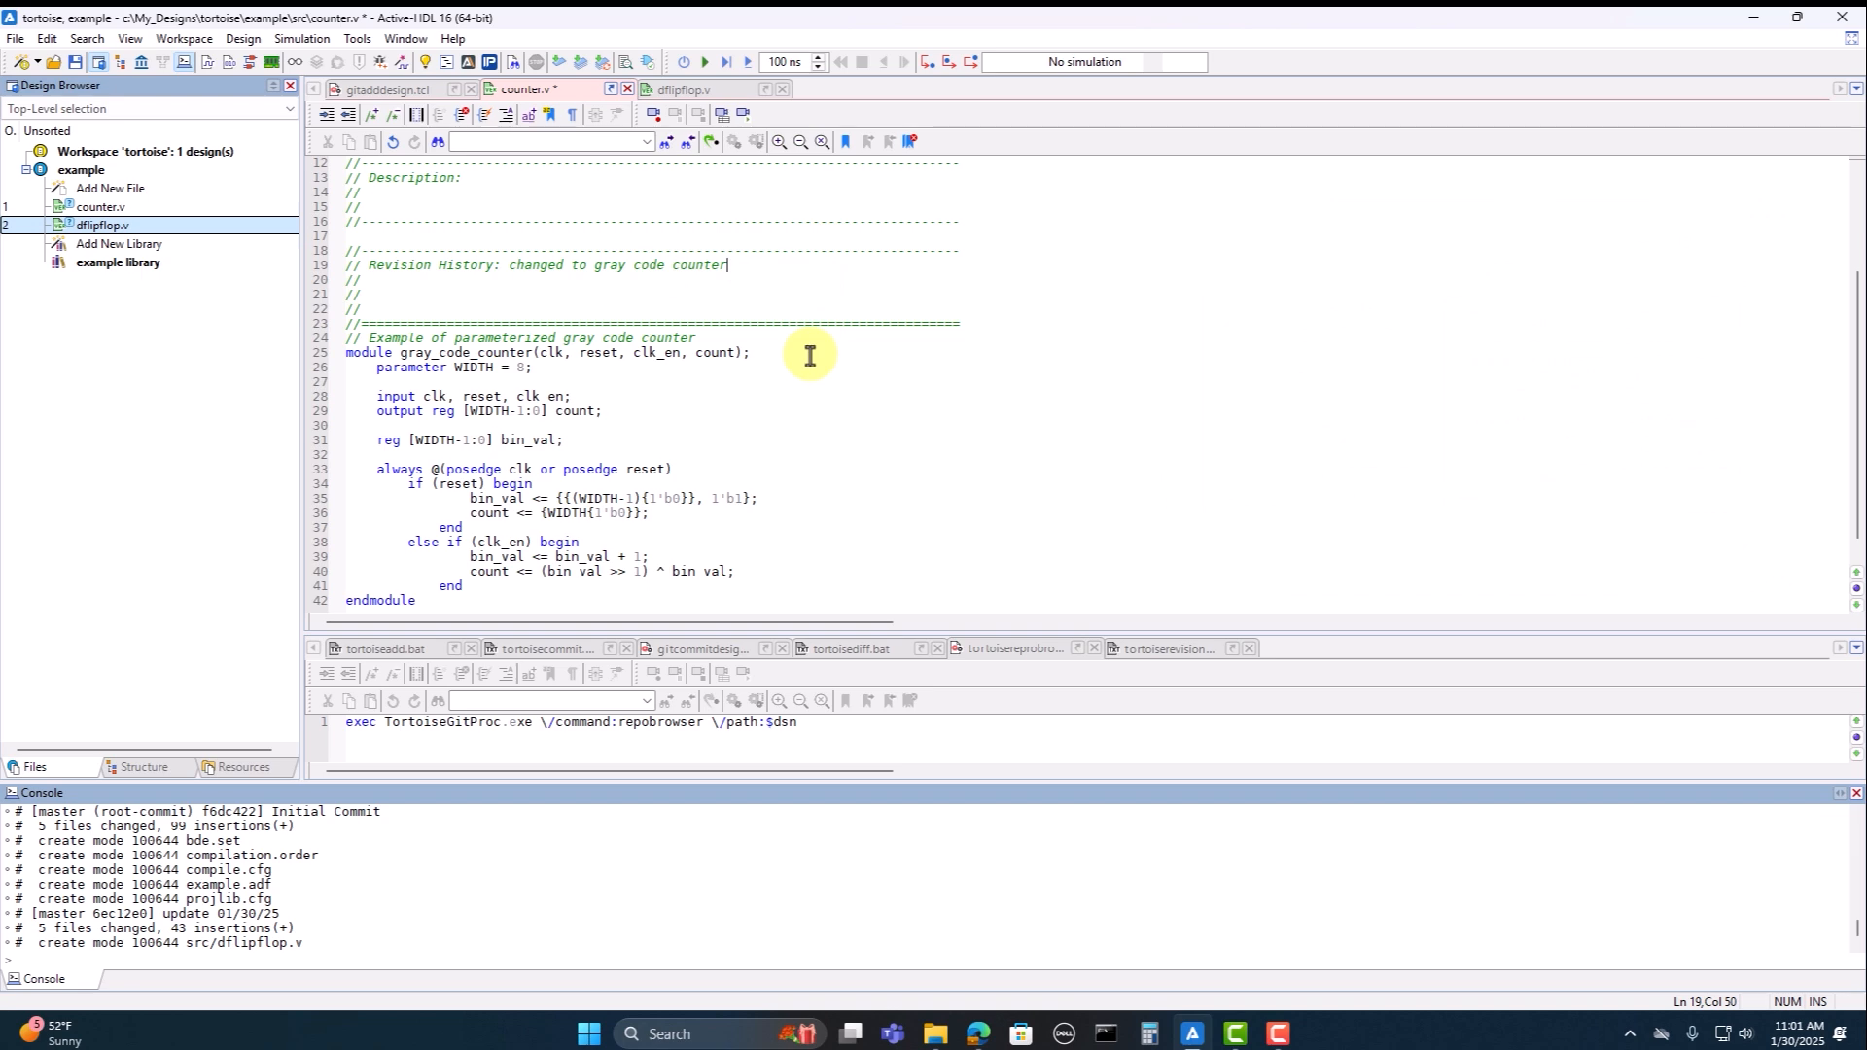
key("ctrl+s")
Step: Commit counter.v with TortoiseGit to a new branch my_branch with the message "new branch, changed counter code"
right_click(185, 224)
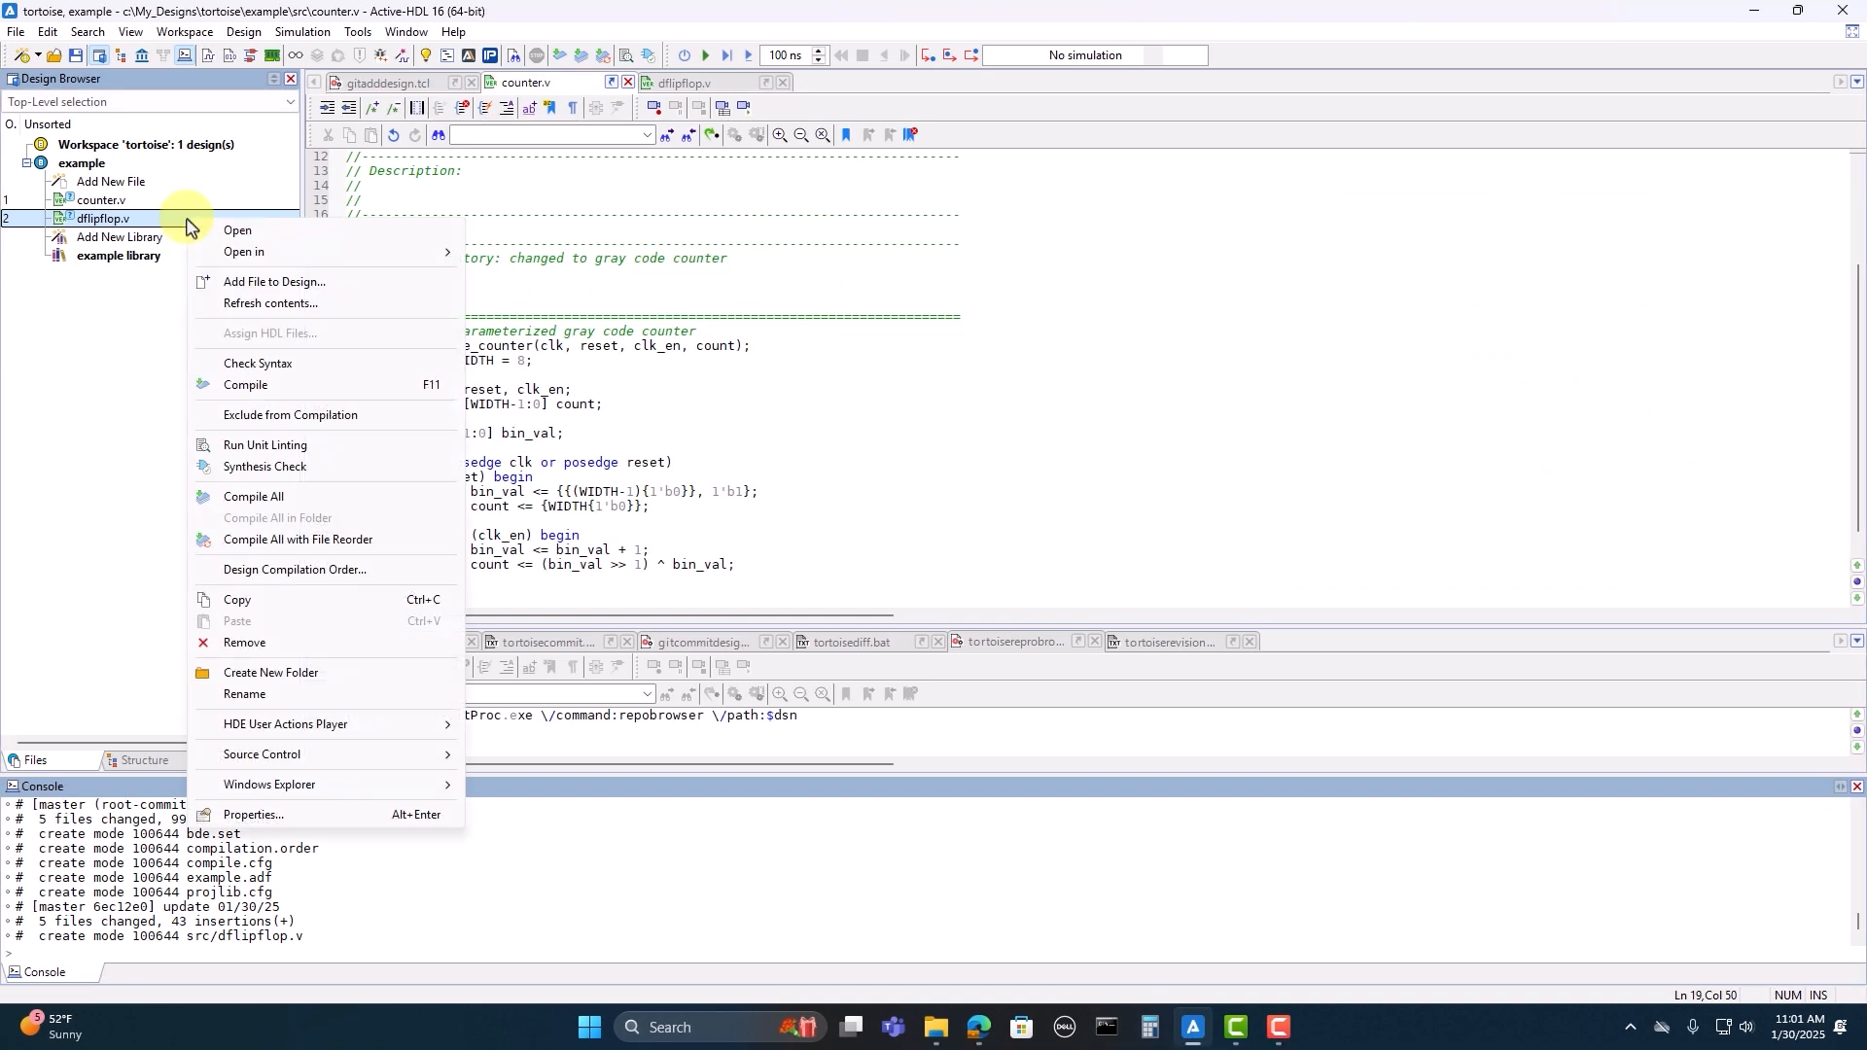
left_click(177, 208)
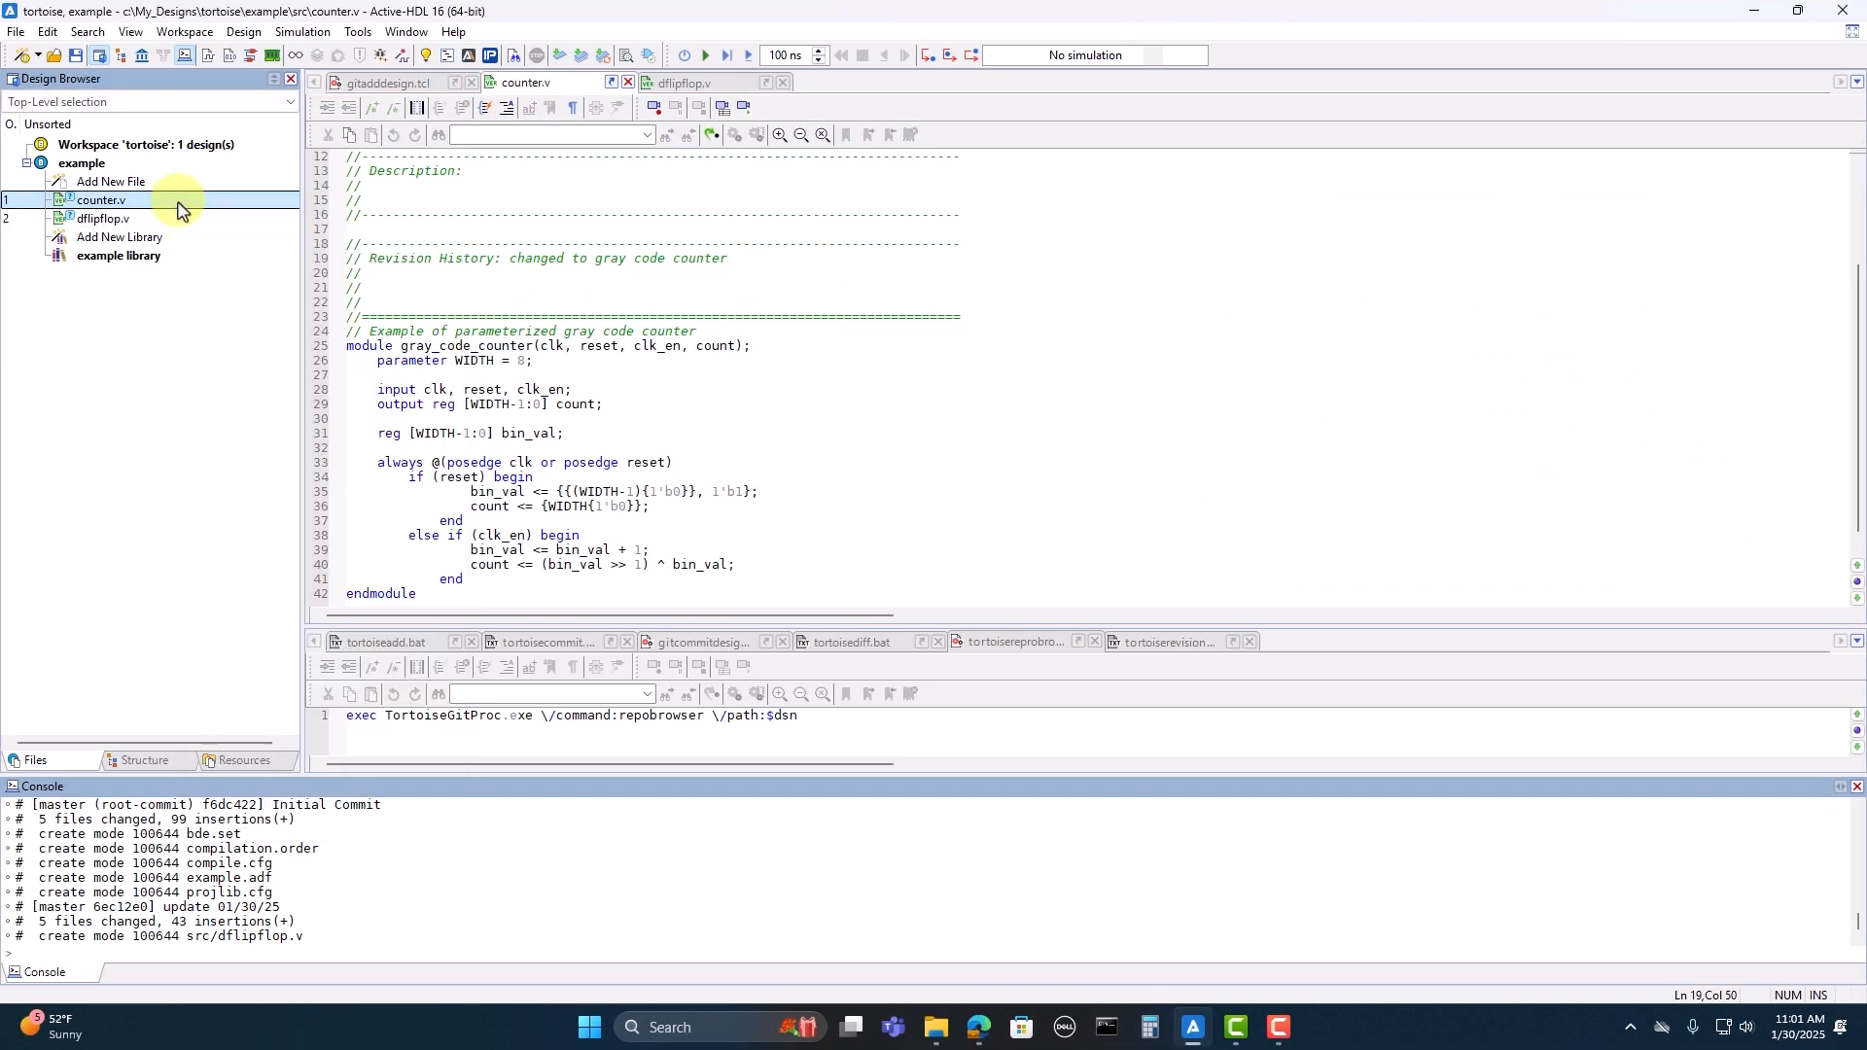
right_click(177, 208)
mouse_move(243, 234)
left_click(516, 282)
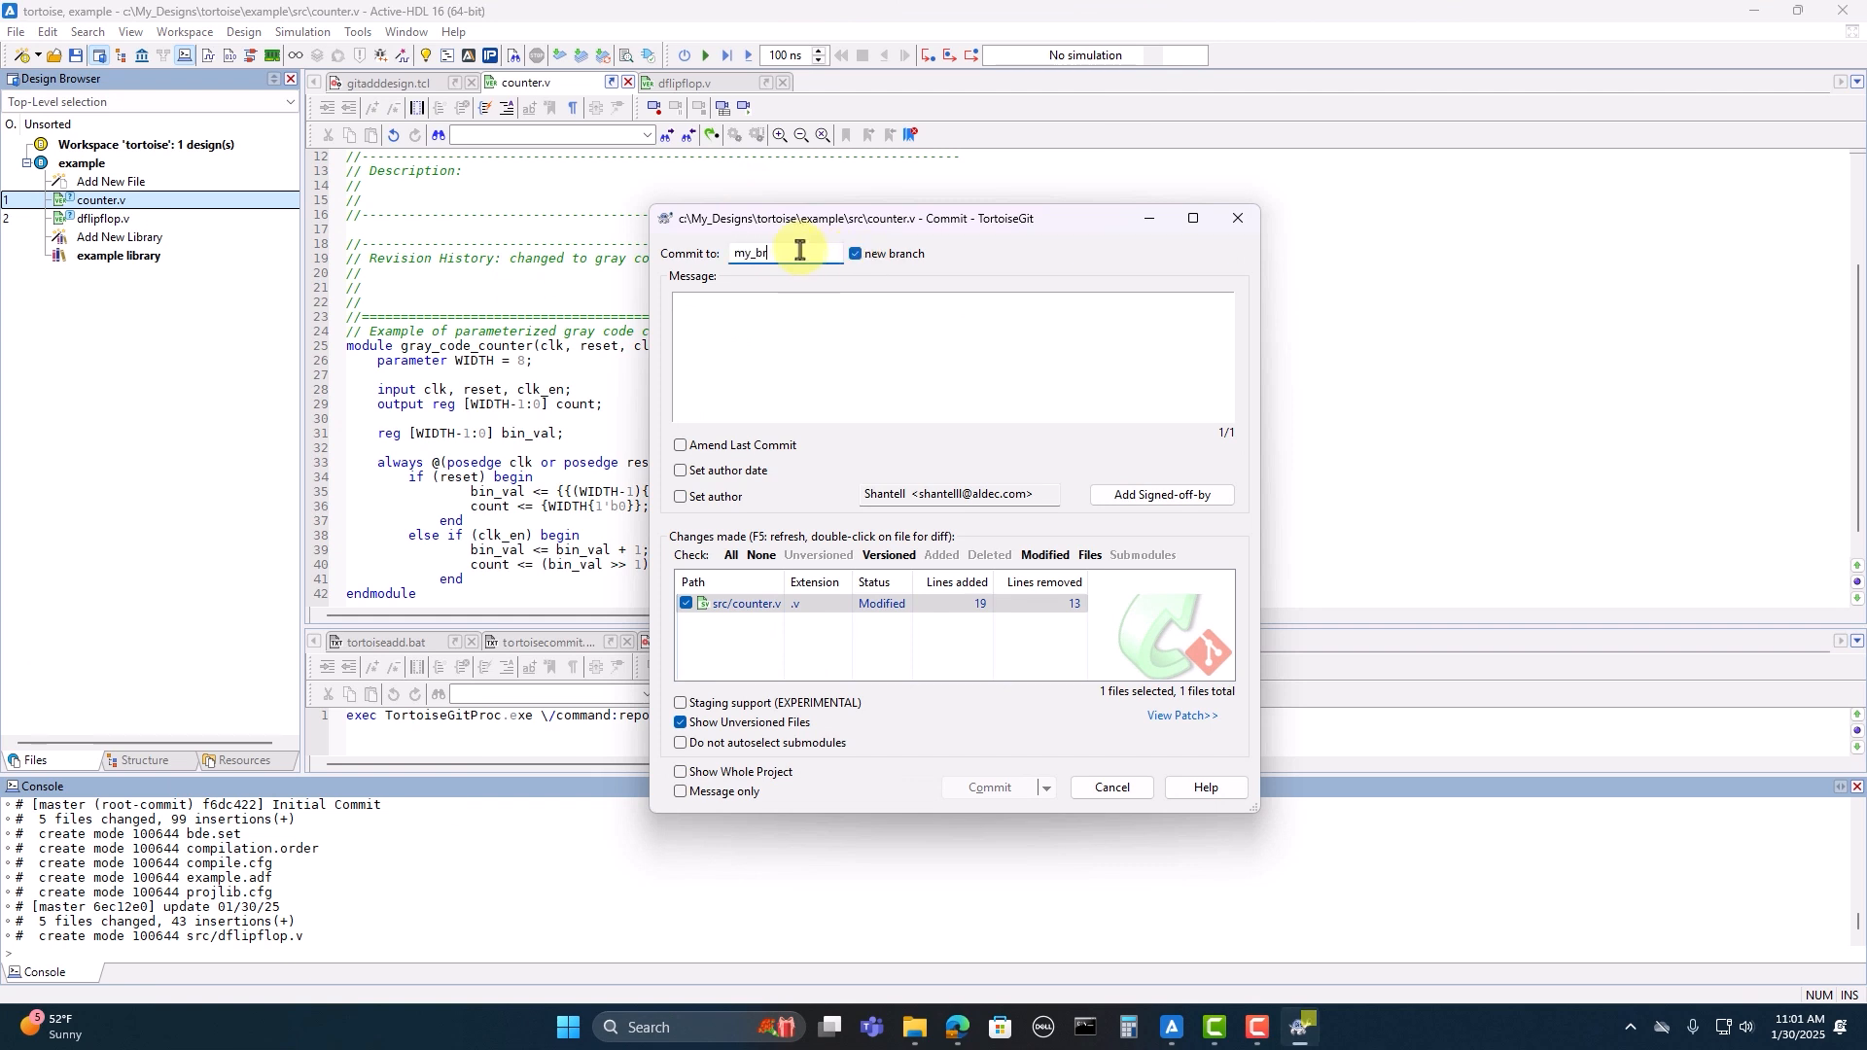
left_click(778, 348)
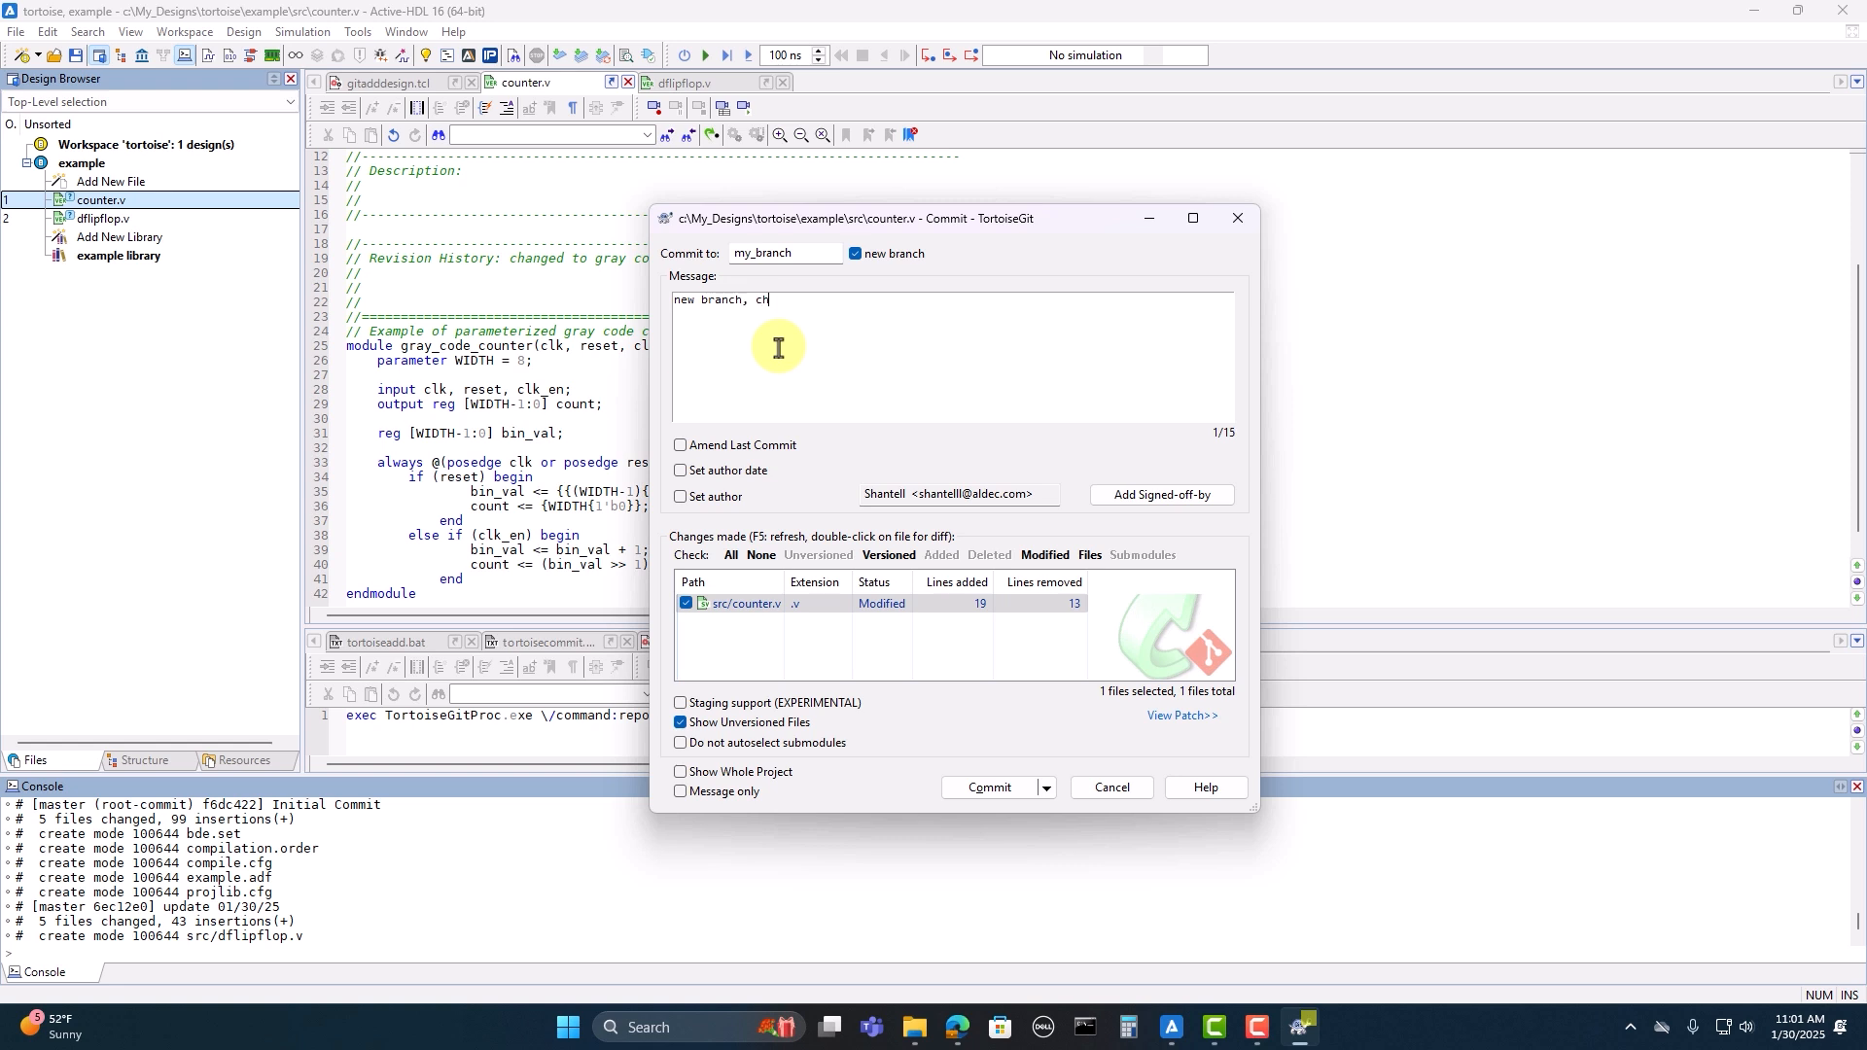
type("new branch, changed counter code")
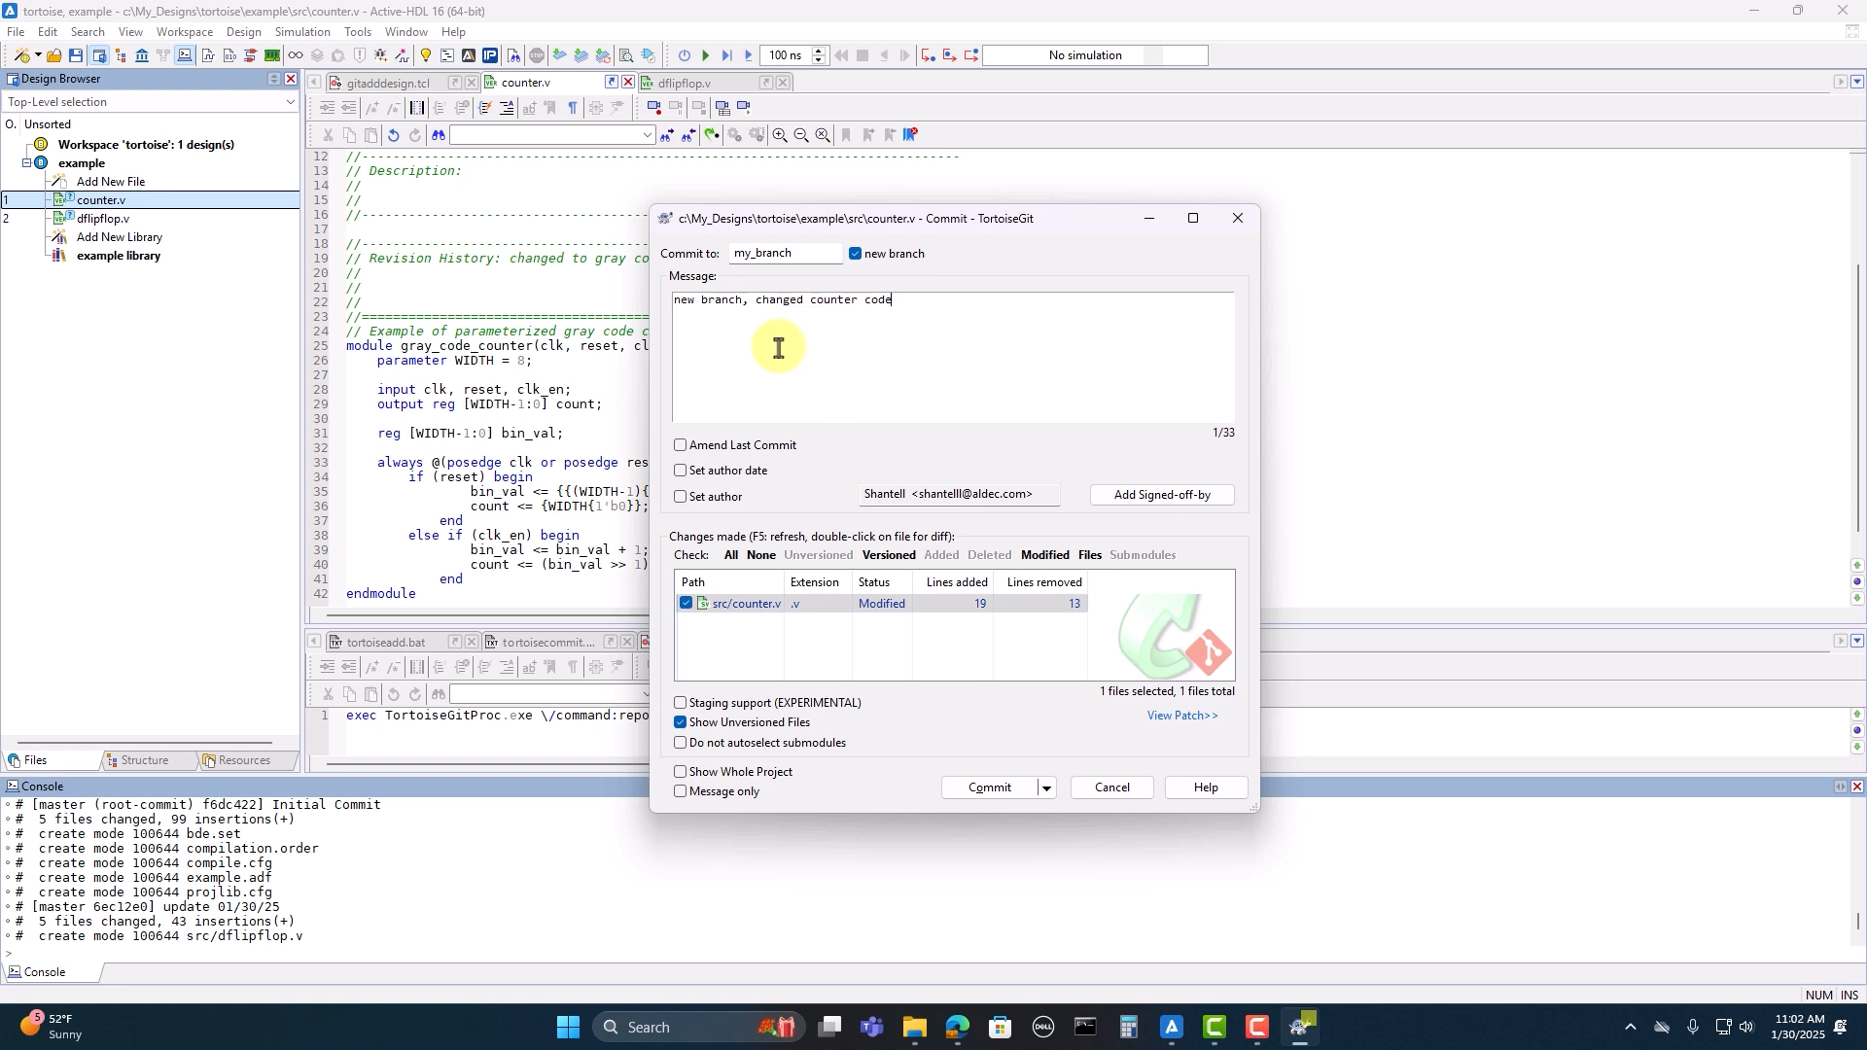
left_click(984, 786)
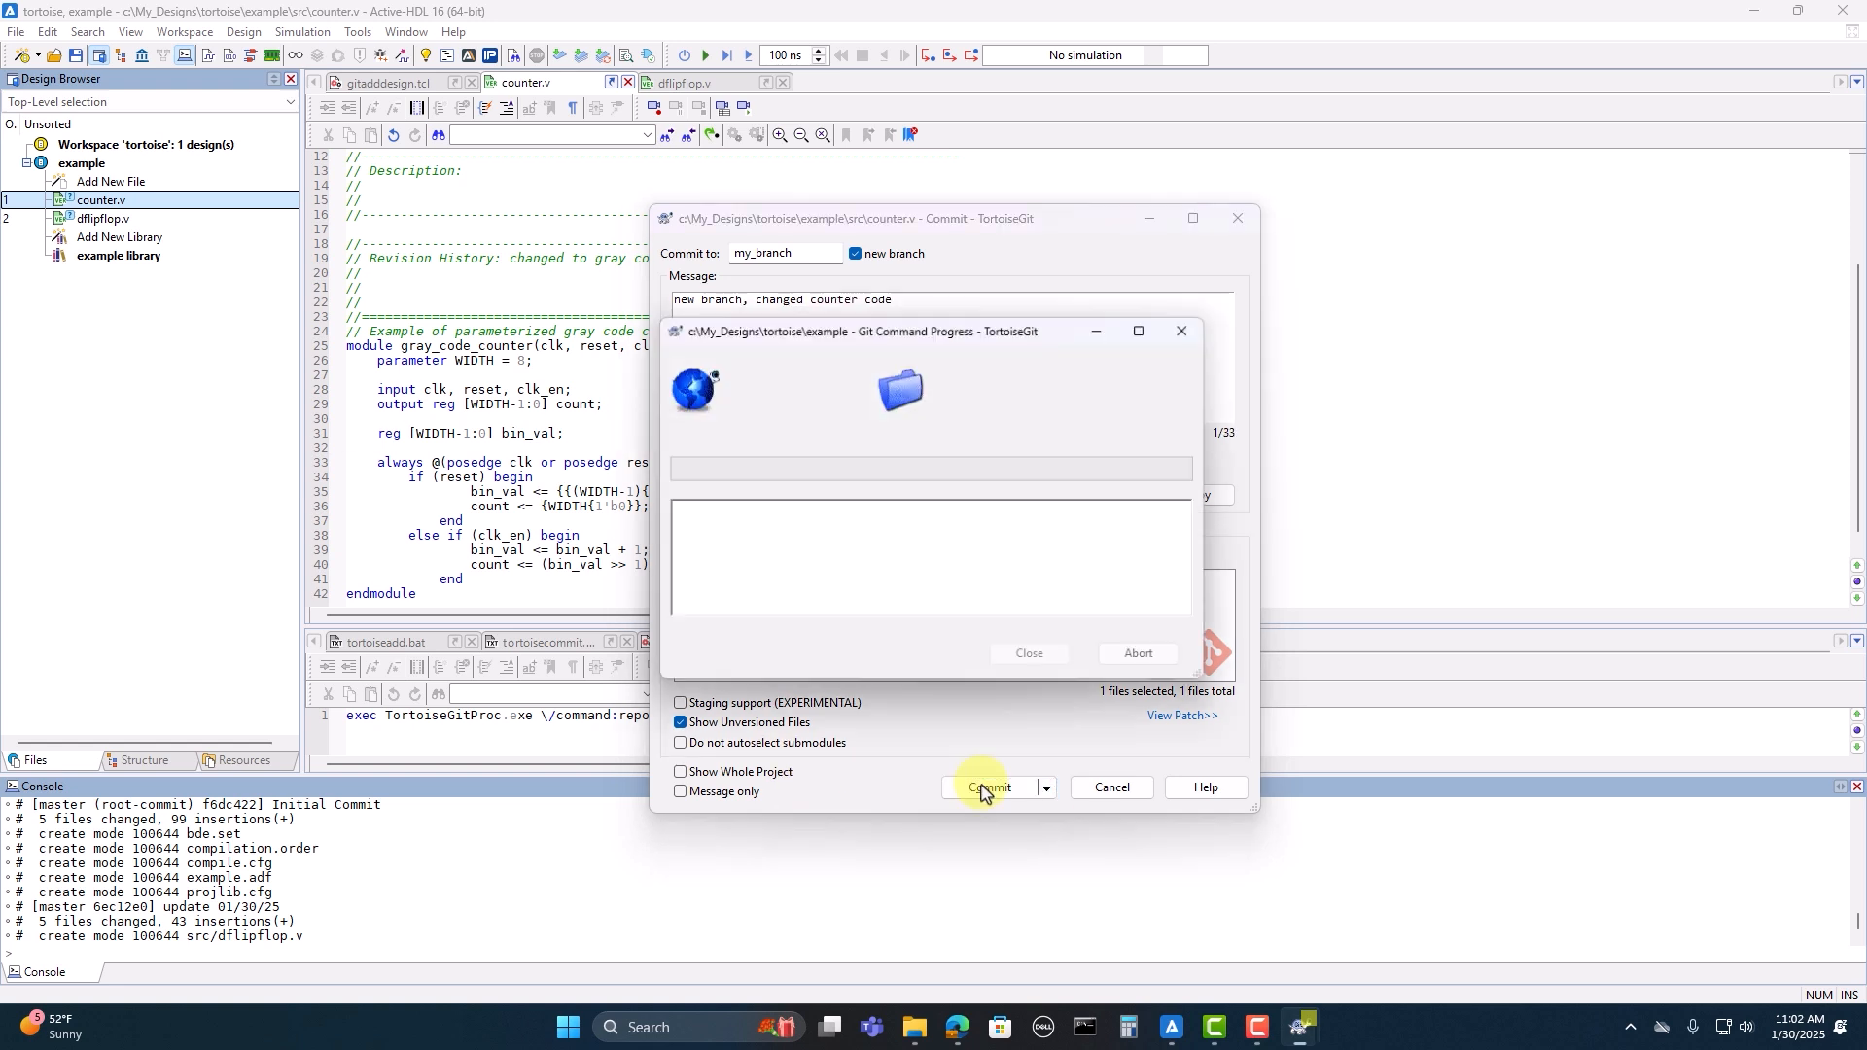
left_click(1028, 659)
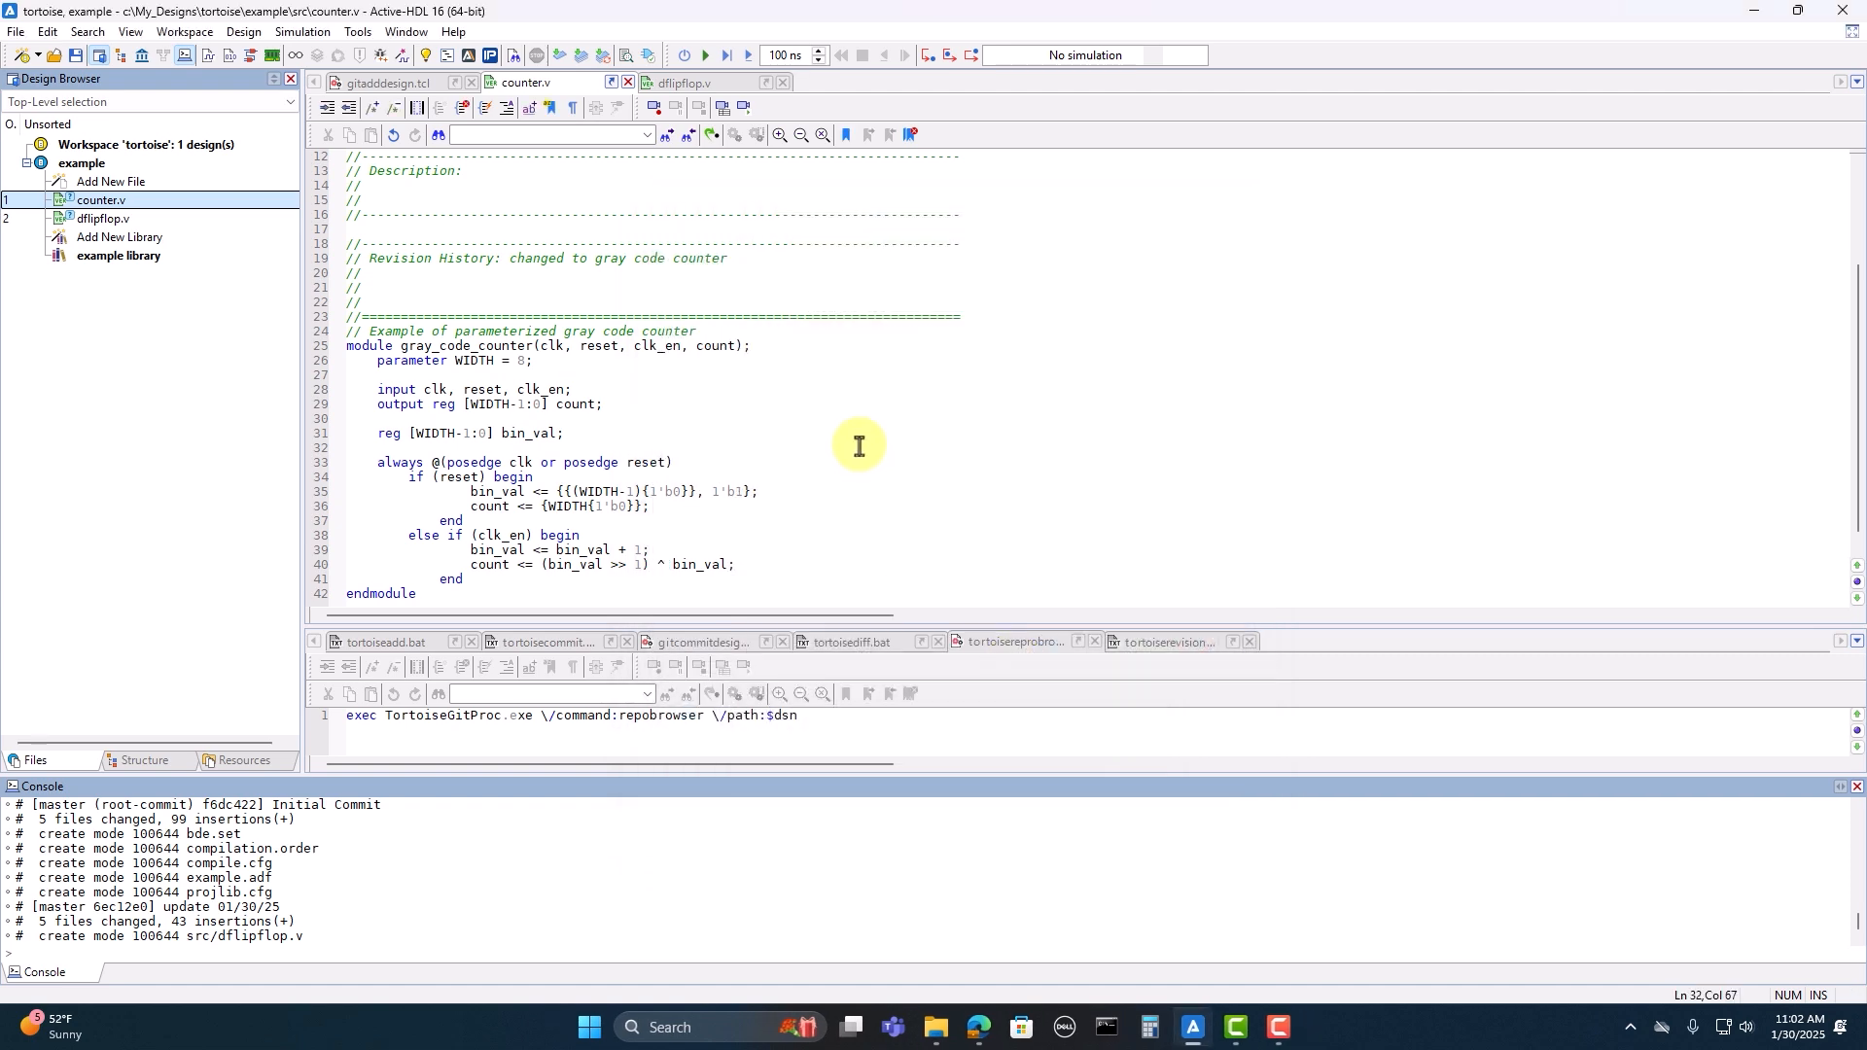
Step: Open the TortoiseGit revision graph for counter.v and position its window clear of the Design Browser
right_click(116, 201)
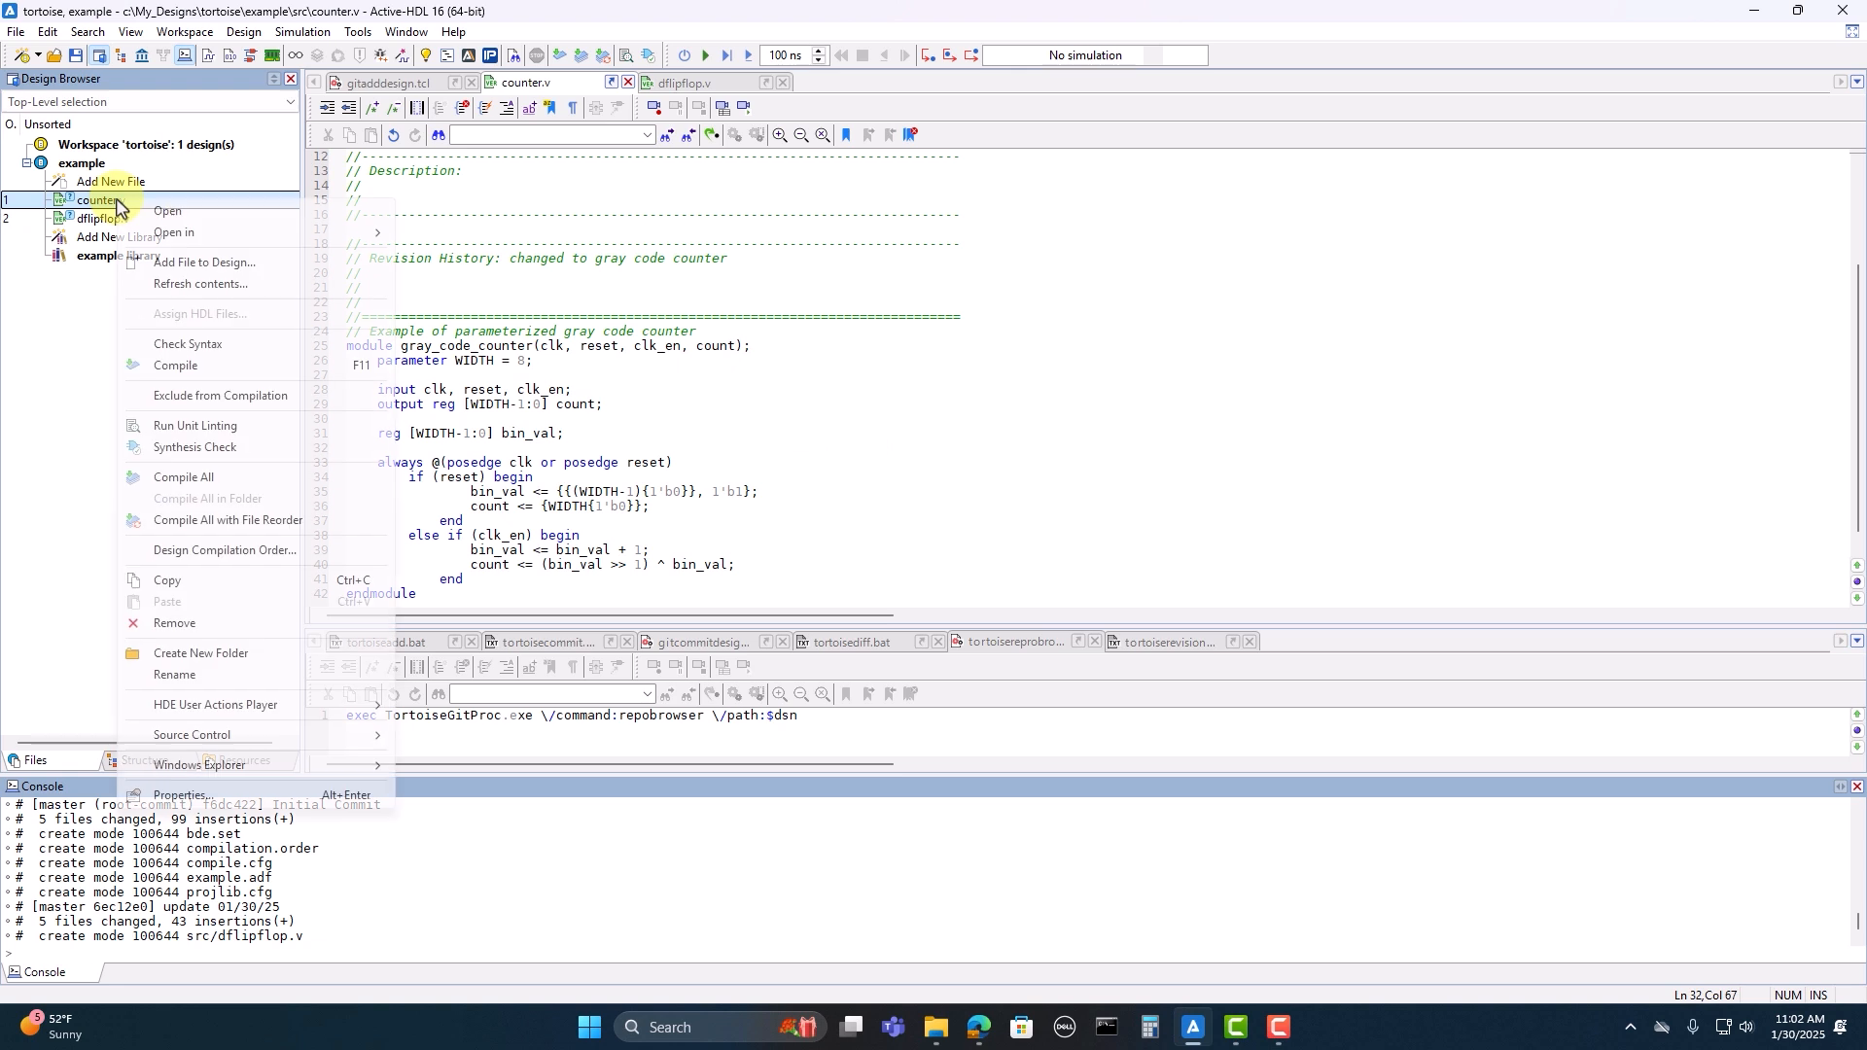
mouse_move(223, 239)
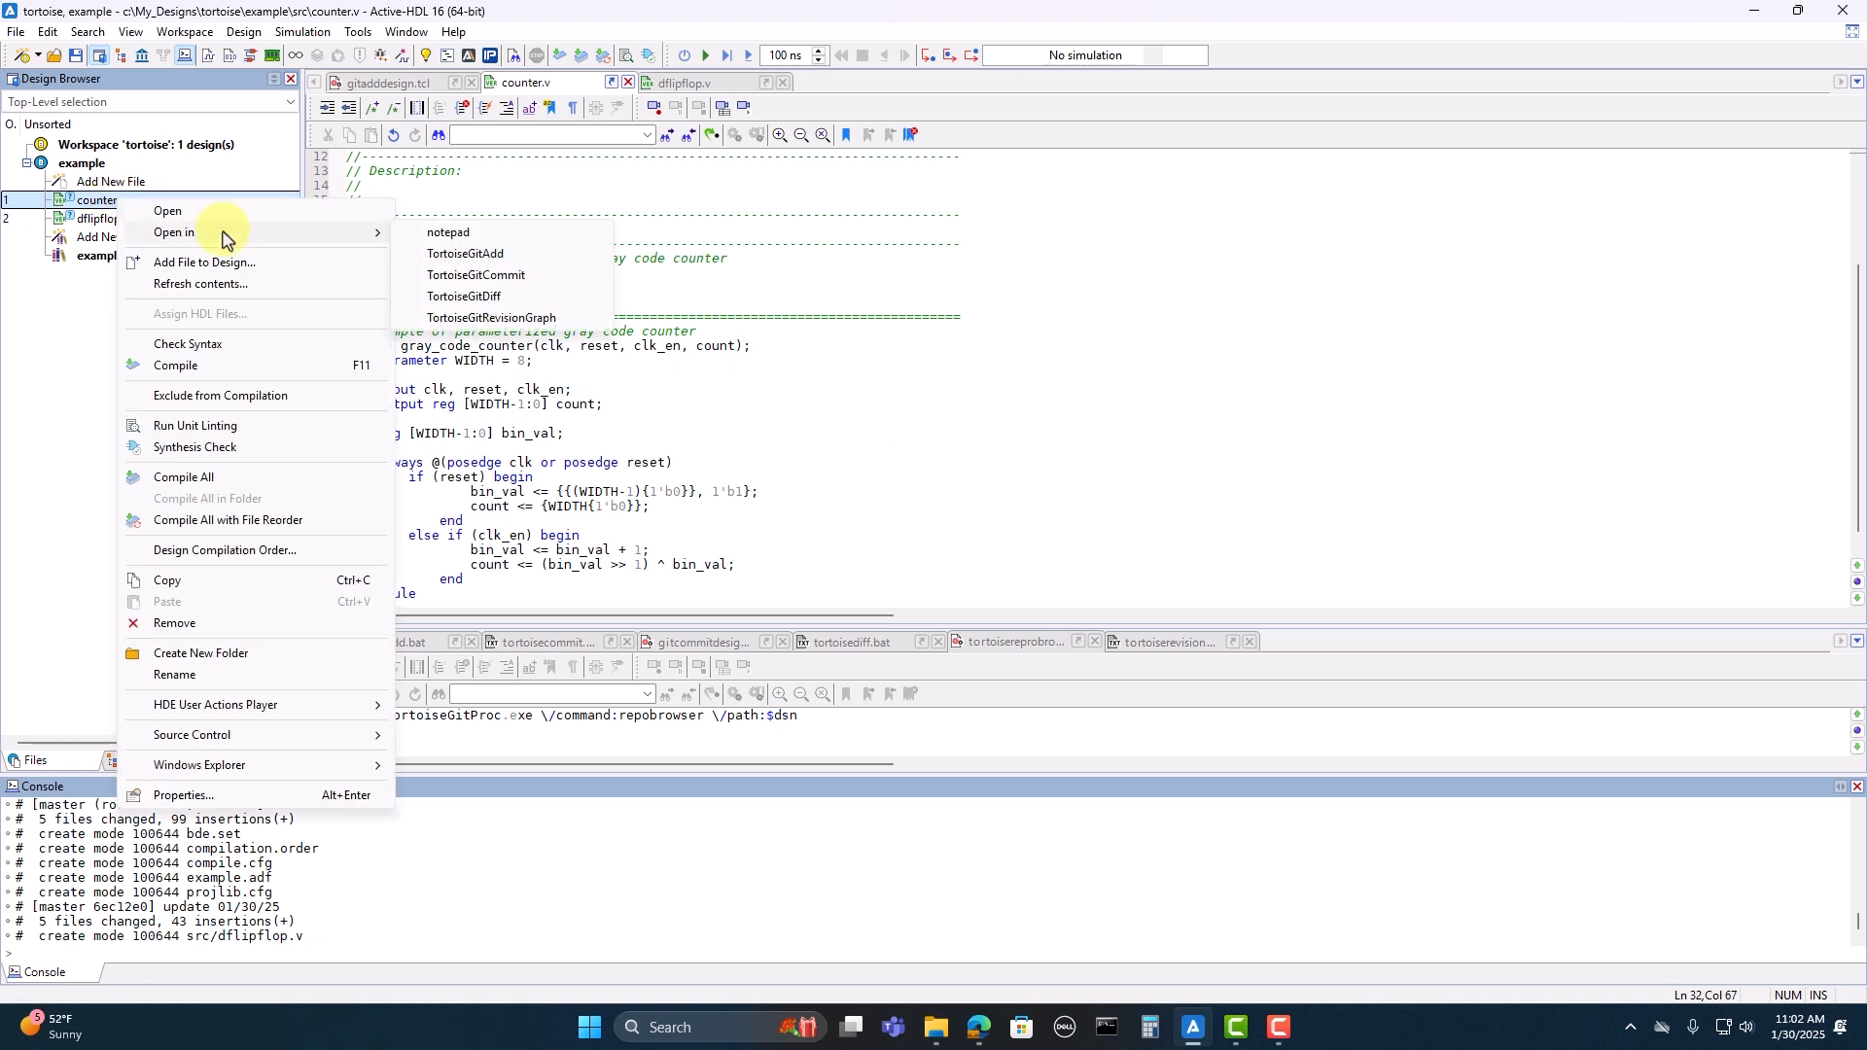
left_click(486, 319)
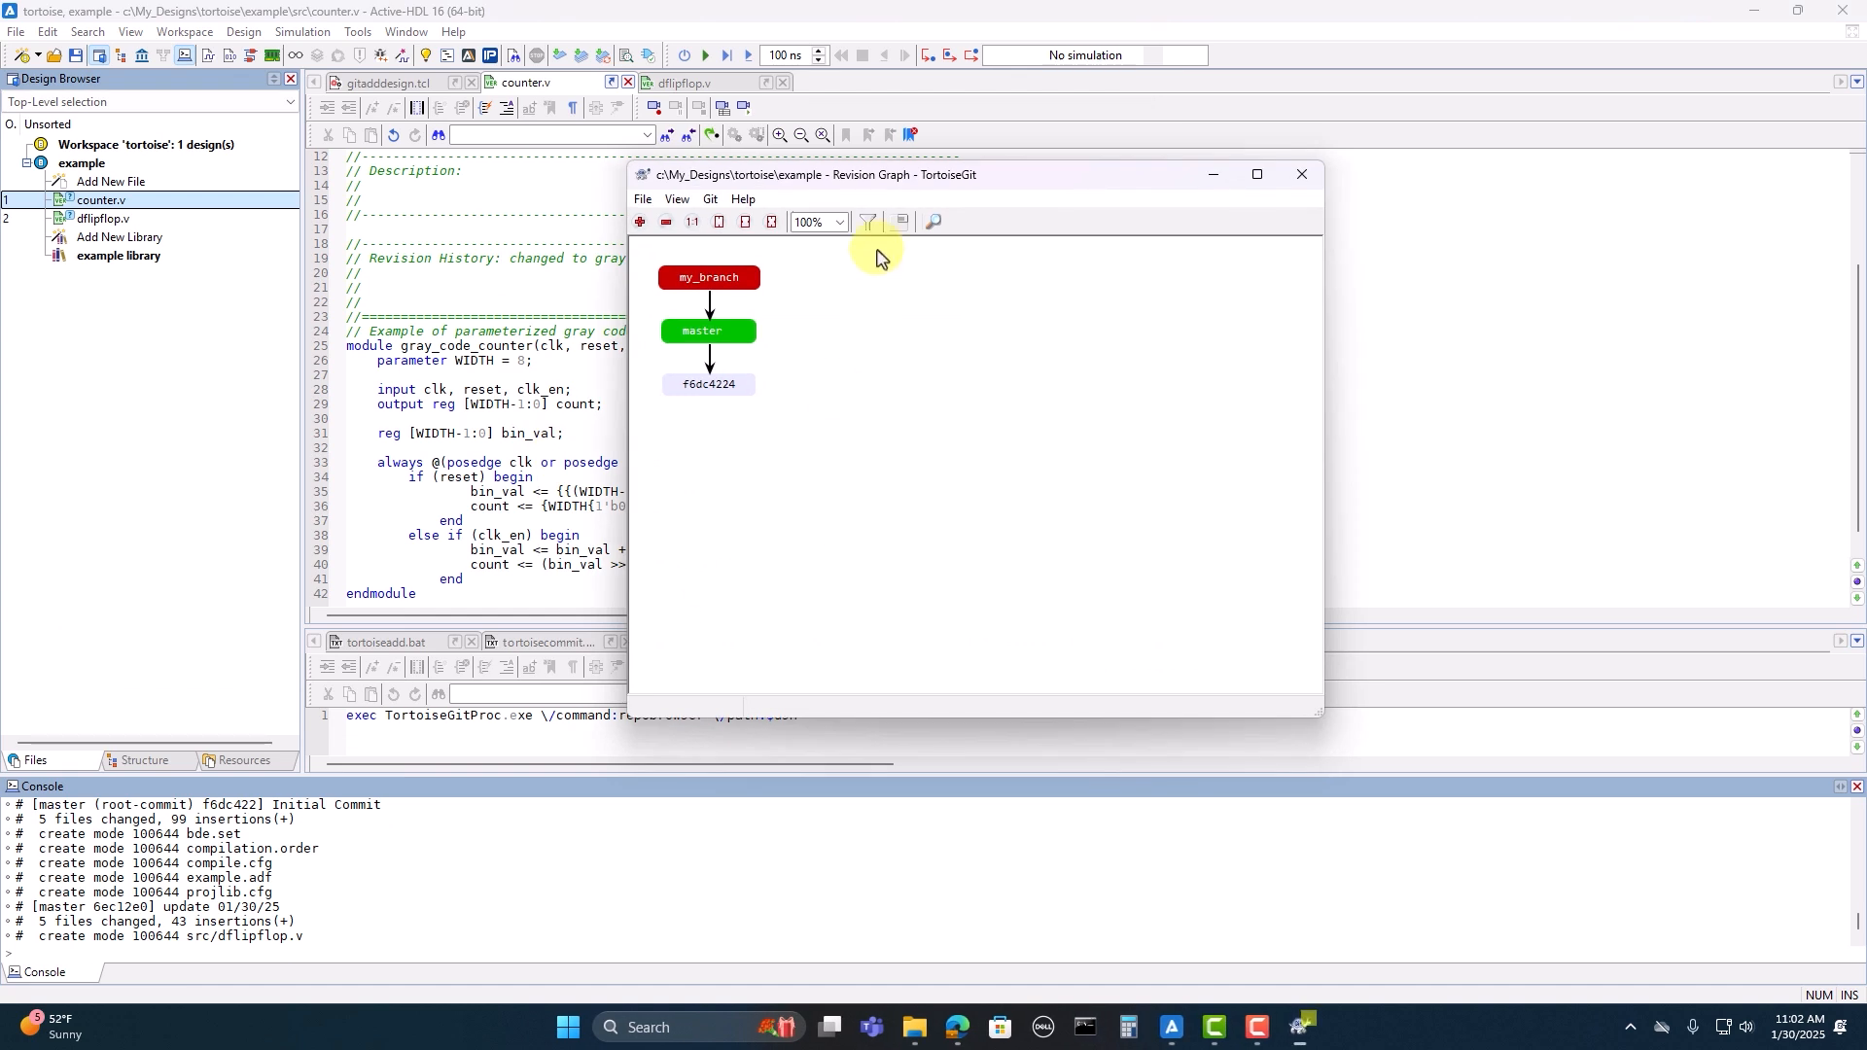
left_click_drag(1048, 180, 933, 158)
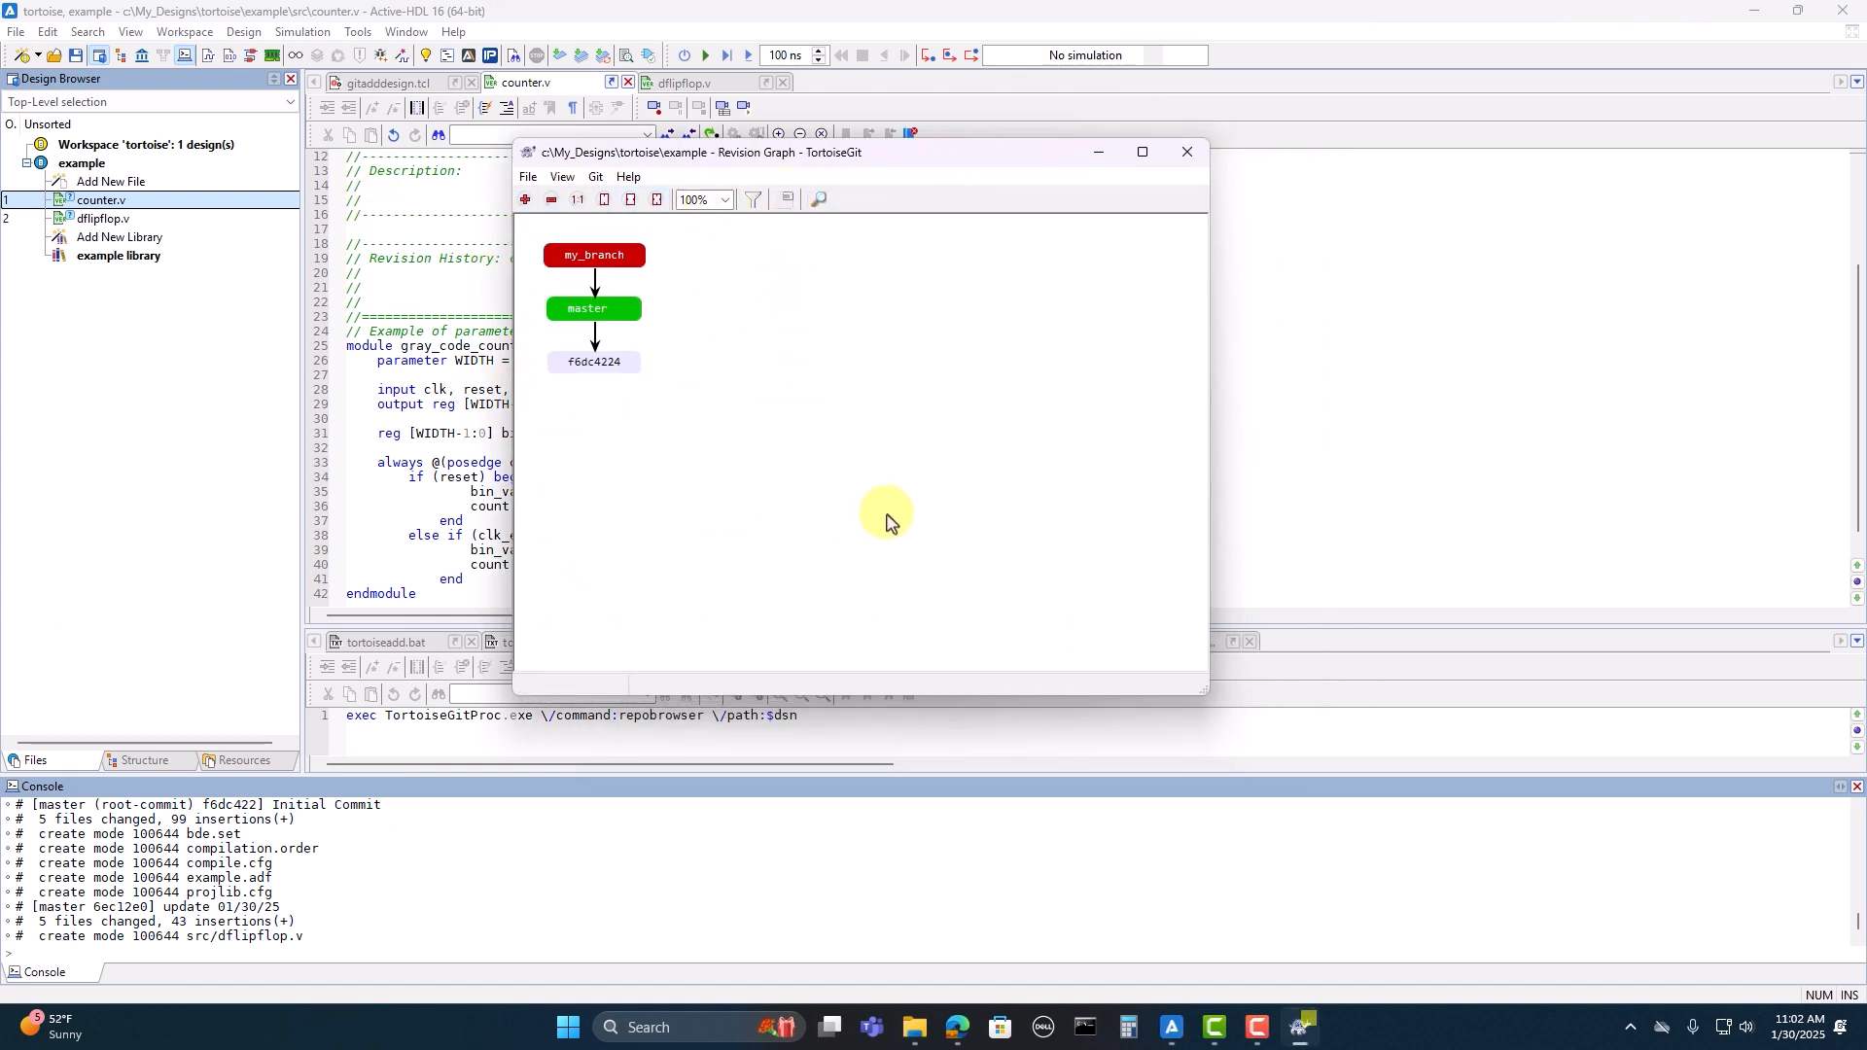
left_click_drag(916, 175, 1089, 181)
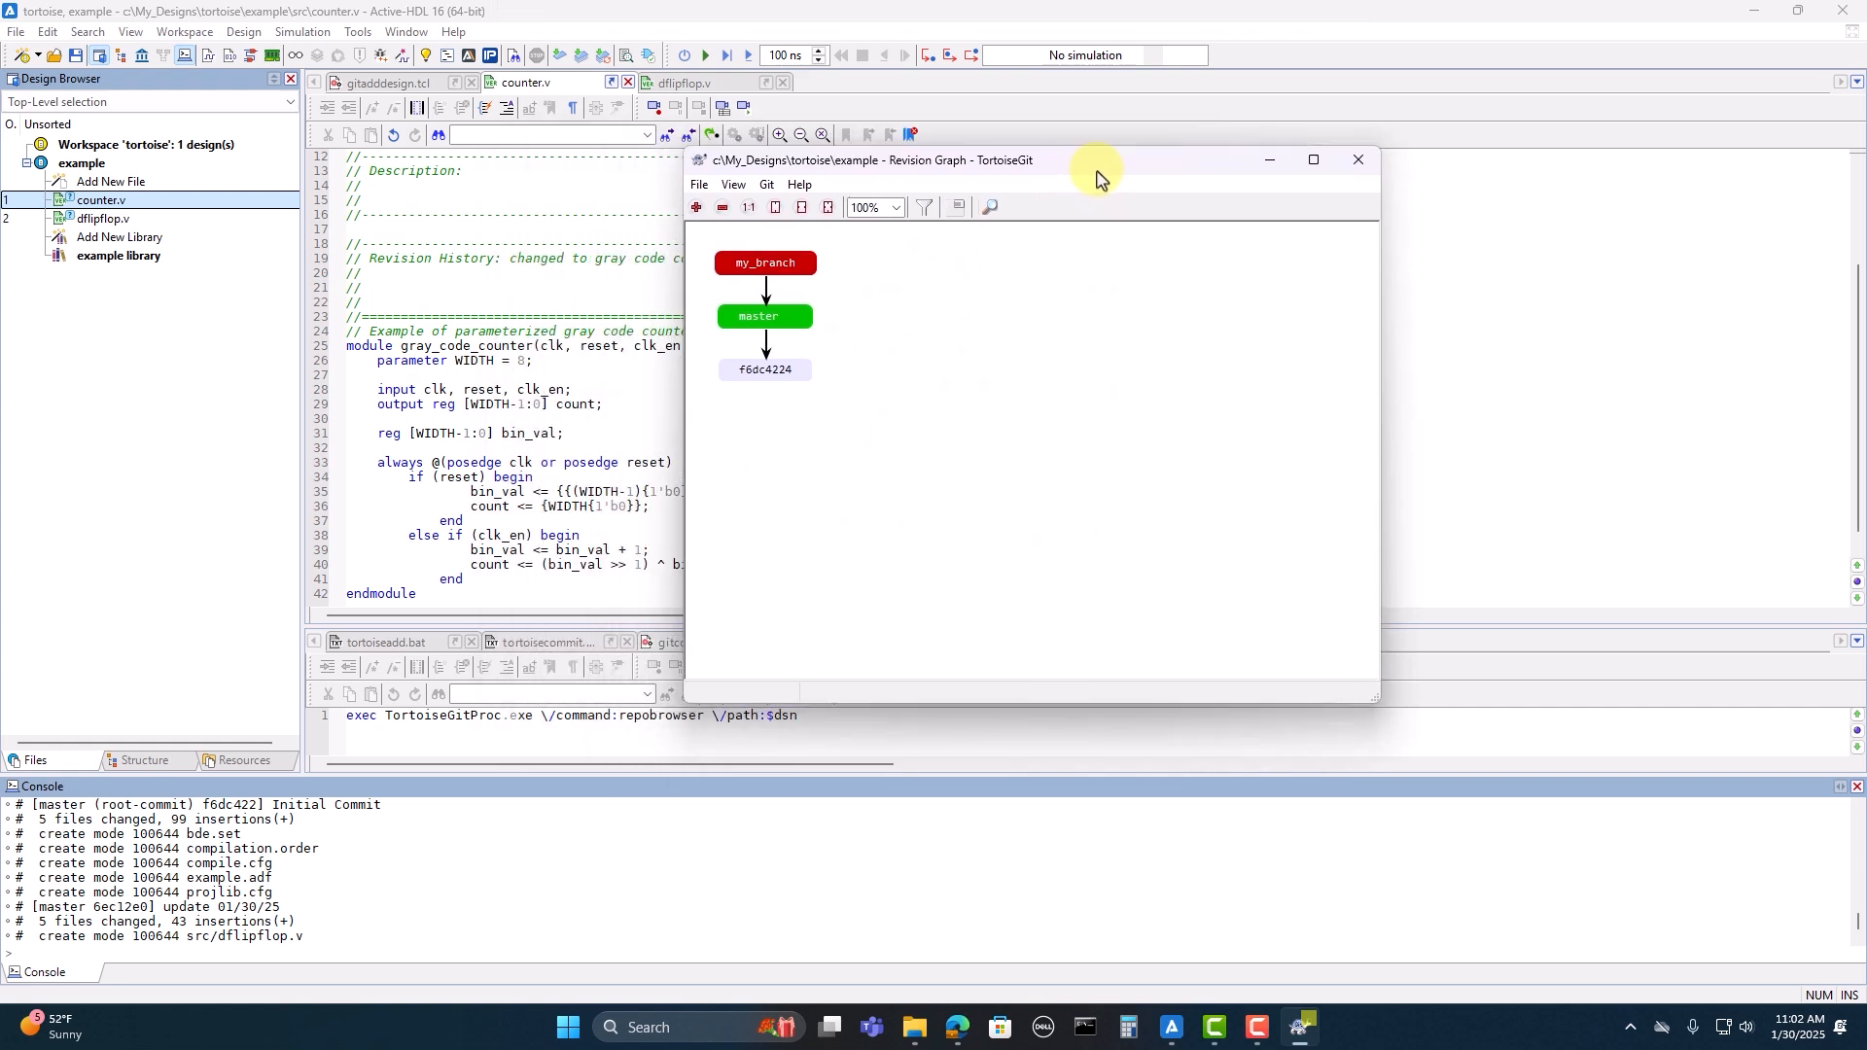
Step: Show the log messages of my_branch from the revision graph, and close both the log and the graph
left_click(771, 274)
right_click(771, 274)
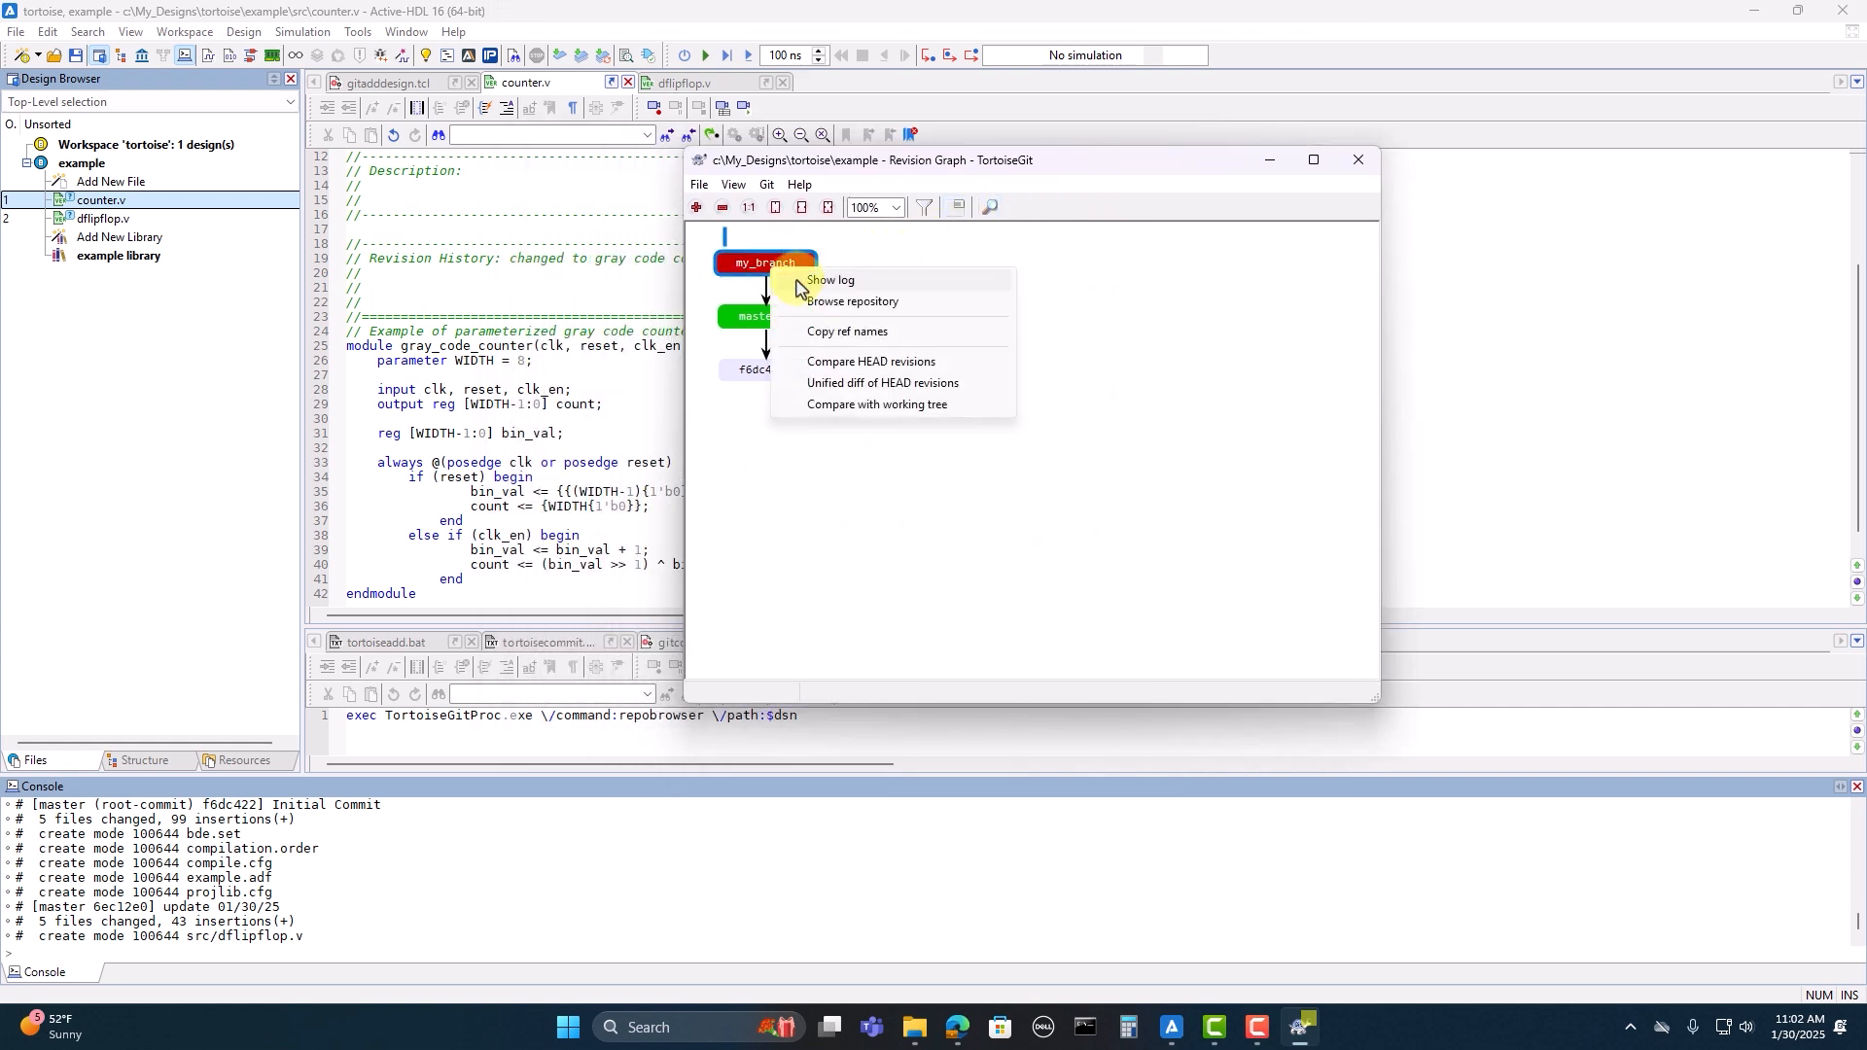
left_click(848, 281)
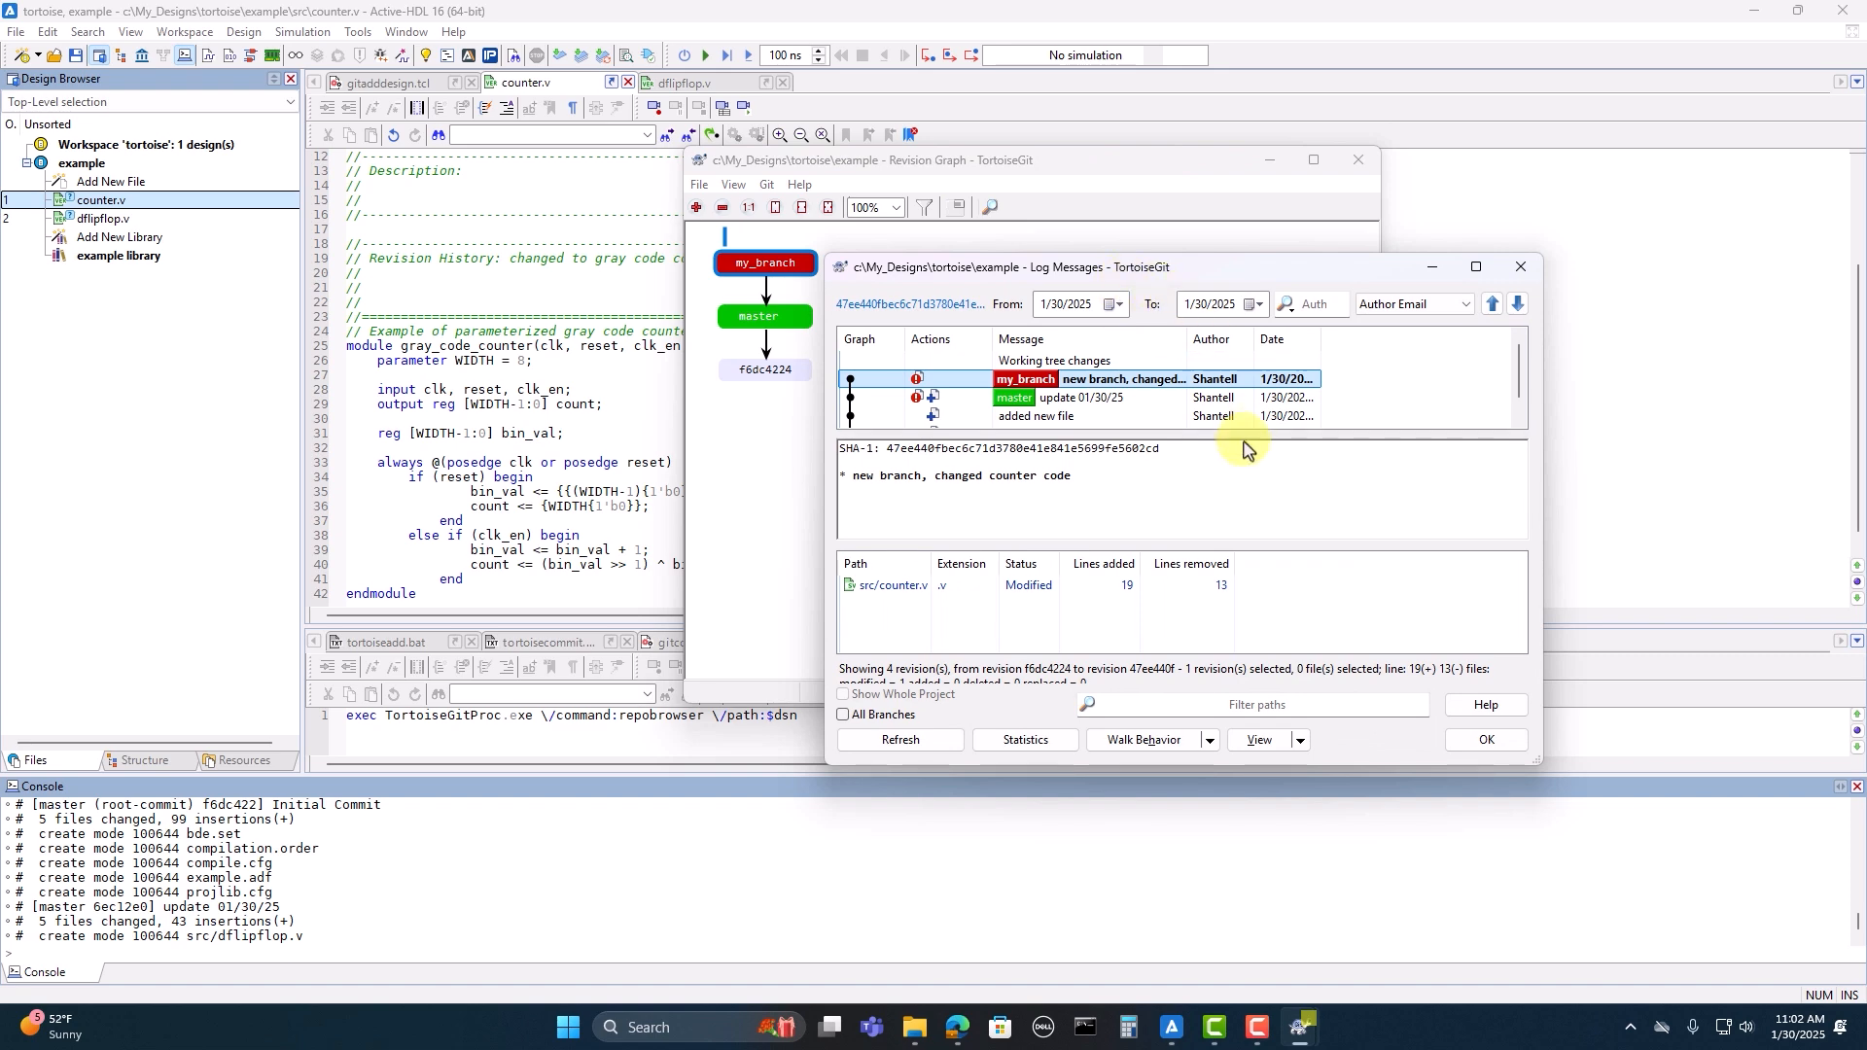
left_click(1520, 269)
left_click(1359, 159)
Step: Review the open TortoiseGit and Git tool scripts for revision graph, add, commit, design commit, diff and repository browser
left_click(1121, 642)
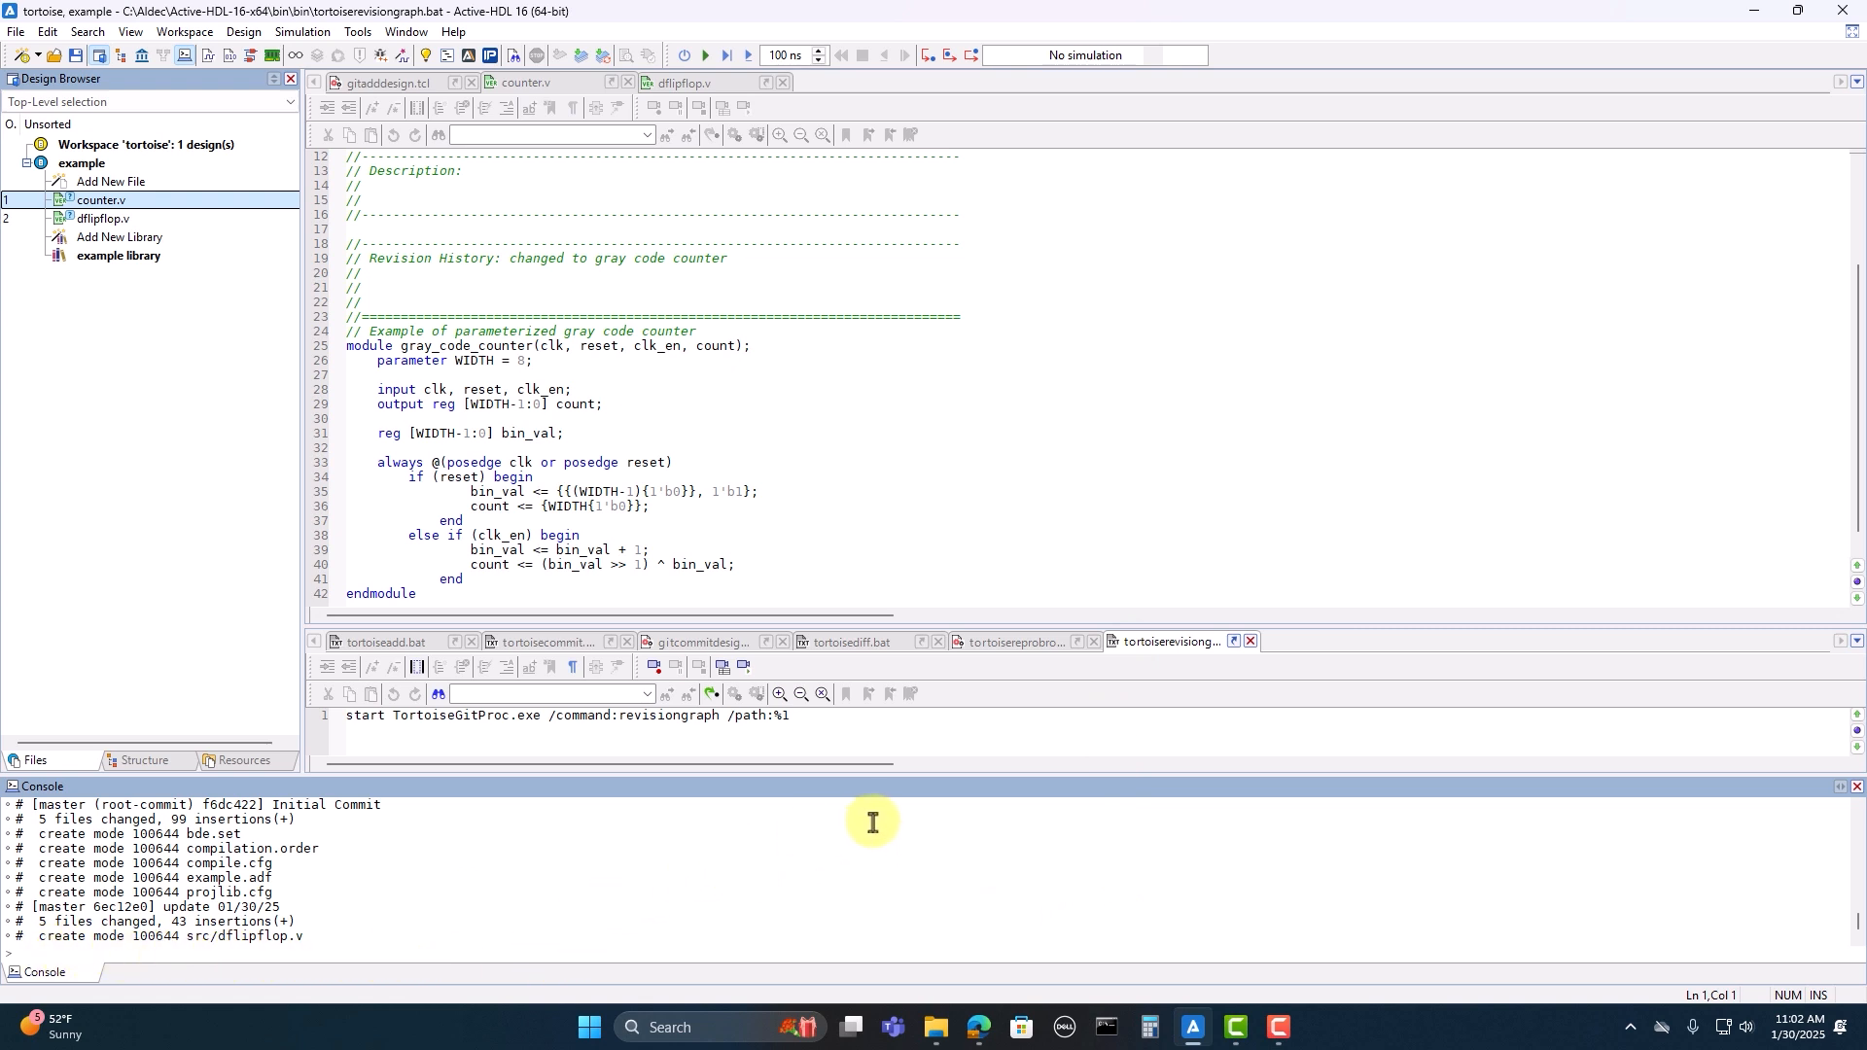
left_click(450, 644)
left_click(574, 644)
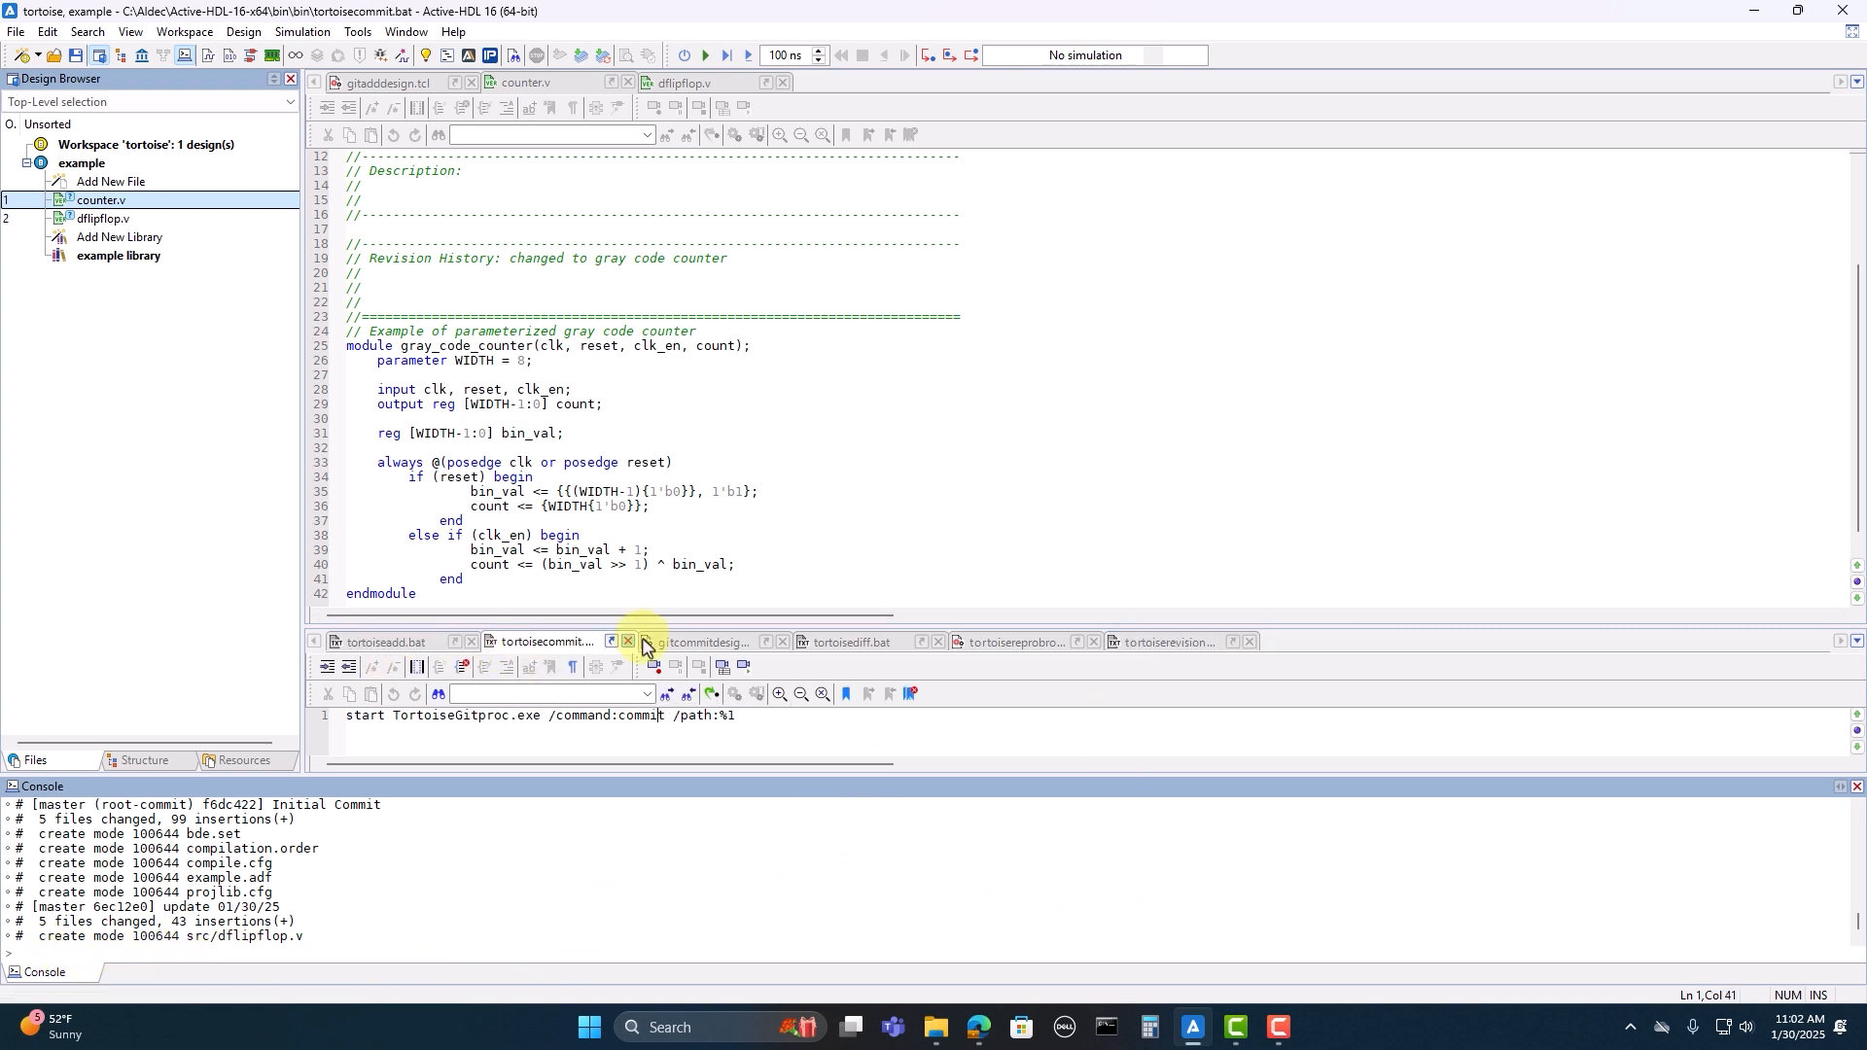
left_click(700, 643)
left_click(856, 643)
left_click(1012, 643)
left_click(1167, 642)
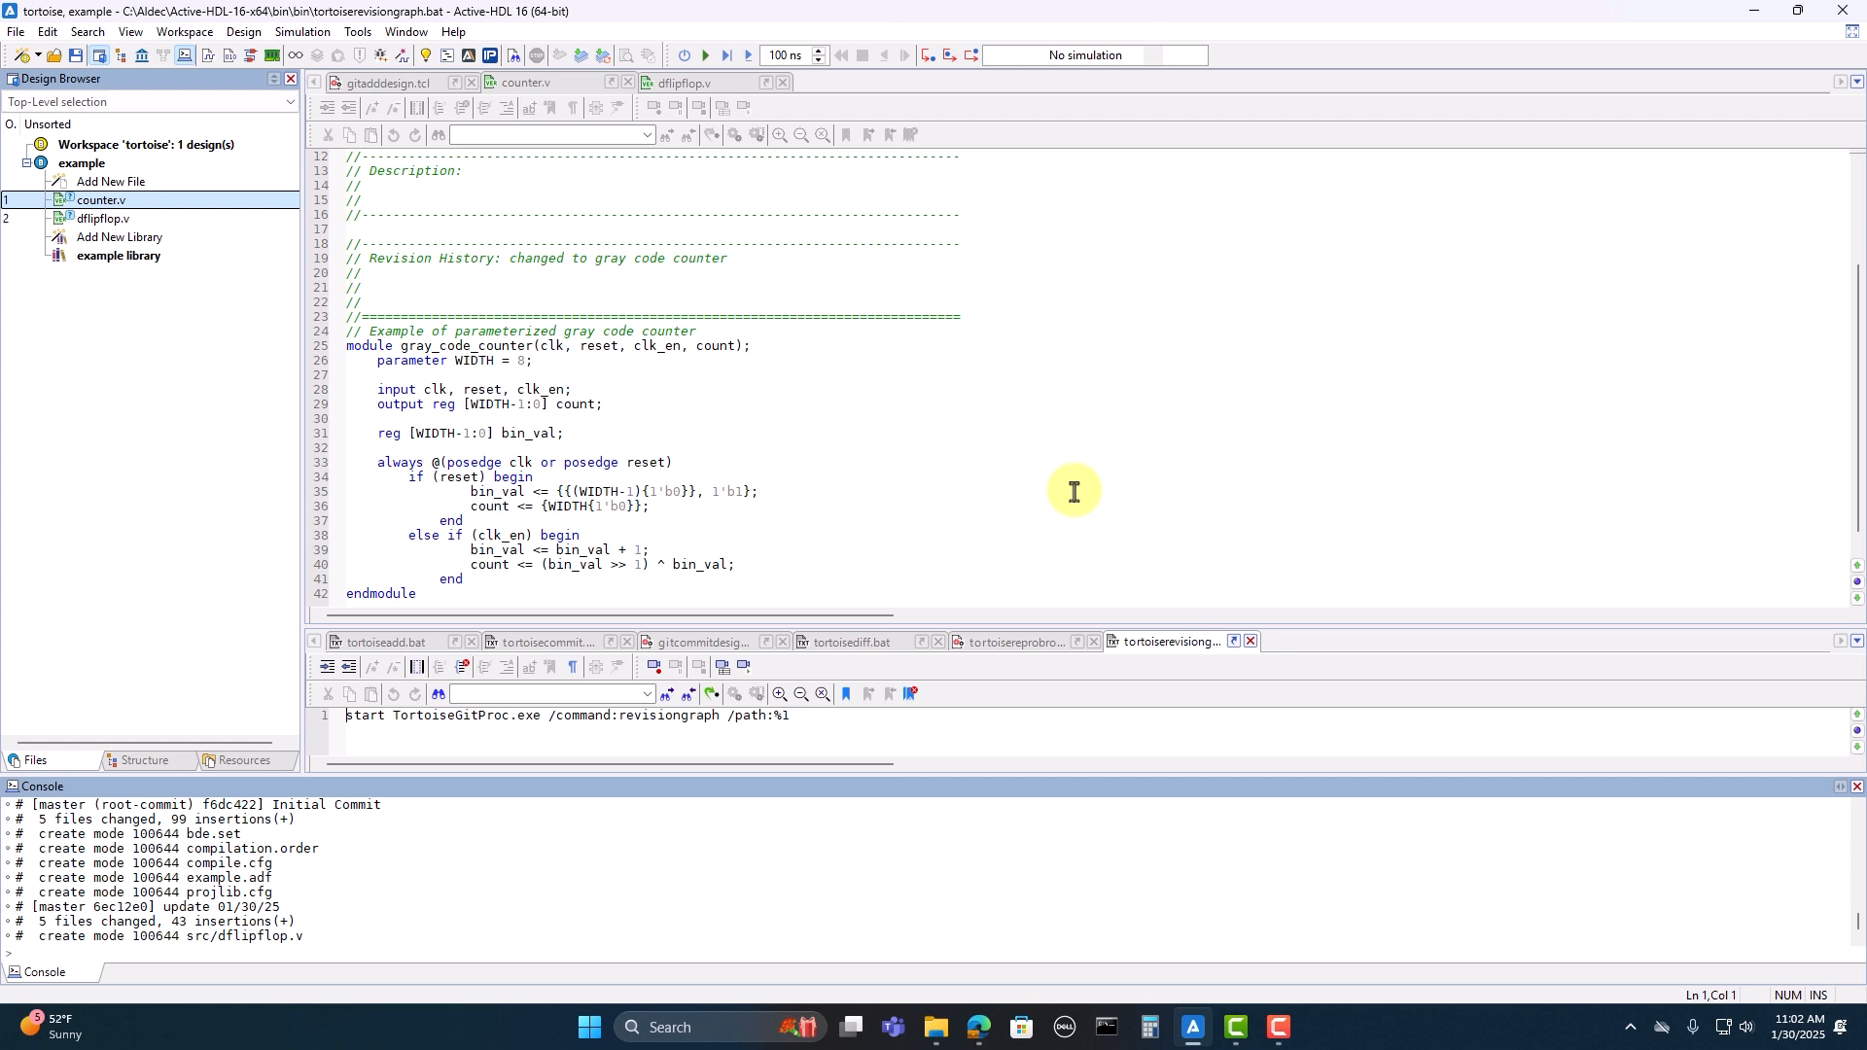
right_click(128, 206)
mouse_move(233, 239)
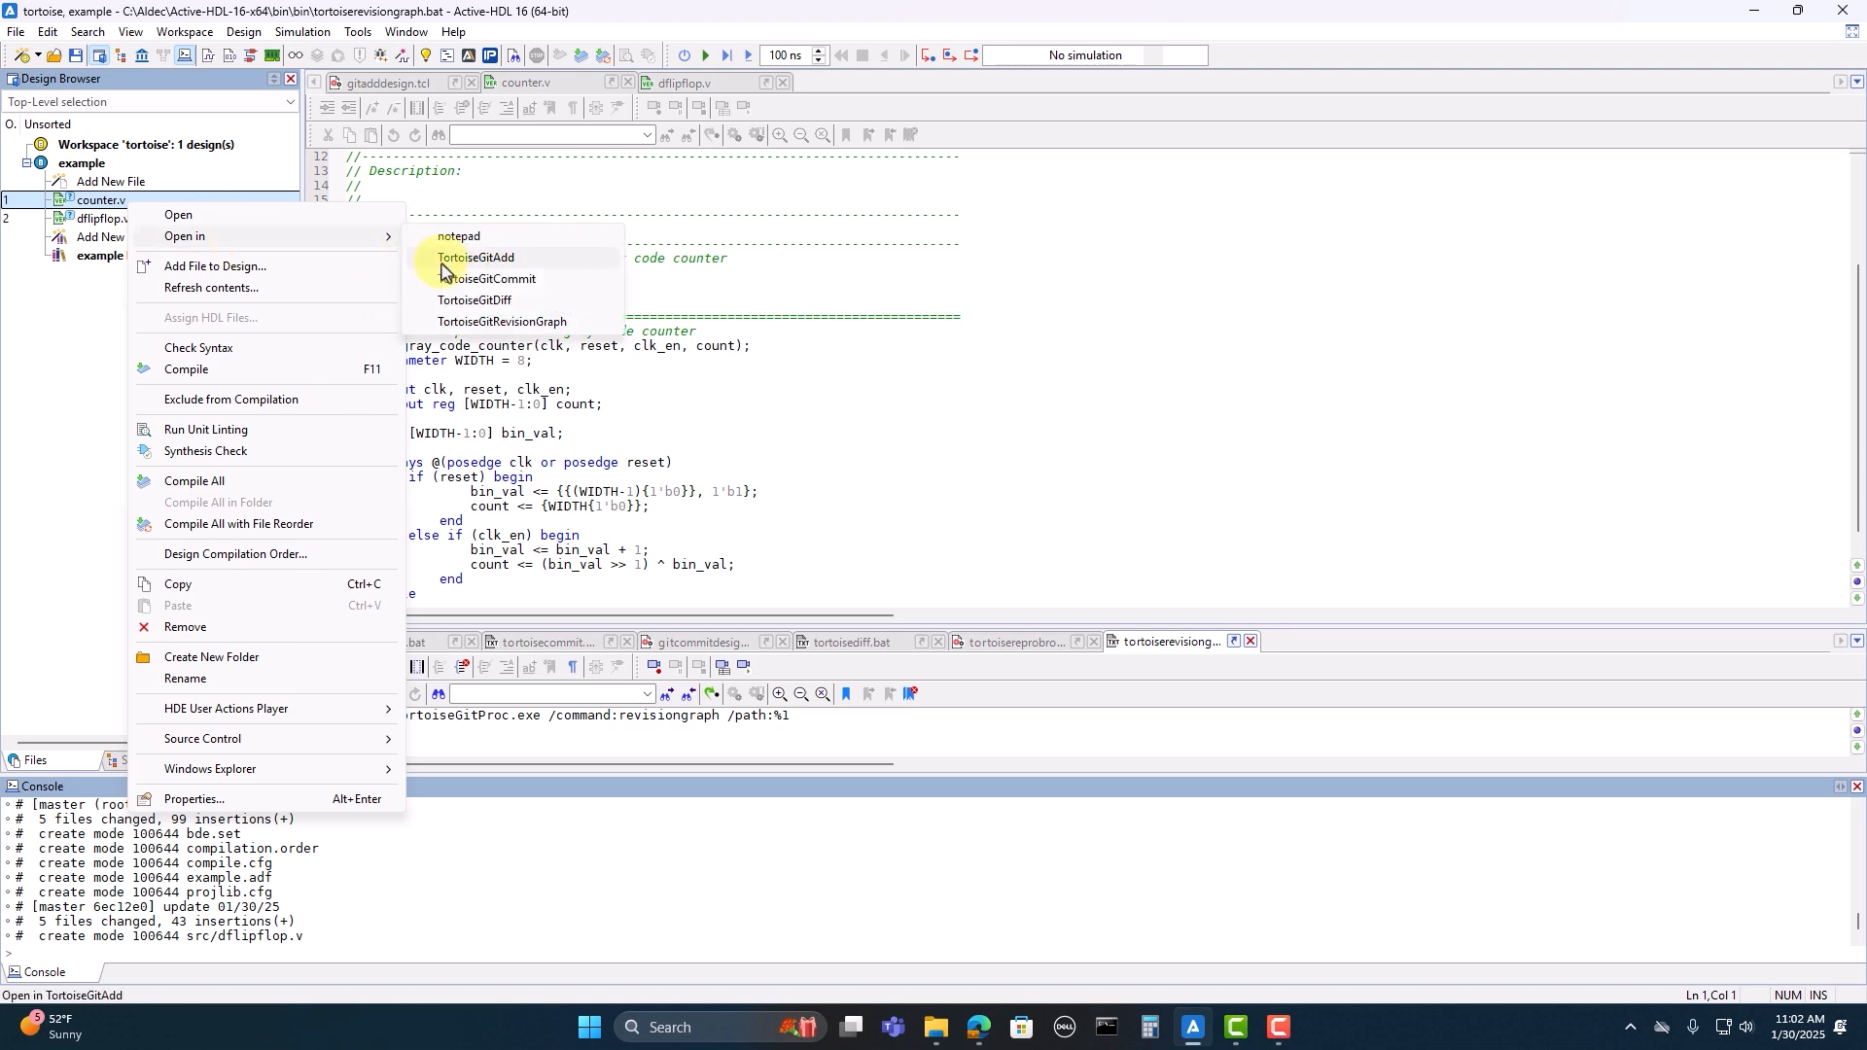
left_click(1034, 276)
left_click(357, 31)
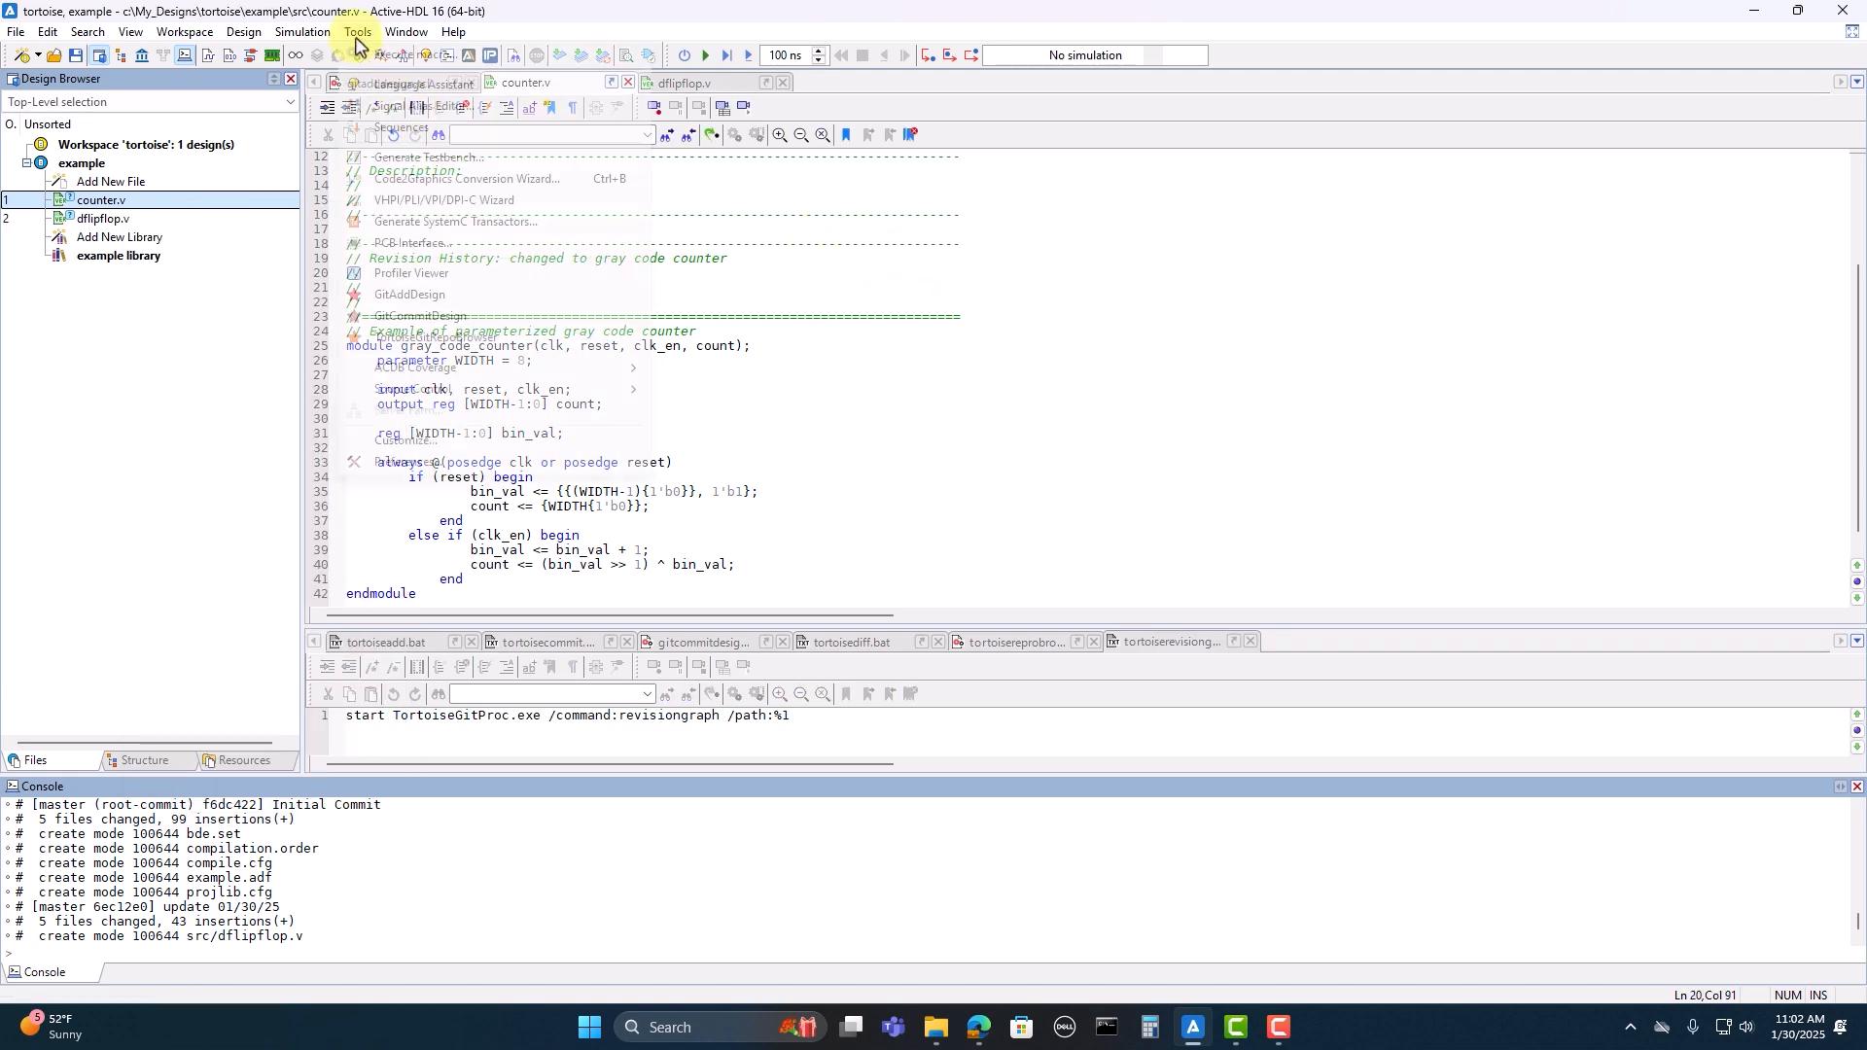
left_click(1063, 276)
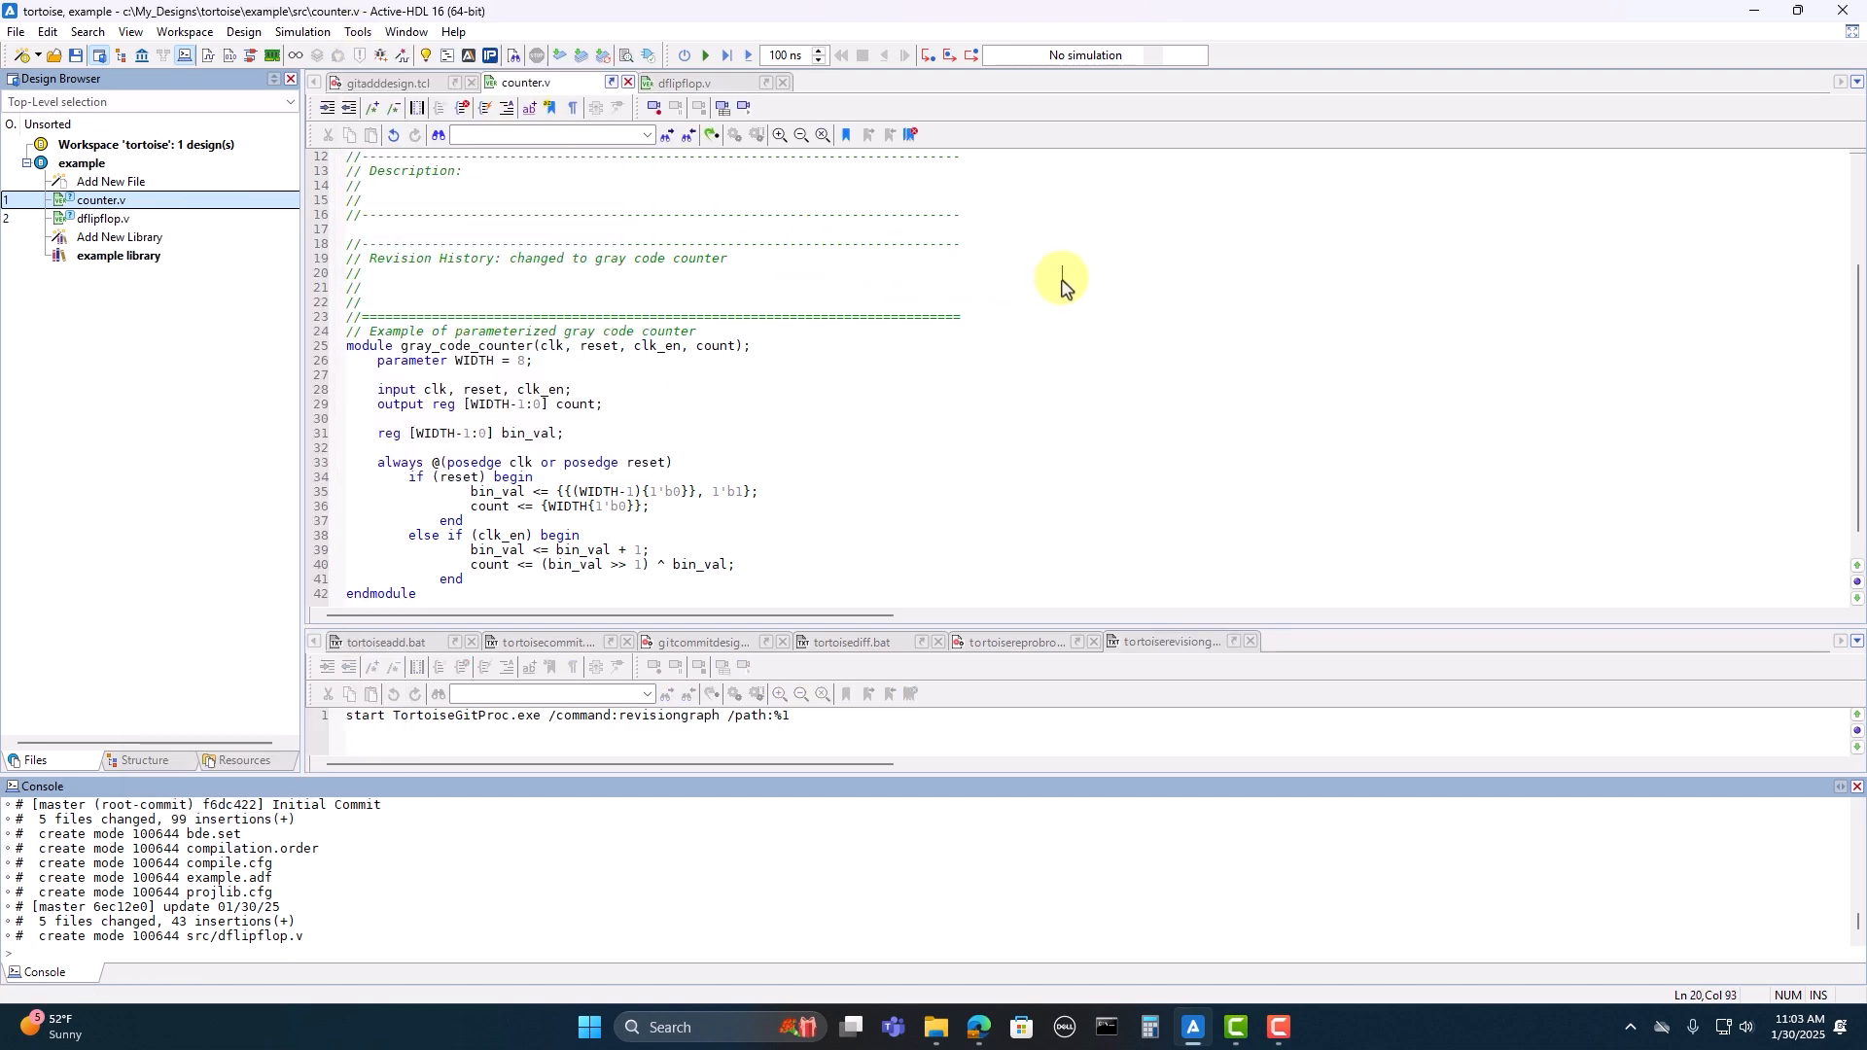
scroll(1056, 308, "down", 1)
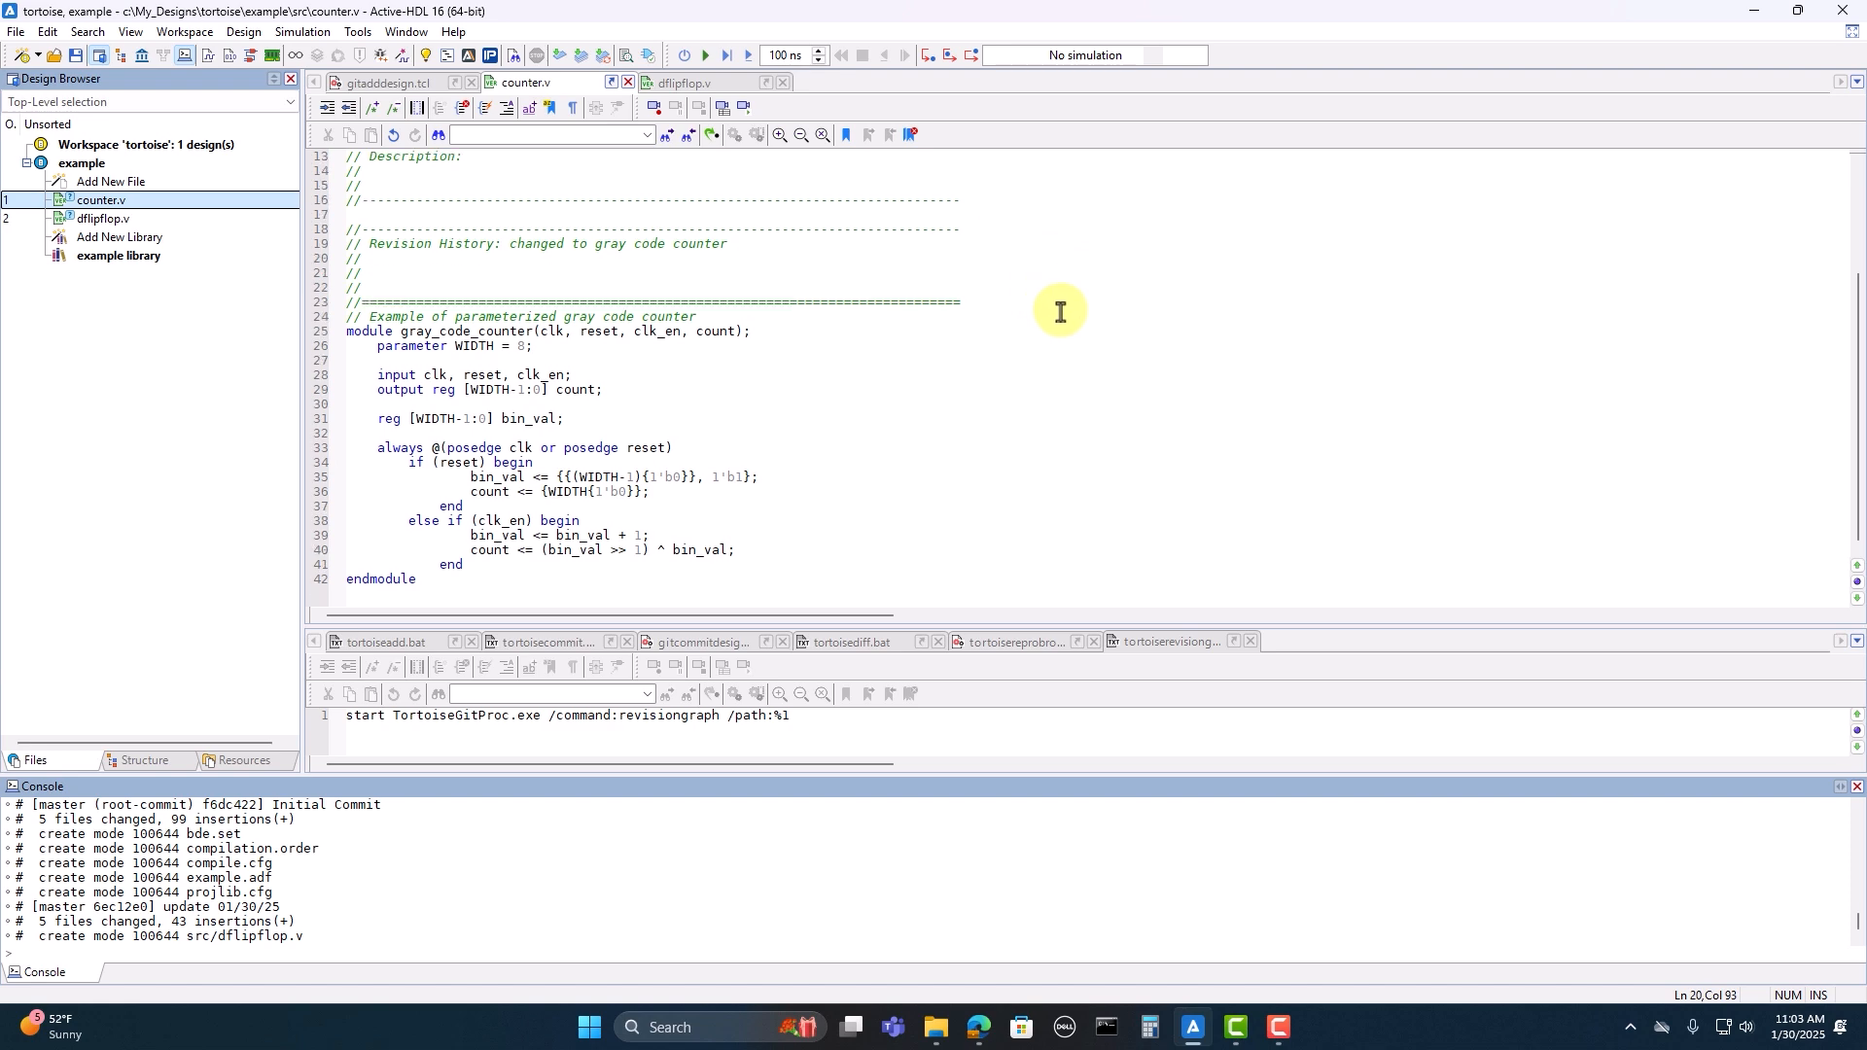
Step: Switch to the browser and examine the available commands and options in the TortoiseGit manual's Appendix D, Automating TortoiseGit
left_click(978, 1029)
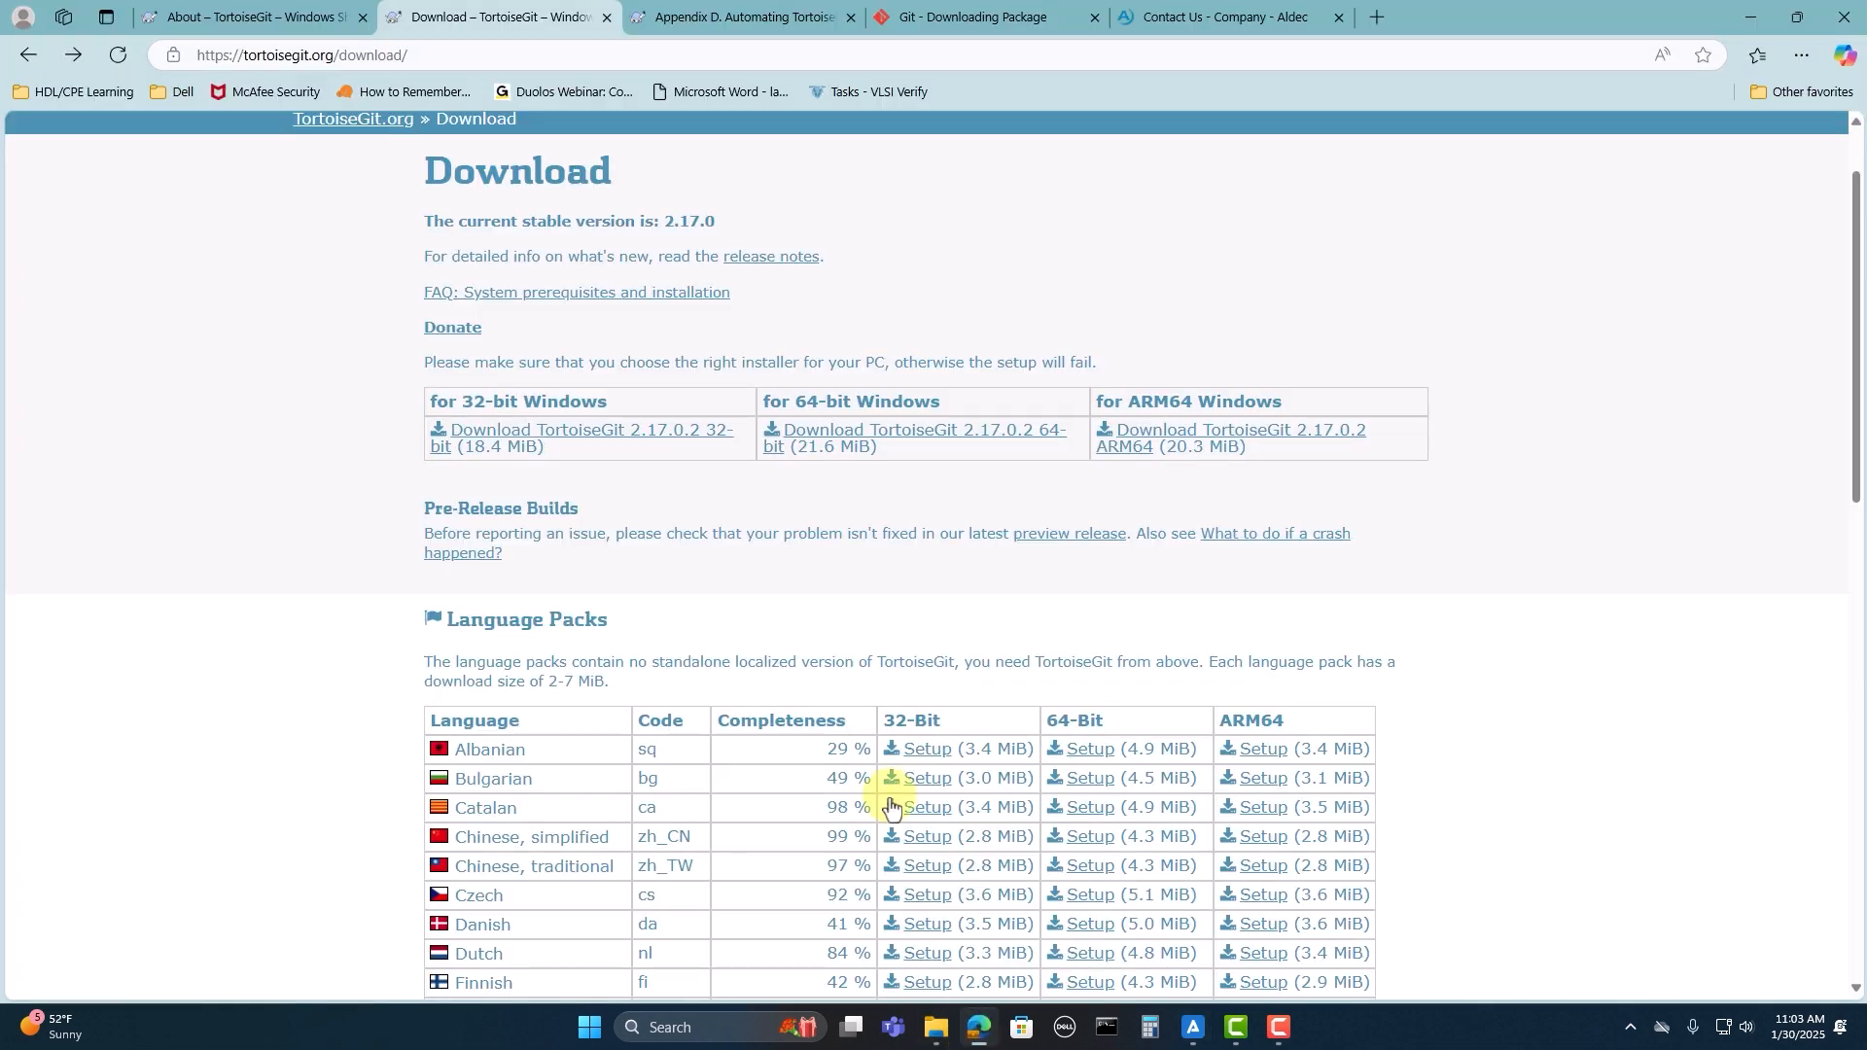
left_click(717, 16)
scroll(826, 389, "up", 6)
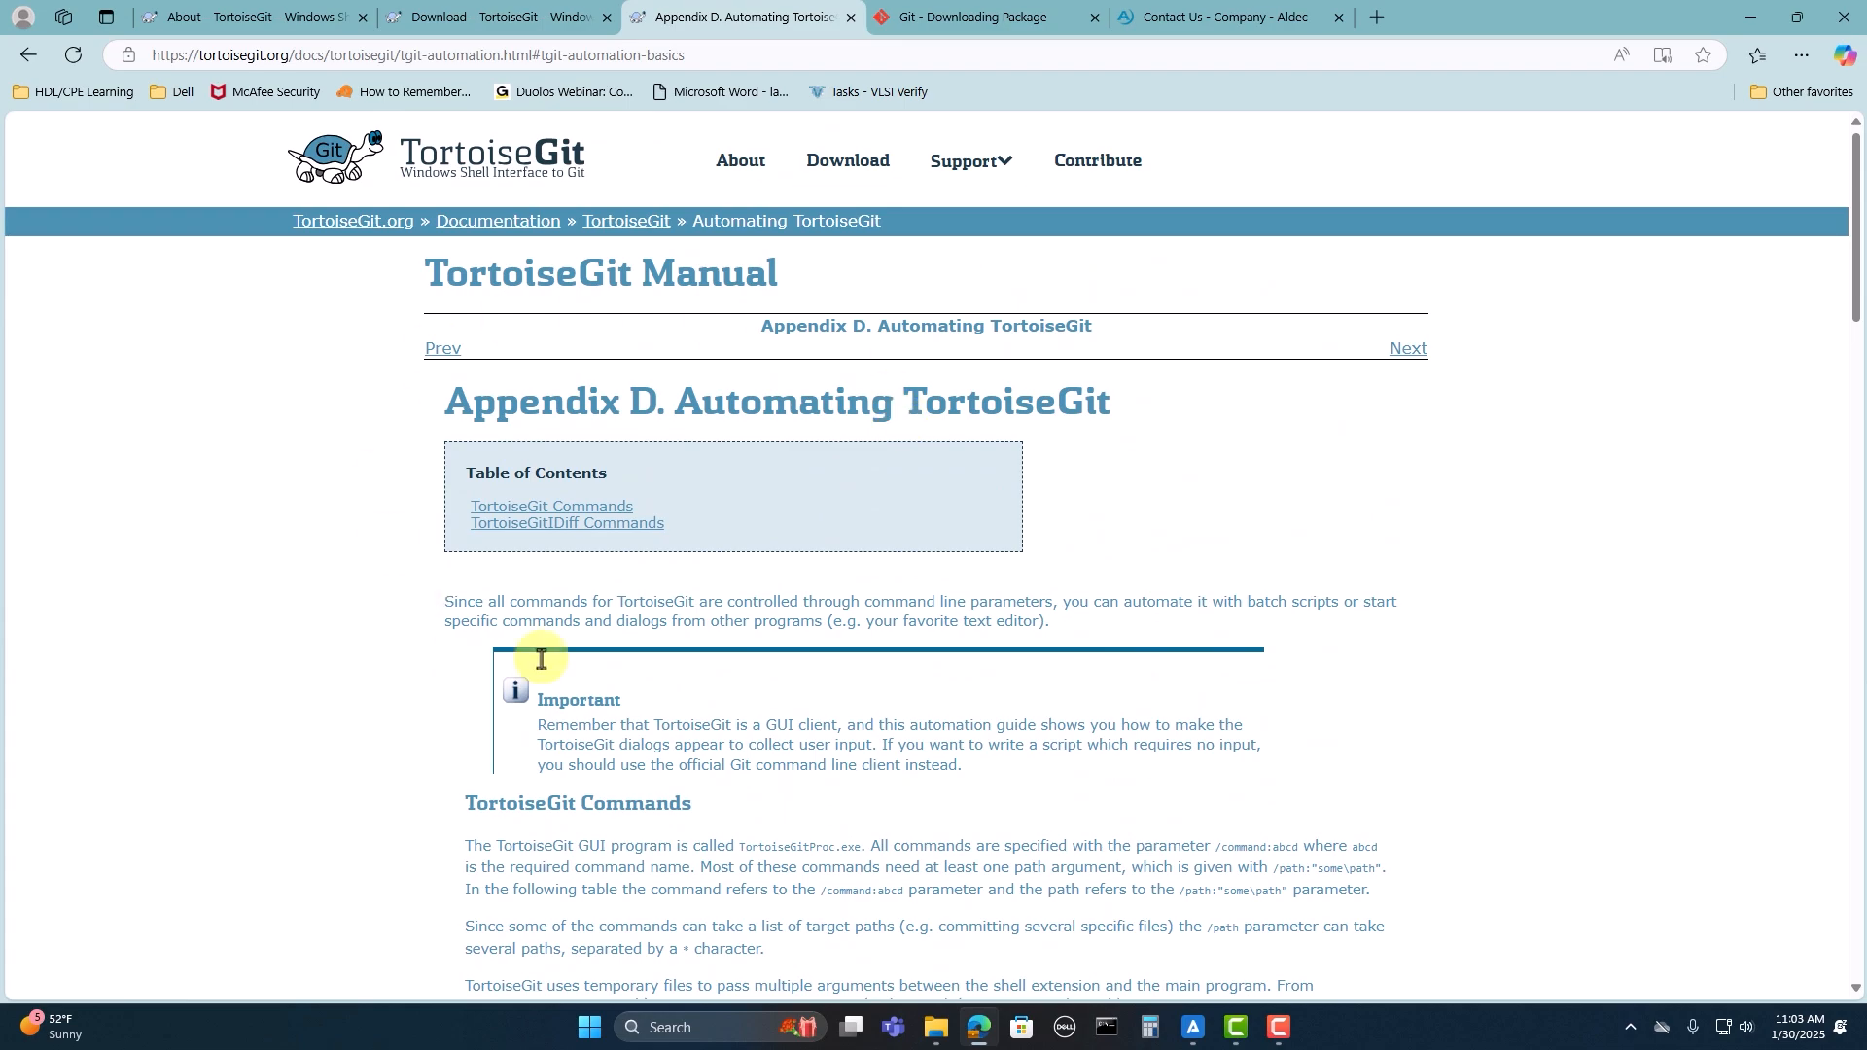
scroll(1504, 570, "down", 4)
scroll(1526, 560, "down", 20)
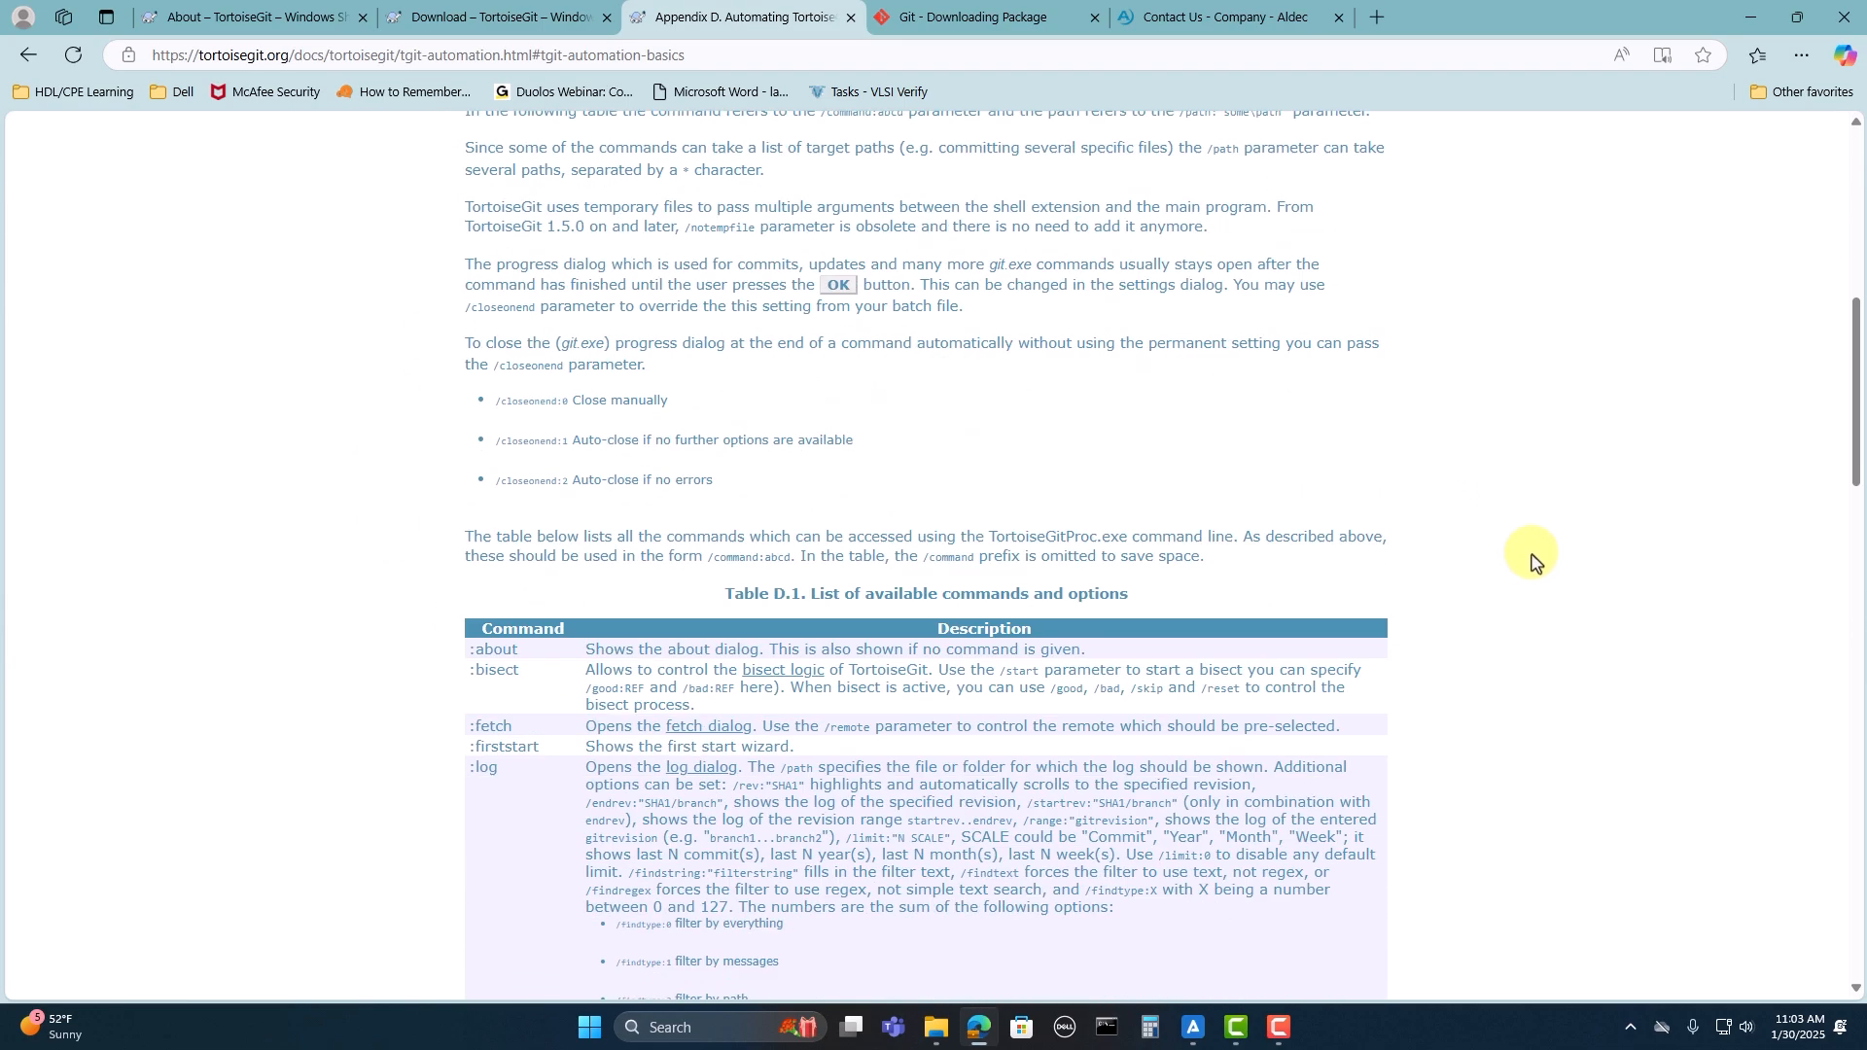
scroll(1522, 554, "down", 5)
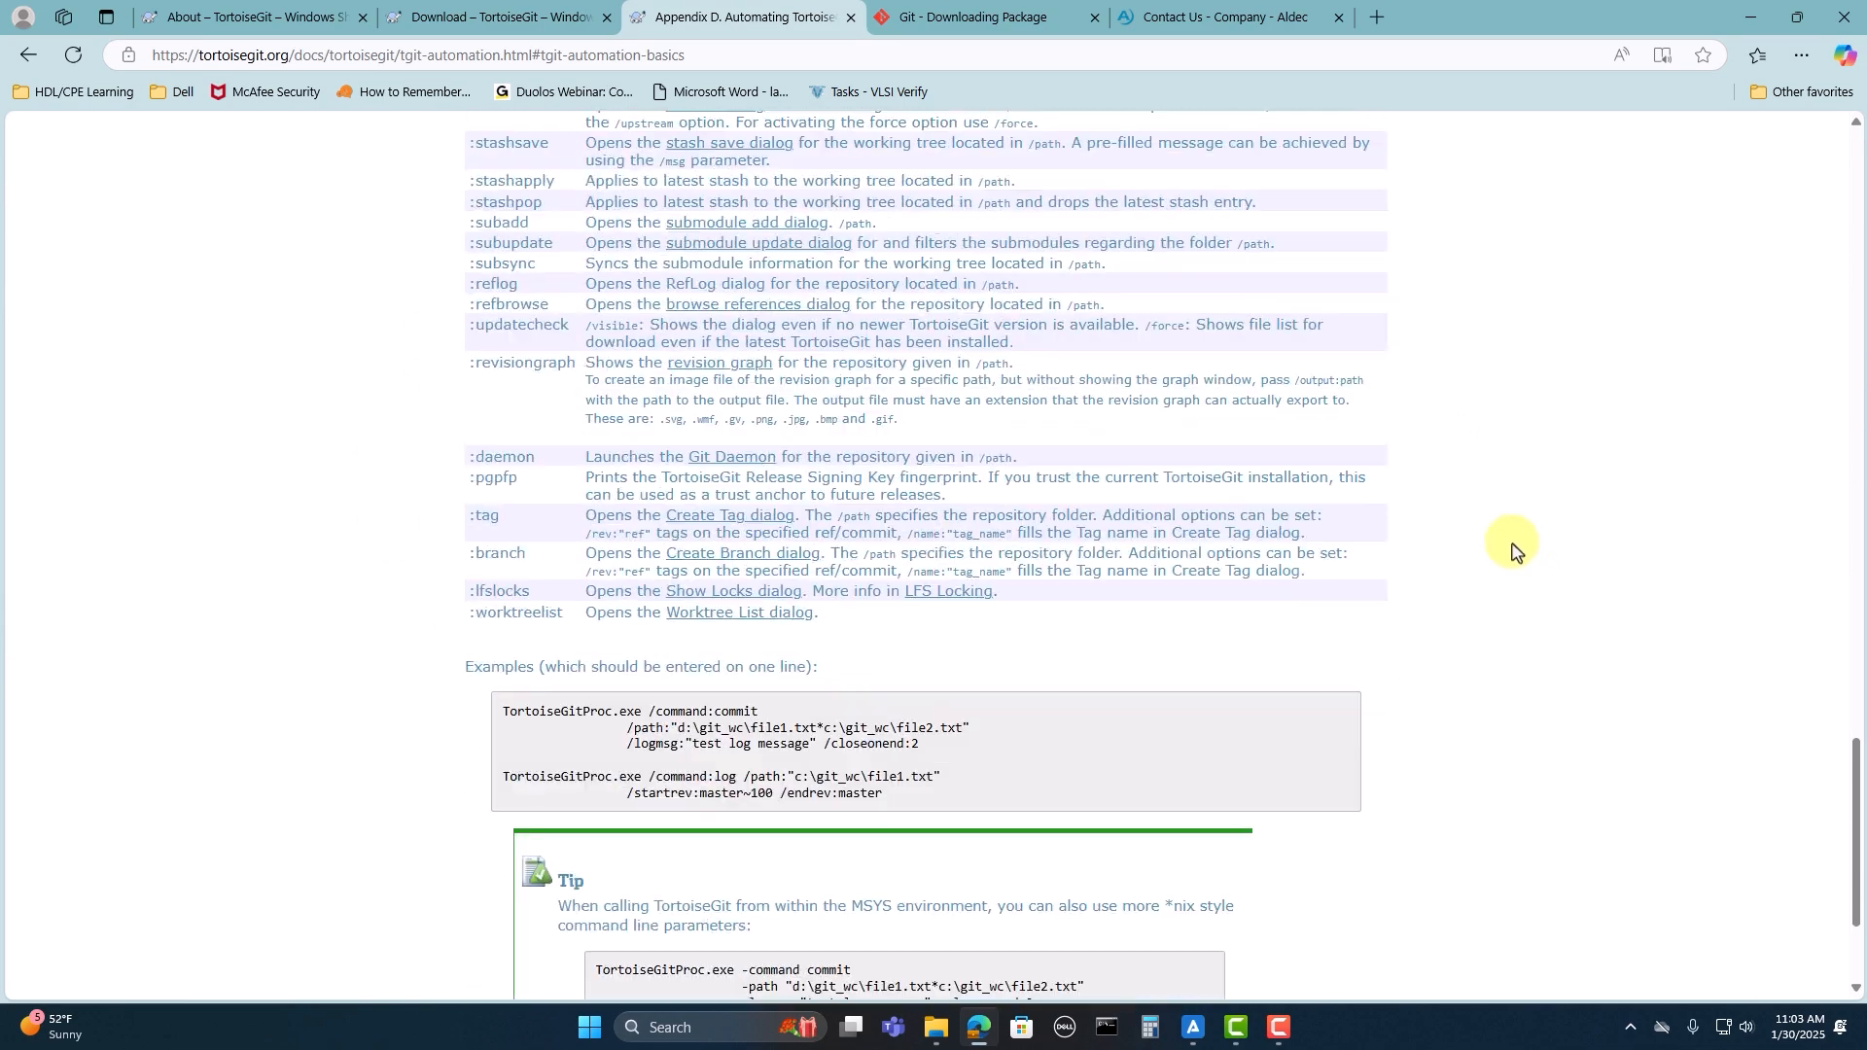
scroll(1510, 551, "up", 5)
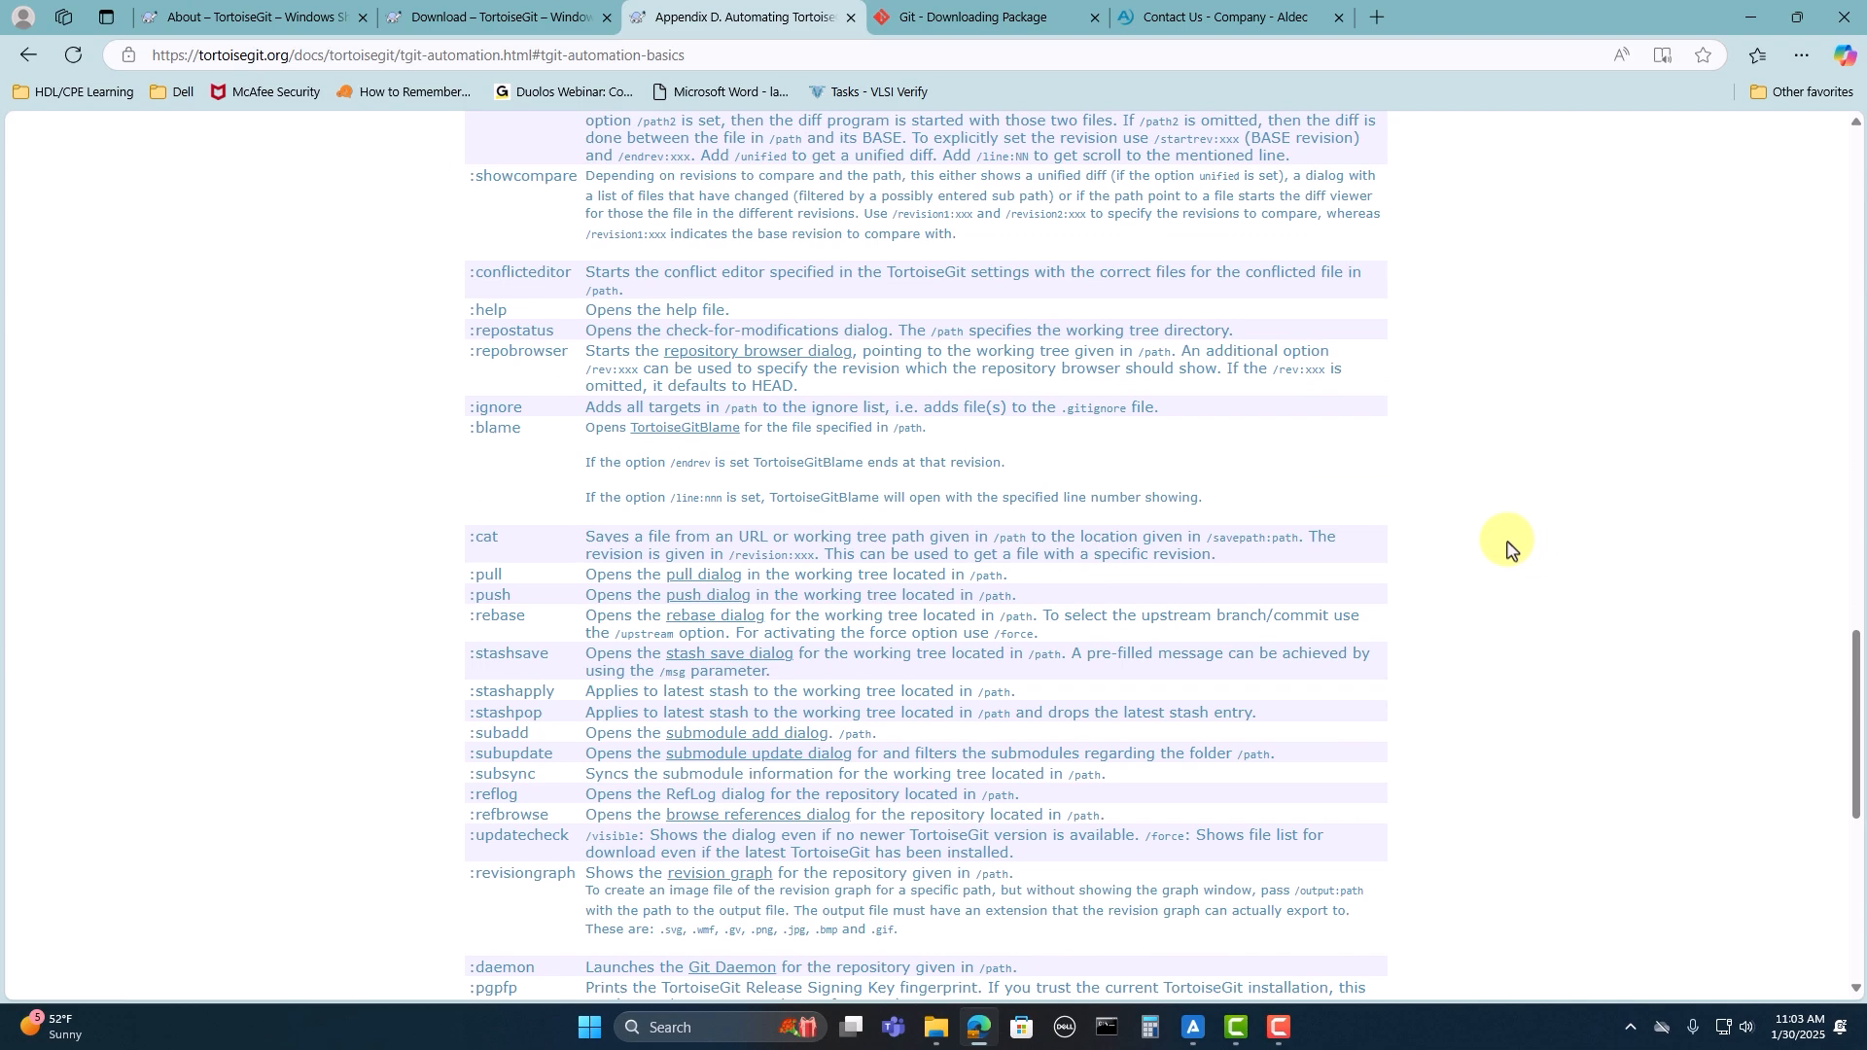